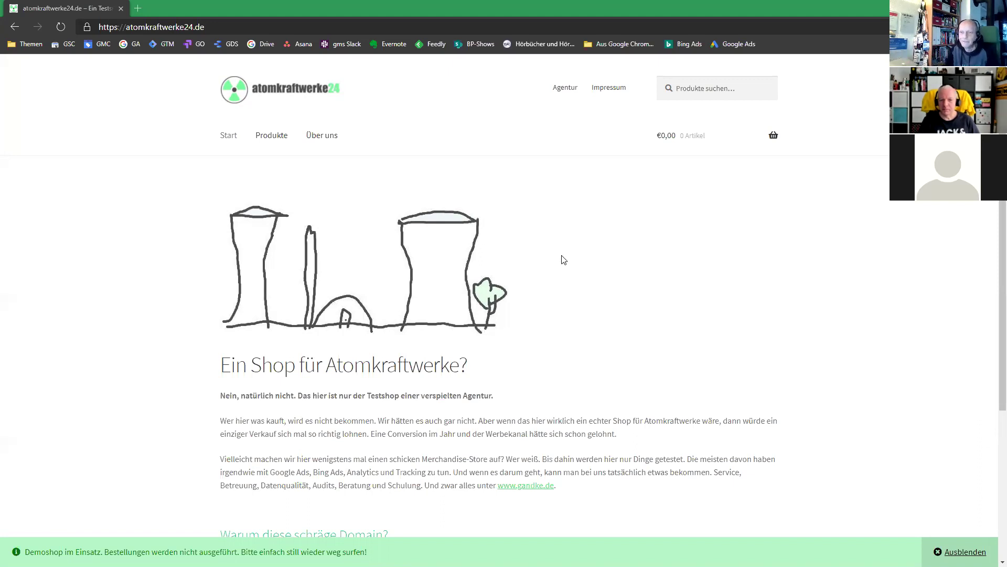
# Open the shop's Produkte page and look through the products on offer
pyautogui.click(267, 138)
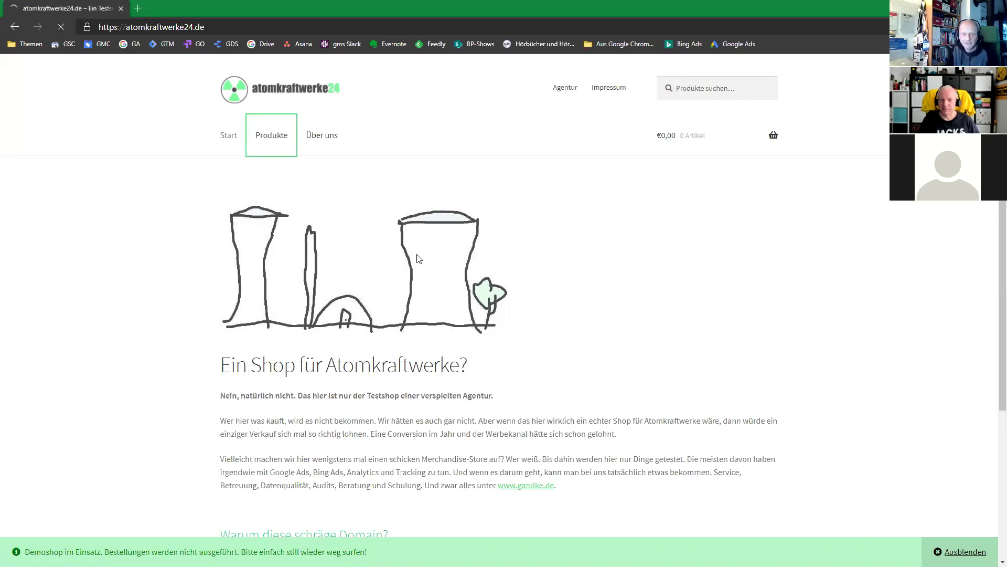
pyautogui.scroll(-4, 513, 289)
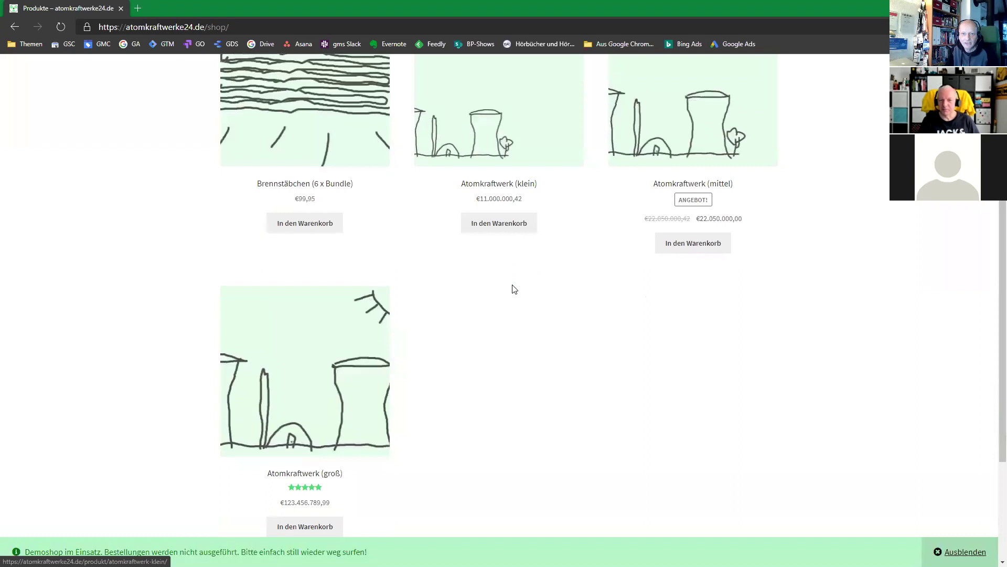
pyautogui.scroll(4, 513, 289)
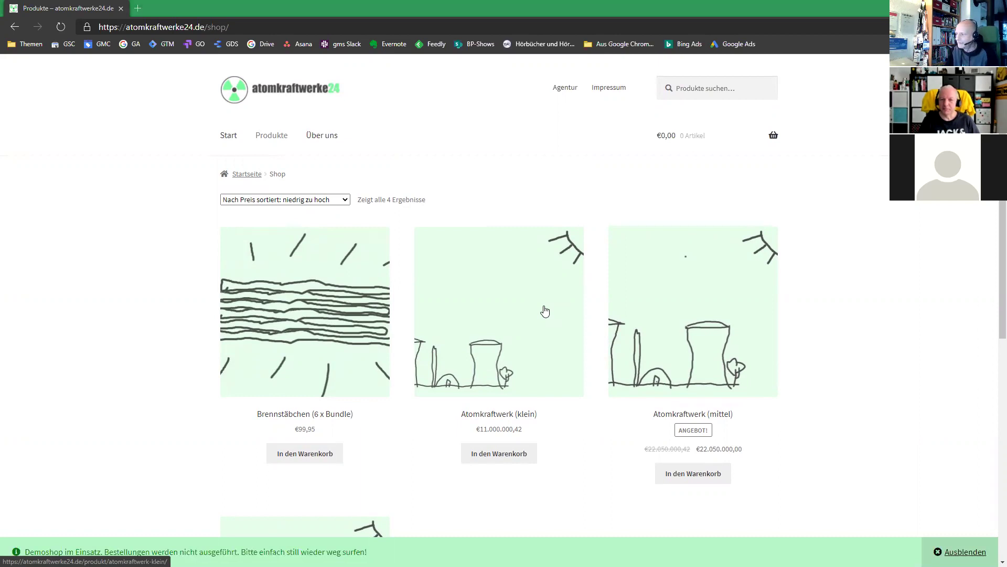
# Switch to Google Tag Manager and unpause the tags GA - E-Commerce Events, GA - Pageview and GA4 - Pageview
pyautogui.hotkey('alt', 'Tab')
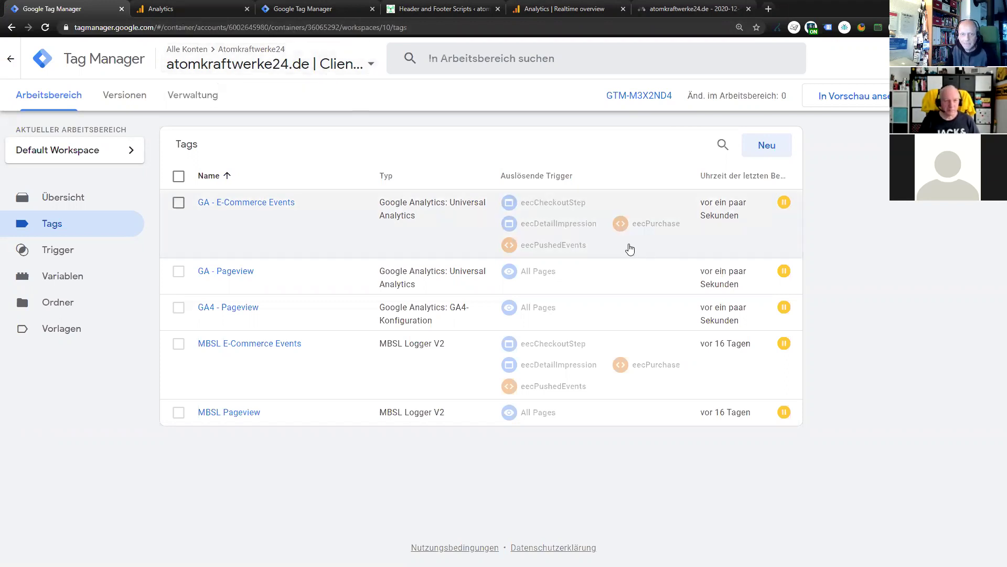
pyautogui.click(178, 204)
pyautogui.click(178, 271)
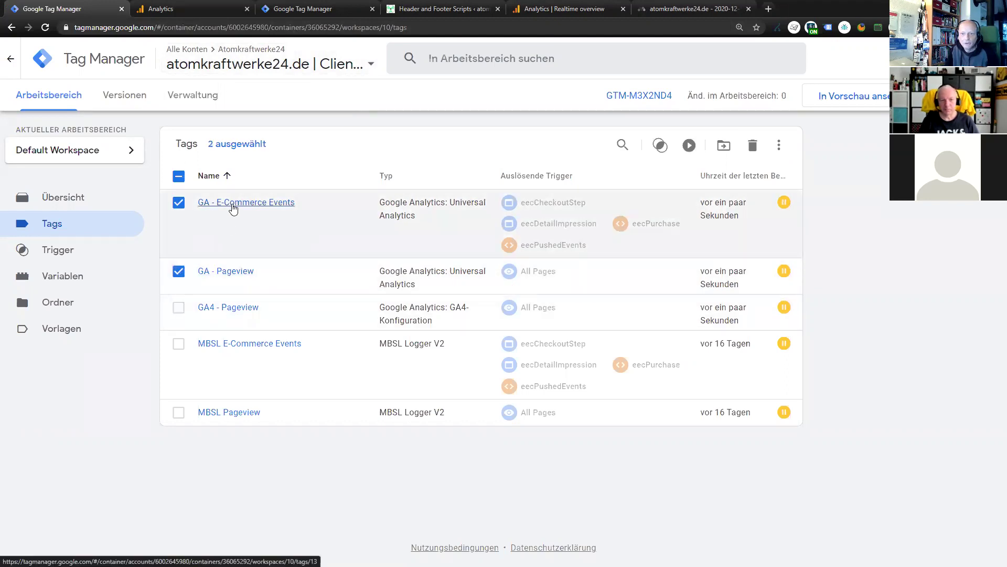
pyautogui.click(179, 308)
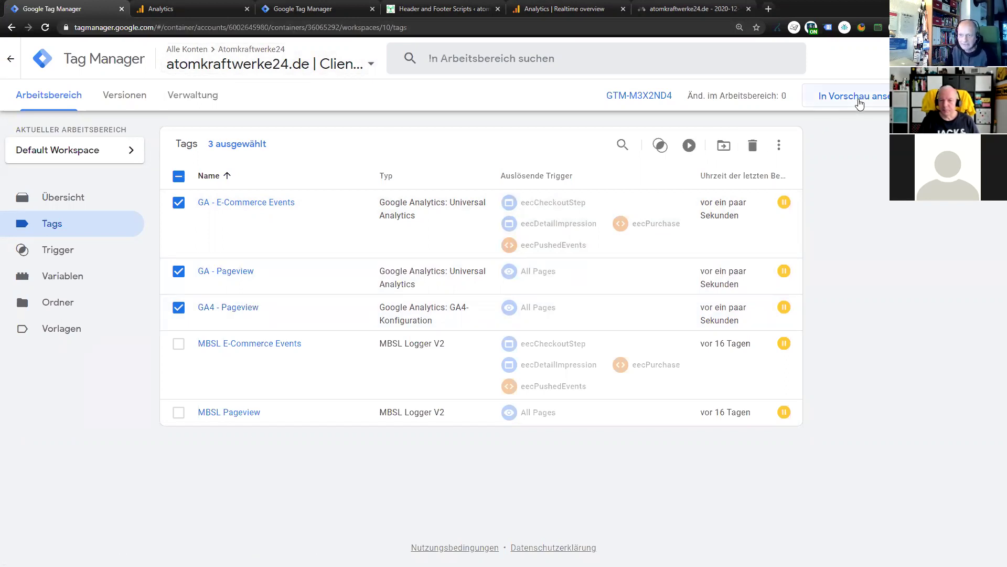
pyautogui.click(689, 147)
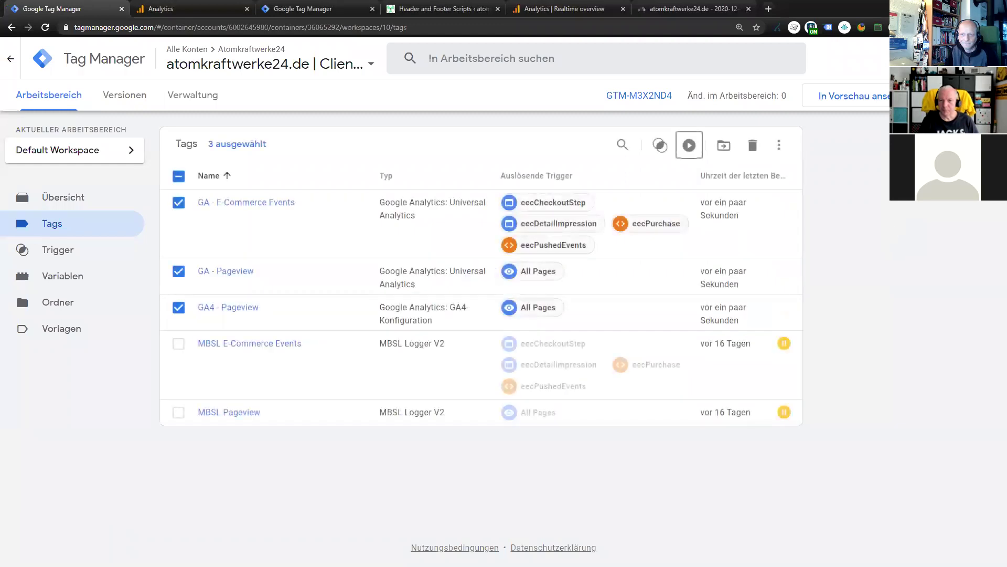
# Start preview mode for the client-side container, connect it to the shop, and place the Tag Assistant page after the shop page
pyautogui.click(872, 96)
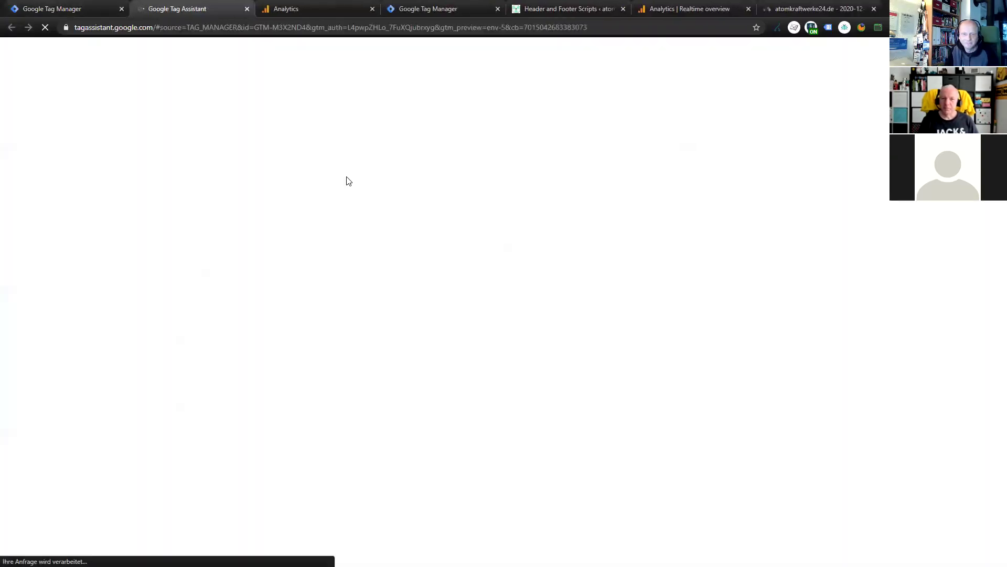
pyautogui.click(501, 321)
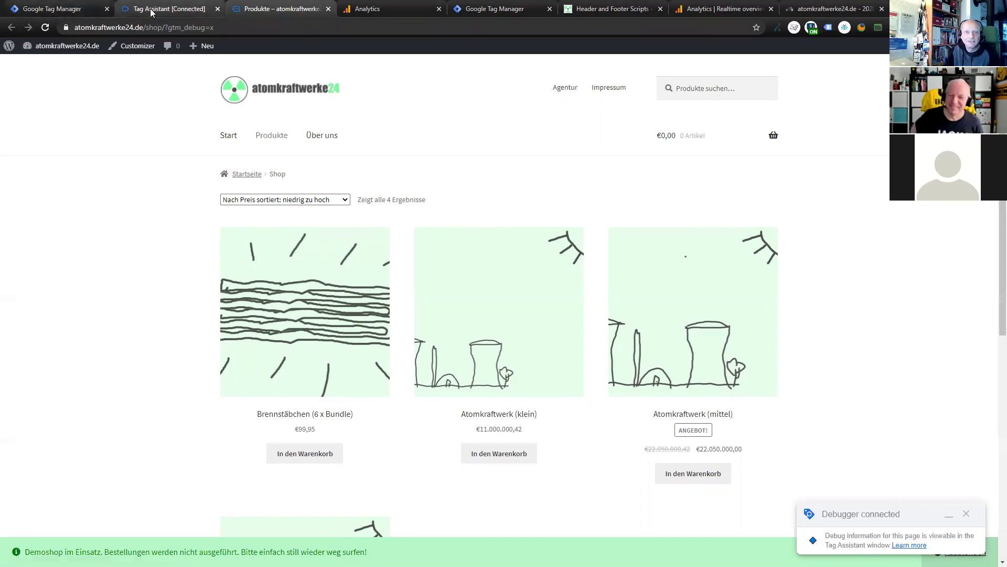
pyautogui.moveTo(168, 9); pyautogui.dragTo(278, 9)
pyautogui.click(503, 237)
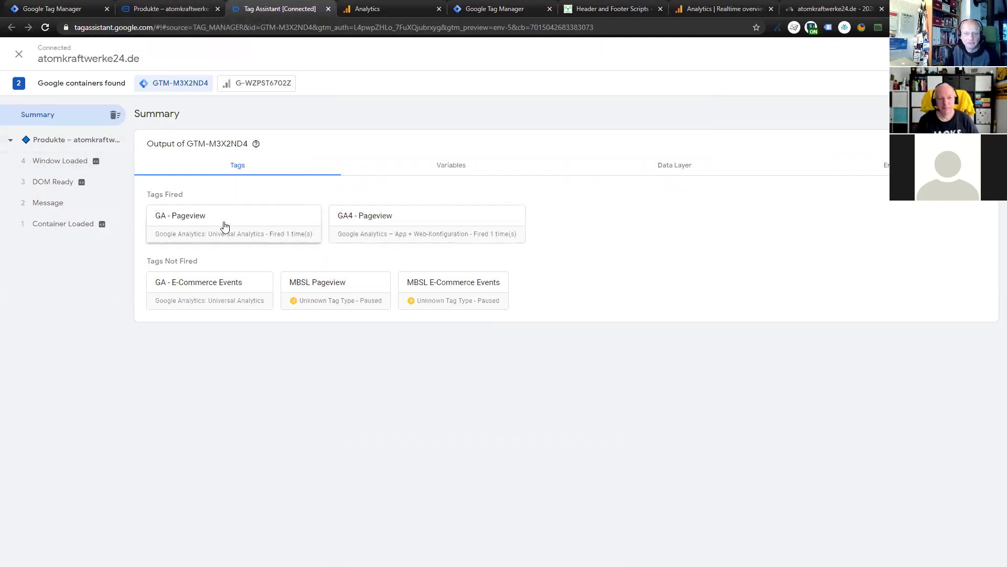
# Open the product Atomkraftwerk (klein) in the connected shop and add one to the cart
pyautogui.click(190, 10)
pyautogui.click(498, 360)
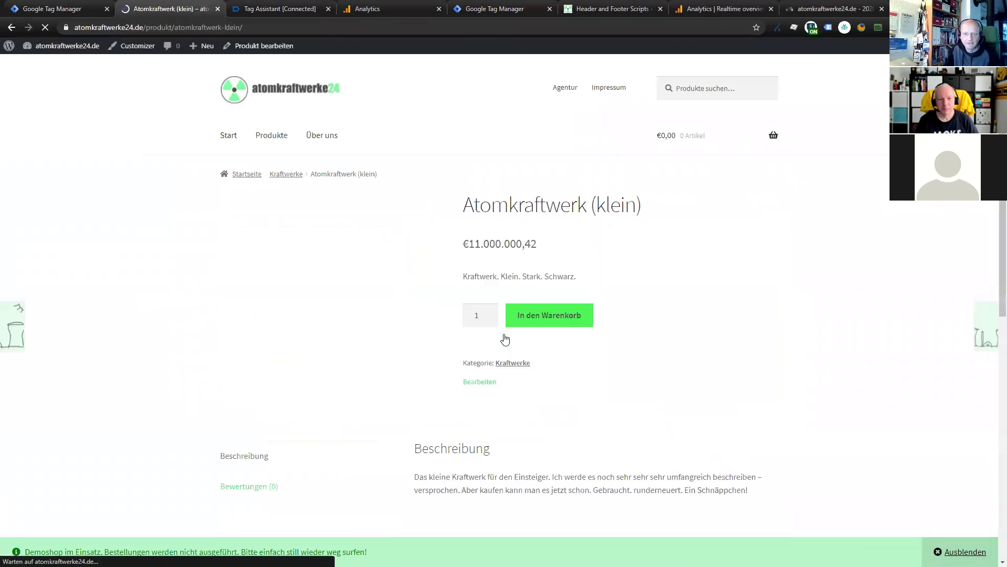
pyautogui.click(532, 320)
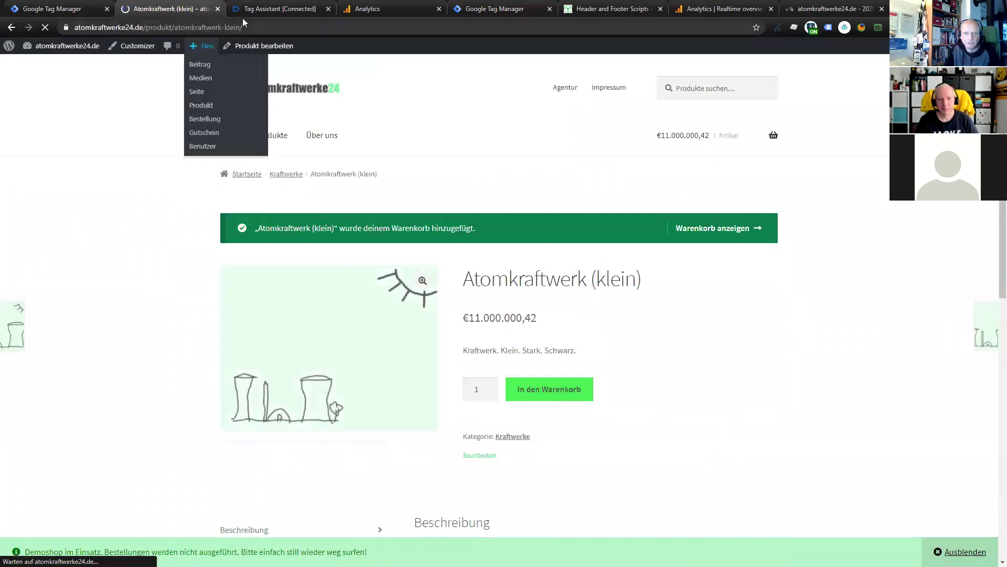
# Inspect the gtm4wp.addProductToCartEEC event in Tag Assistant, and check the realtime overviews of Universal Analytics and GA4
pyautogui.click(268, 9)
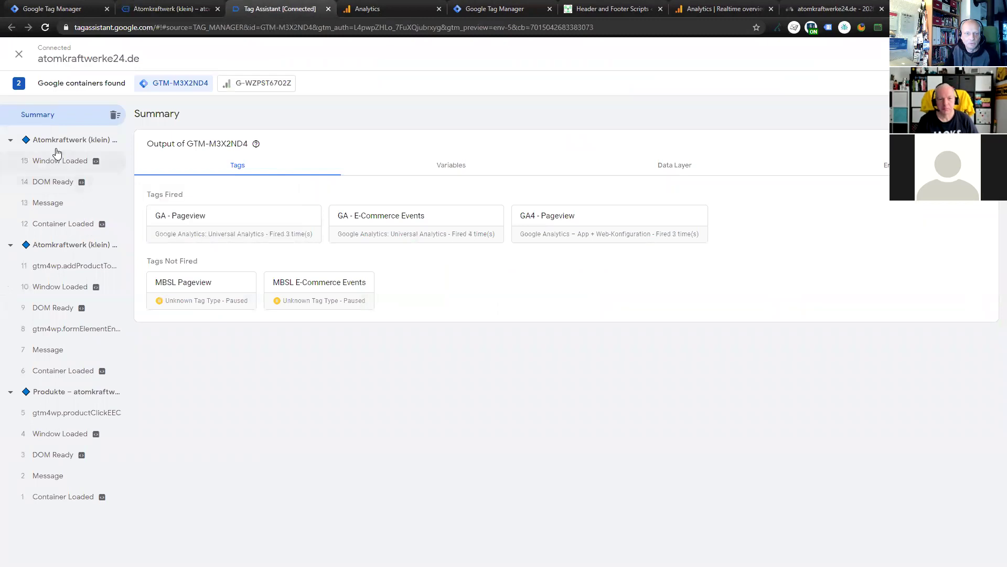
pyautogui.click(74, 265)
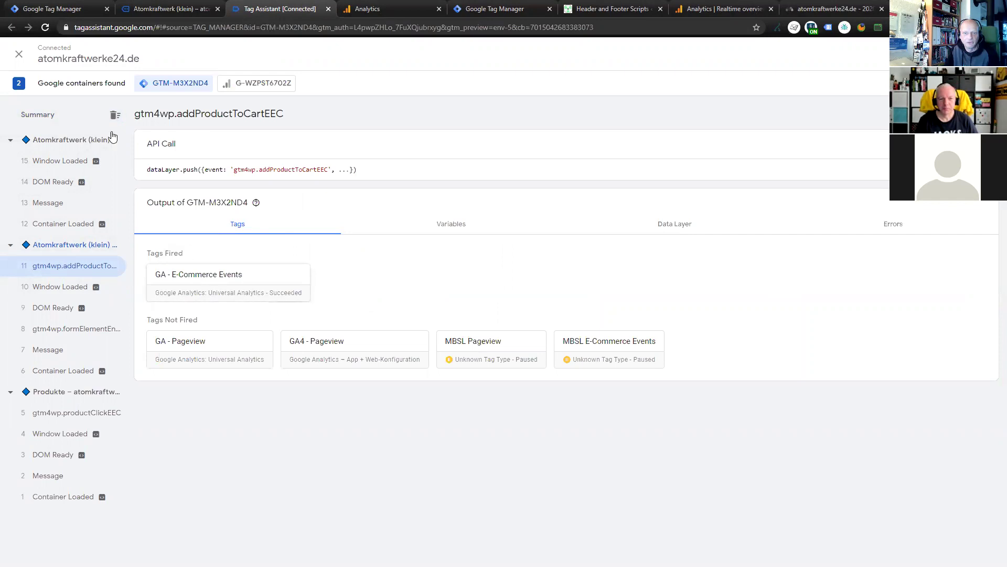
pyautogui.click(367, 9)
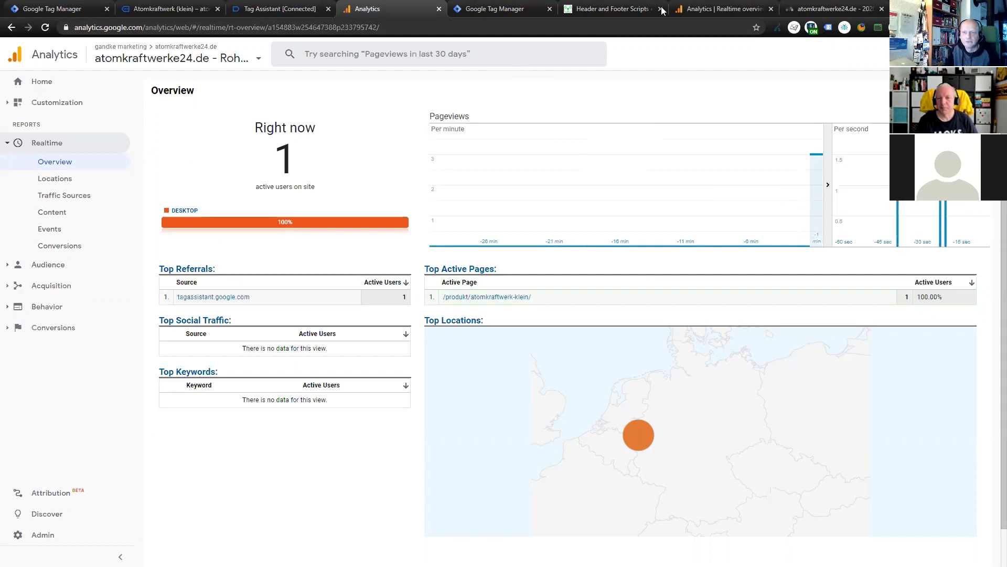
pyautogui.click(713, 9)
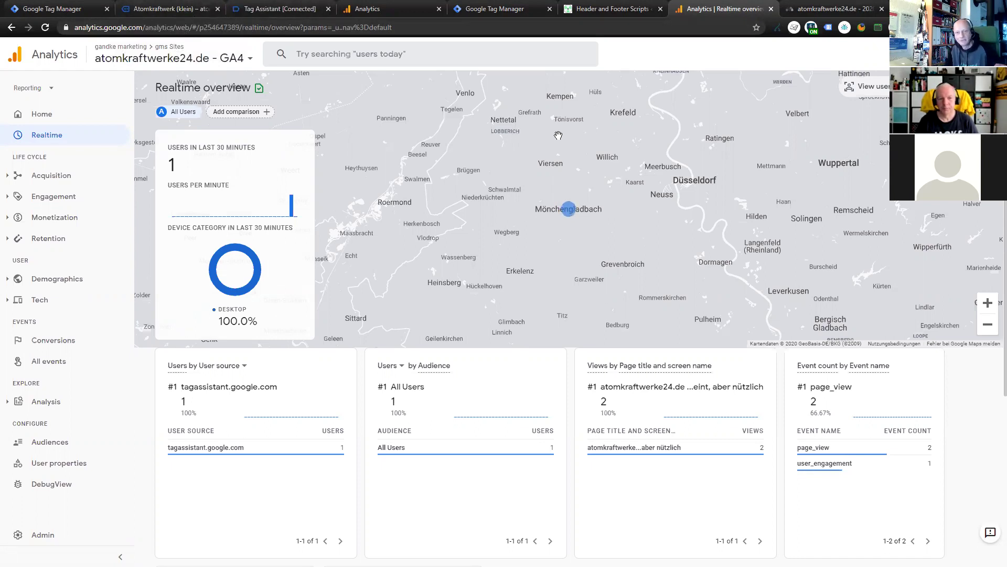
# Create a Server container named 111 in the Atomkraftwerke24 Tag Manager account and dismiss its tagging server setup dialog
pyautogui.click(73, 9)
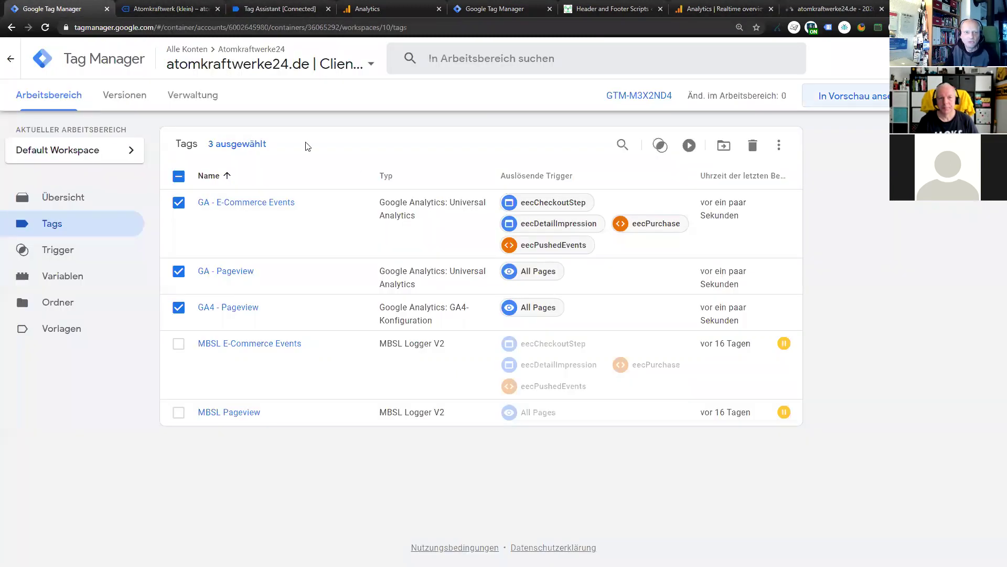
pyautogui.click(210, 103)
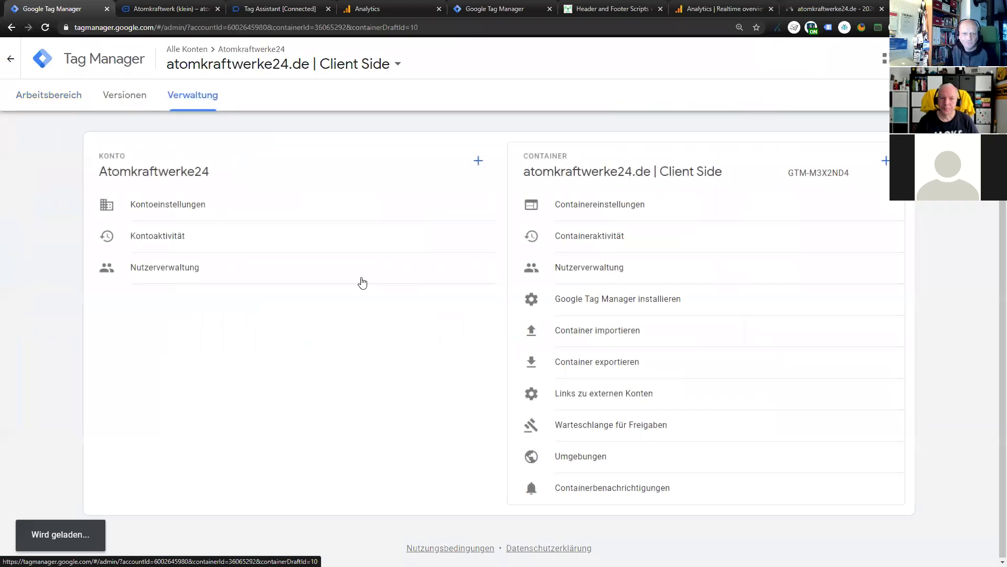
pyautogui.click(886, 164)
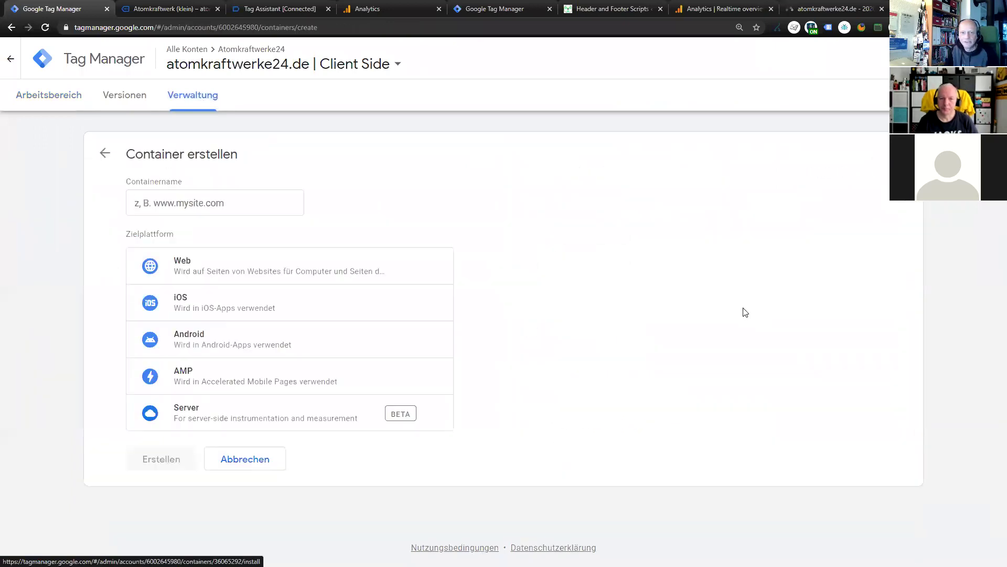
pyautogui.click(224, 414)
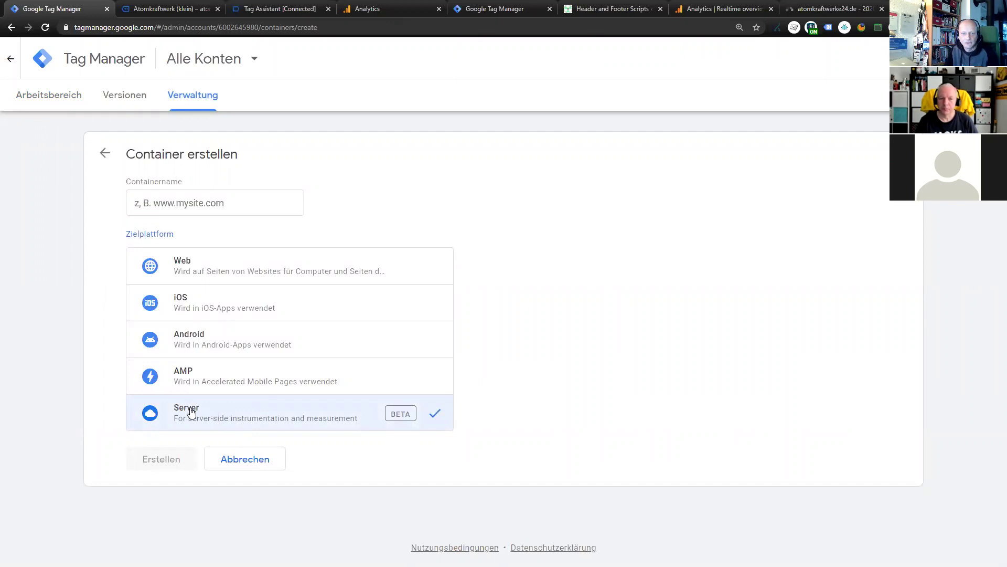
pyautogui.click(214, 204)
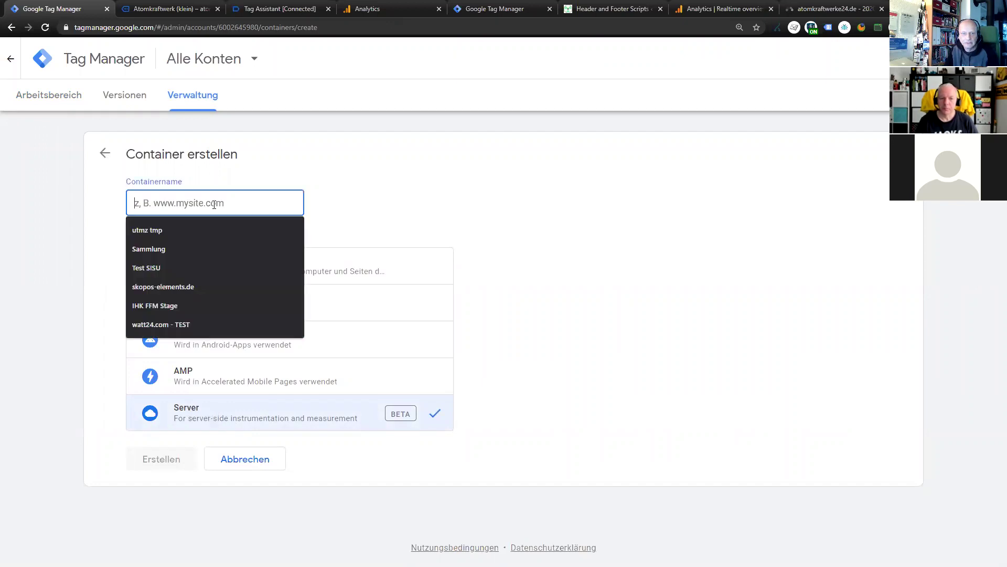
pyautogui.write('111')
pyautogui.click(188, 459)
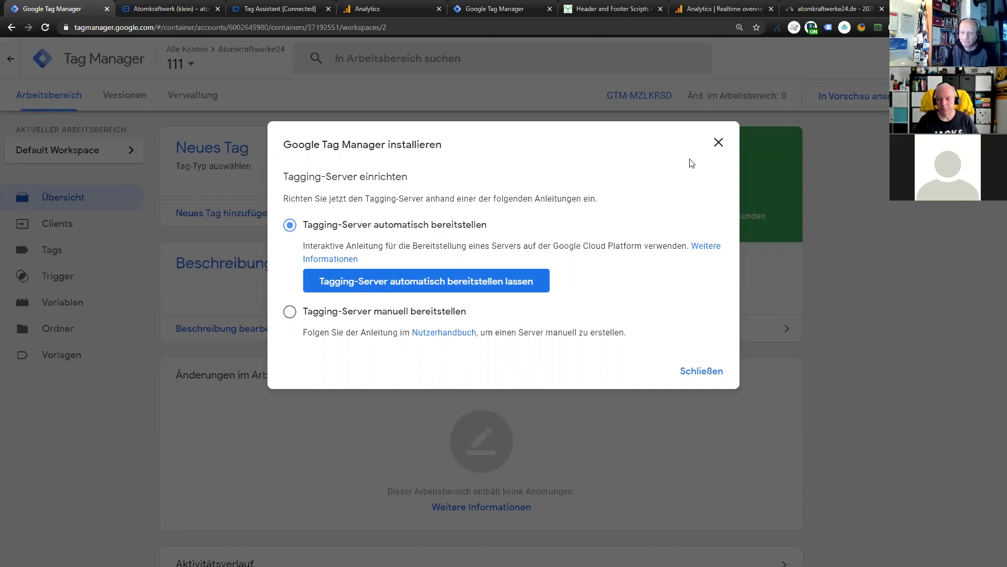
pyautogui.click(718, 142)
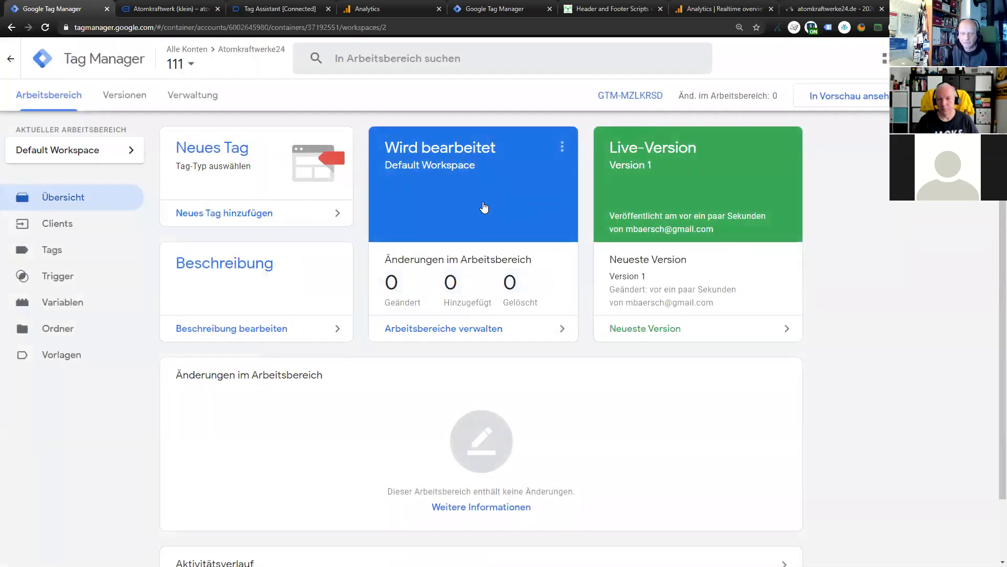
# Return to the container atomkraftwerke24.de | Client Side and show its list of tags
pyautogui.click(208, 60)
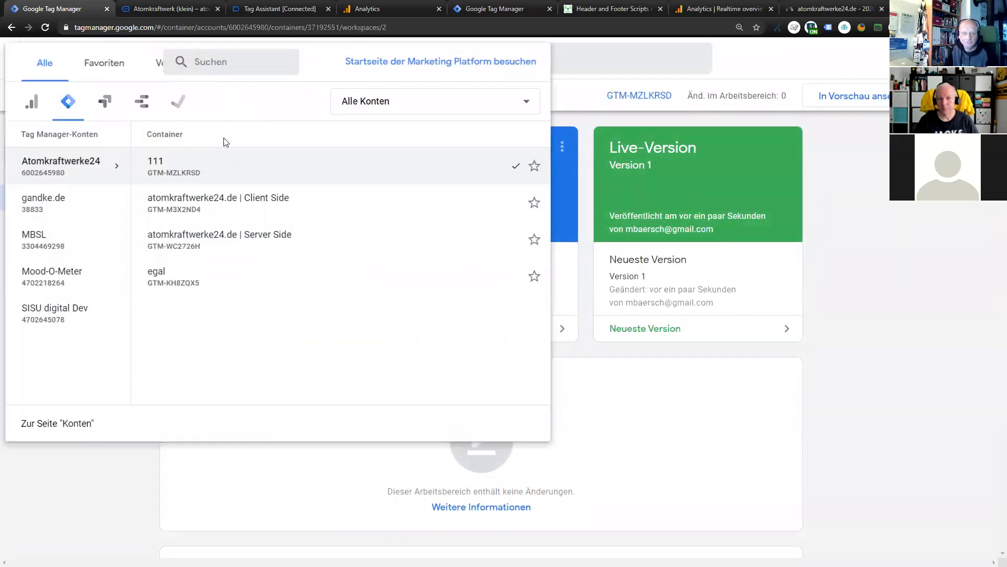
pyautogui.click(221, 207)
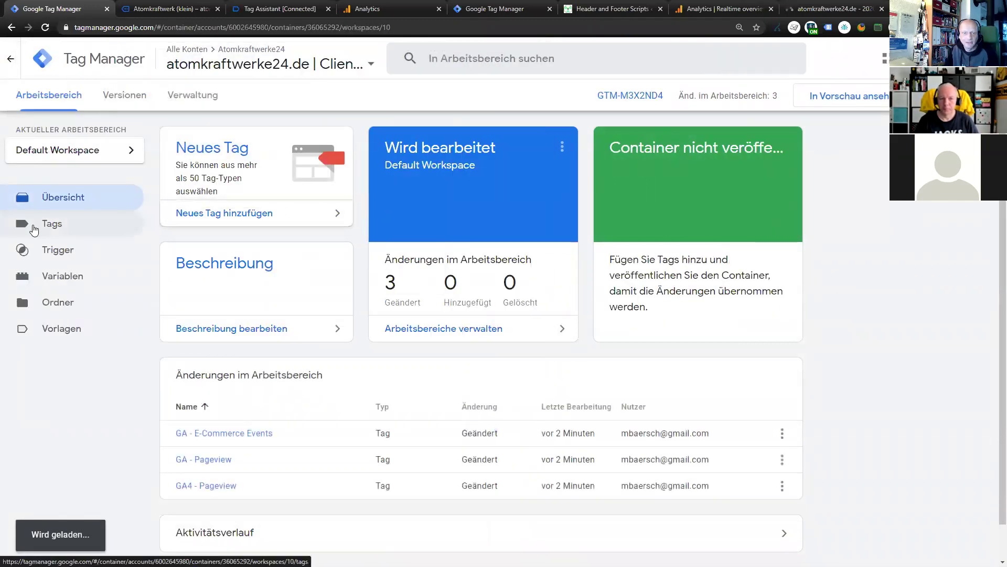
pyautogui.click(50, 224)
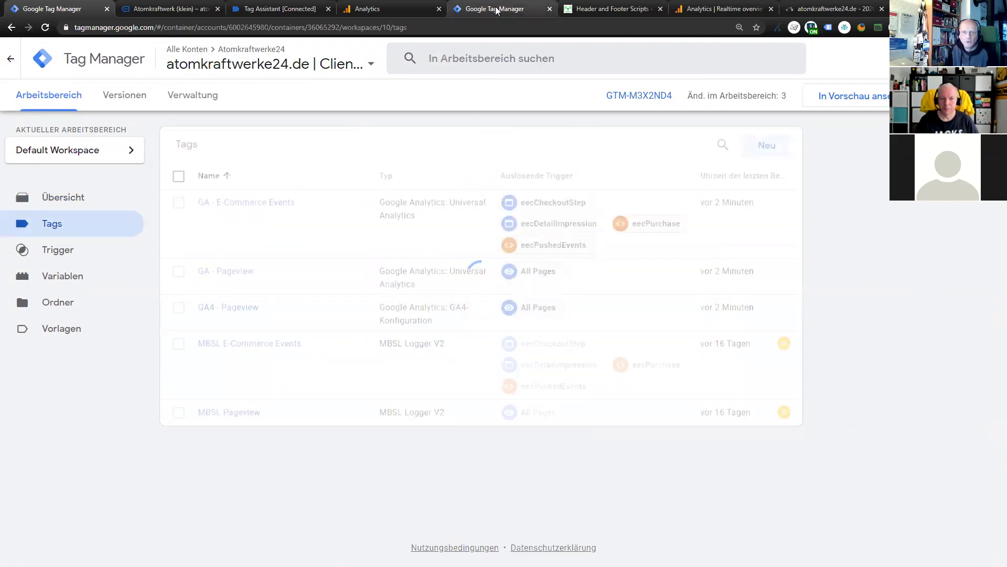
# Compare the Tags and Clients sections of the server-side container with the client-side container's tag list
pyautogui.click(505, 9)
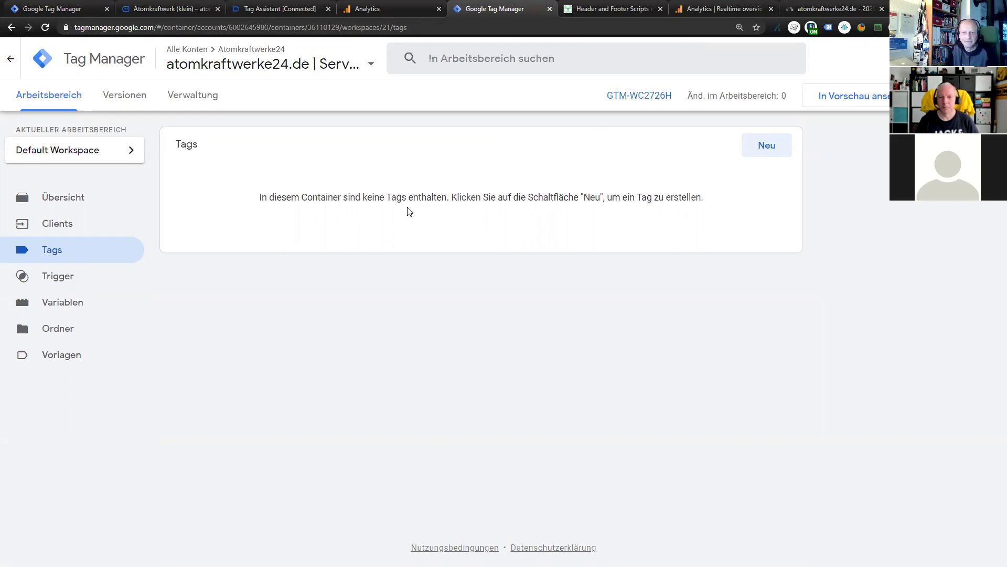
pyautogui.click(84, 223)
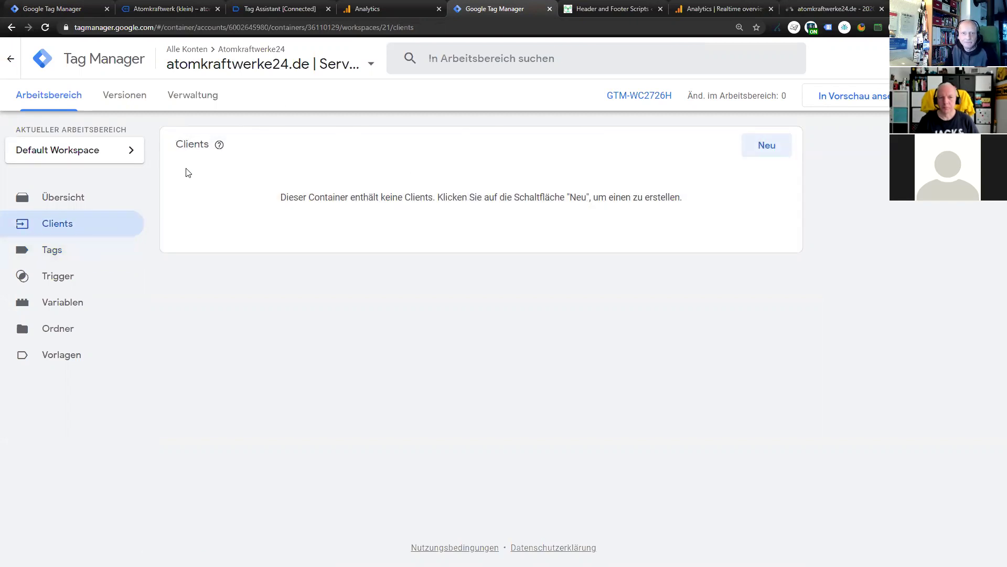
pyautogui.click(63, 9)
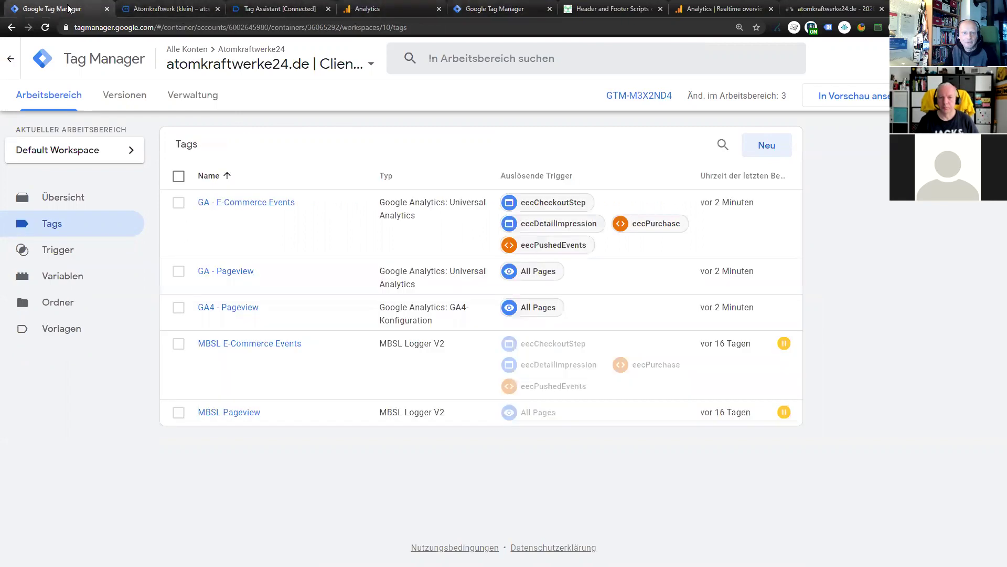
pyautogui.click(483, 9)
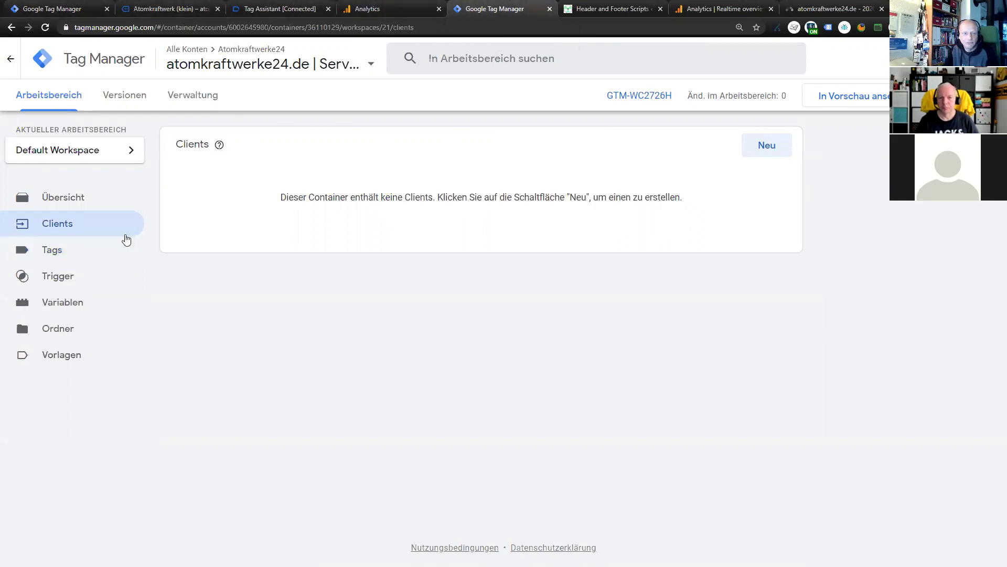
pyautogui.click(58, 9)
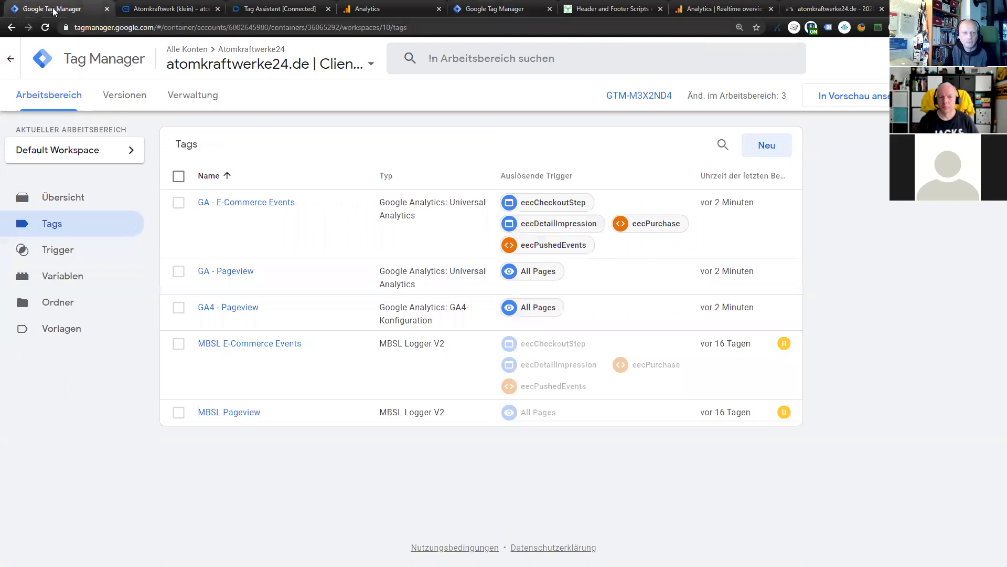
pyautogui.click(499, 8)
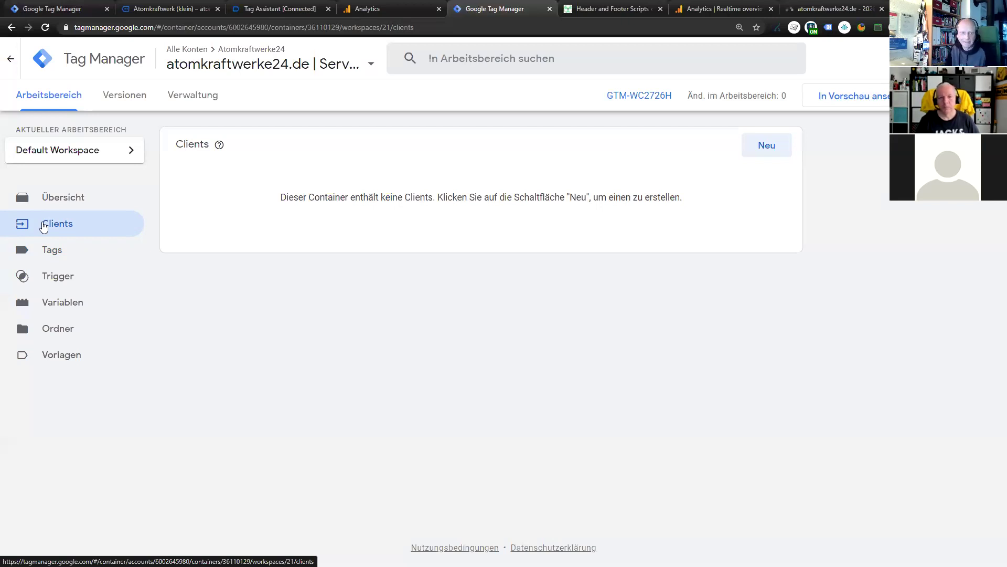
# Start a new client in the server container with the client type Google Analytics: Universal Analytics
pyautogui.click(766, 157)
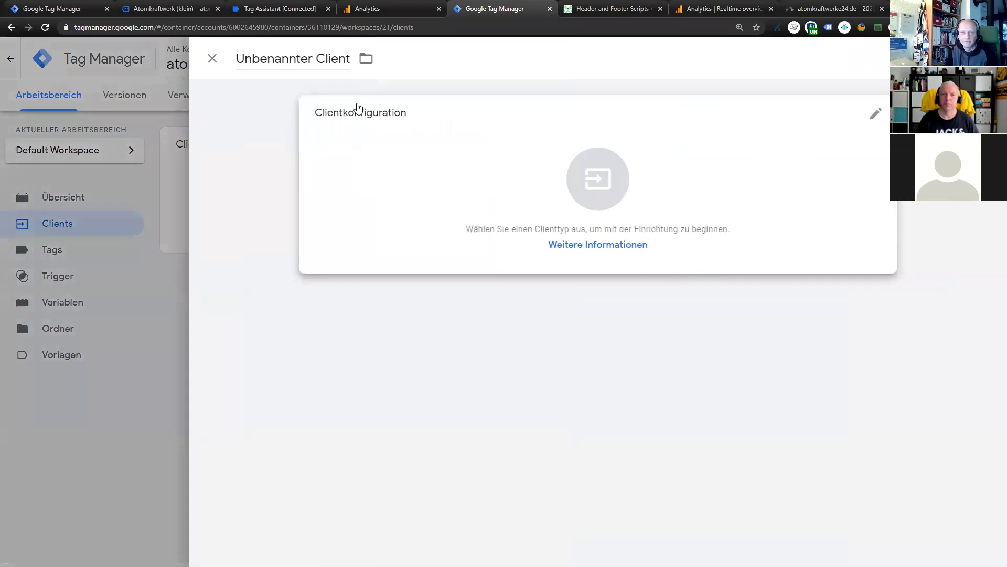
pyautogui.click(690, 195)
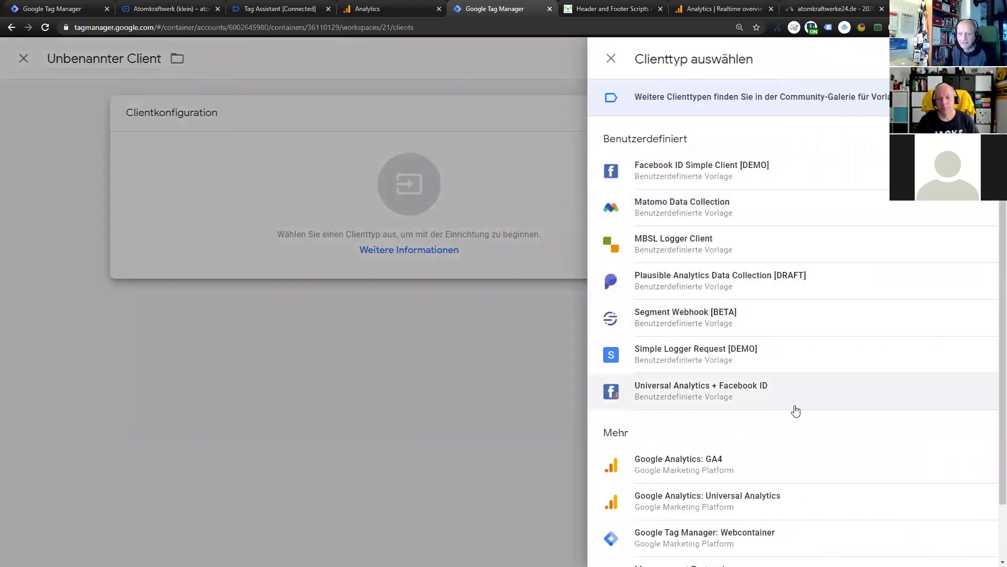
pyautogui.scroll(-1, 760, 415)
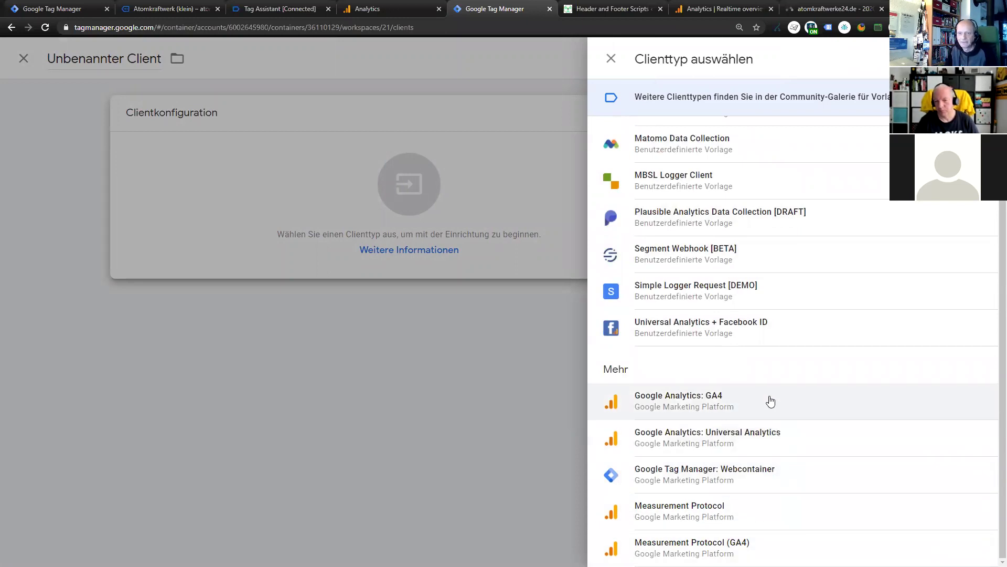
pyautogui.scroll(1, 797, 356)
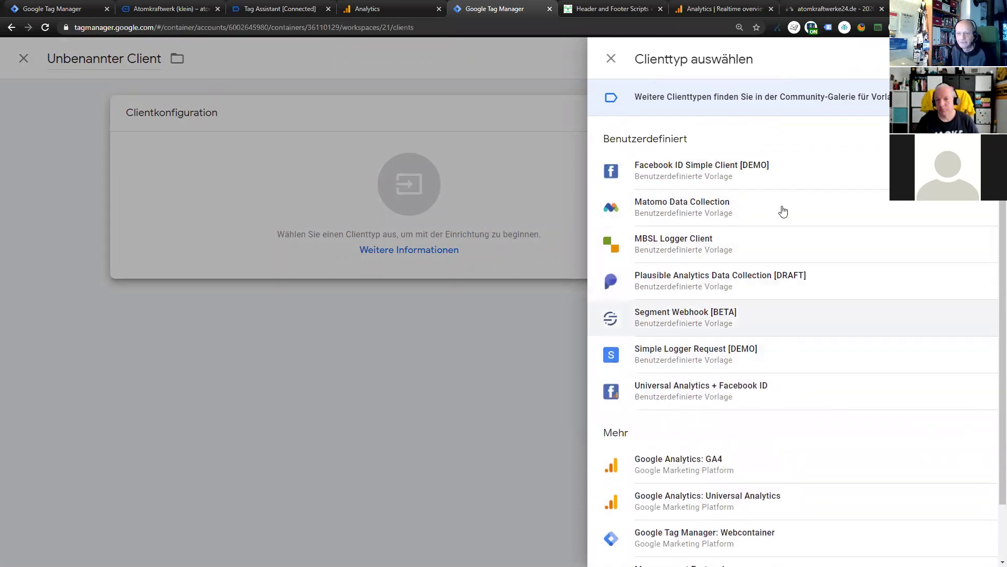
pyautogui.scroll(-1, 787, 404)
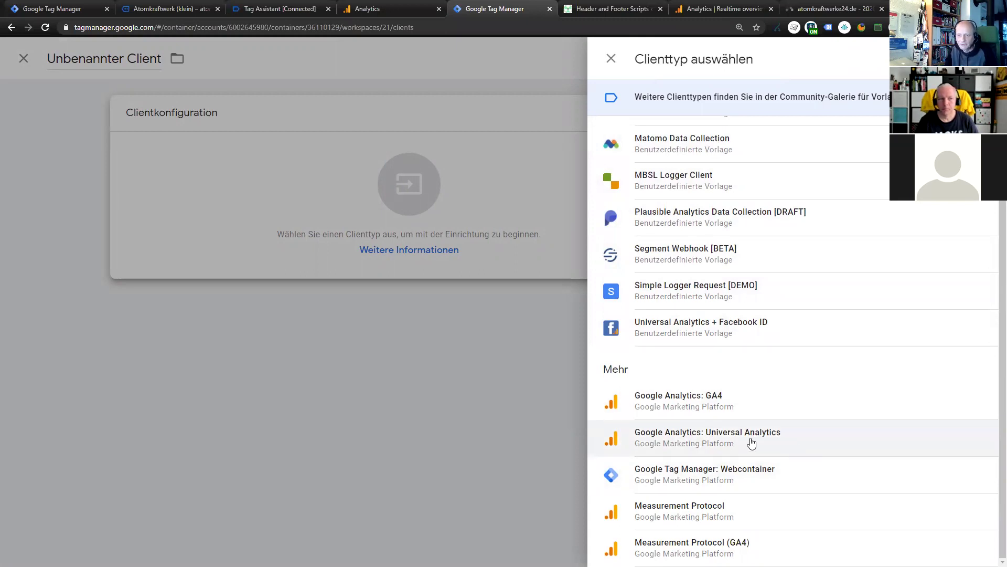
pyautogui.click(843, 432)
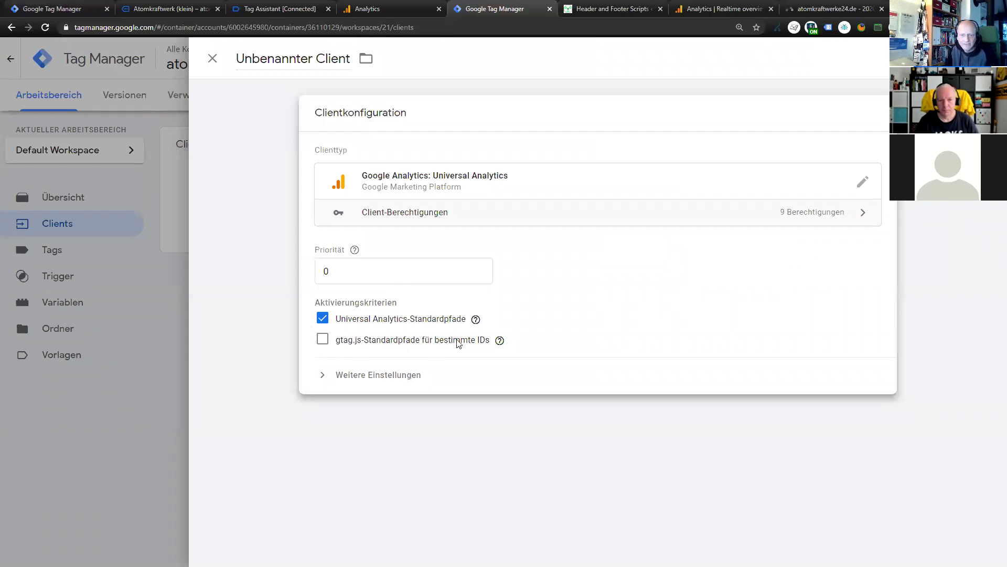
# Expand the client's additional settings and review the server-managed cookie options, switching migration from the JavaScript-managed client ID on and off again
pyautogui.click(386, 367)
pyautogui.scroll(-4, 558, 428)
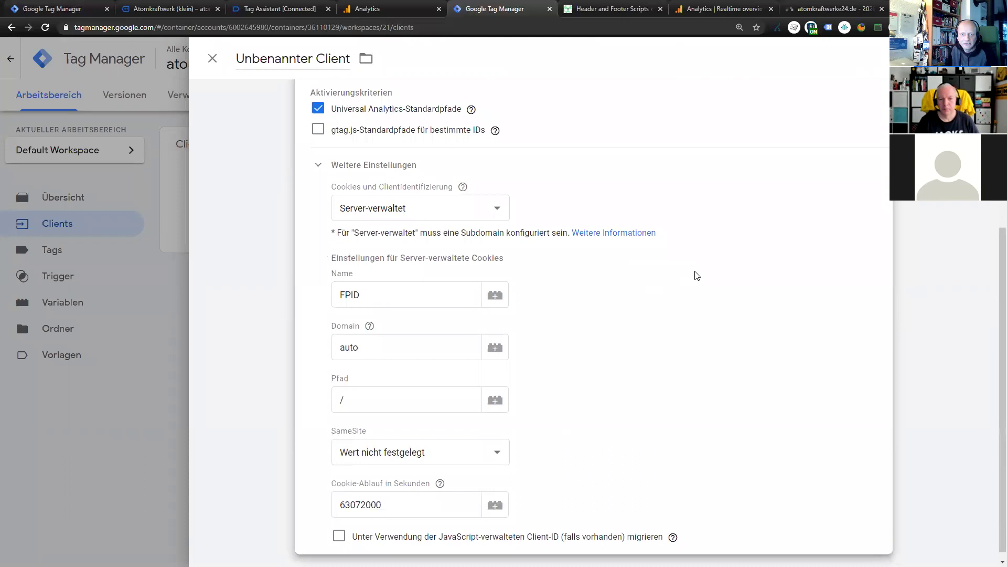
pyautogui.scroll(-1, 697, 276)
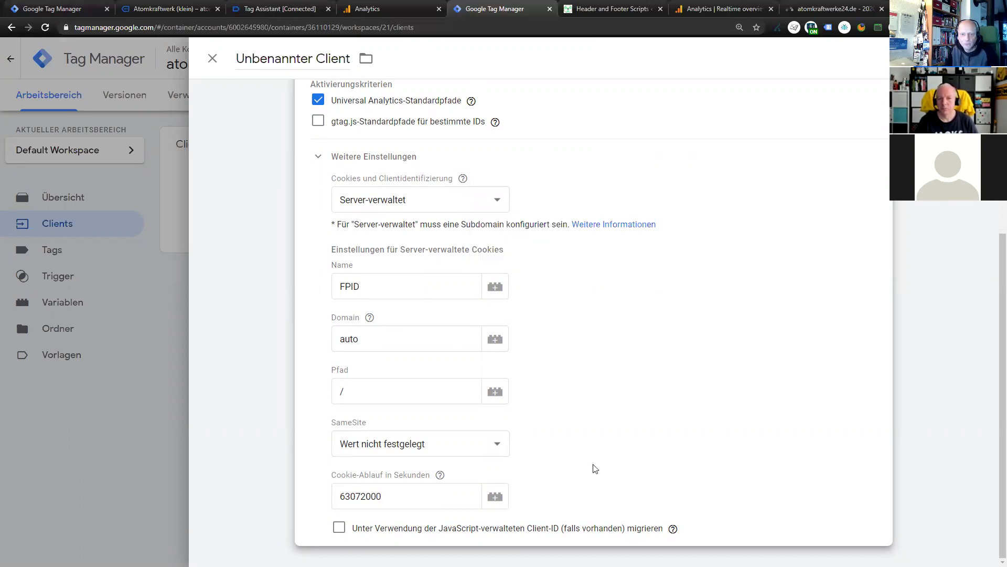
pyautogui.click(339, 528)
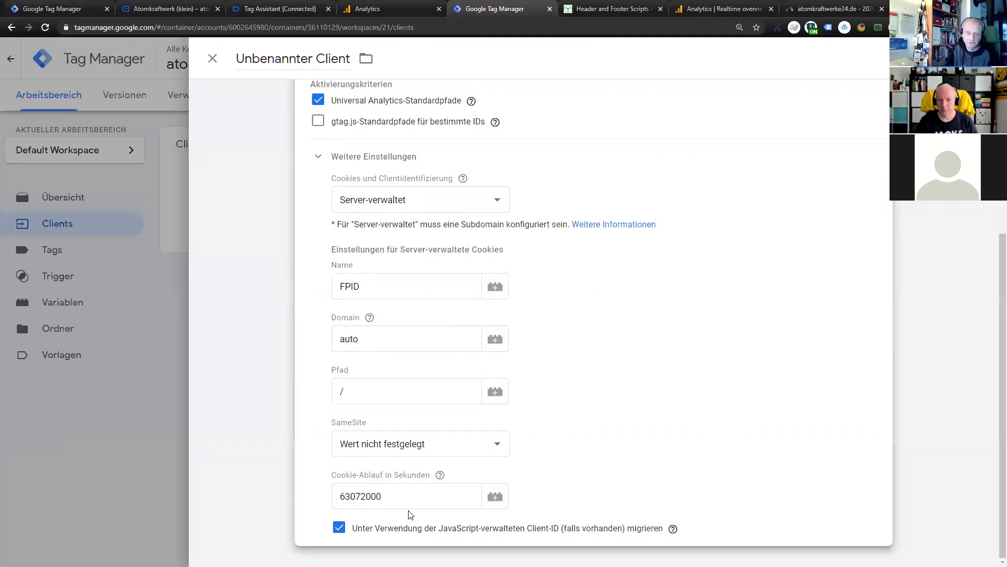
pyautogui.click(339, 527)
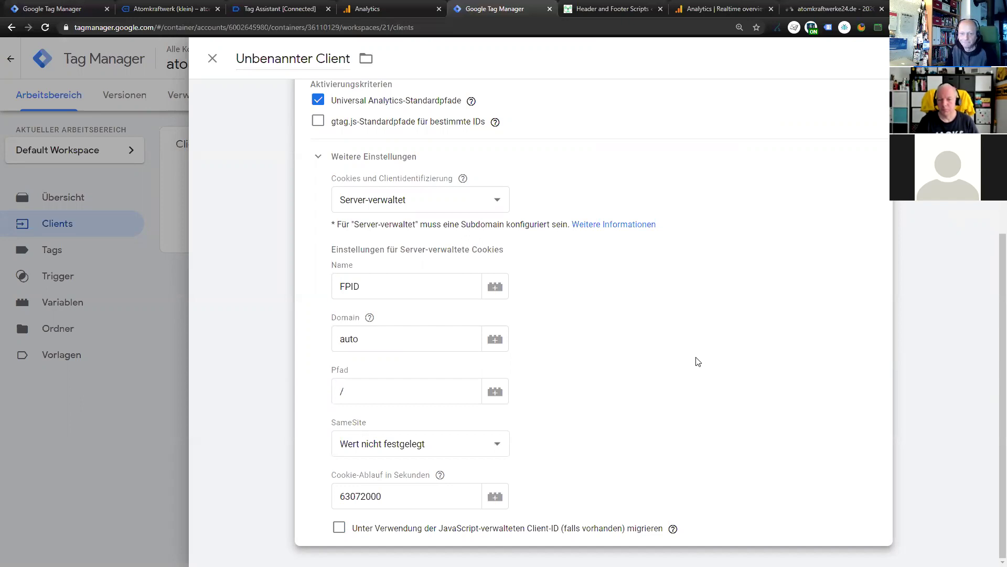
pyautogui.scroll(5, 731, 289)
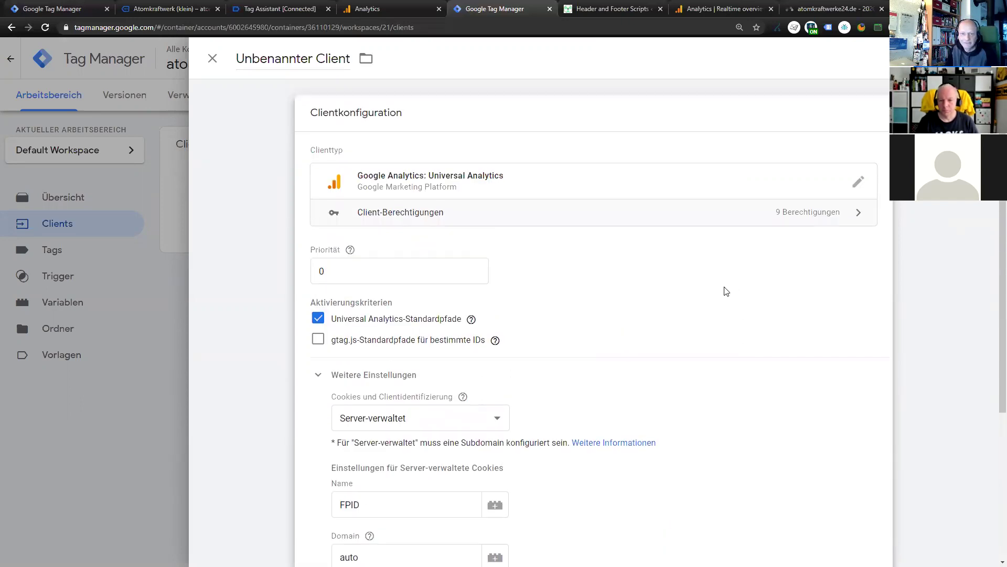
# Set cookies and client identification to JavaScript-verwaltet and save the client as Google Analytics Universal Analytics
pyautogui.scroll(-3, 428, 322)
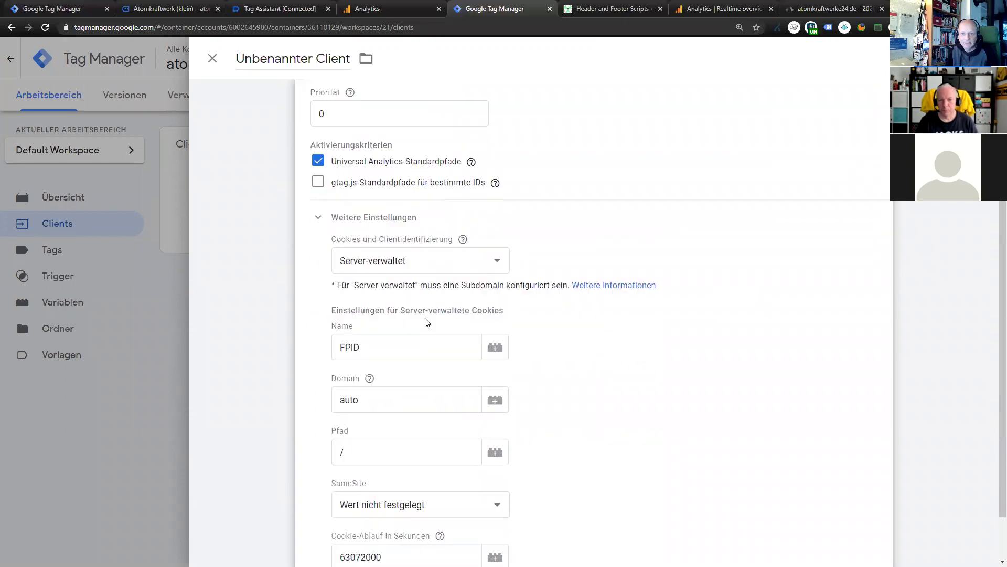
pyautogui.click(400, 262)
pyautogui.click(407, 289)
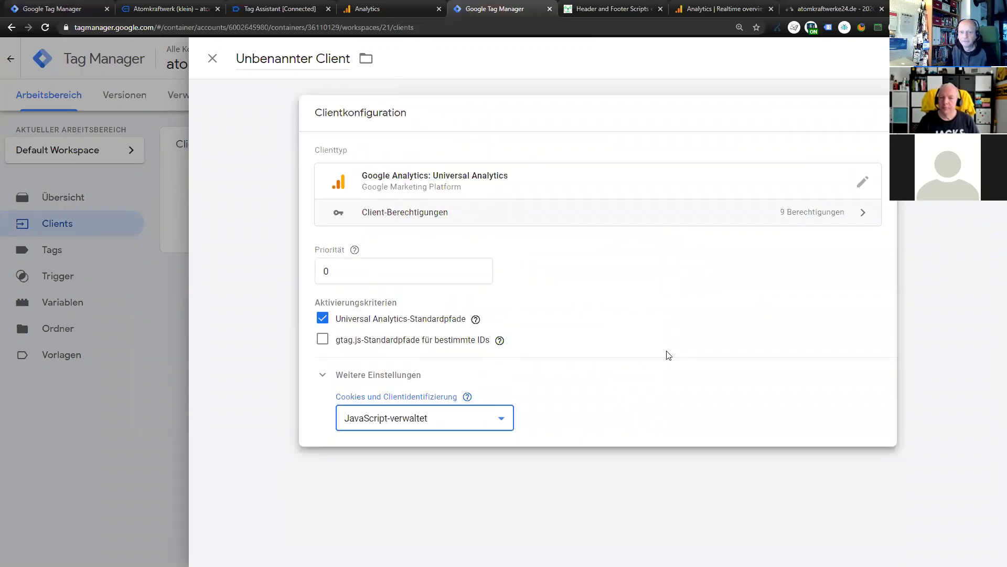
pyautogui.click(960, 58)
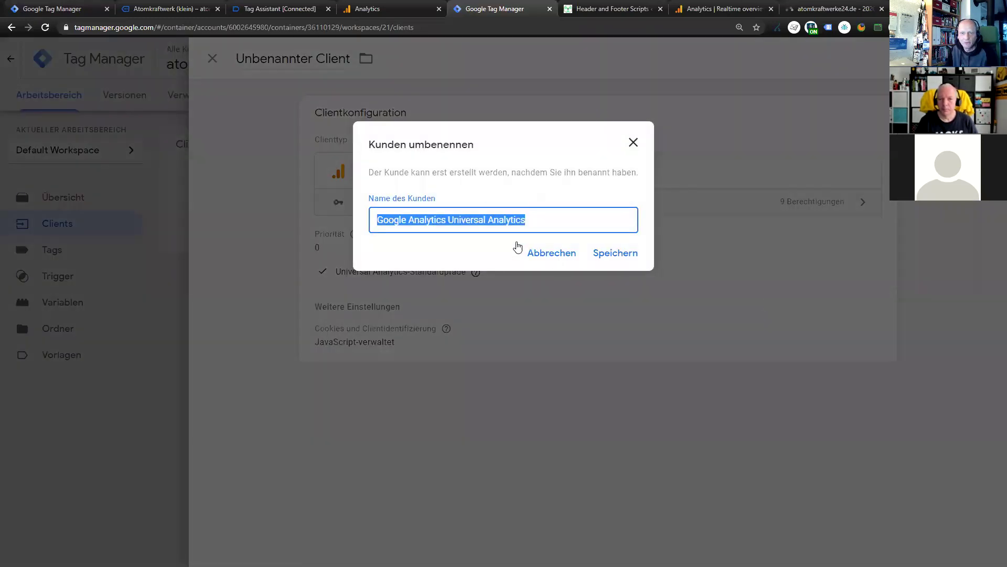
pyautogui.click(433, 219)
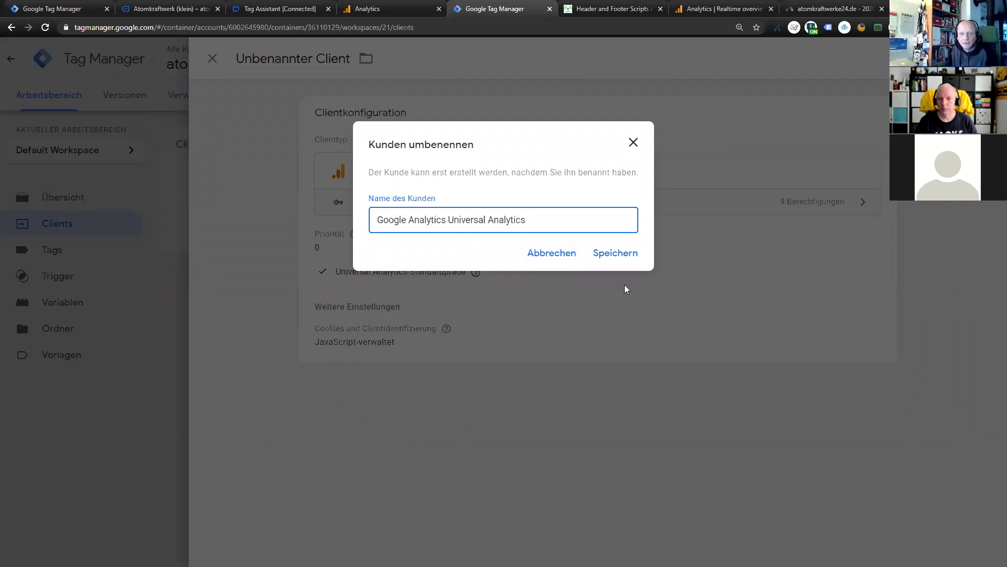
pyautogui.click(625, 257)
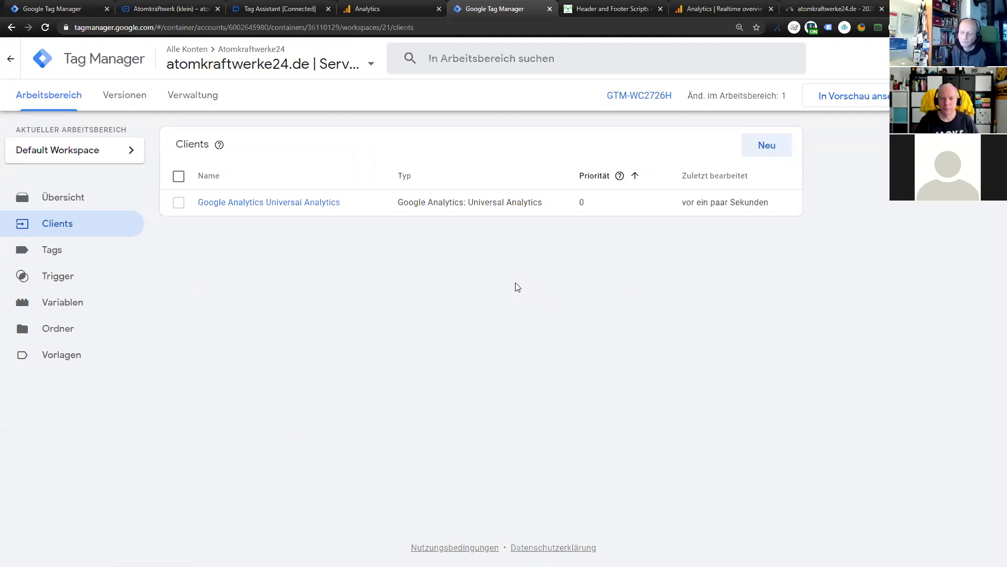
# Start a second client with the client type Google Analytics: GA4
pyautogui.click(767, 149)
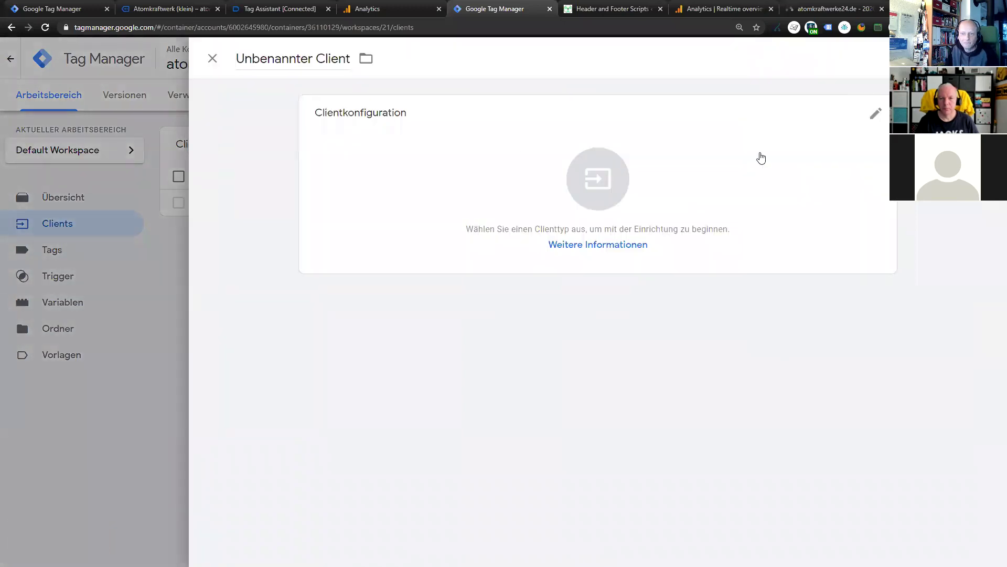
pyautogui.click(736, 186)
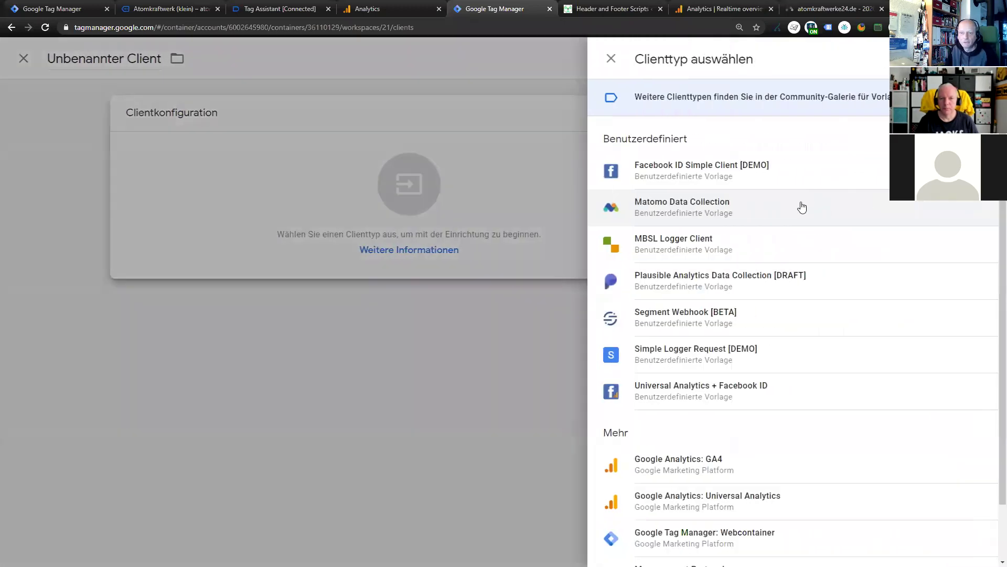
pyautogui.click(760, 407)
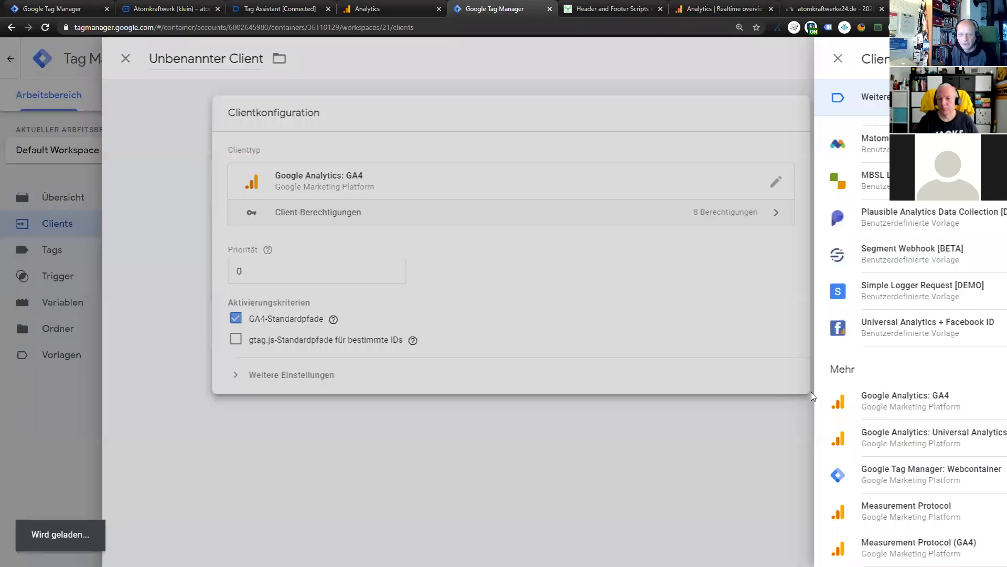
# Set the GA4 client's cookies and client identification to JavaScript-verwaltet and save it as Google Analytics GA4
pyautogui.click(471, 366)
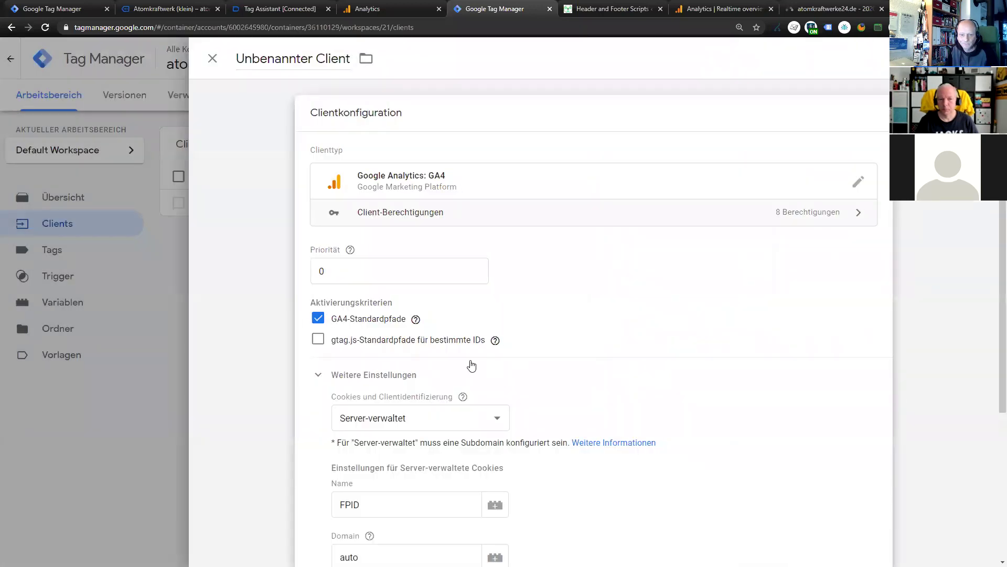
pyautogui.scroll(-2, 470, 364)
pyautogui.click(338, 313)
pyautogui.click(396, 344)
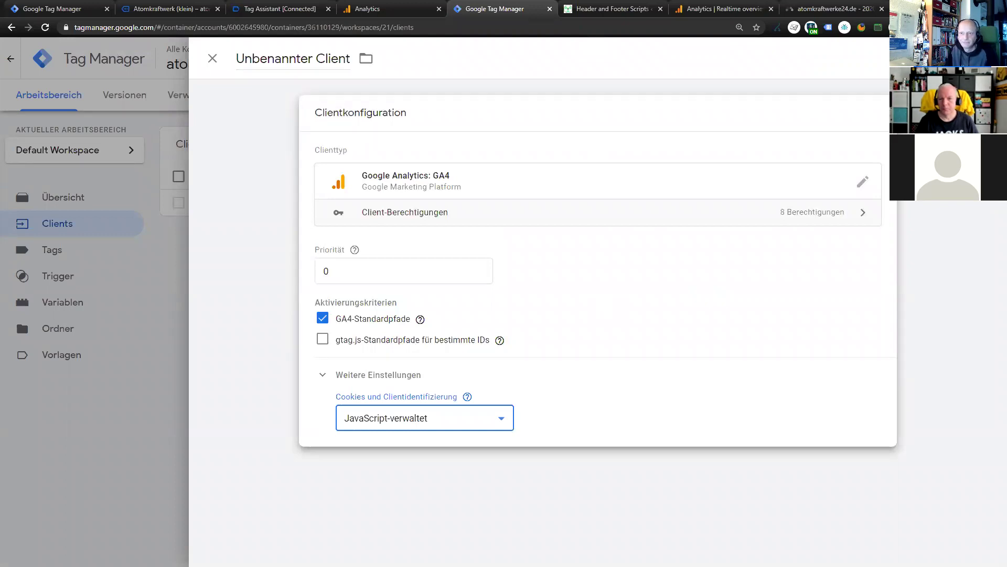
pyautogui.click(968, 58)
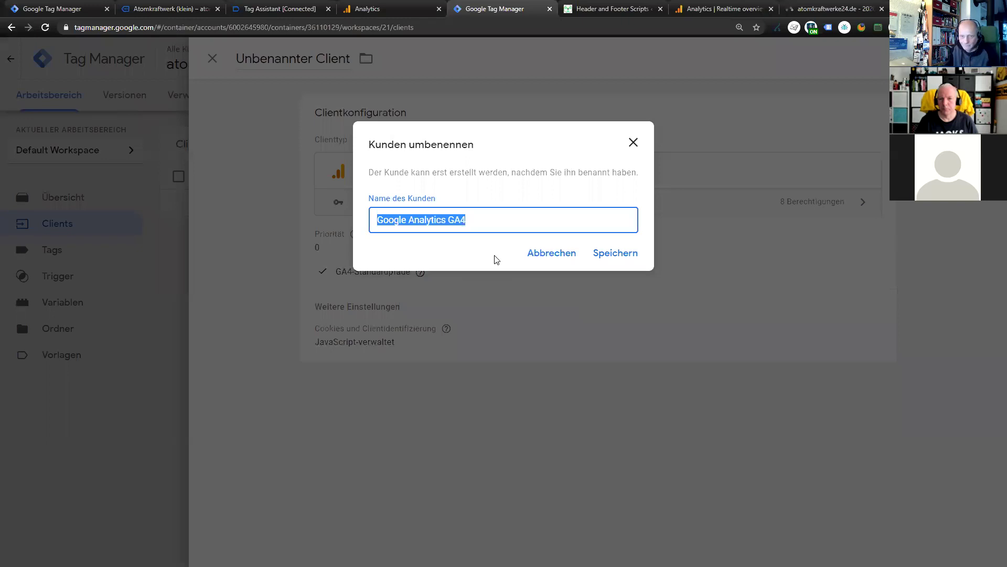
pyautogui.click(615, 253)
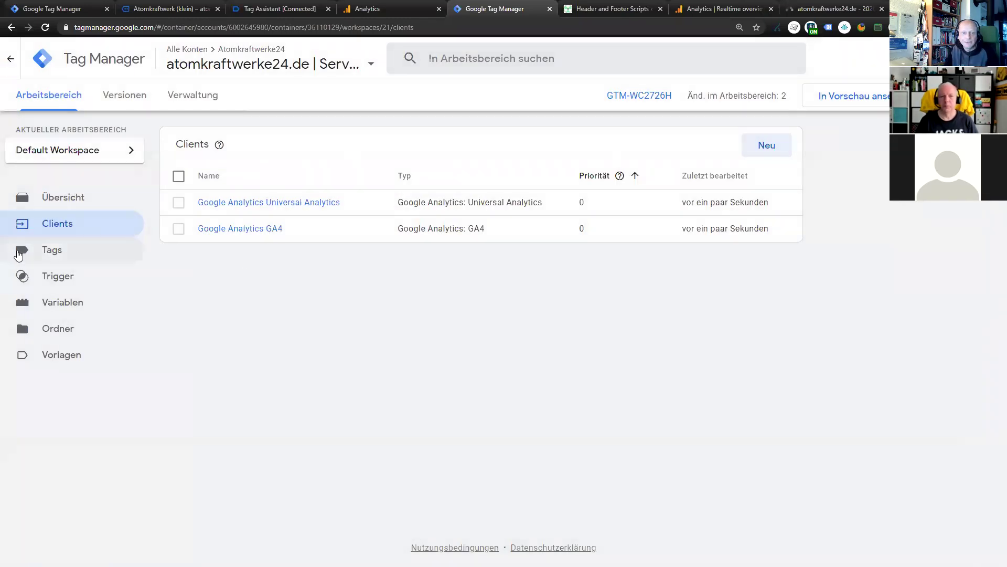
# Start a new custom trigger in the server container and name it Universal
pyautogui.click(37, 257)
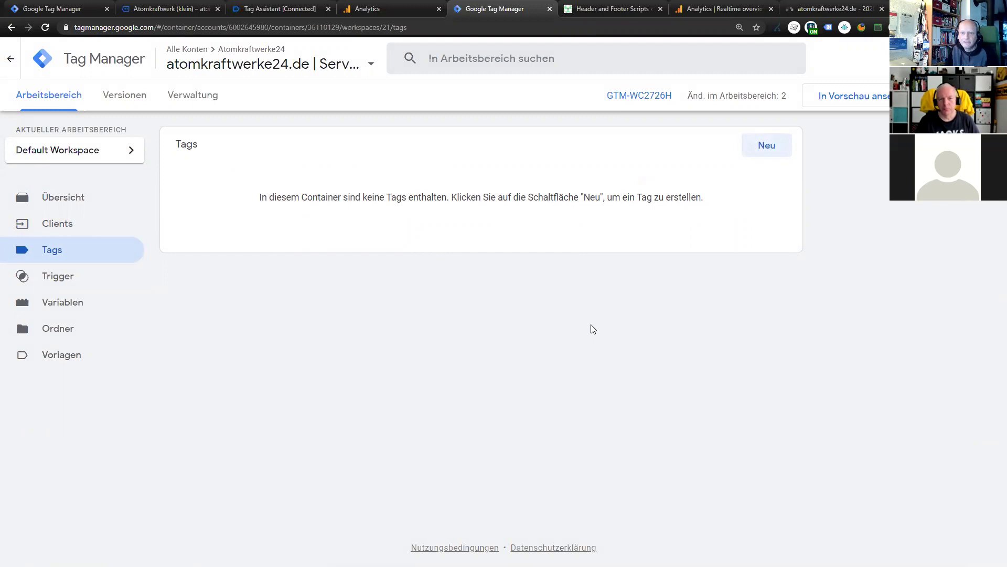
pyautogui.click(94, 276)
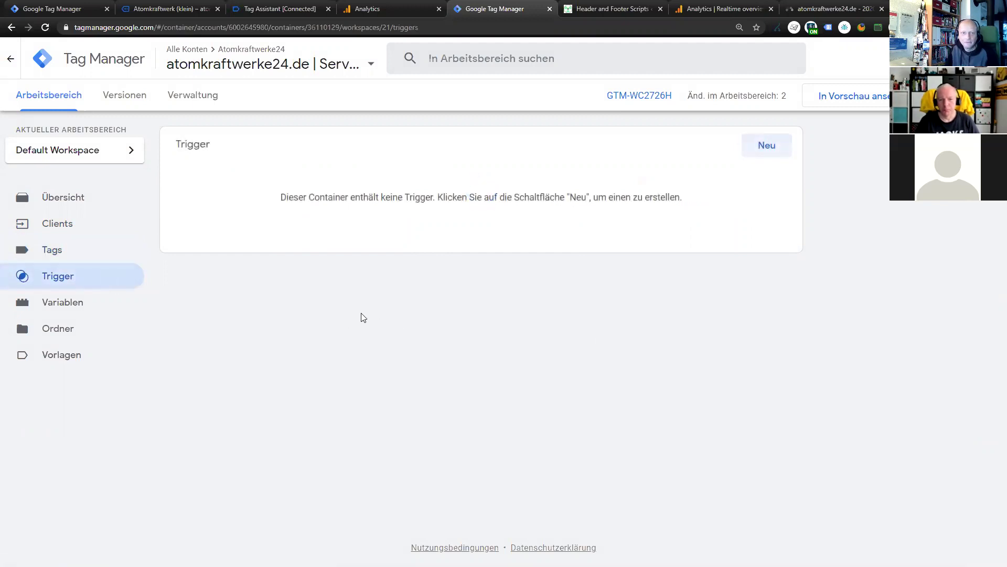
pyautogui.click(765, 152)
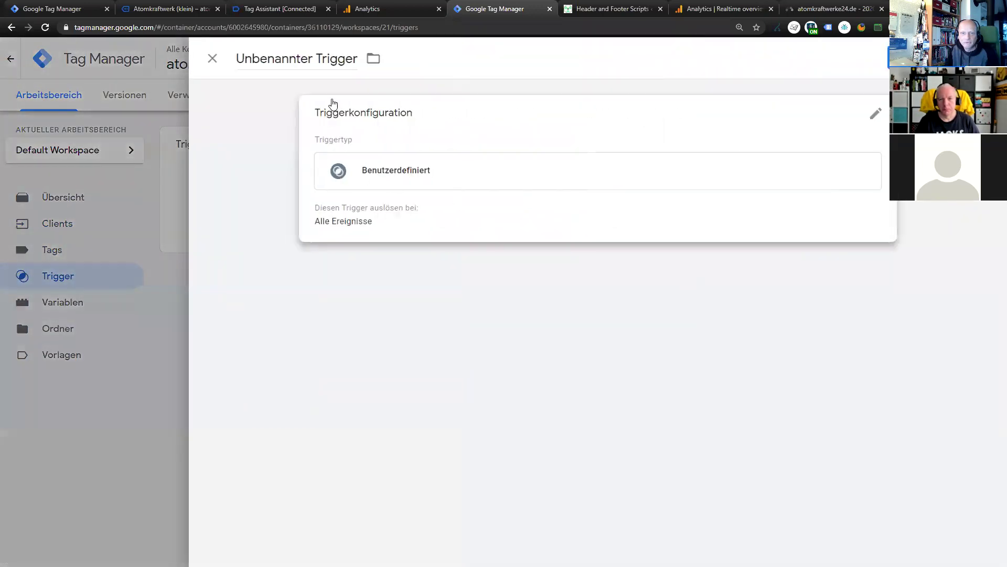
pyautogui.click(326, 58)
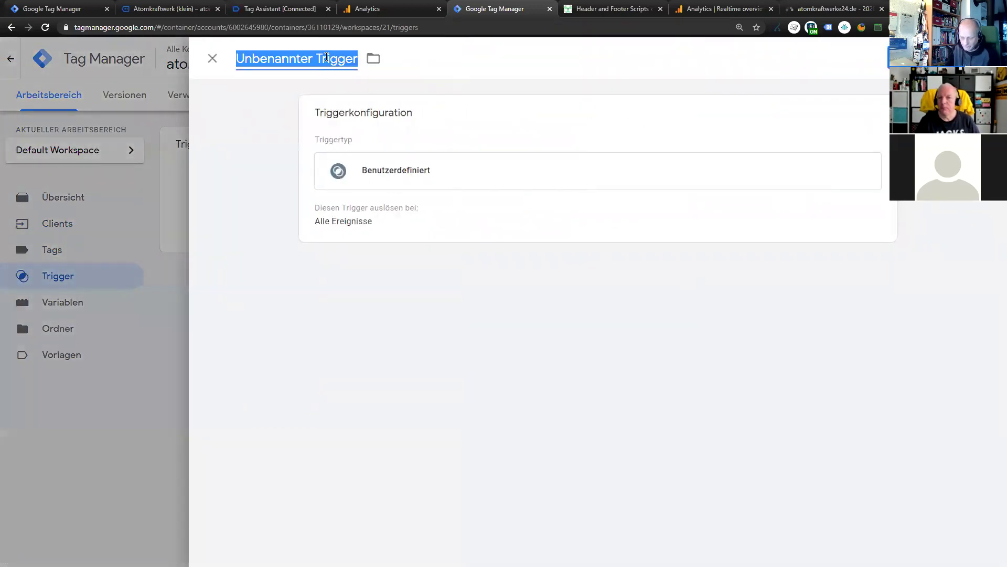
pyautogui.write('Universal')
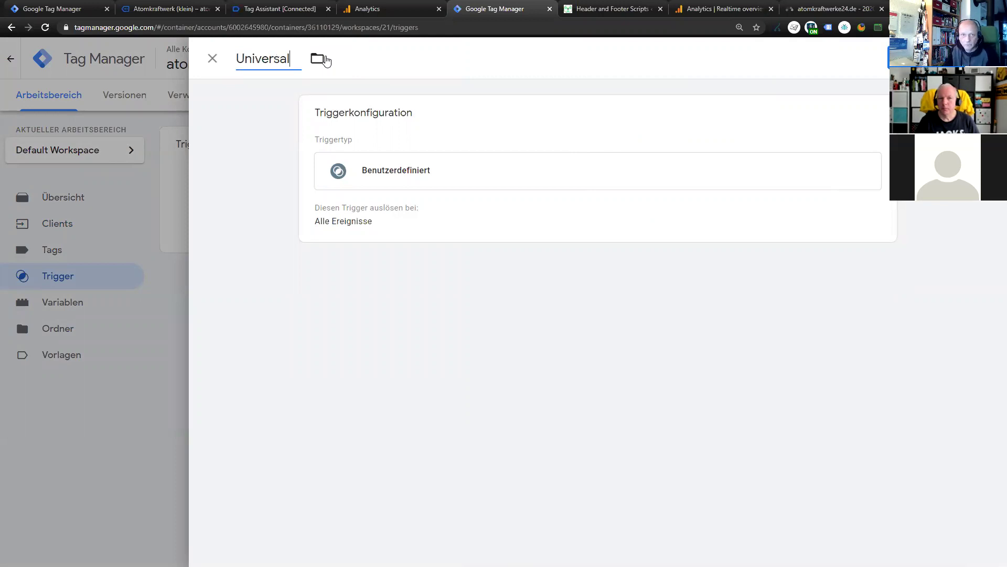
# Limit the trigger to some events where Client Name contains Universal Analytics, and save it
pyautogui.click(609, 216)
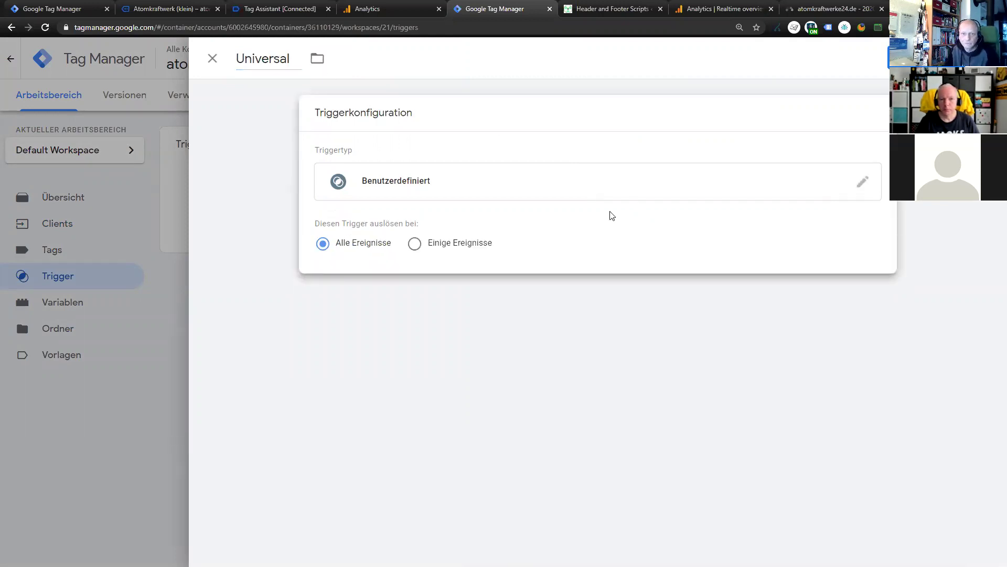
pyautogui.click(477, 245)
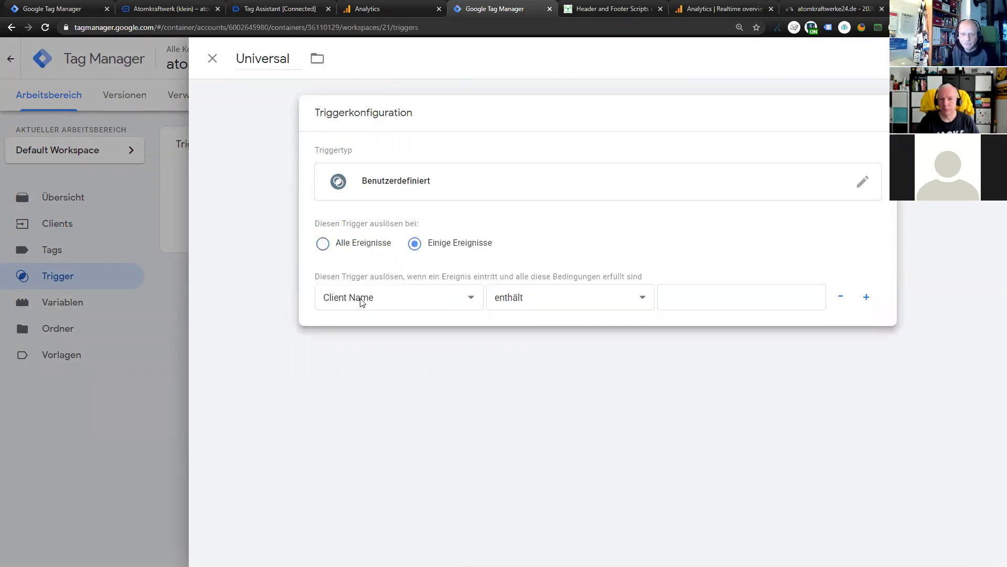
pyautogui.click(721, 297)
pyautogui.write('Universal Analytics')
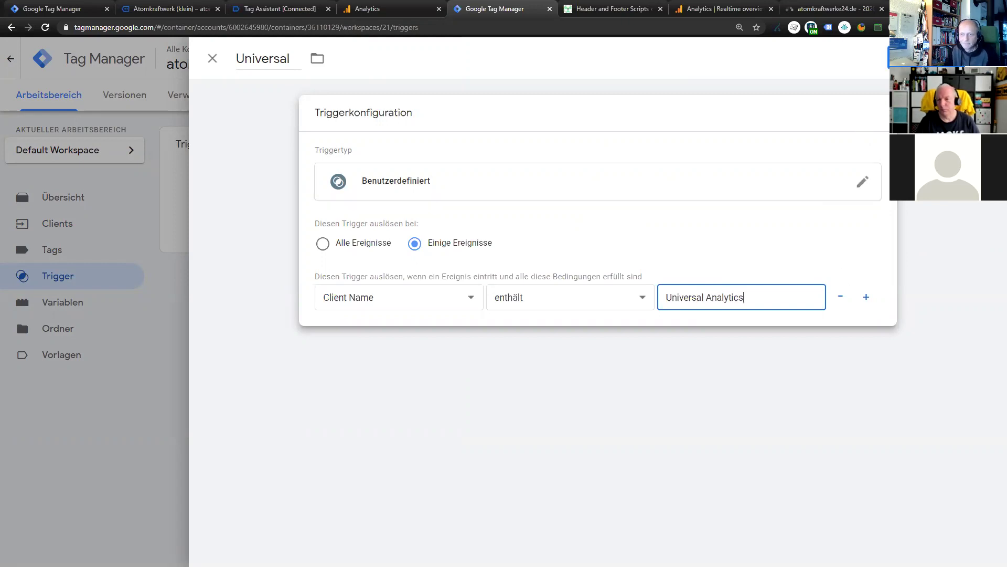
pyautogui.click(918, 58)
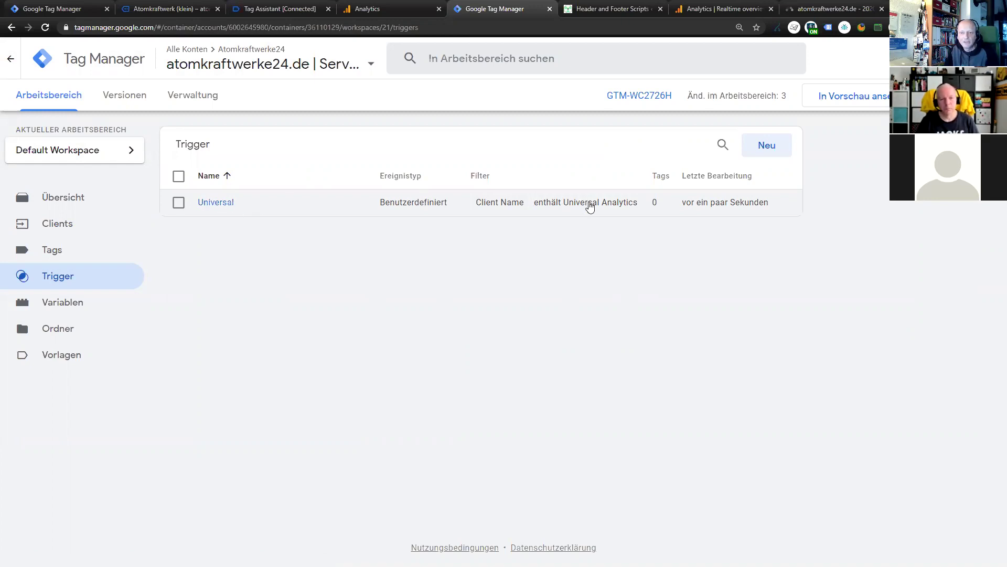
# Create a custom trigger named GA4 that fires on some events where Client Name contains GA4, and save it
pyautogui.click(70, 231)
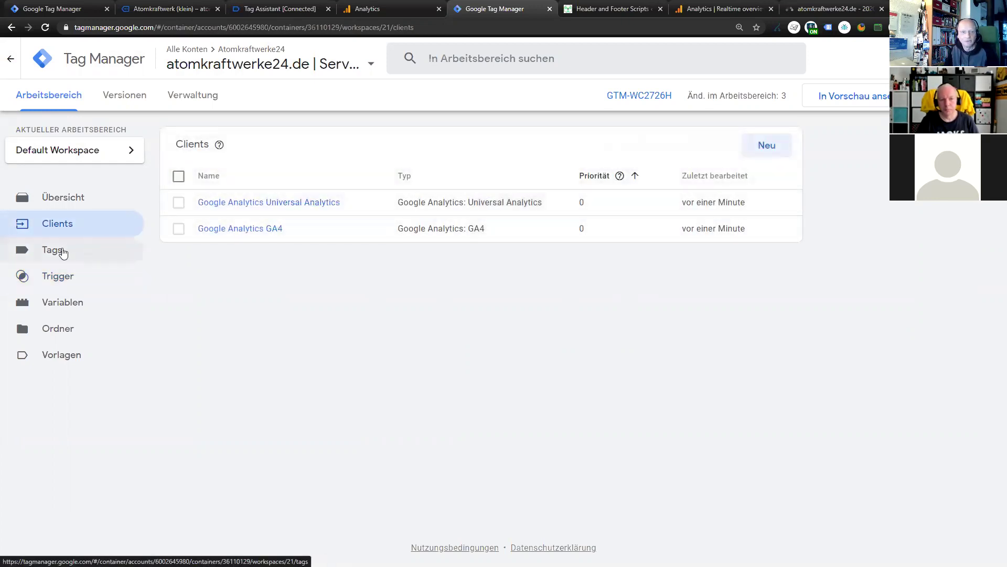
pyautogui.click(62, 277)
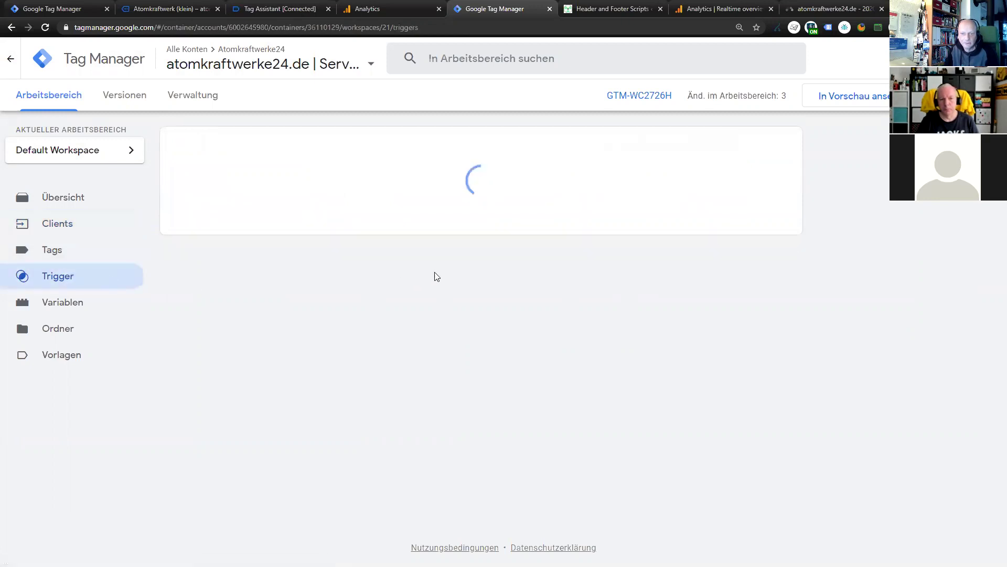
pyautogui.click(764, 148)
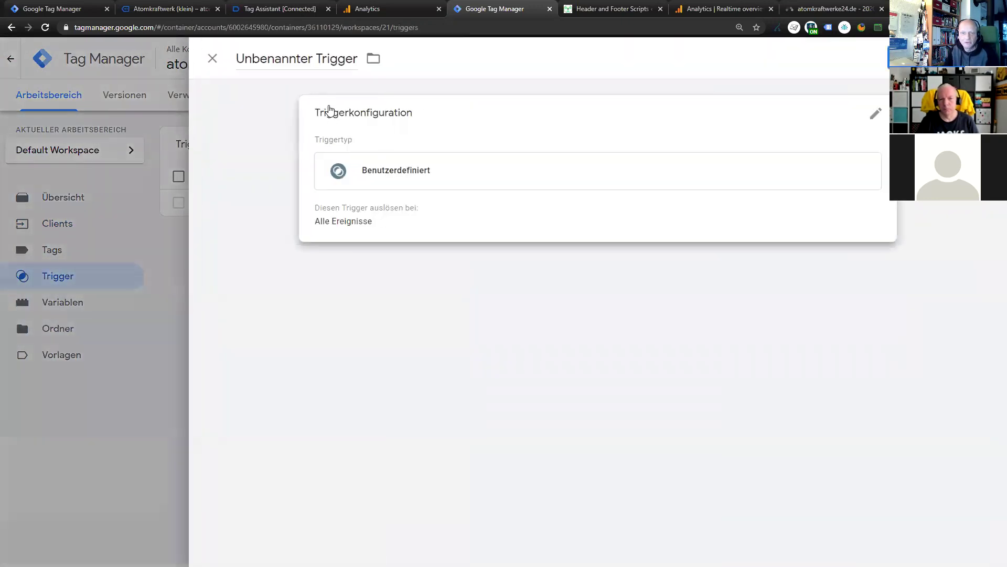
pyautogui.click(444, 227)
pyautogui.click(474, 243)
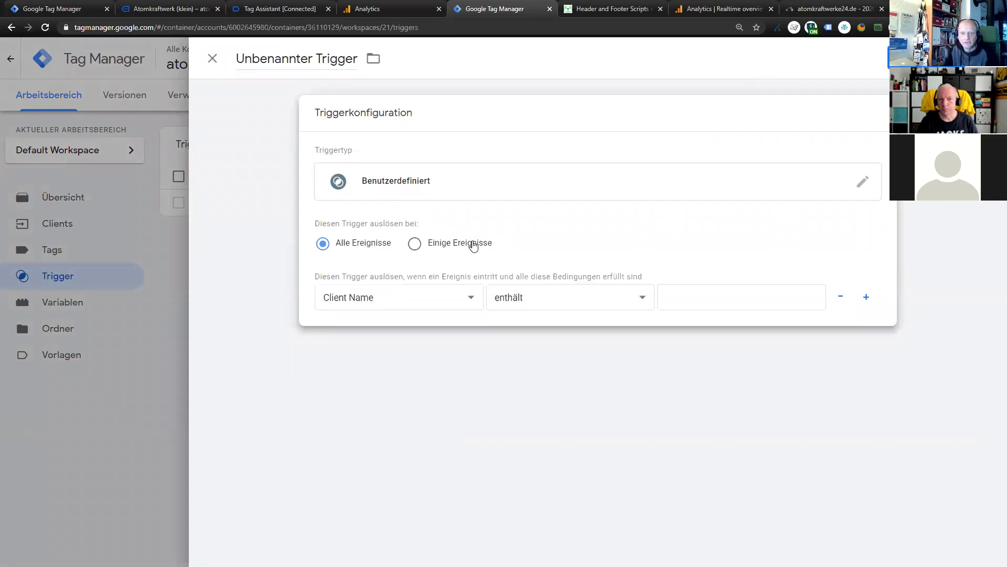
pyautogui.click(690, 300)
pyautogui.write('GA4')
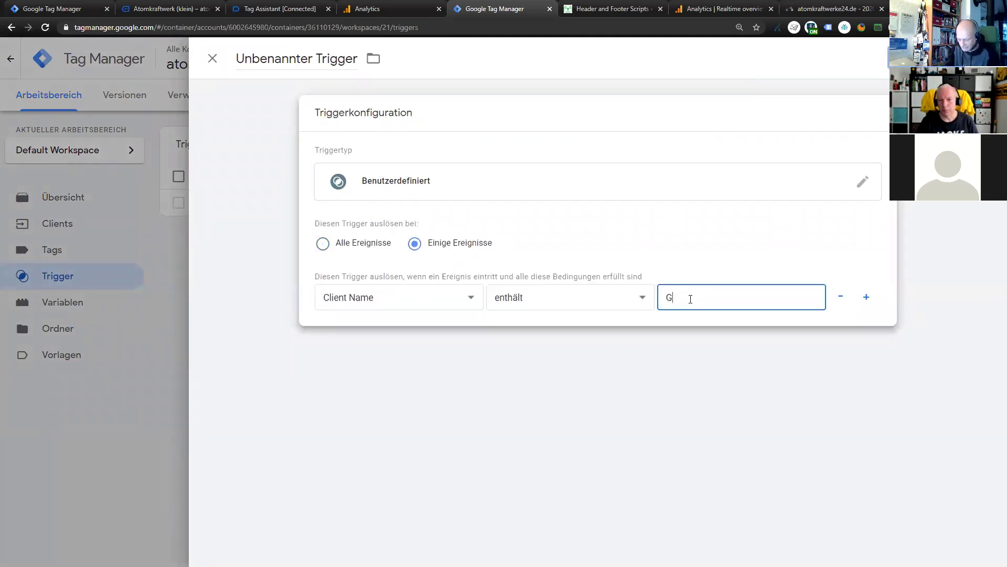
pyautogui.click(309, 61)
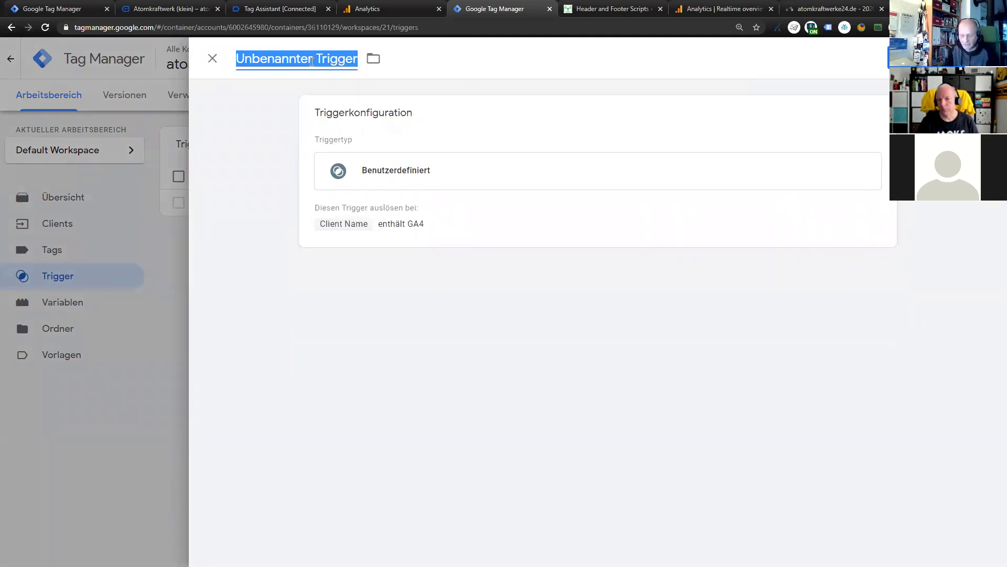
pyautogui.write('GA4')
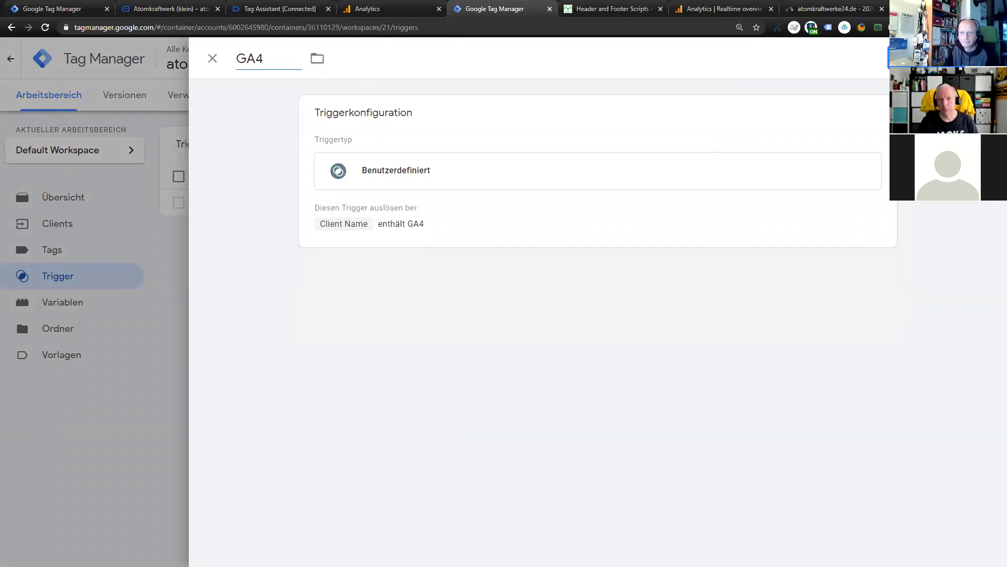
pyautogui.click(916, 58)
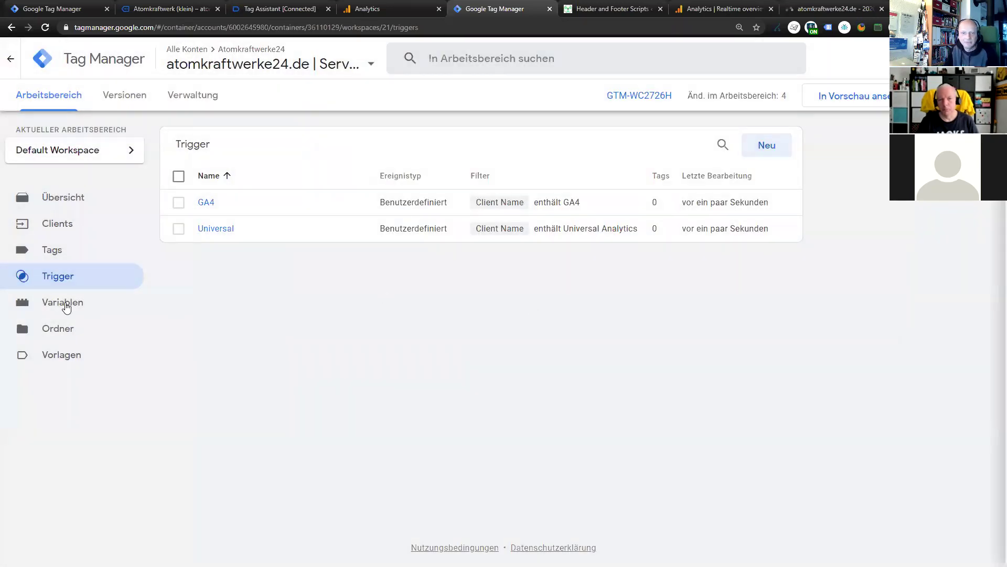
# Start a new tag in the server container with the tag type Google Analytics: Universal Analytics
pyautogui.click(53, 253)
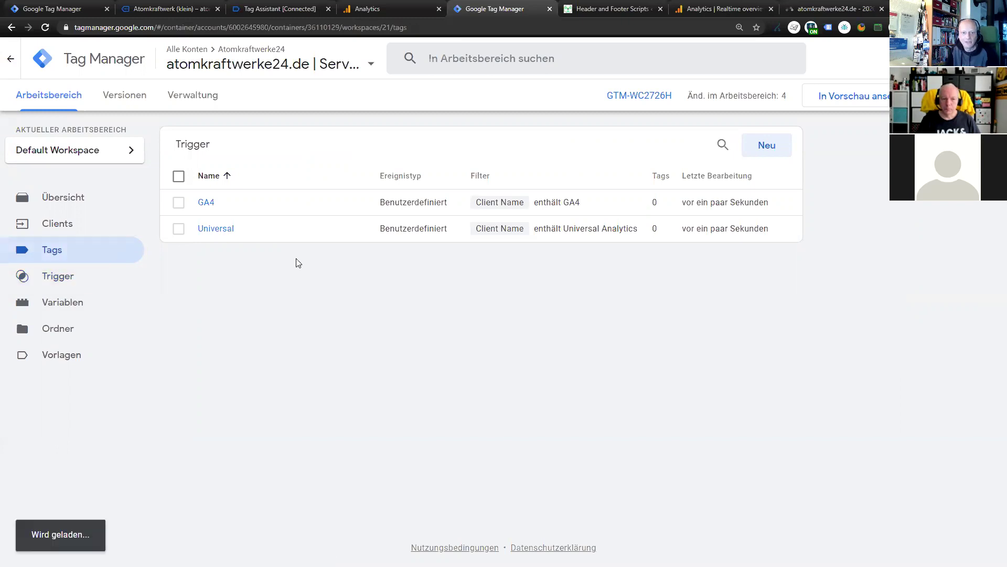
pyautogui.click(766, 146)
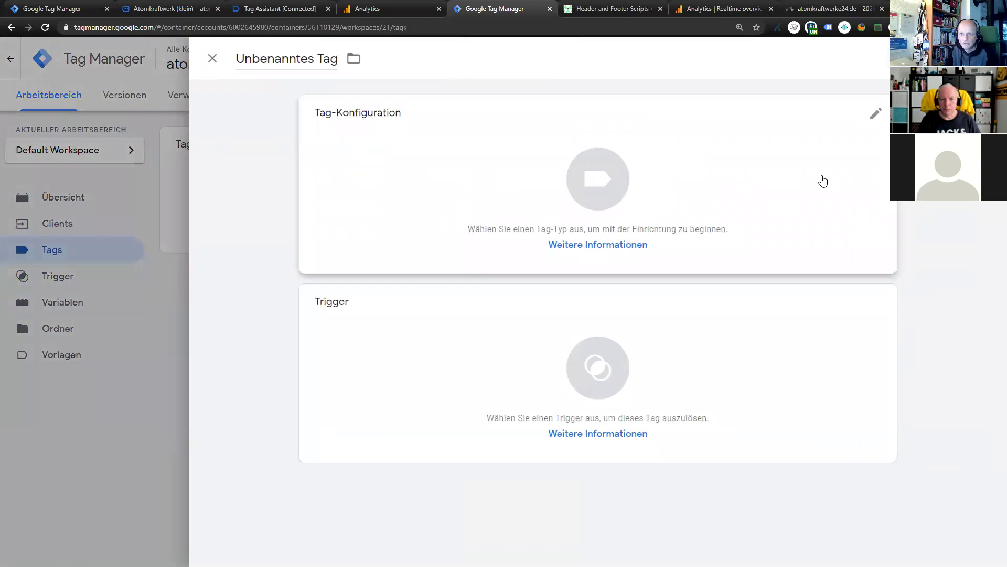
pyautogui.click(822, 181)
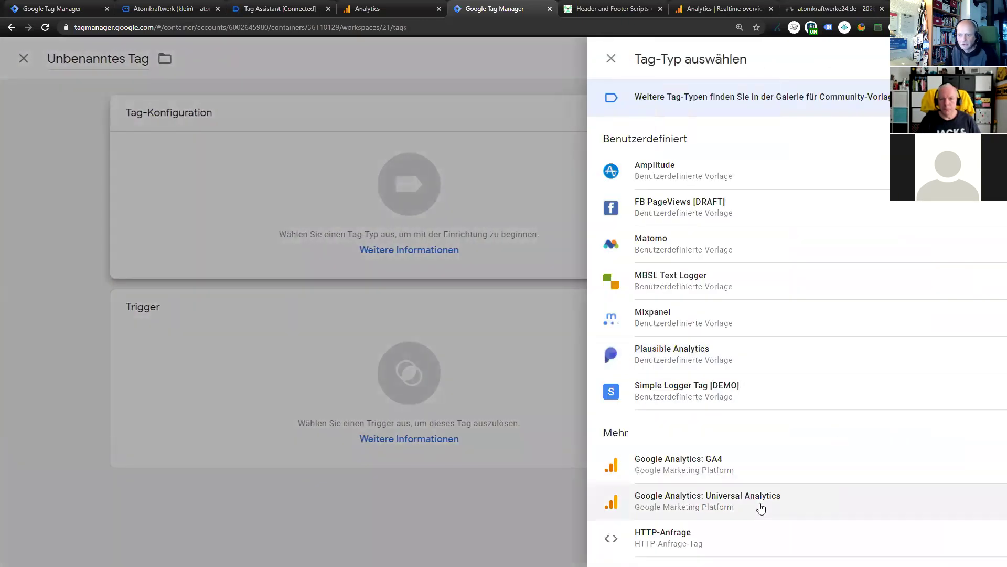
pyautogui.click(760, 506)
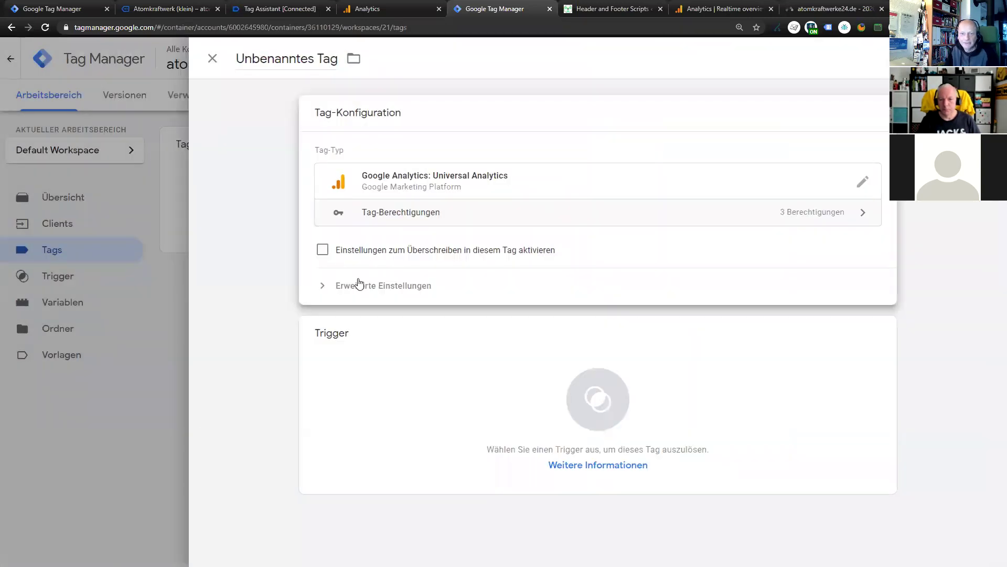
# Enable the override settings in the Universal Analytics tag and enter the property's UA measurement ID as the Mess-ID
pyautogui.click(323, 250)
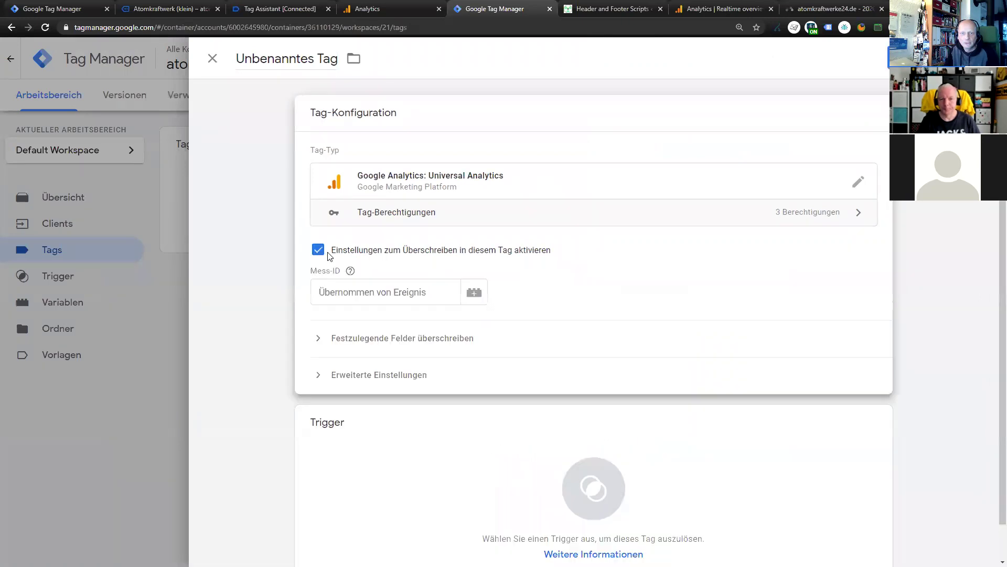
pyautogui.click(344, 290)
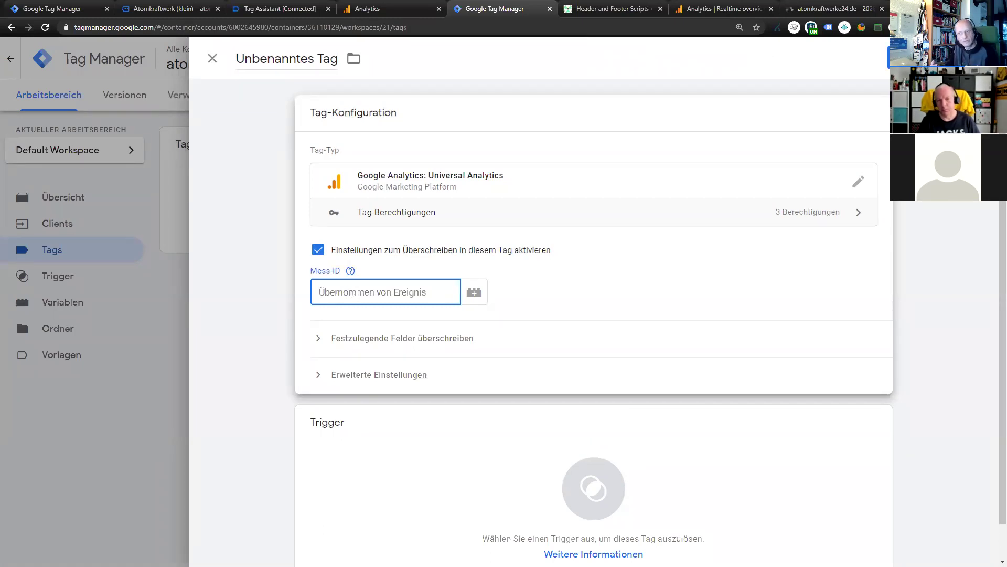
pyautogui.hotkey('alt', 'Tab')
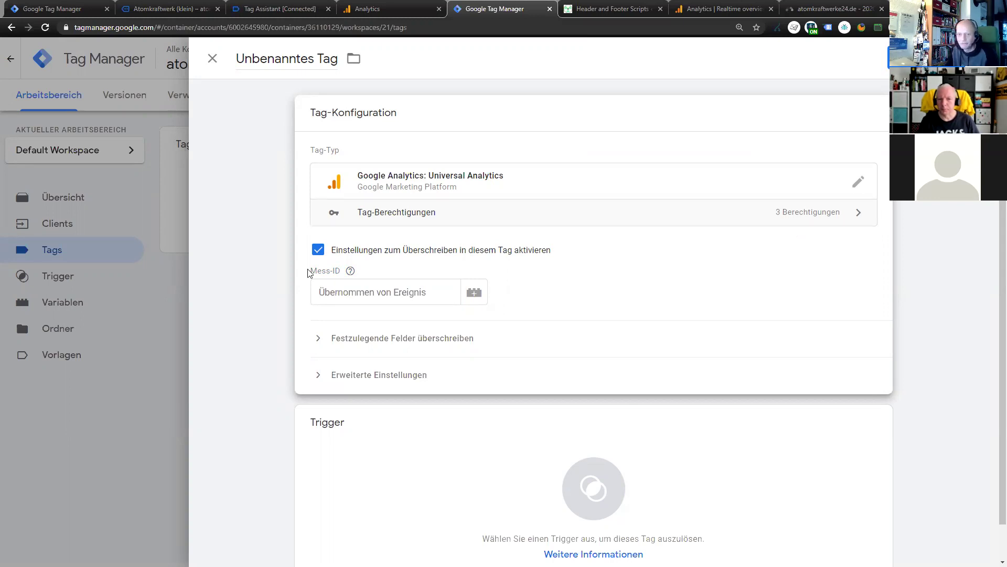
pyautogui.click(396, 296)
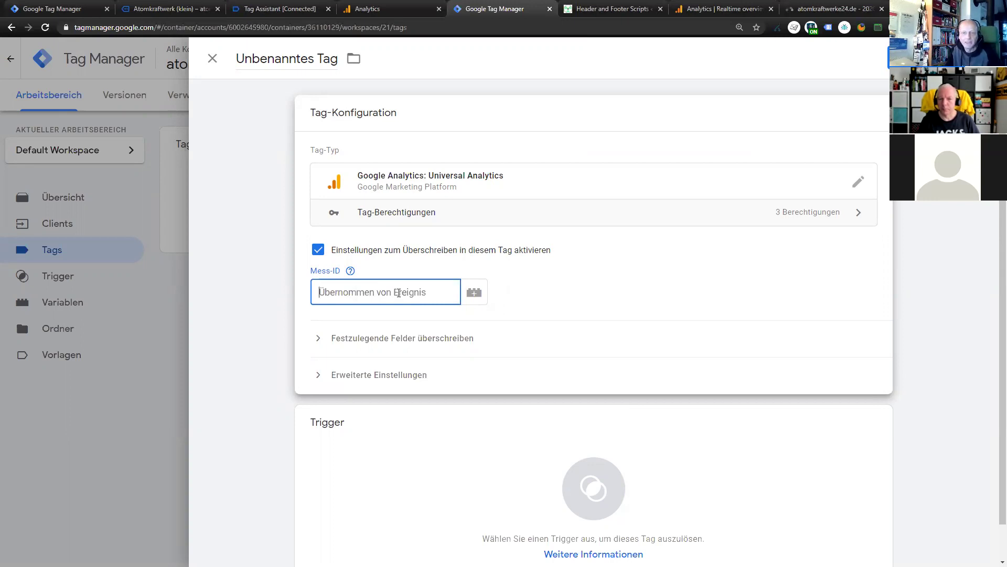
pyautogui.write('UA-154883-32')
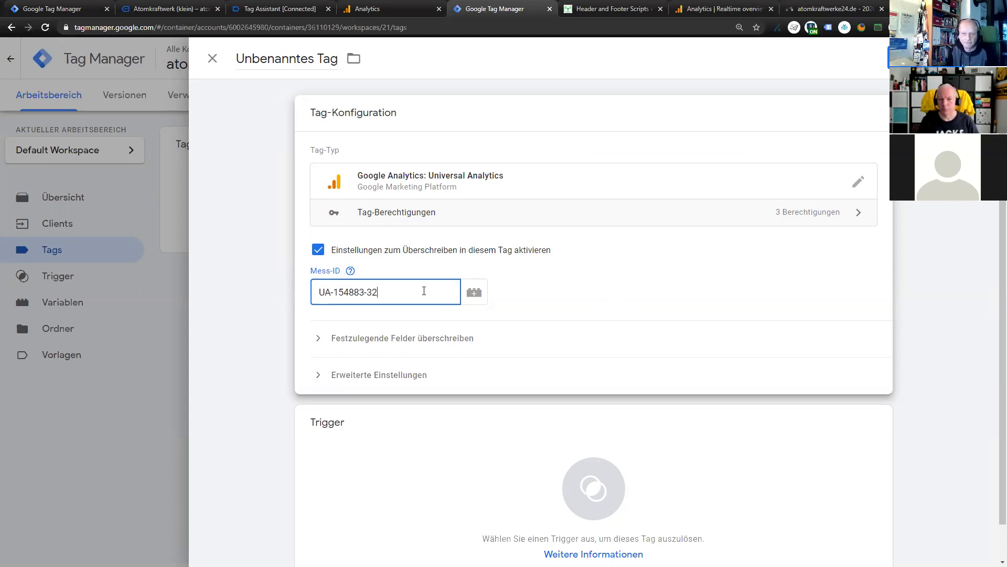
# Override the field anonymize_ip with the value true in the Universal Analytics tag
pyautogui.click(367, 340)
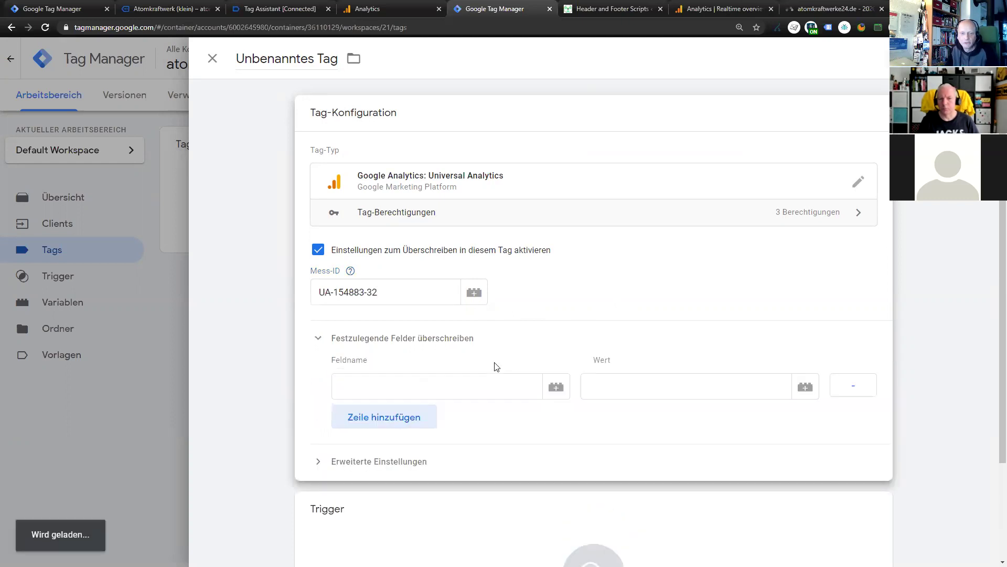
pyautogui.click(540, 341)
pyautogui.click(387, 341)
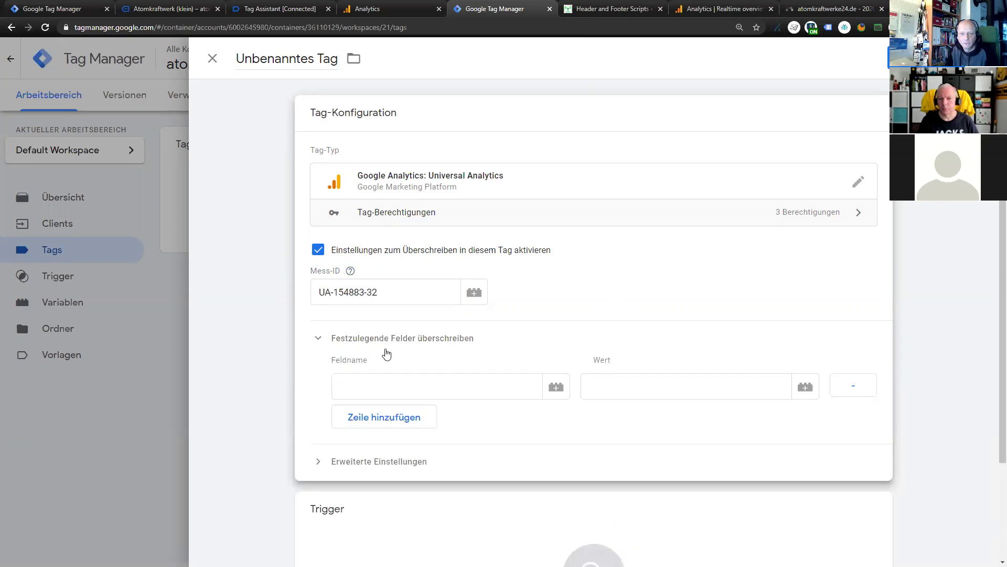
pyautogui.click(384, 427)
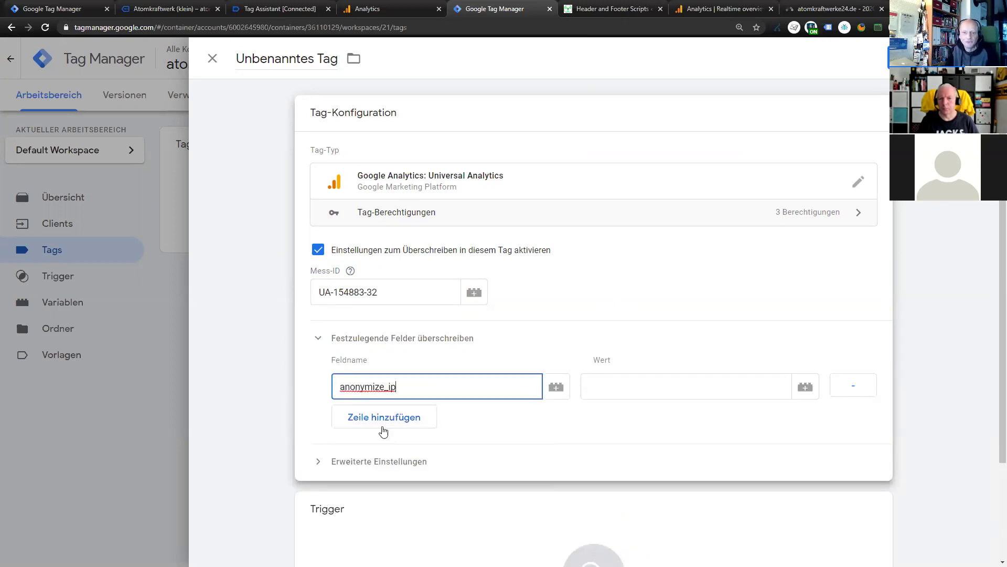
pyautogui.click(775, 387)
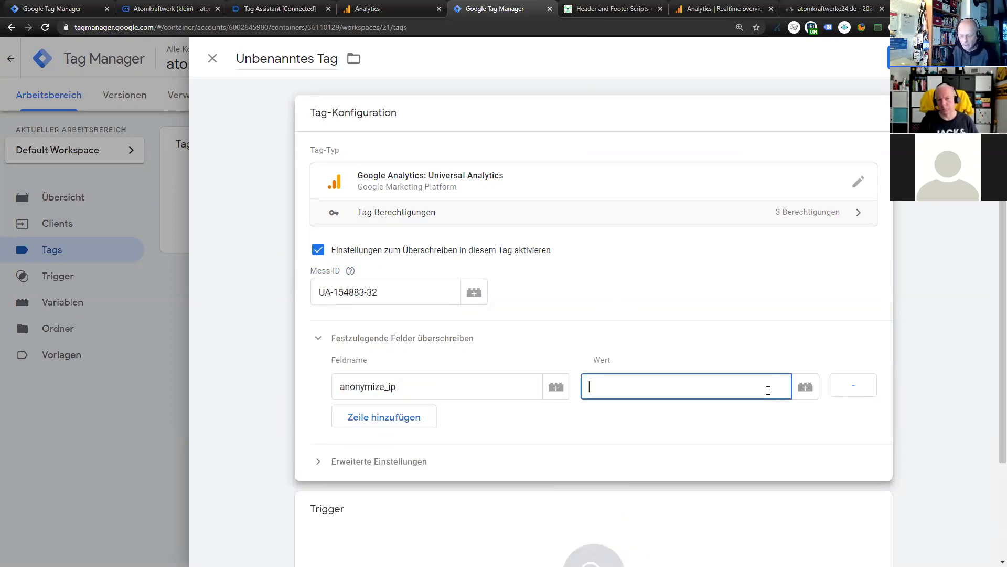
pyautogui.write('true')
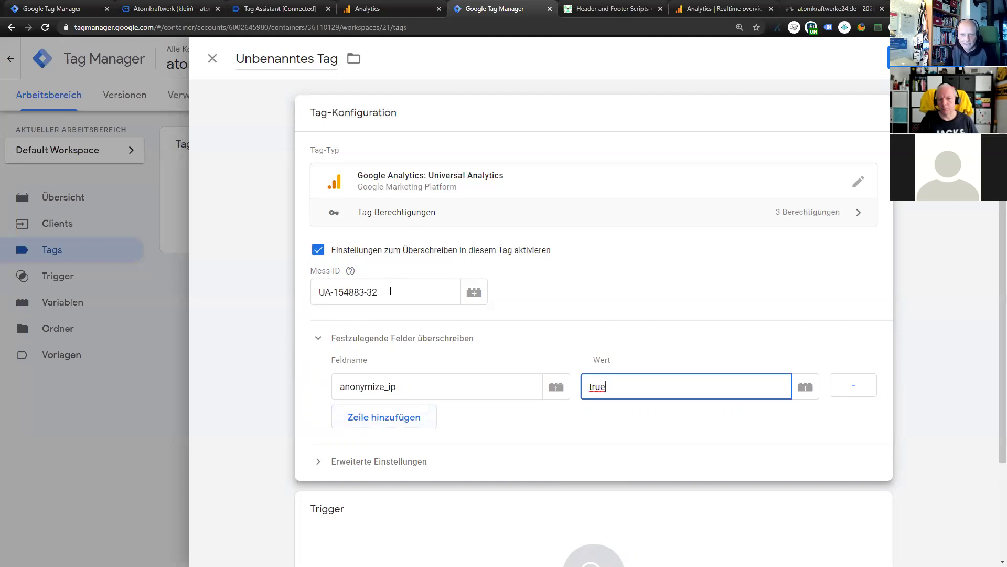
# Assign the Universal trigger to the tag and save it as Google Analytics Universal Analytics
pyautogui.hotkey('ctrl', 's')
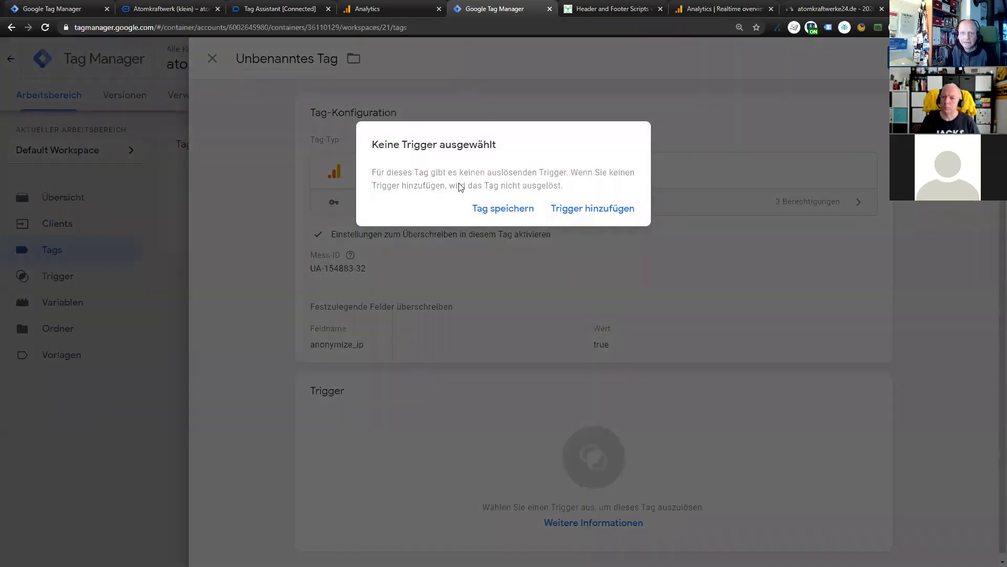
pyautogui.click(599, 212)
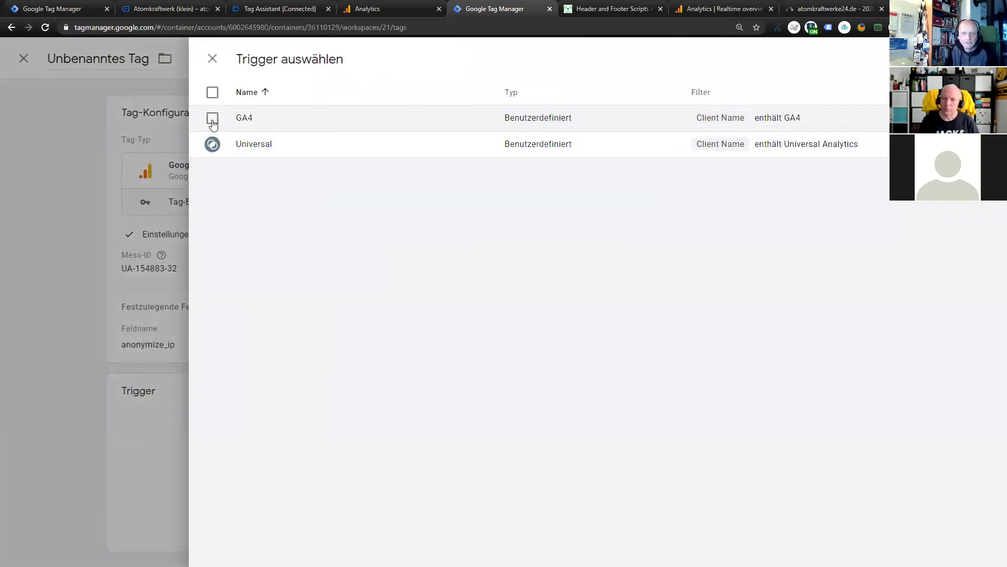
pyautogui.click(212, 143)
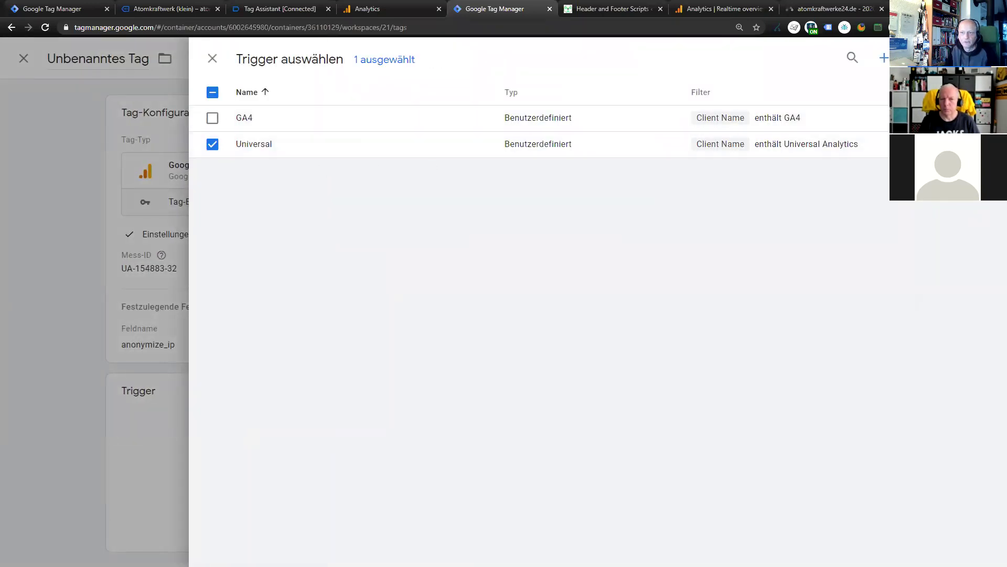
pyautogui.click(939, 58)
pyautogui.click(939, 58)
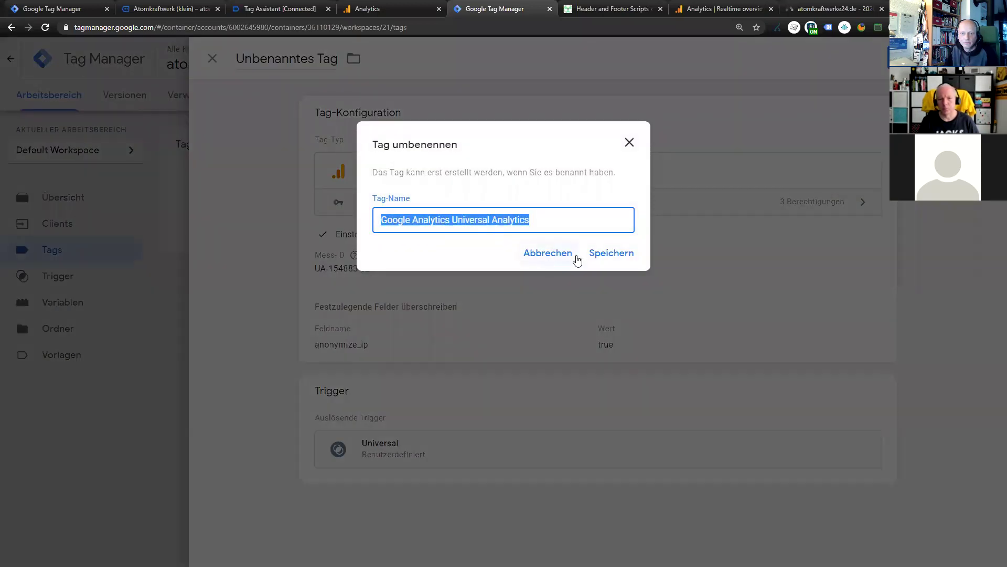
pyautogui.click(610, 253)
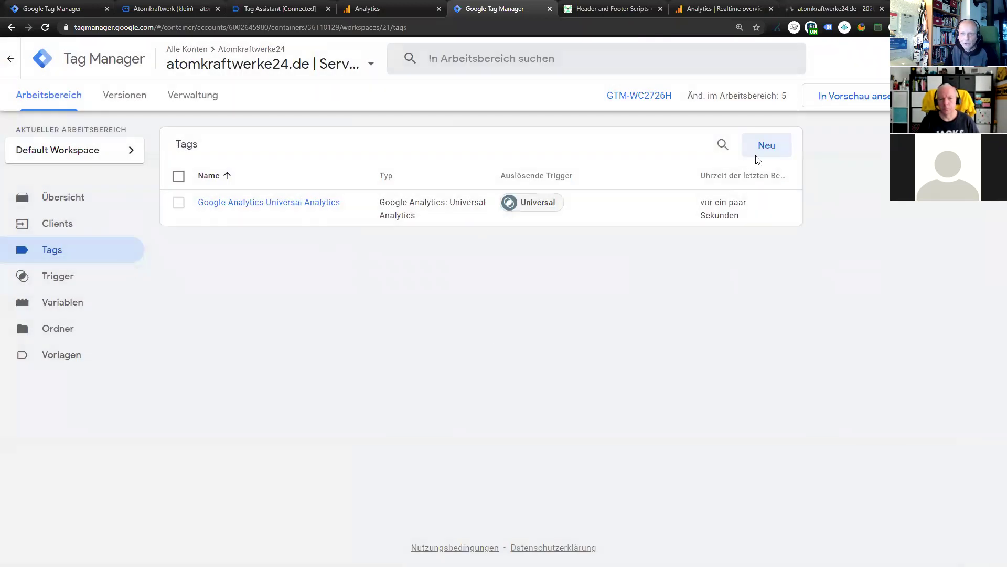
# Start a second tag of type Google Analytics: GA4 and enter the GA4 property's measurement ID as its Mess-ID
pyautogui.click(760, 149)
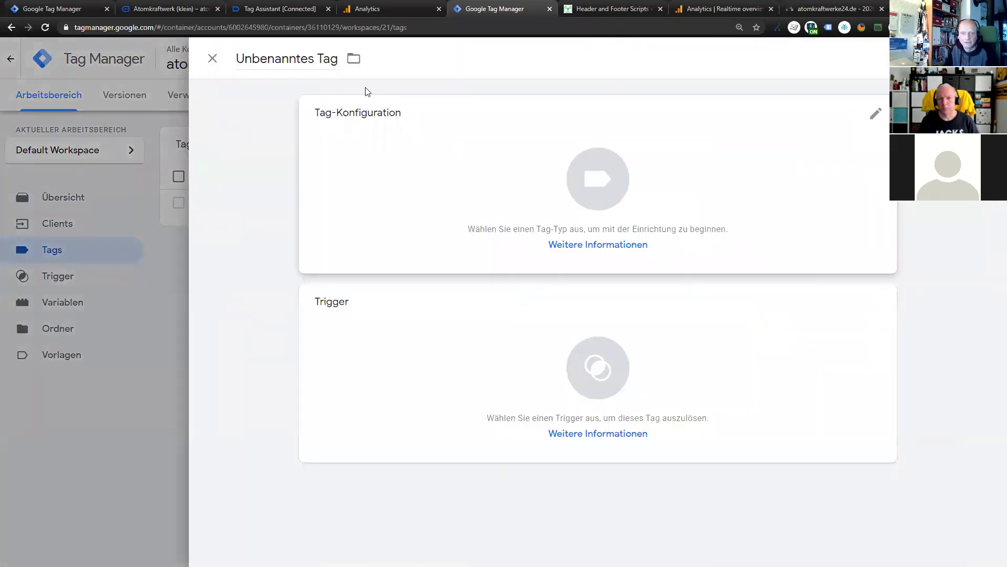
pyautogui.click(592, 187)
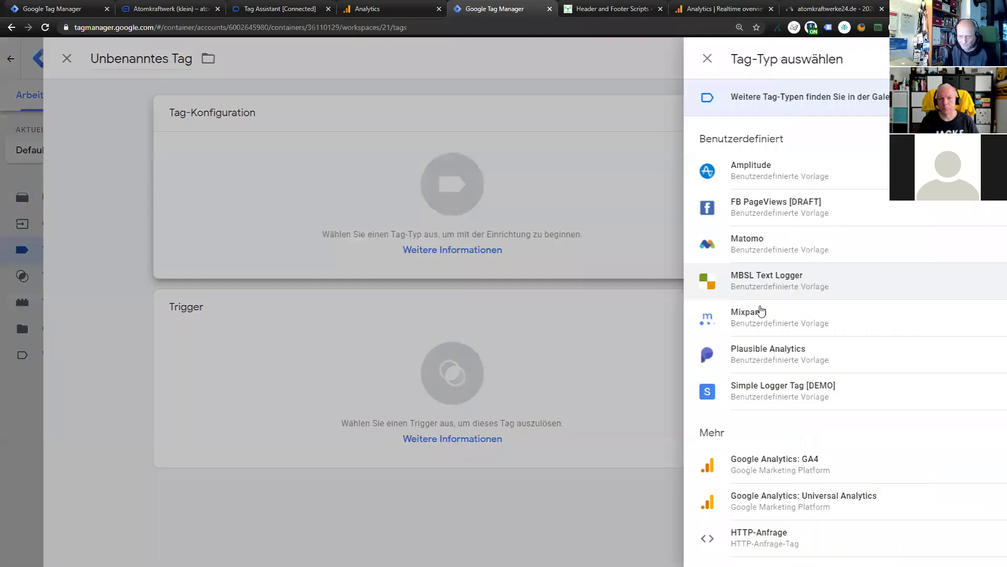
pyautogui.click(776, 462)
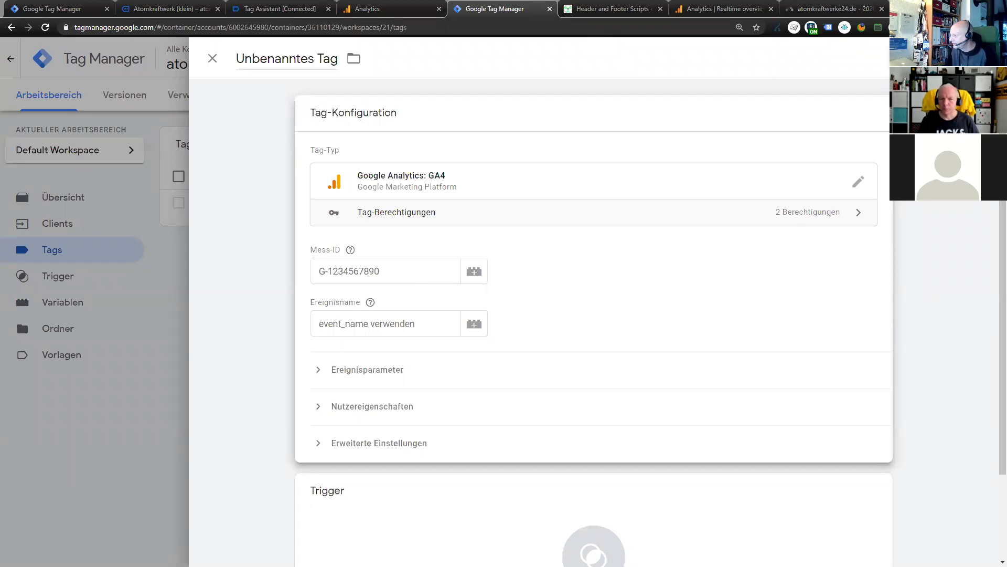
pyautogui.click(362, 273)
pyautogui.write('G-WZPST6702Z')
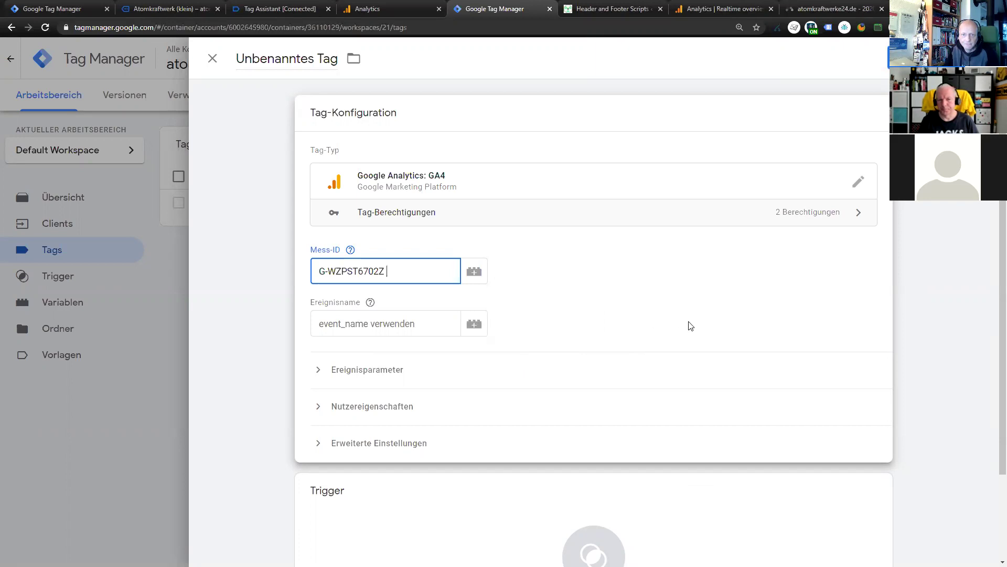
# Assign the GA4 trigger to the tag and save it as Google Analytics GA4
pyautogui.scroll(-2, 691, 326)
pyautogui.click(394, 450)
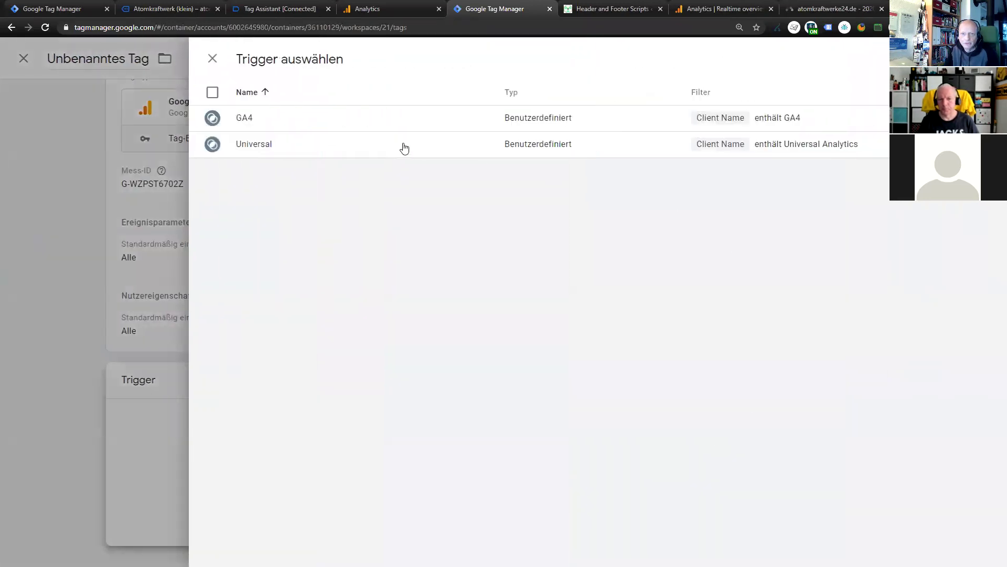
pyautogui.click(212, 117)
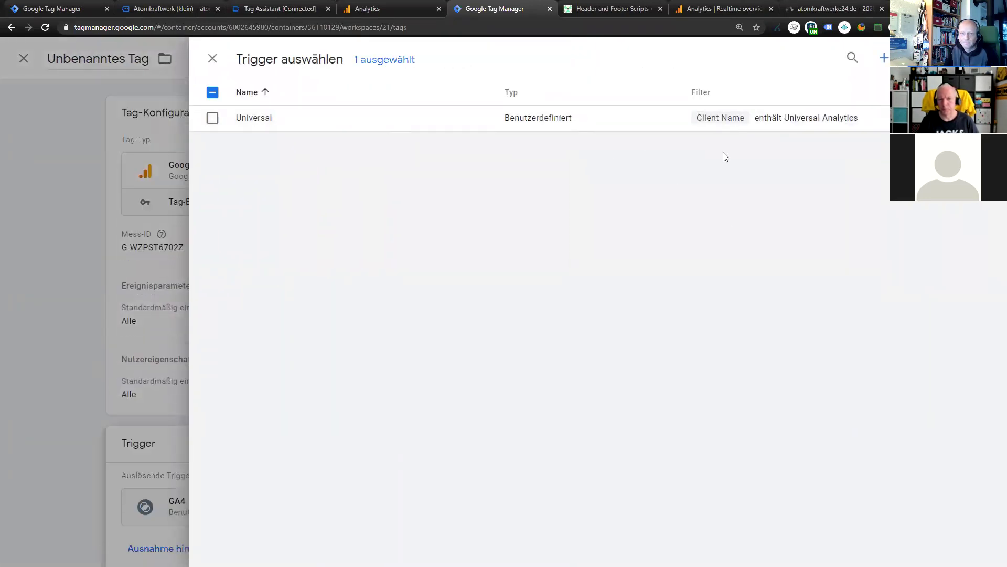
pyautogui.click(939, 58)
pyautogui.click(596, 254)
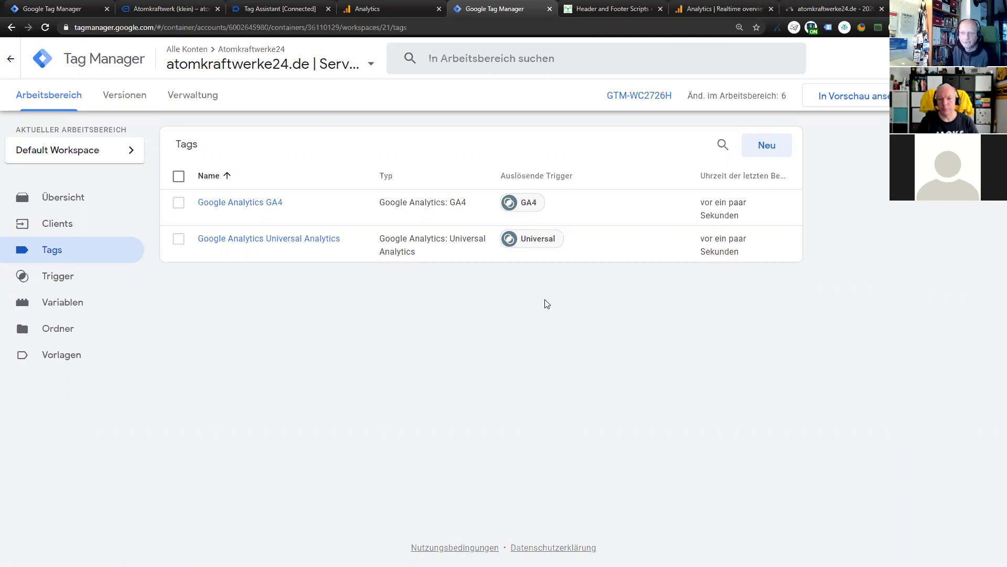
# Start the preview mode of the server container workspace
pyautogui.click(856, 96)
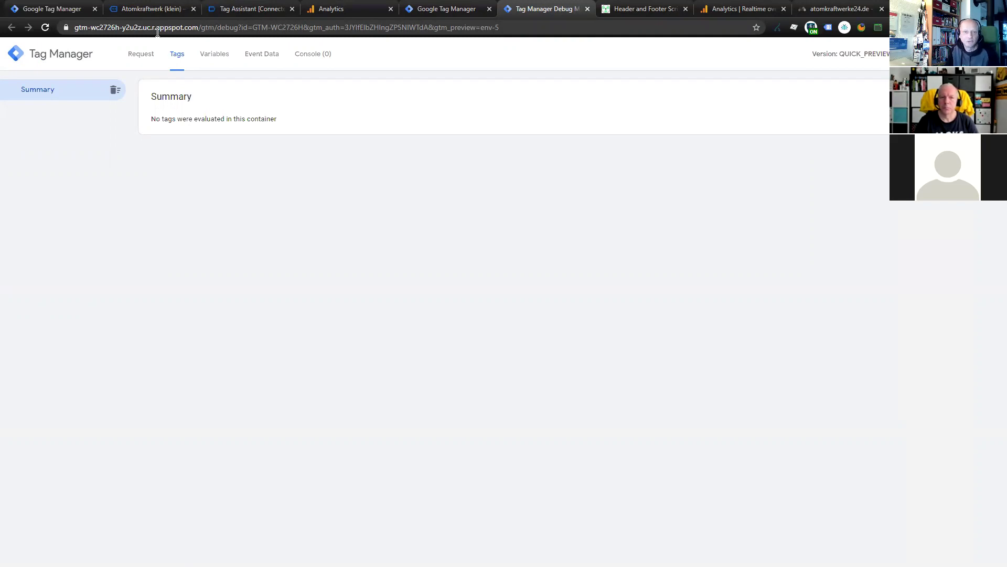
pyautogui.click(201, 28)
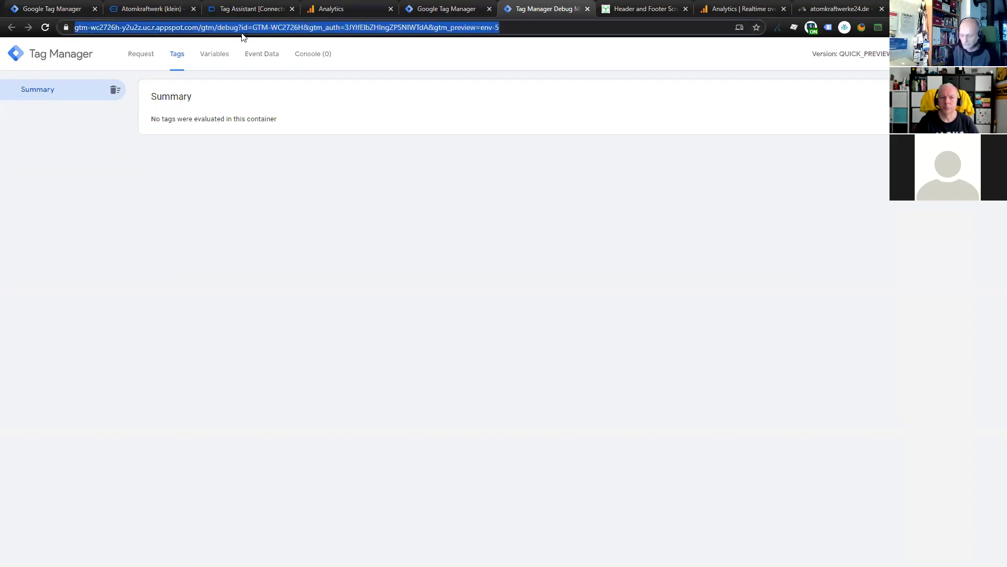
pyautogui.press('Left')
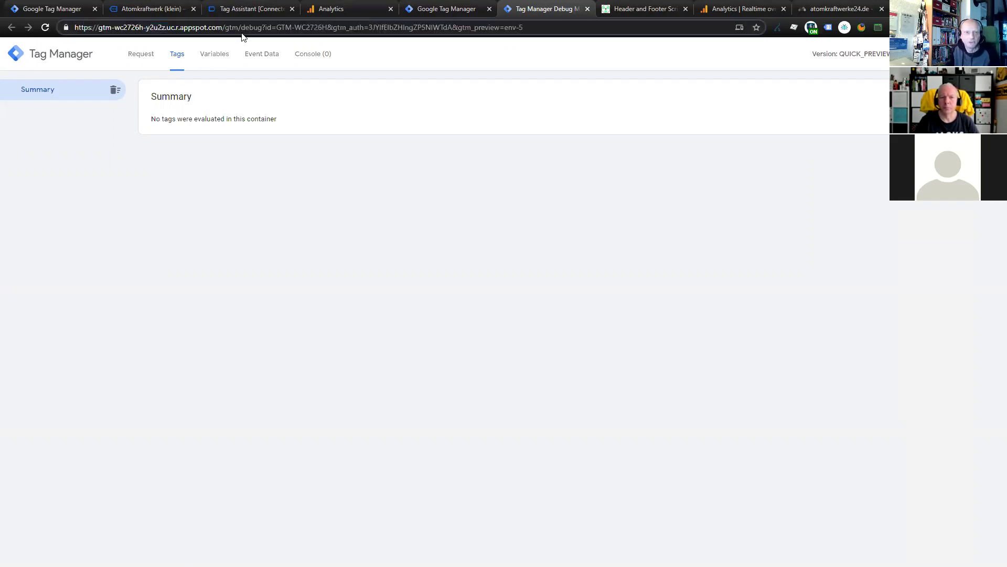
pyautogui.hotkey('shift', 'Right')
pyautogui.hotkey('shift', 'Right')
pyautogui.hotkey('shift', 'Right')
pyautogui.hotkey('shift', 'Right')
pyautogui.hotkey('shift', 'Right')
pyautogui.hotkey('shift', 'Right')
pyautogui.hotkey('shift', 'Right')
pyautogui.hotkey('shift', 'Right')
pyautogui.hotkey('shift', 'Right')
pyautogui.hotkey('shift', 'Right')
pyautogui.hotkey('shift', 'Right')
pyautogui.hotkey('shift', 'Right')
pyautogui.hotkey('shift', 'Right')
pyautogui.hotkey('shift', 'Right')
pyautogui.hotkey('shift', 'Right')
pyautogui.hotkey('shift', 'Right')
pyautogui.hotkey('shift', 'Right')
pyautogui.hotkey('shift', 'Right')
pyautogui.hotkey('shift', 'Right')
pyautogui.hotkey('shift', 'Right')
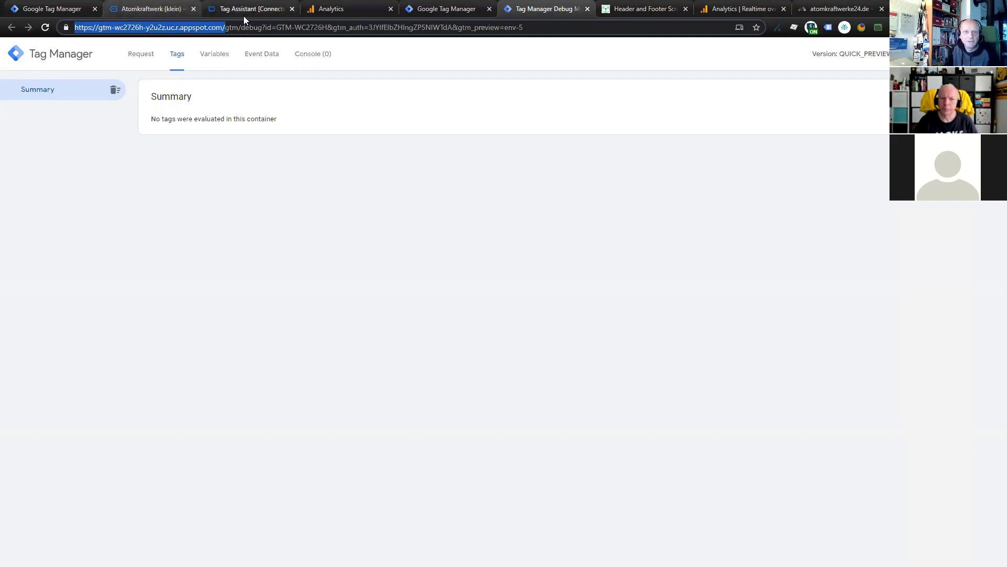
pyautogui.click(429, 256)
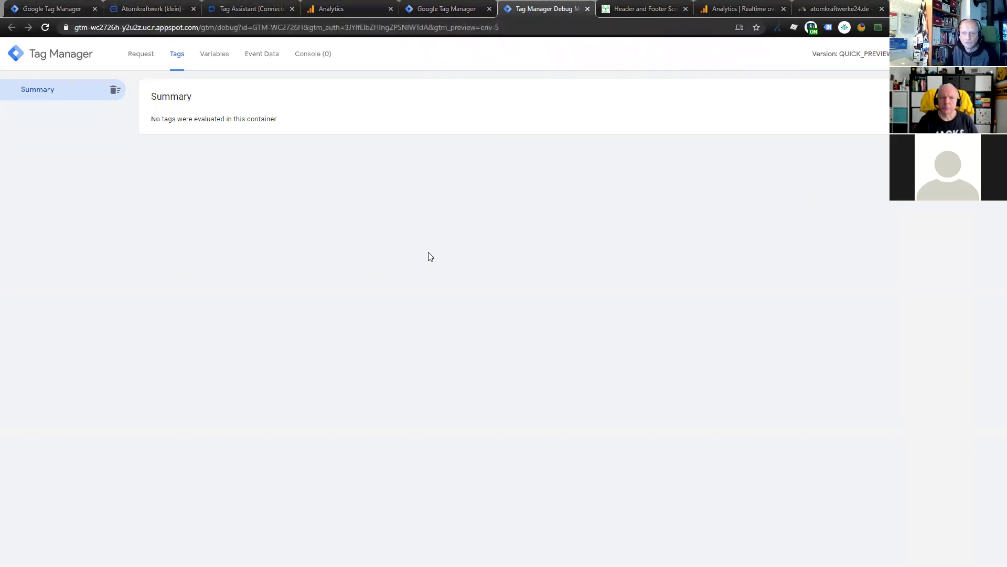
# Switch to the demo shop in the Edge browser and visit its Über uns and Start pages
pyautogui.hotkey('alt', 'Tab')
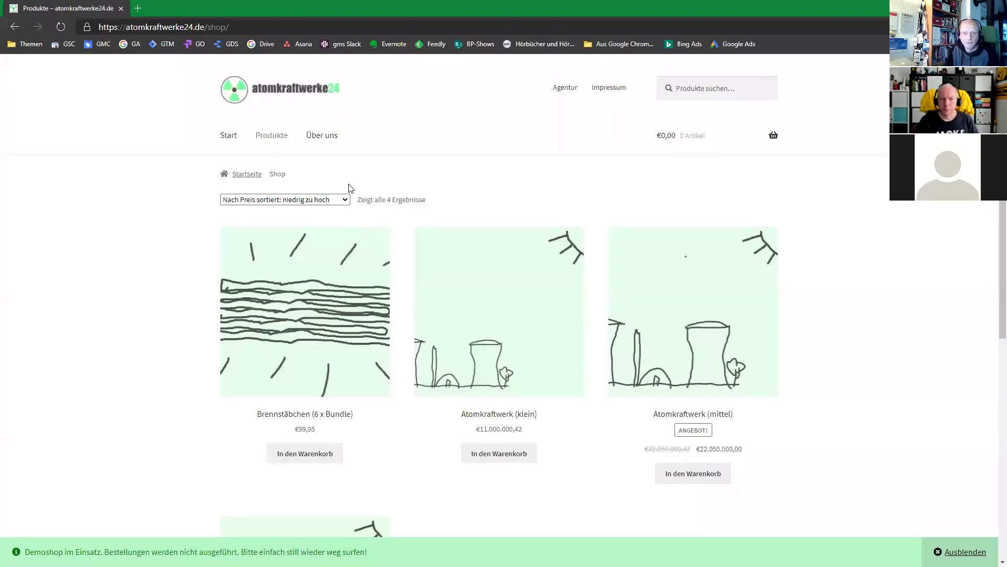
pyautogui.click(322, 140)
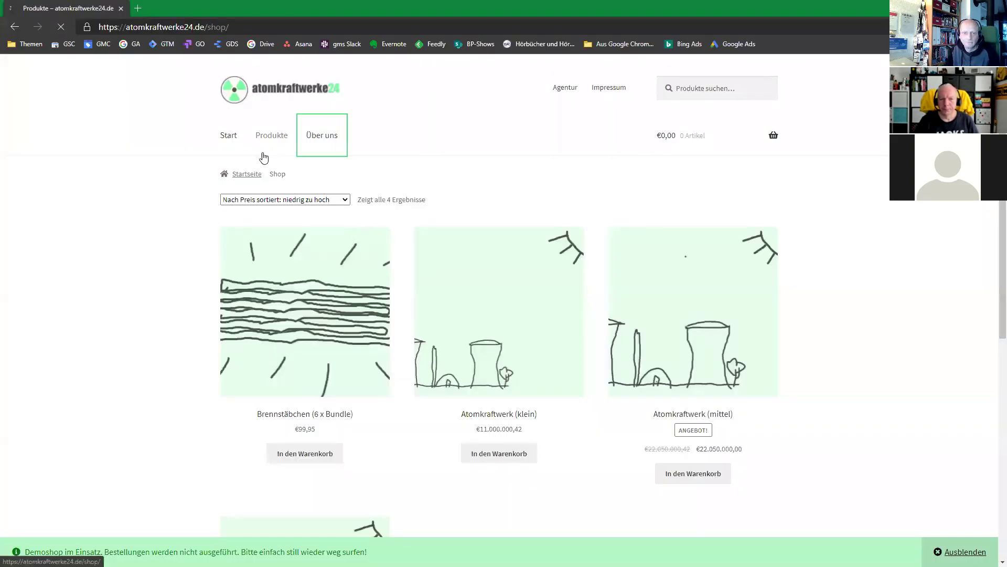
pyautogui.click(228, 138)
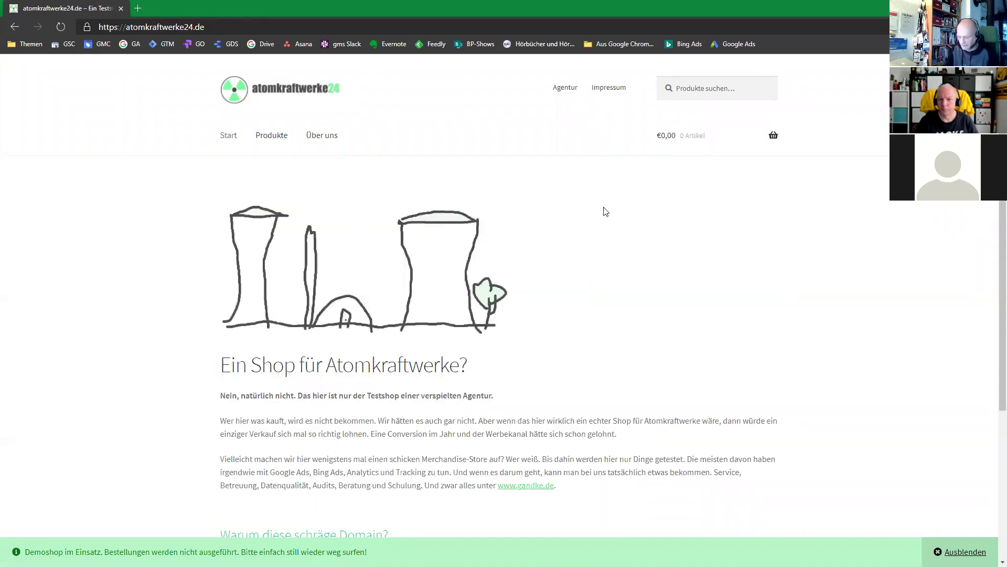
# Filter the shop's network requests for "collect" and check them while loading the Über uns and Start pages
pyautogui.press('F12')
pyautogui.click(531, 124)
pyautogui.write('collect')
pyautogui.click(124, 132)
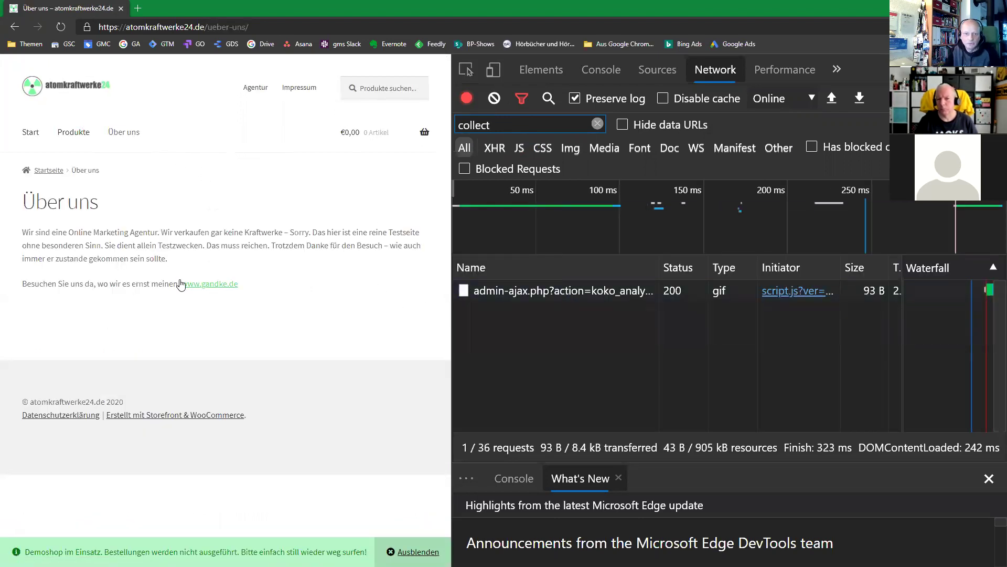
pyautogui.click(32, 134)
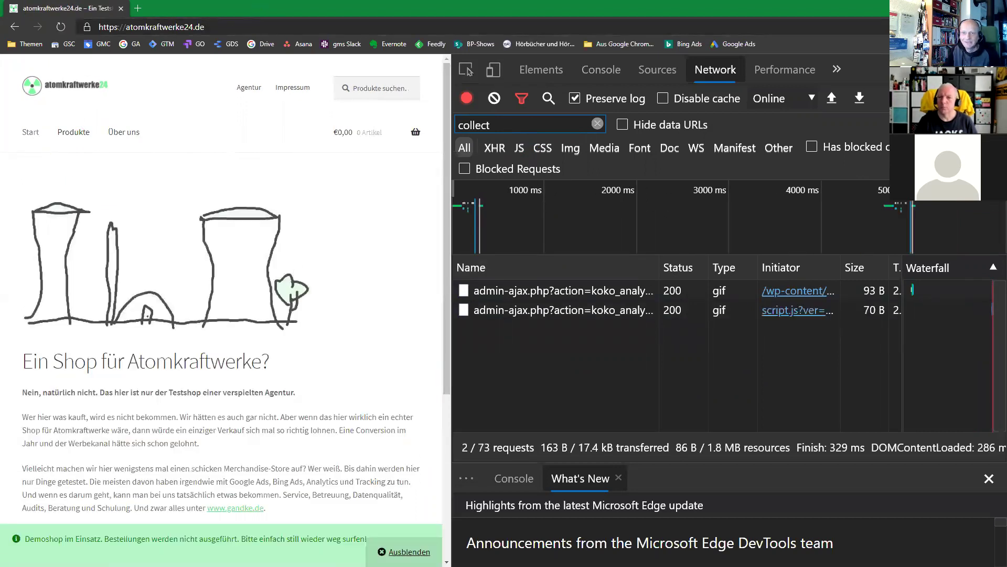
pyautogui.hotkey('alt', 'Tab')
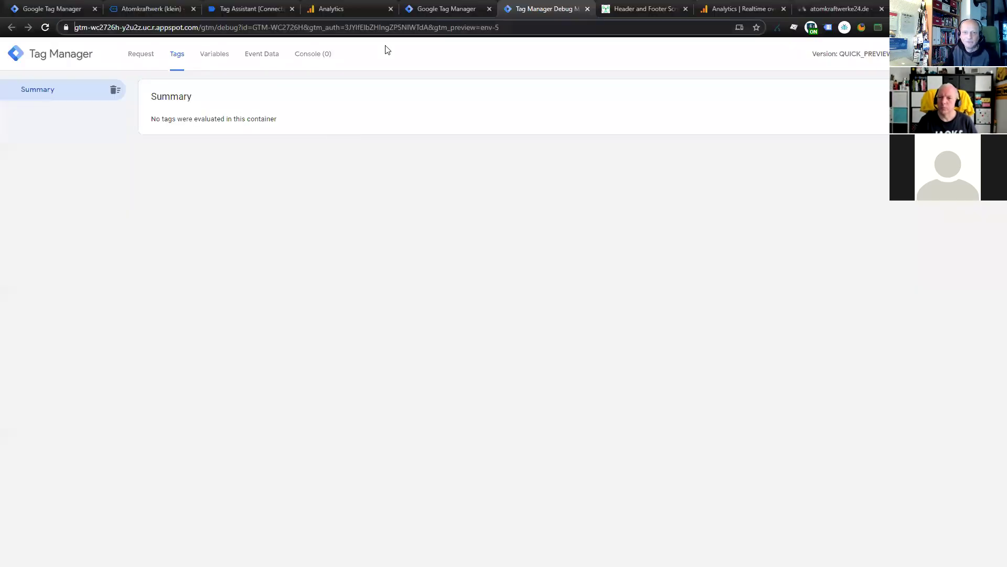
# Switch to the demo shop in Chrome and inspect the network requests while visiting Produkte and Über uns
pyautogui.click(814, 15)
pyautogui.click(455, 10)
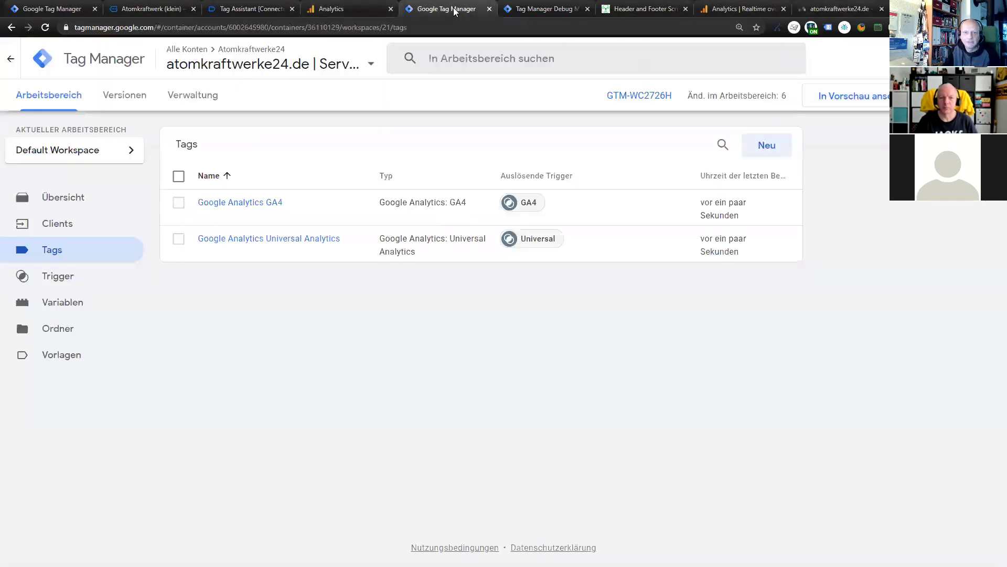
pyautogui.click(168, 13)
pyautogui.click(270, 135)
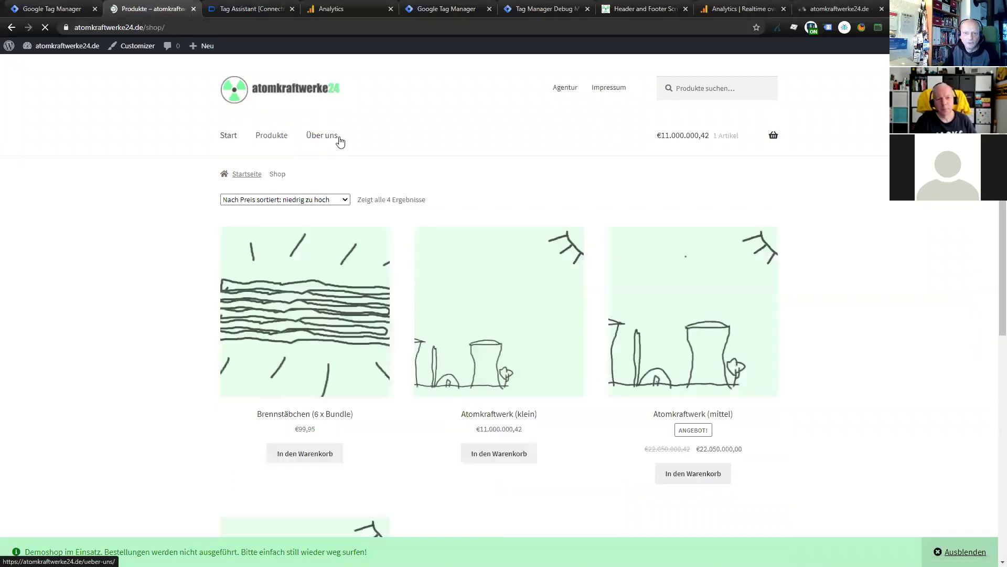
pyautogui.press('F12')
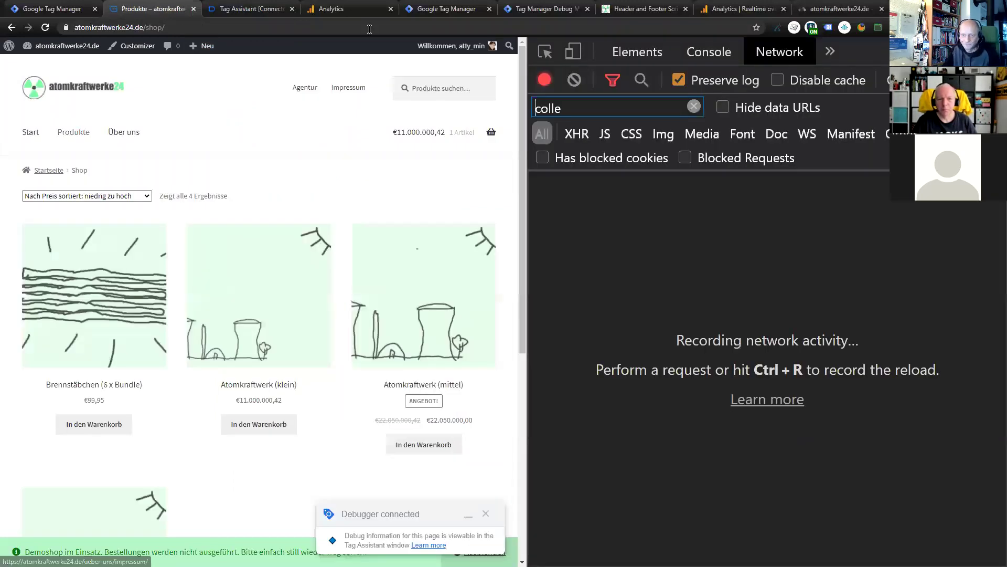
pyautogui.click(125, 133)
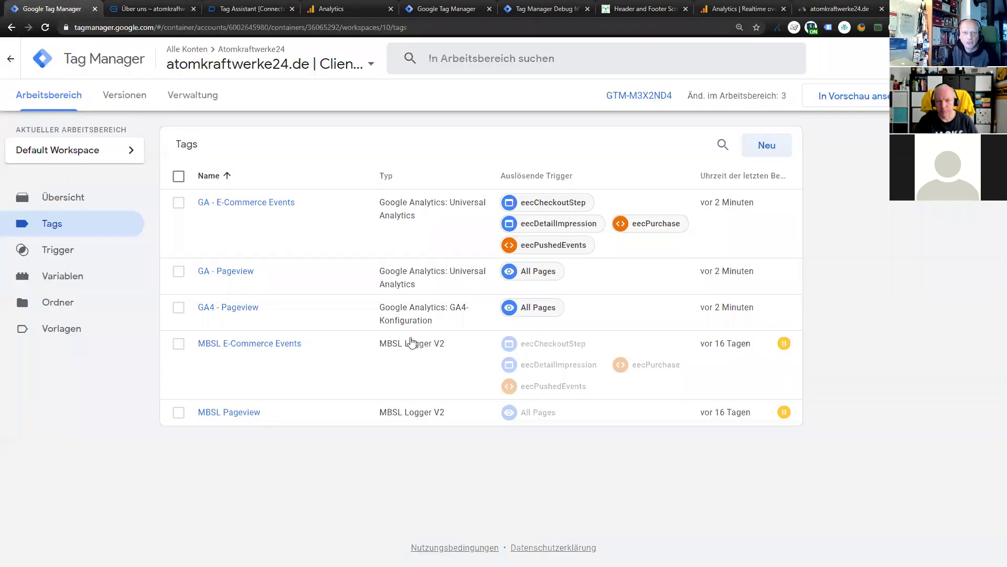
# Open the gaSettings variable from the GA - Pageview tag in the client container
pyautogui.click(51, 9)
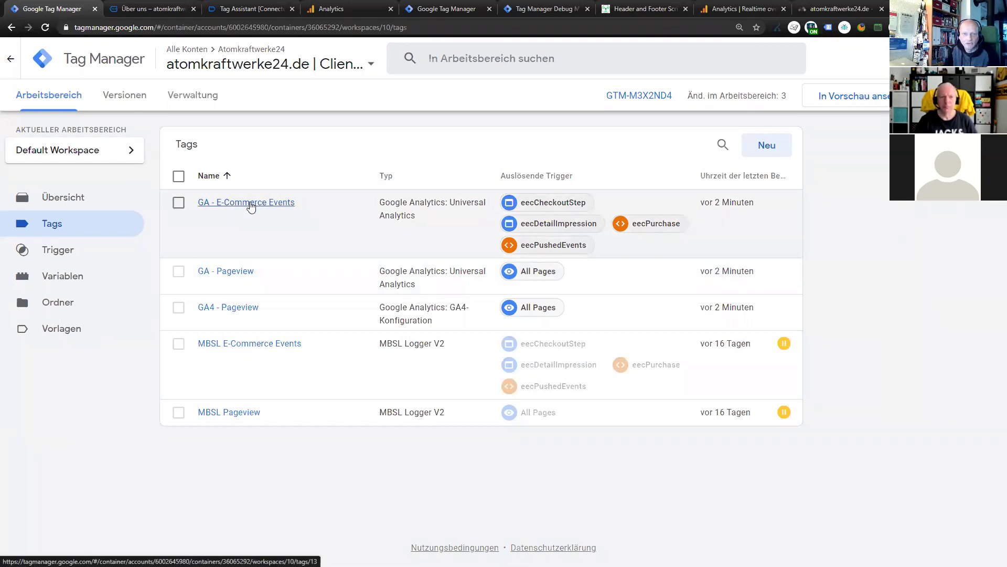
pyautogui.click(224, 272)
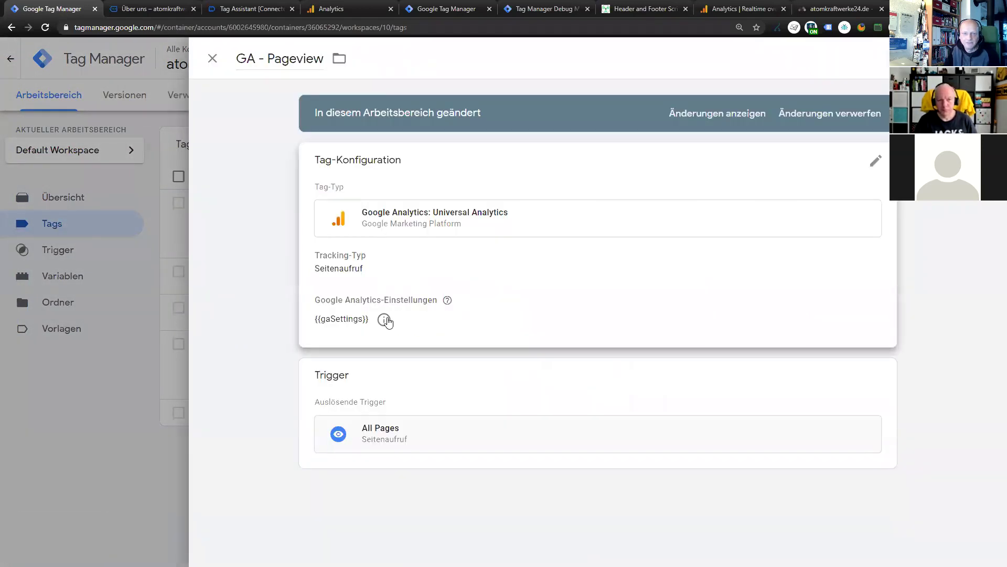
pyautogui.click(387, 321)
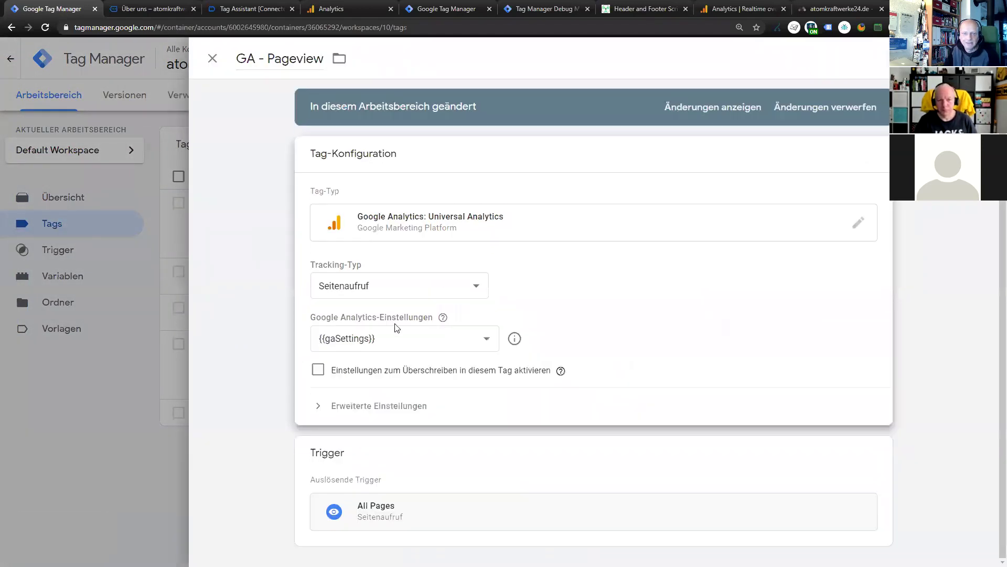
pyautogui.click(515, 341)
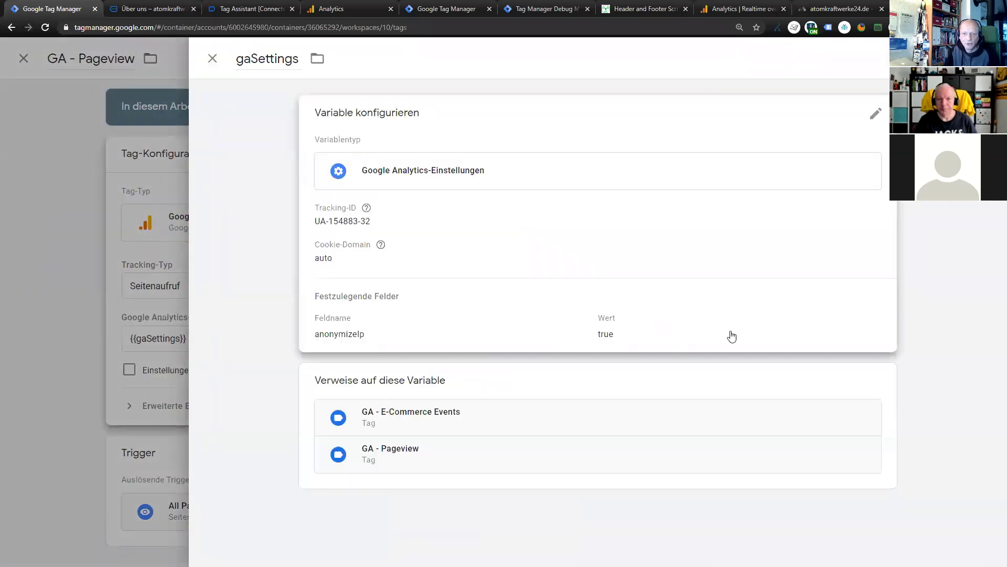
pyautogui.click(717, 271)
pyautogui.scroll(-3, 459, 422)
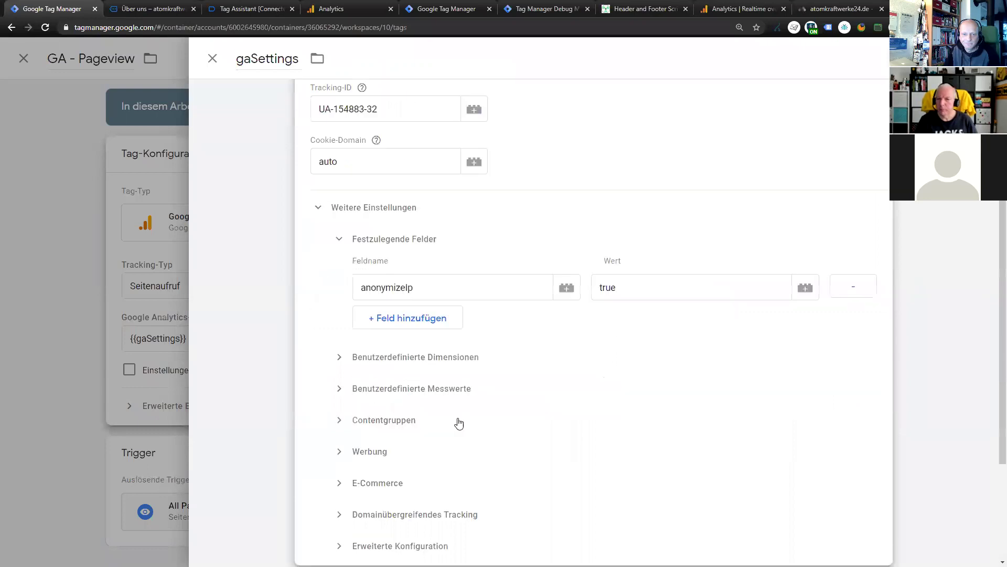
pyautogui.scroll(-2, 459, 422)
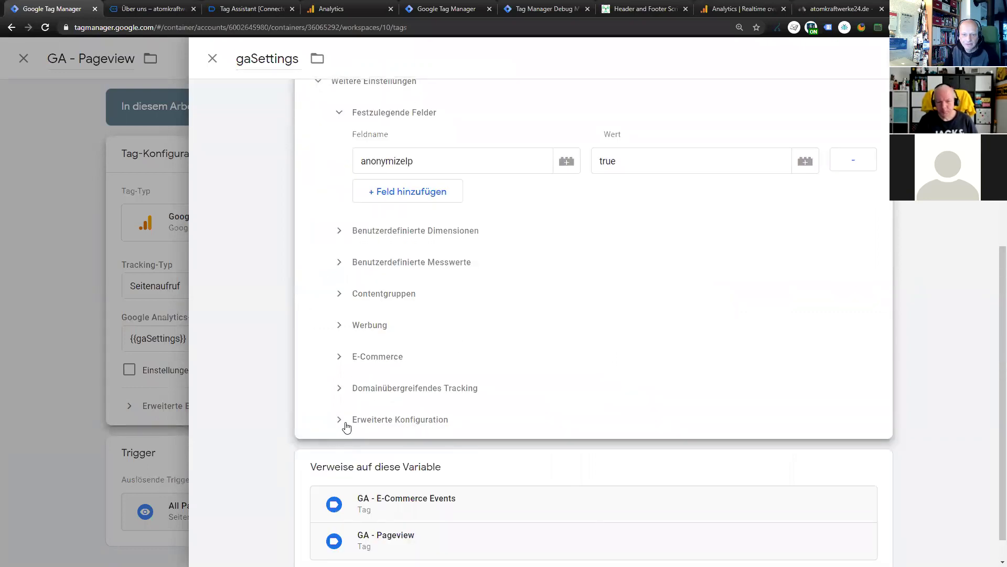
pyautogui.click(382, 429)
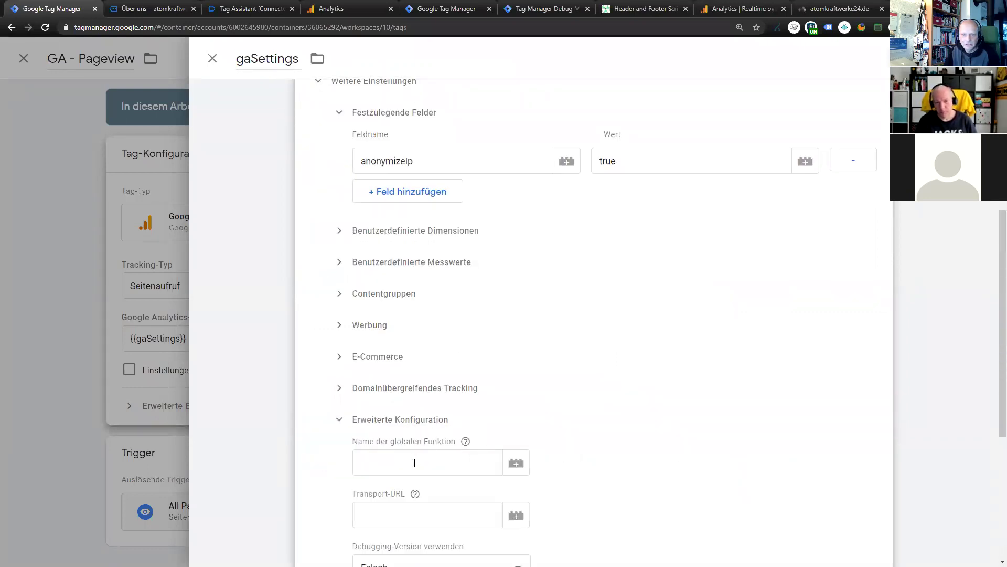
pyautogui.scroll(-4, 414, 462)
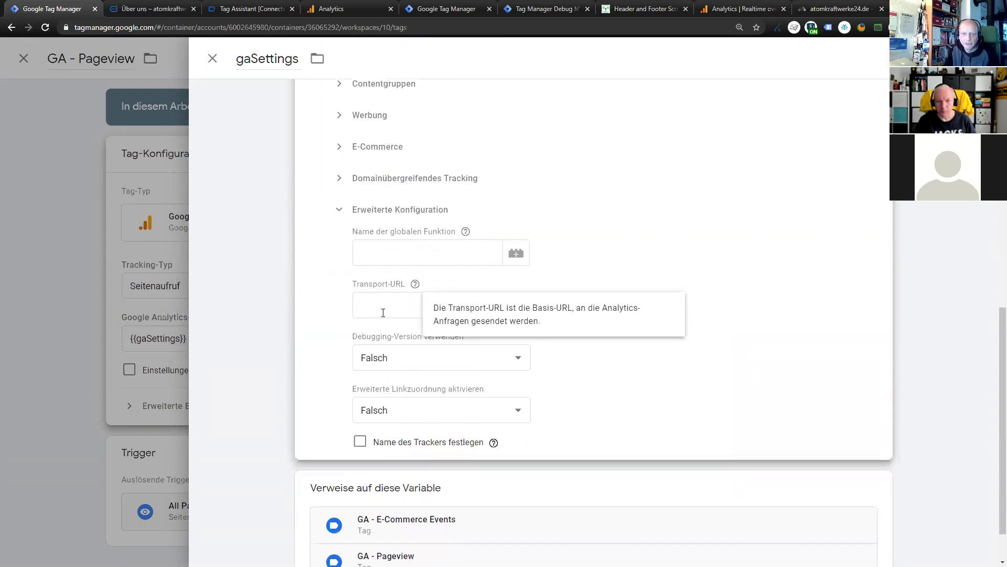
pyautogui.click(381, 308)
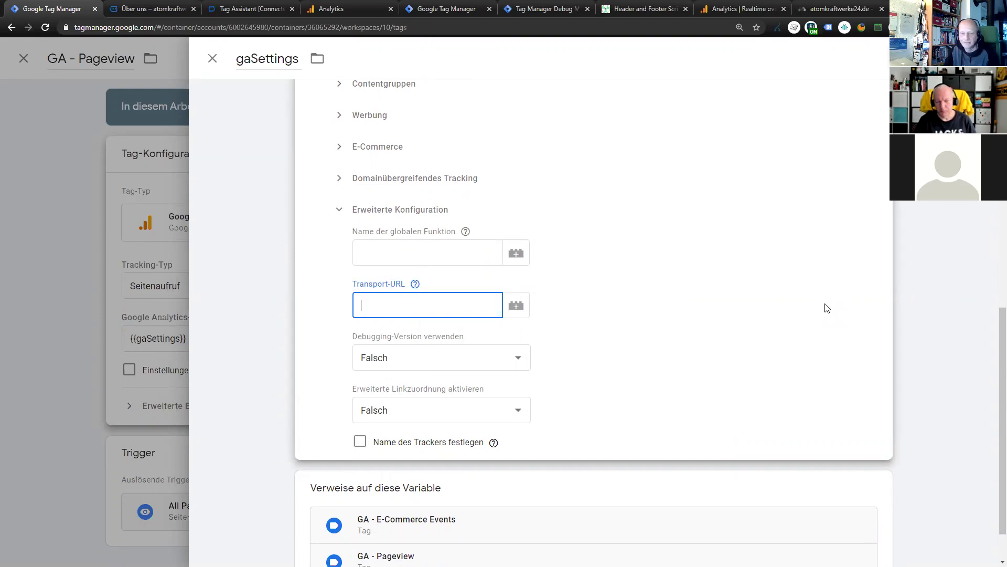
pyautogui.hotkey('ctrl', 'v')
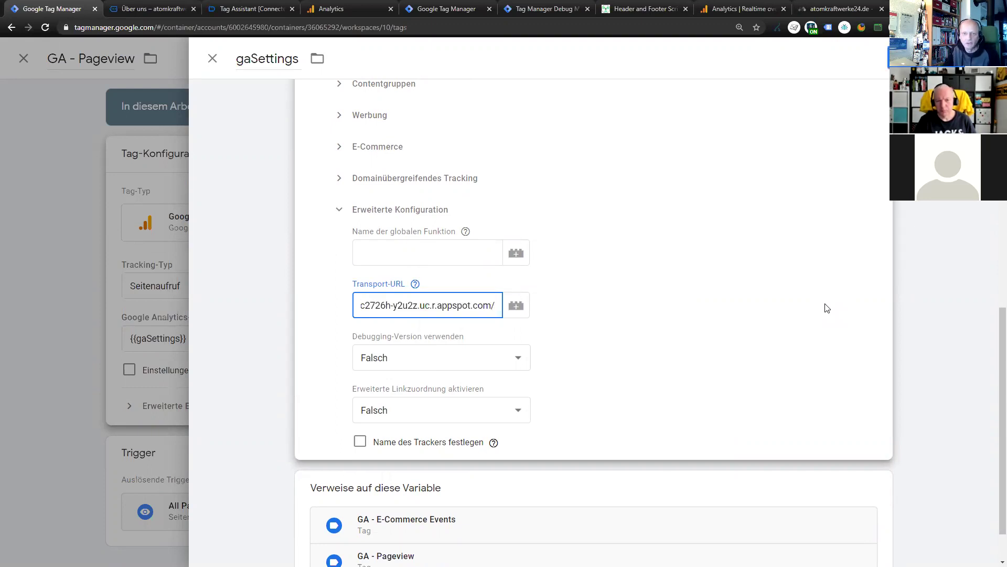
pyautogui.press('Home')
pyautogui.press('End')
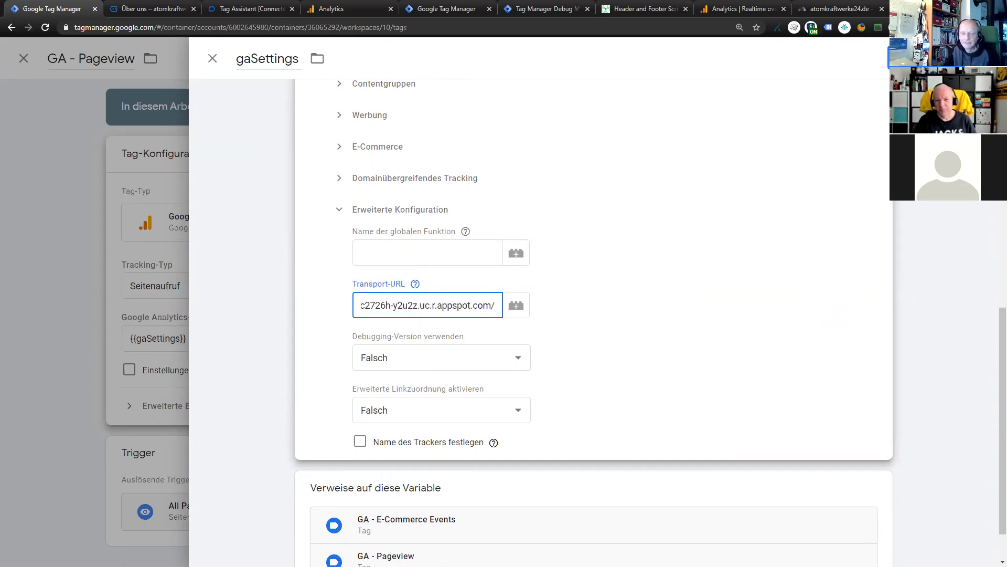
pyautogui.click(724, 203)
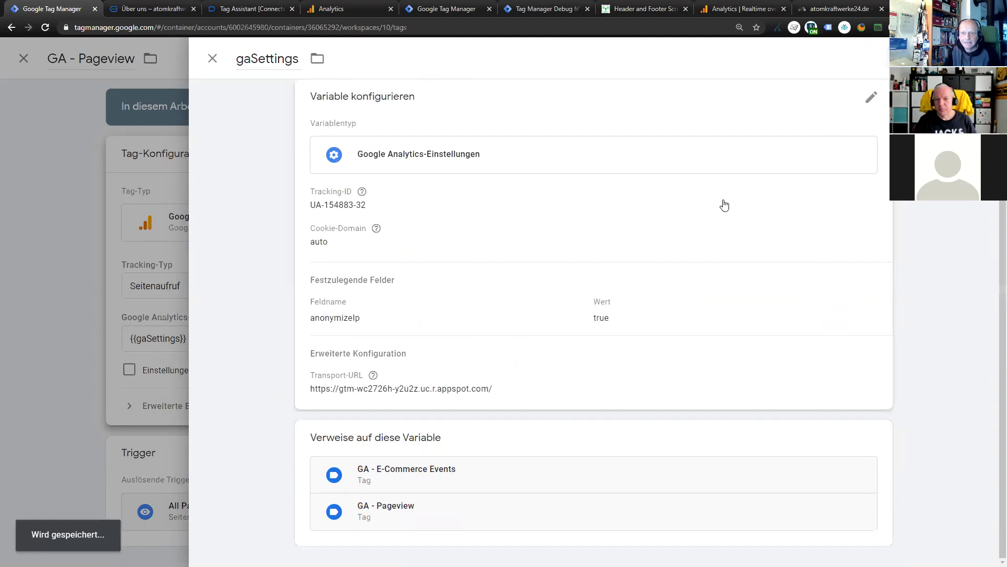
pyautogui.click(690, 233)
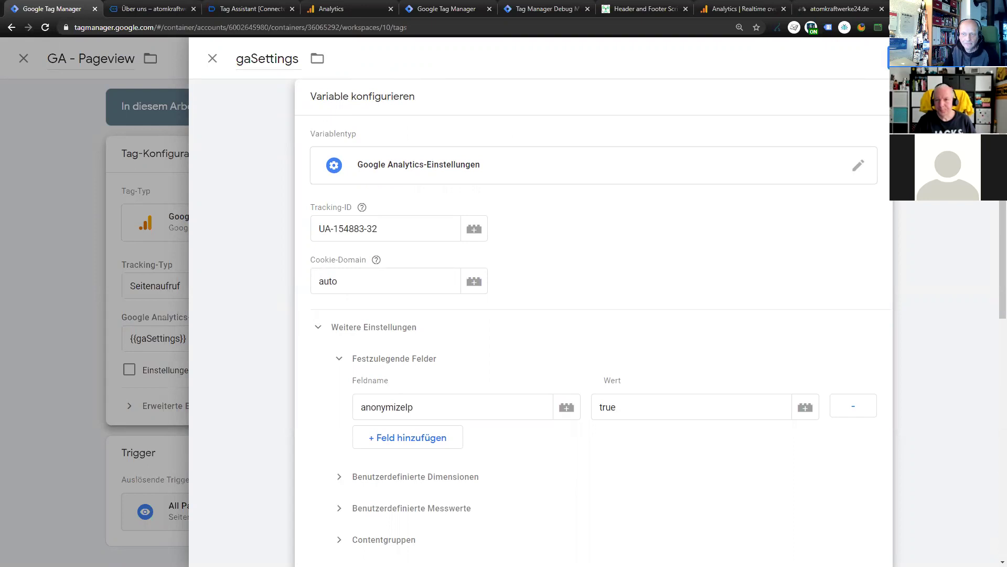
pyautogui.click(918, 57)
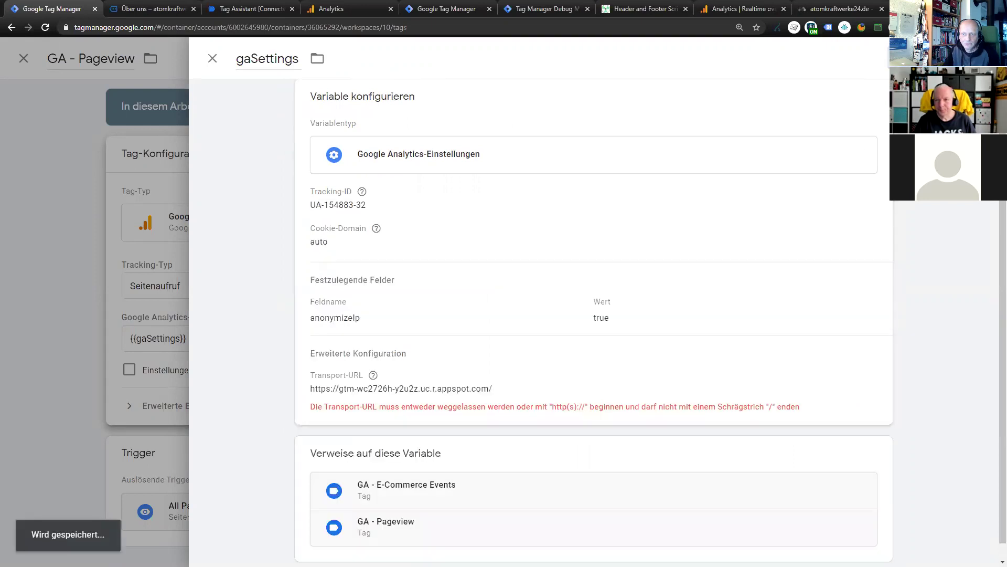
# Remove the trailing slash from the Transport-URL, save gaSettings and close the GA - Pageview tag
pyautogui.click(766, 395)
pyautogui.scroll(-6, 409, 496)
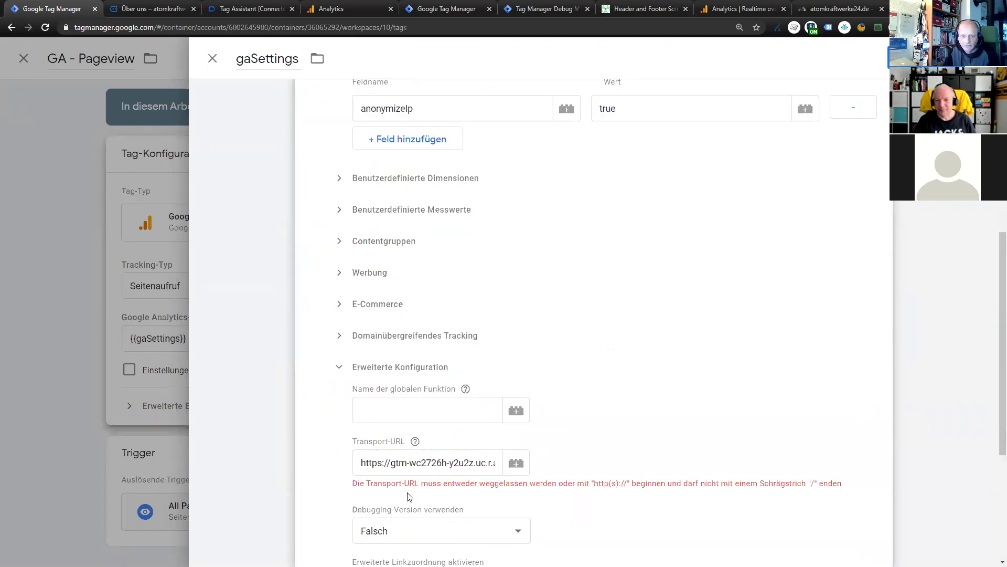
pyautogui.click(454, 472)
pyautogui.press('End')
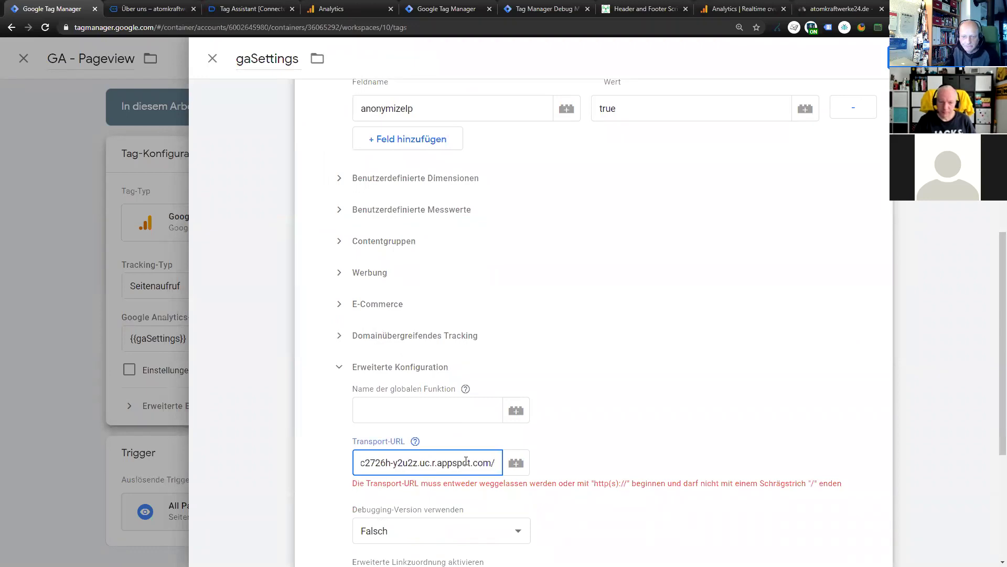
pyautogui.press('BackSpace')
pyautogui.hotkey('ctrl', 's')
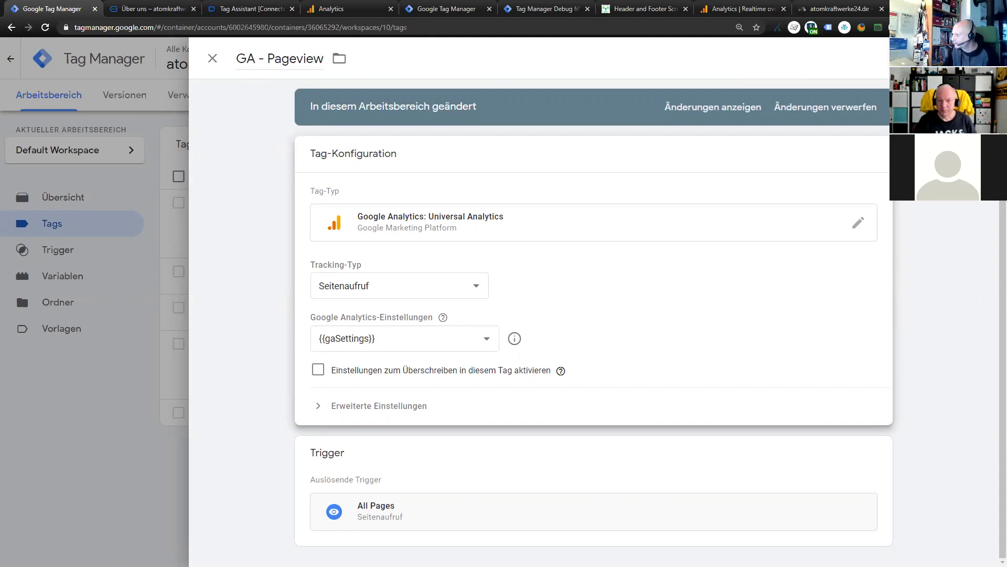
pyautogui.click(212, 58)
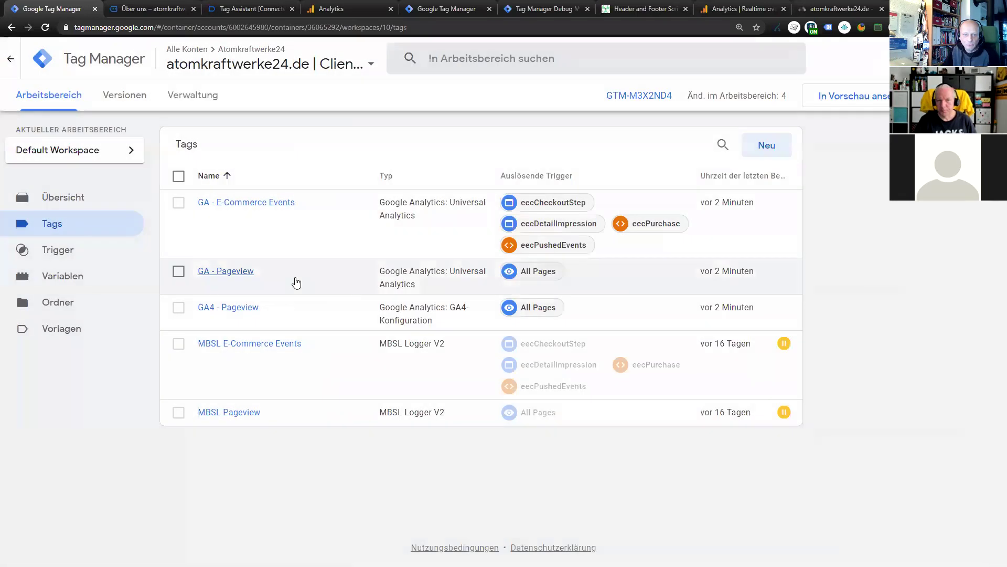
pyautogui.click(231, 310)
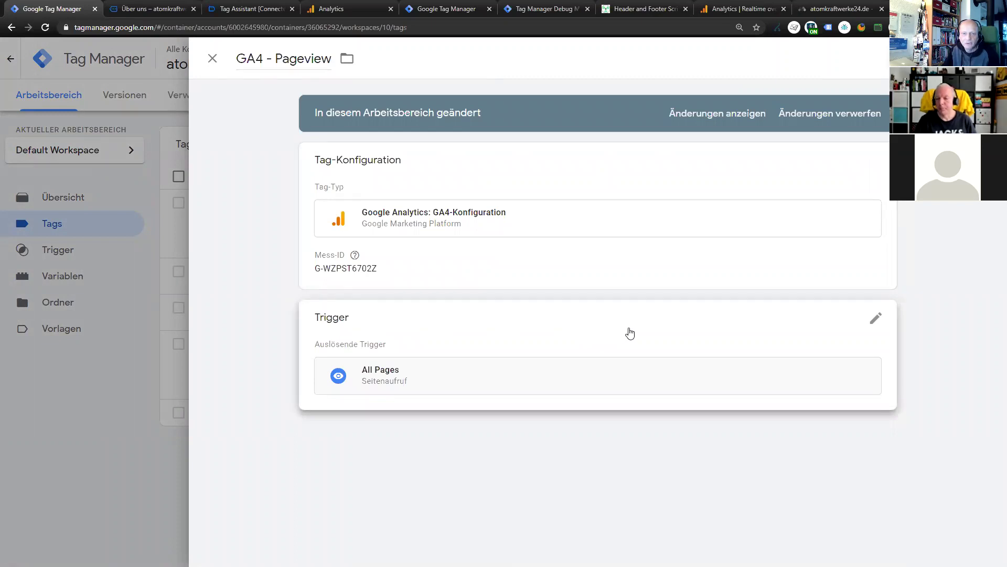
pyautogui.click(692, 271)
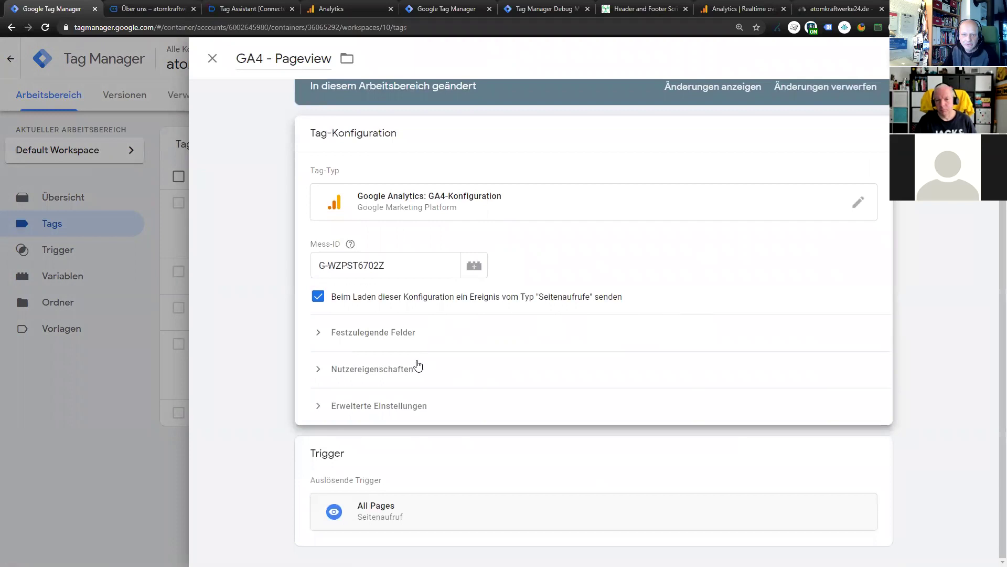
pyautogui.click(417, 335)
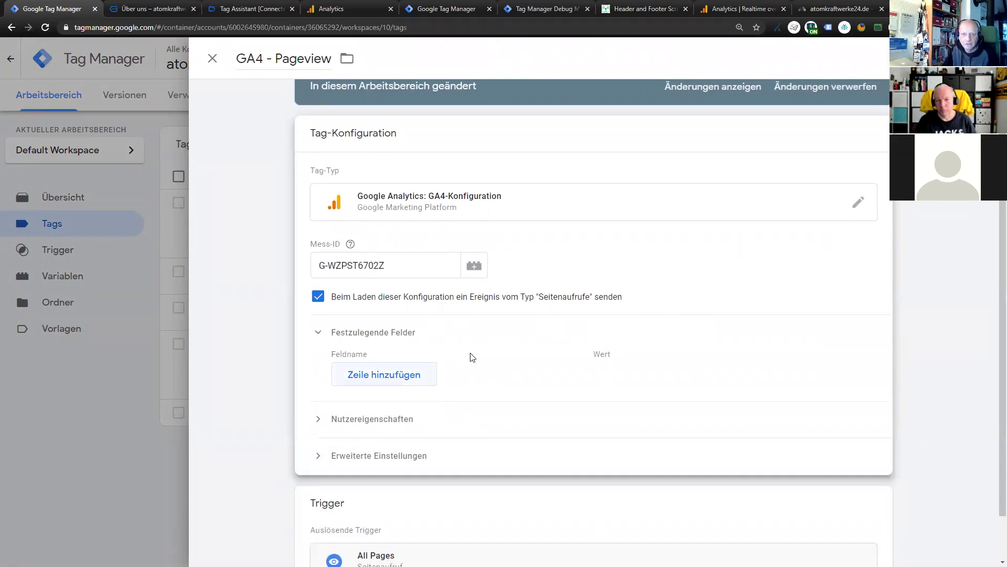
pyautogui.write('transpo')
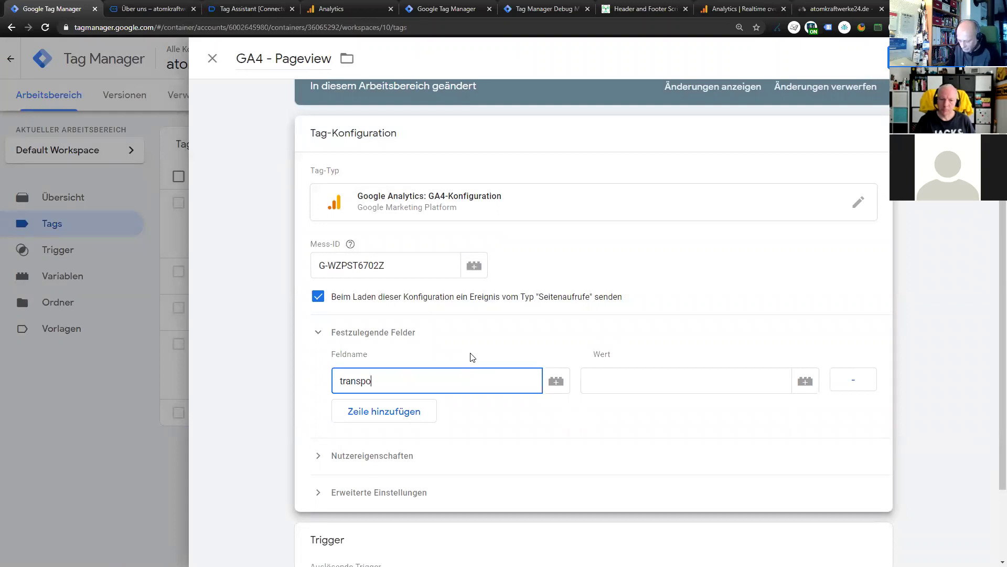
pyautogui.write('rt_url')
pyautogui.press('Tab')
pyautogui.write('https://gtm-wc2726h-y2u2z.uc.r.appspot.com/')
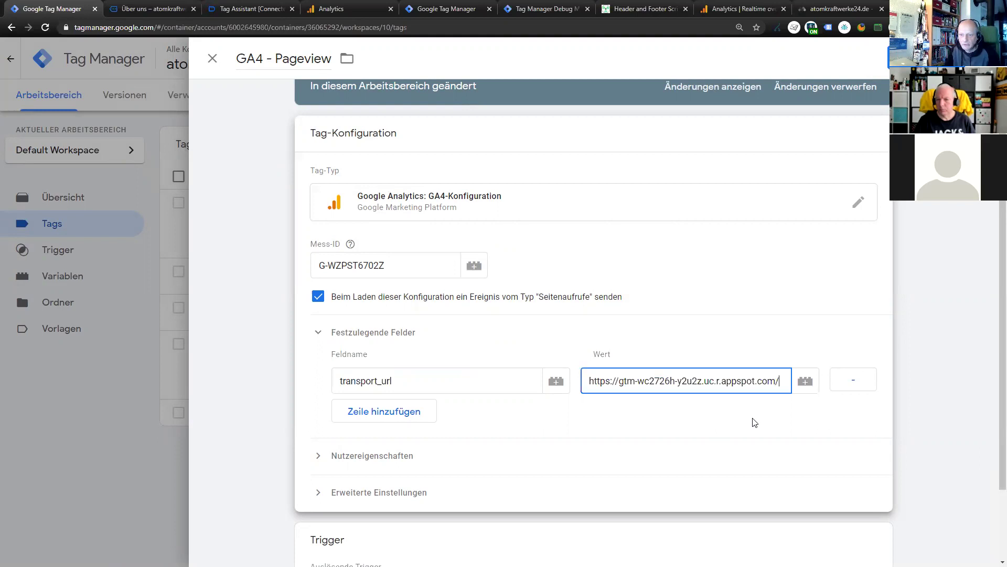
pyautogui.click(907, 58)
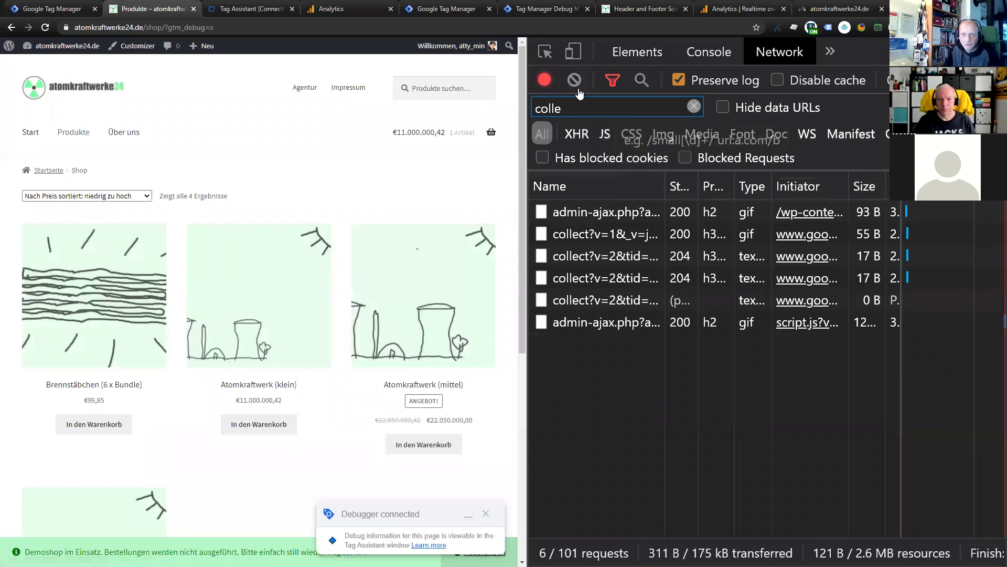
# Clear the shop's network log, reload the Produkte page, and check the fired tags in Tag Assistant and the collect requests
pyautogui.click(574, 81)
pyautogui.hotkey('ctrl', 'r')
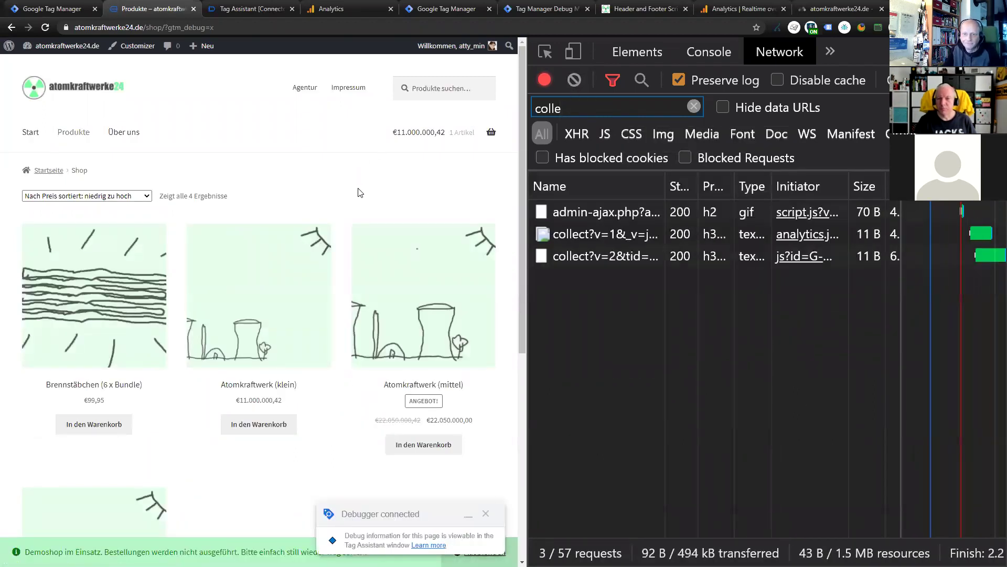
pyautogui.click(243, 10)
pyautogui.click(479, 239)
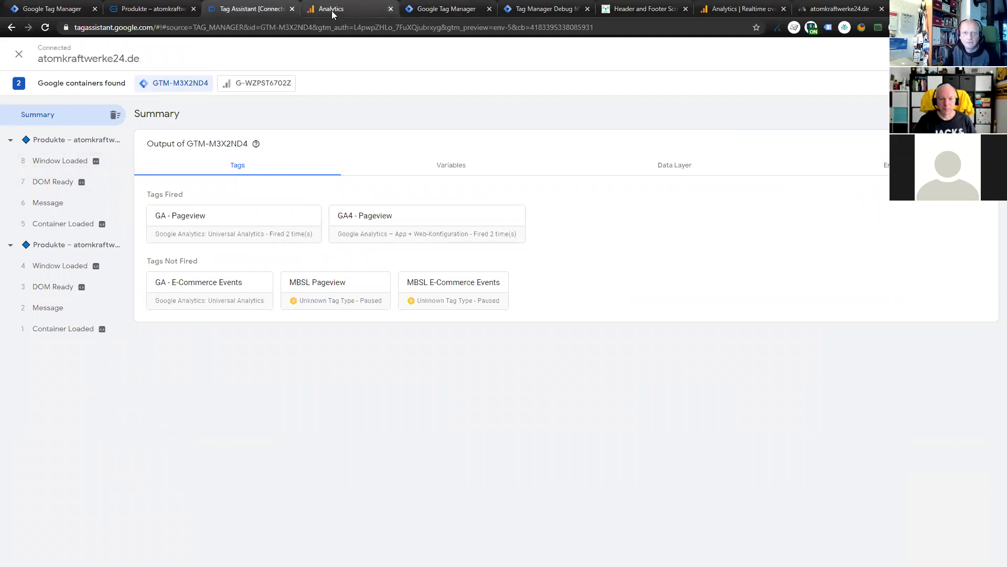
pyautogui.click(157, 10)
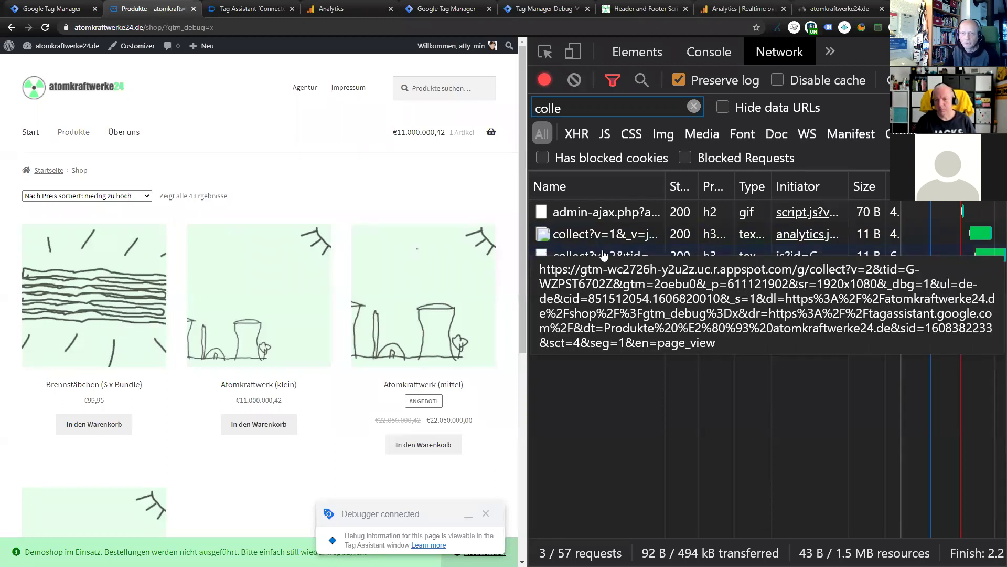
# In the server container's debug view, examine the first Universal Analytics collect request and the event data of its page_view
pyautogui.click(558, 10)
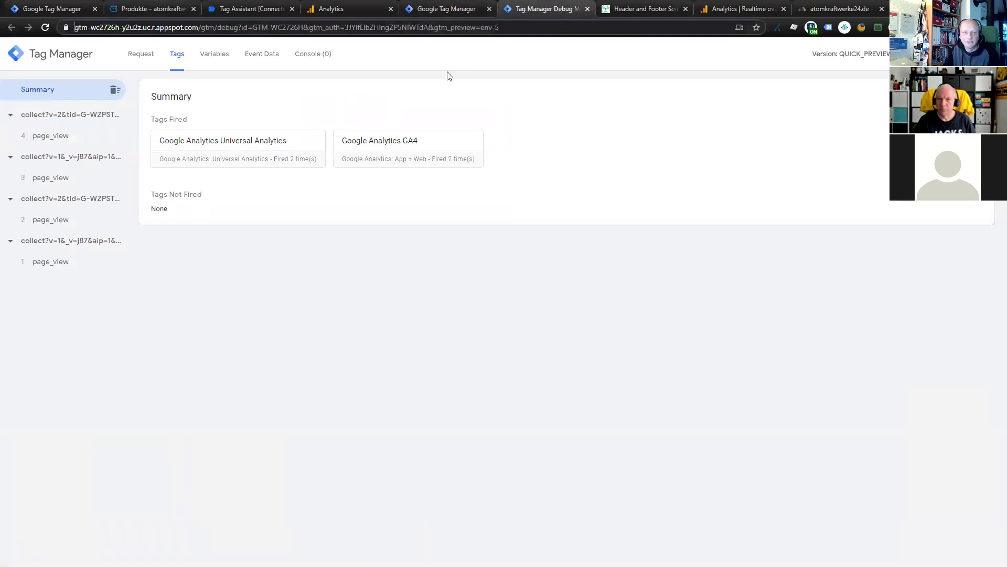
pyautogui.click(78, 244)
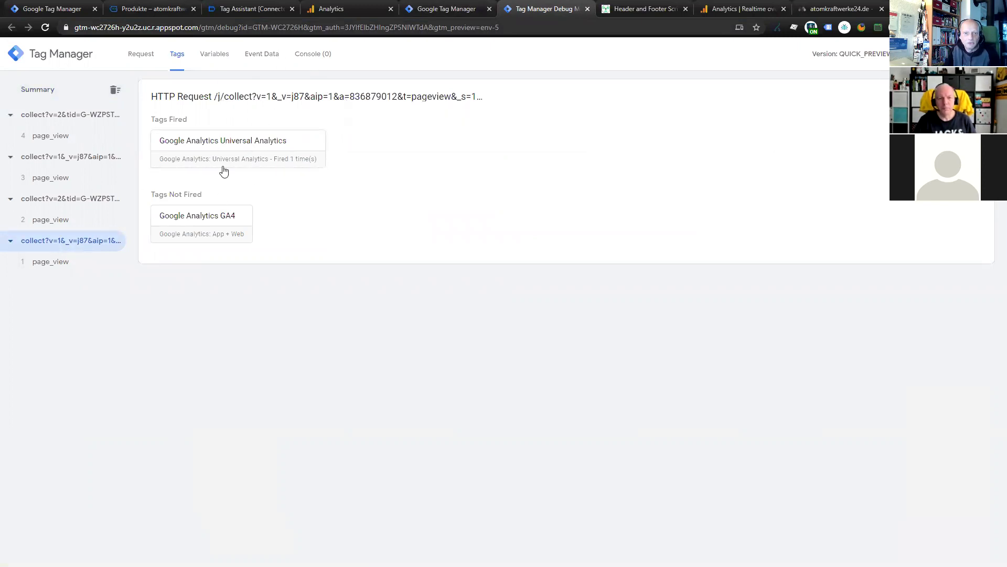
pyautogui.click(156, 66)
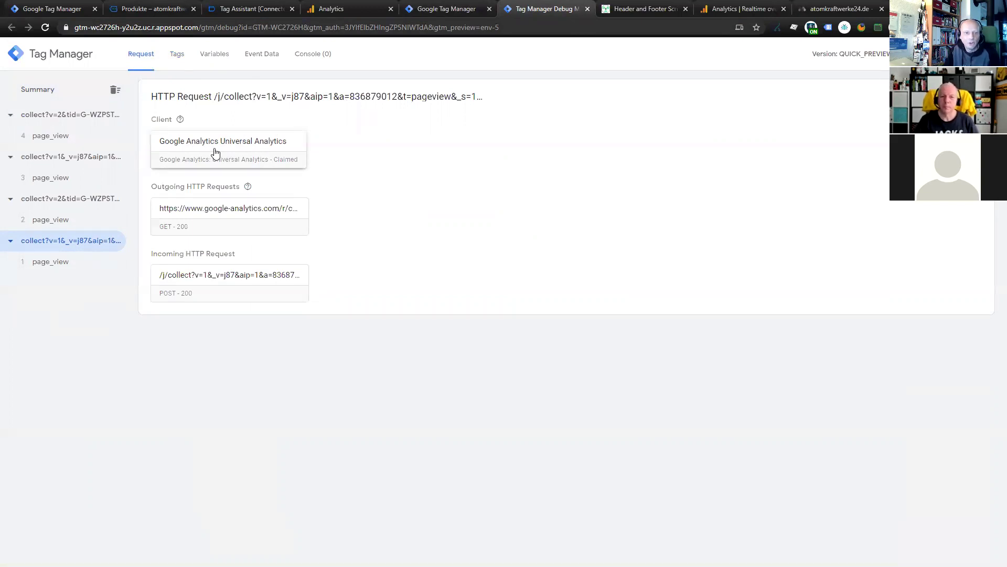
pyautogui.click(57, 267)
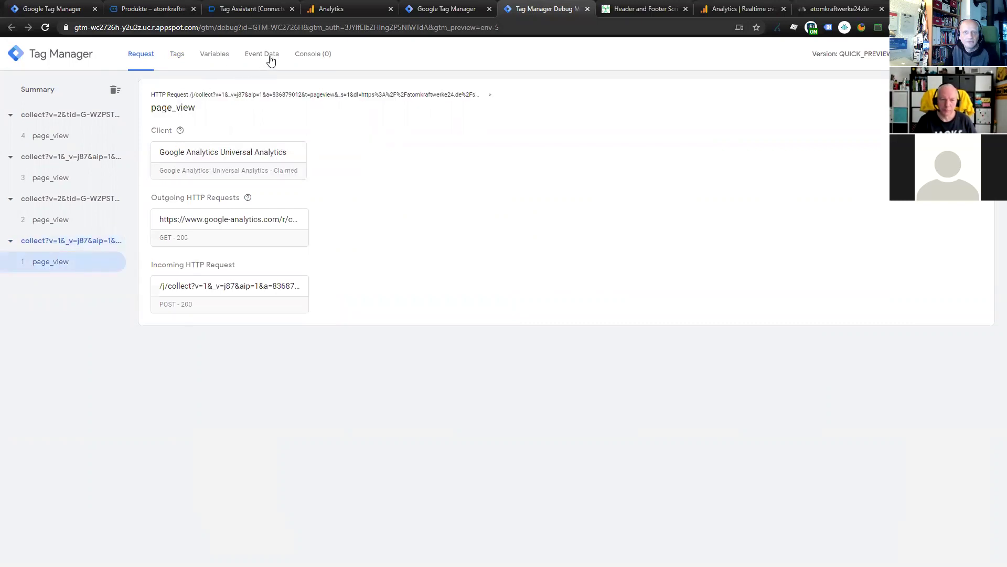
pyautogui.click(265, 57)
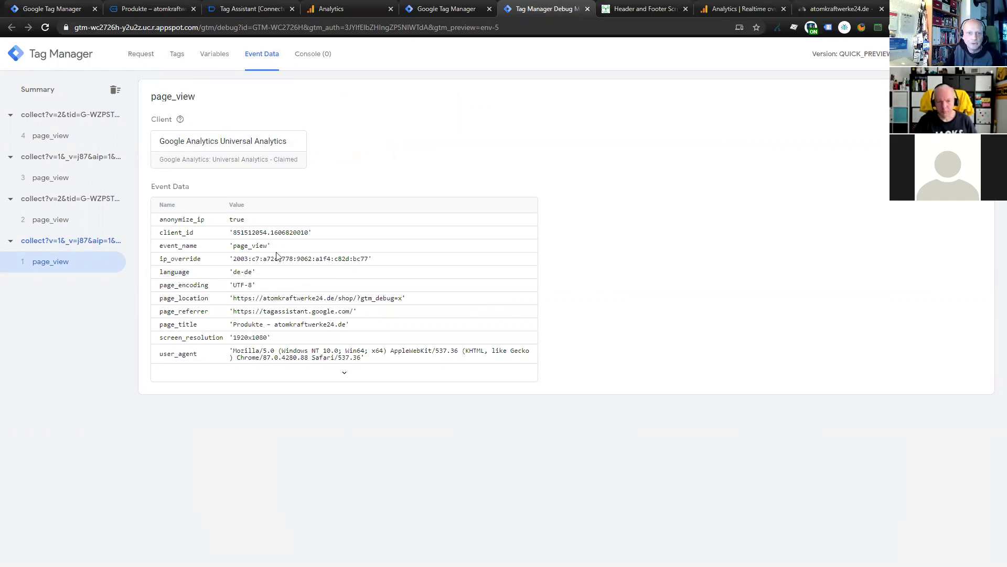
# Review the fired tags of the Universal Analytics page_view and inspect the details of its outgoing google-analytics.com request
pyautogui.click(152, 56)
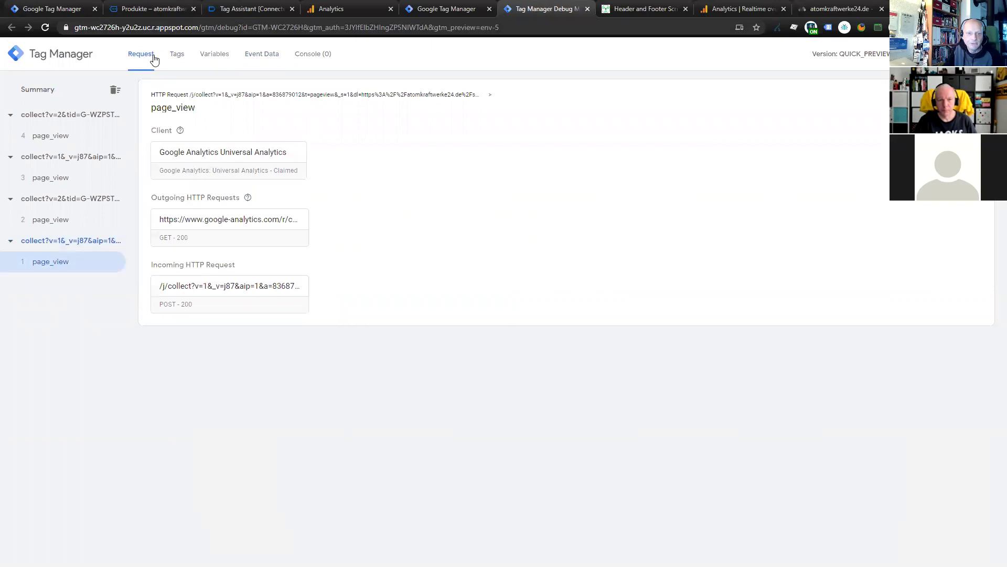
pyautogui.click(177, 57)
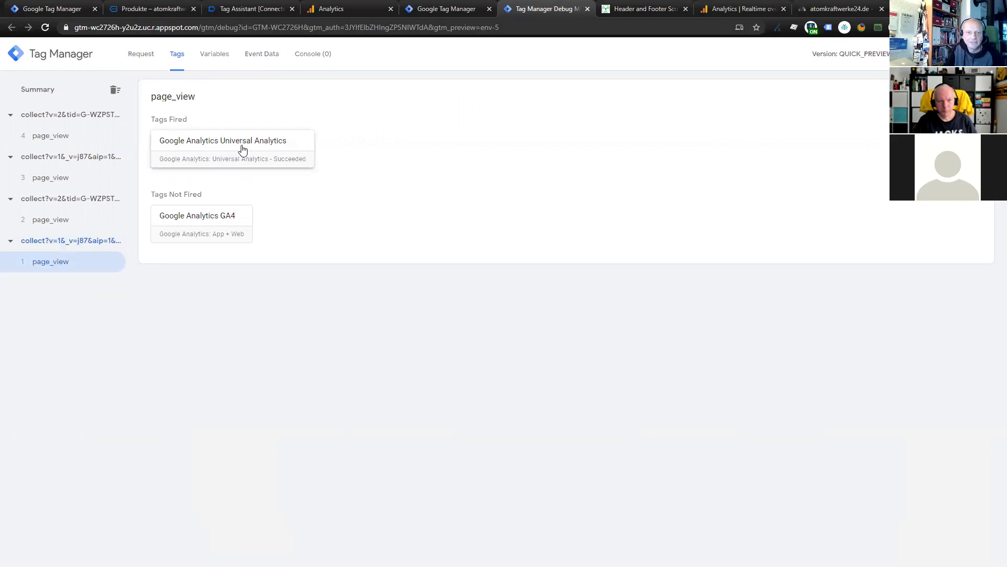
pyautogui.click(146, 60)
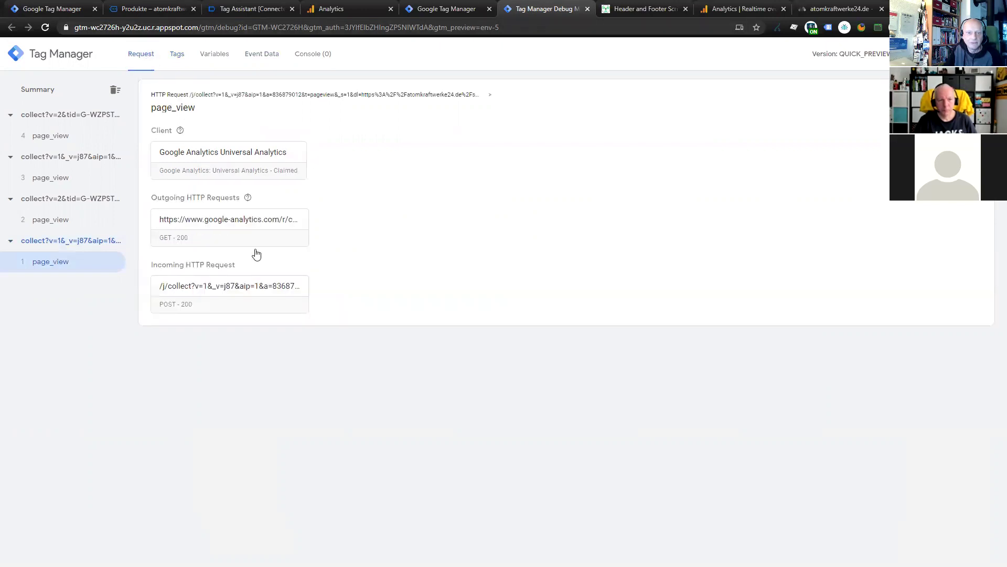
pyautogui.click(199, 224)
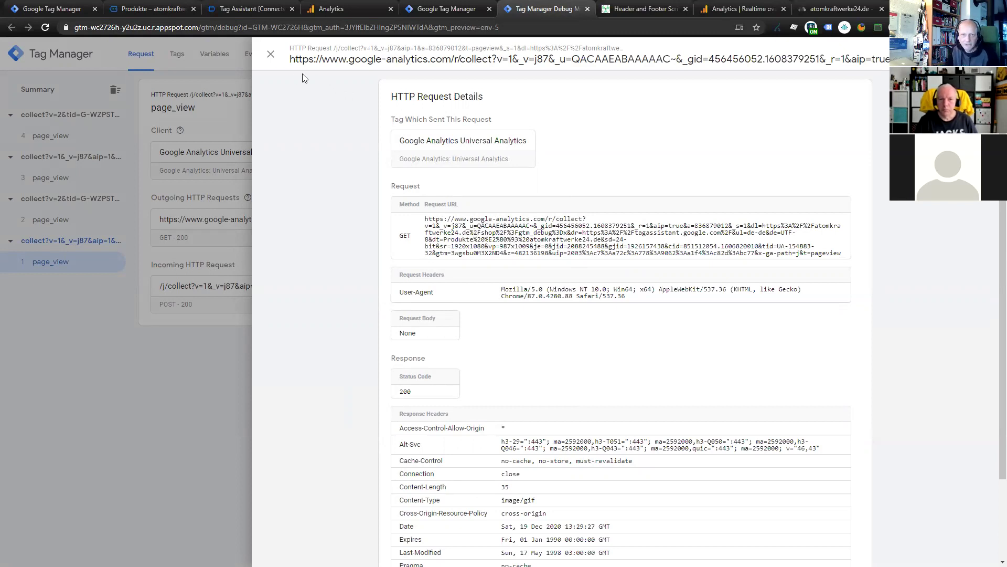
pyautogui.click(271, 56)
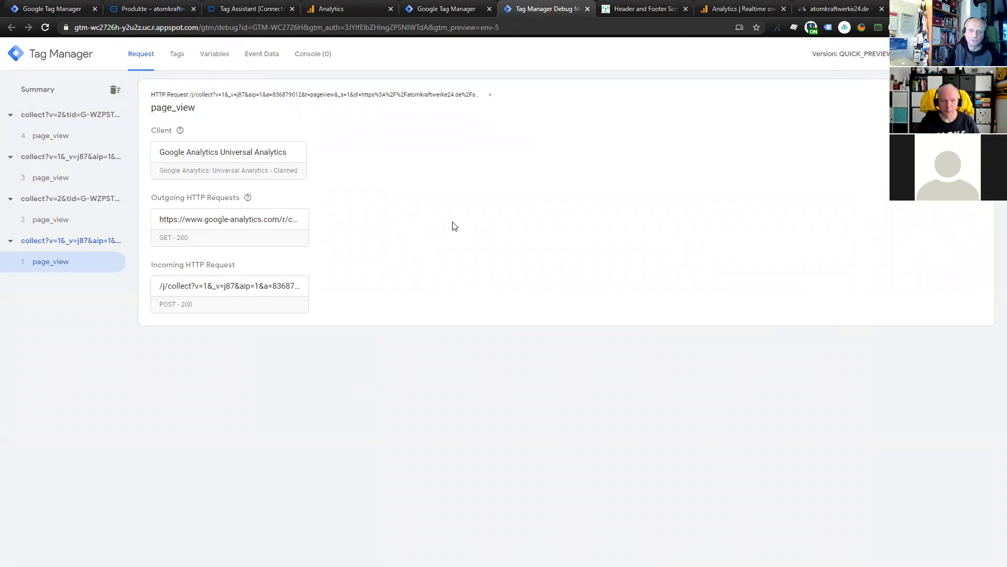
# In the server container's Google Analytics Universal Analytics tag, add the override field ip_override with an empty value
pyautogui.click(448, 11)
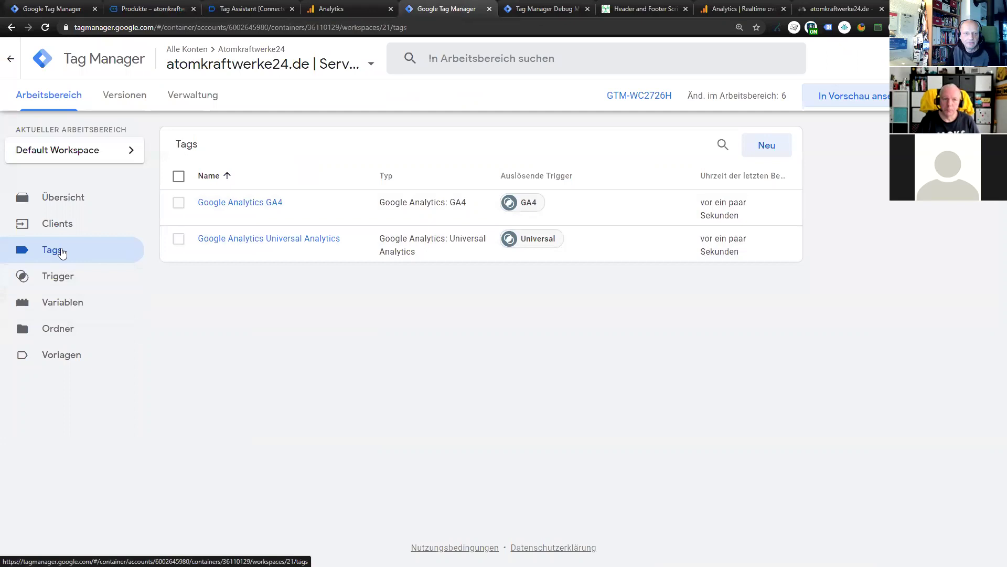
pyautogui.click(233, 208)
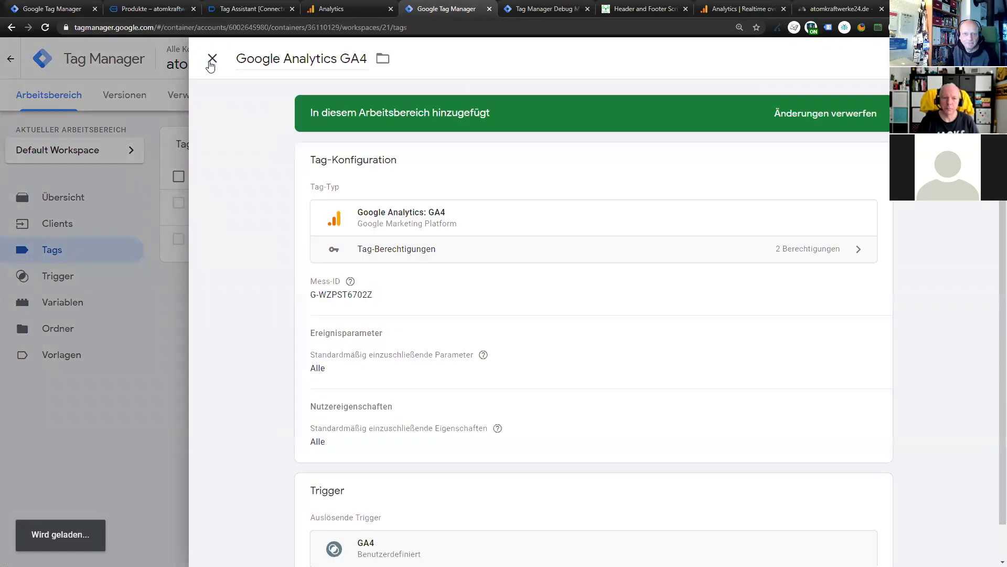
pyautogui.click(209, 62)
pyautogui.click(250, 240)
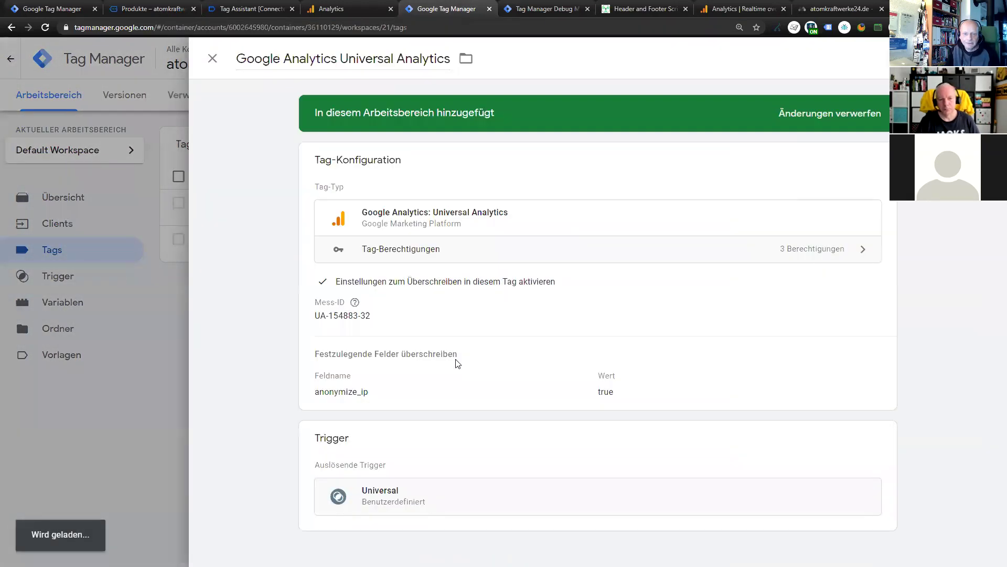
pyautogui.click(536, 367)
pyautogui.scroll(-2, 577, 347)
pyautogui.click(430, 361)
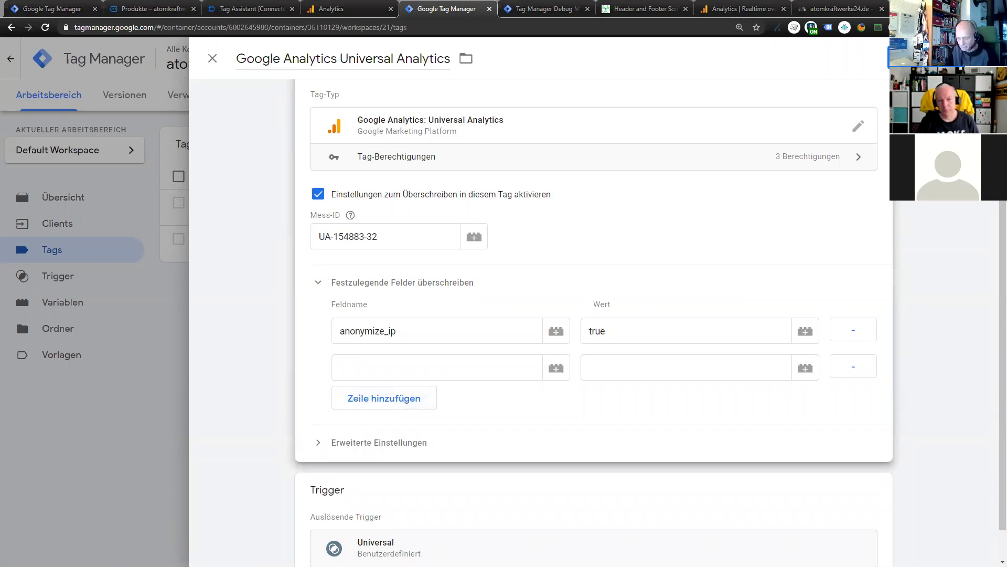
pyautogui.write('ip_override')
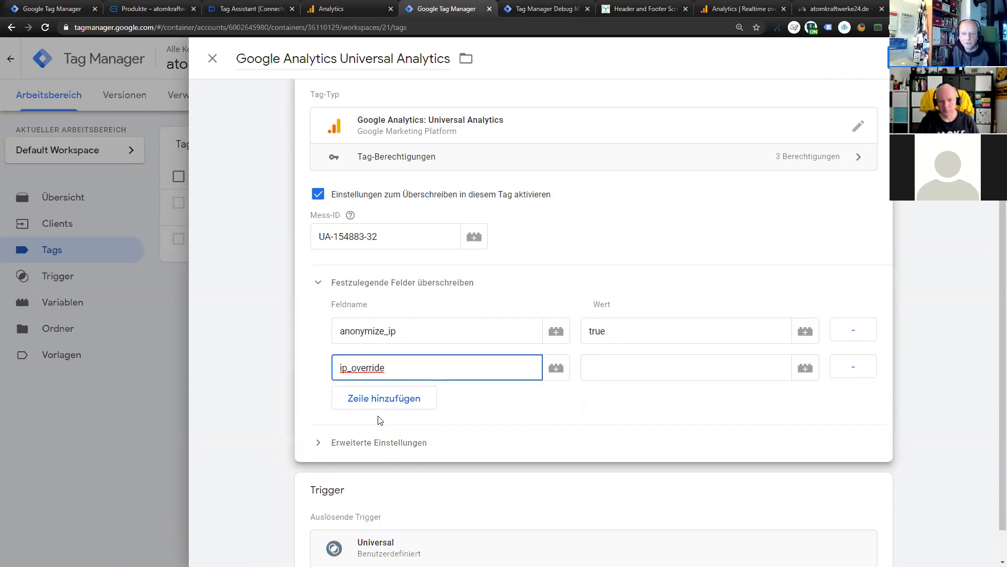
# Add a user_agent override field with an empty value to the Universal Analytics tag and save the tag
pyautogui.click(379, 405)
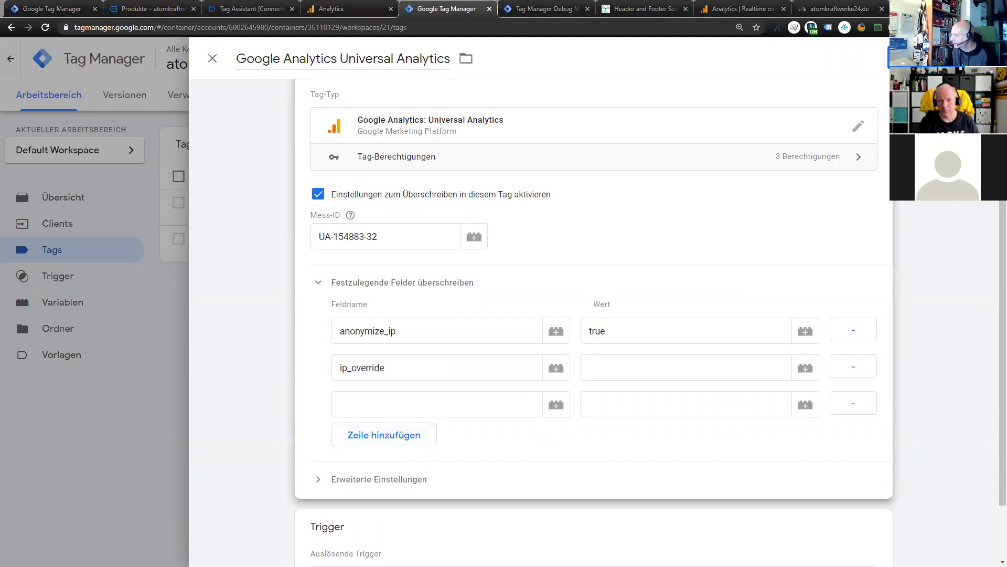
pyautogui.click(433, 415)
pyautogui.write('user_agent')
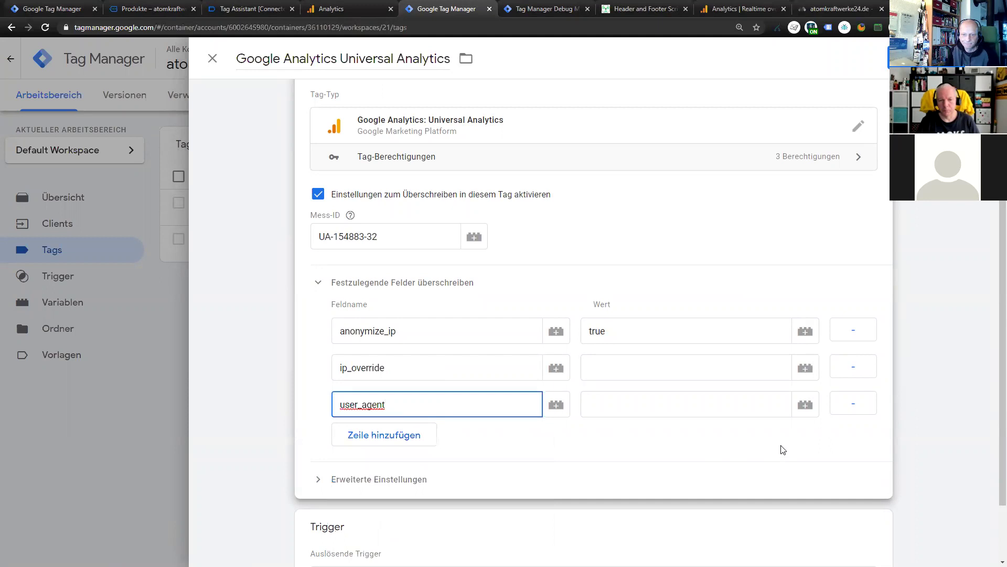
pyautogui.scroll(-1, 781, 450)
pyautogui.click(918, 58)
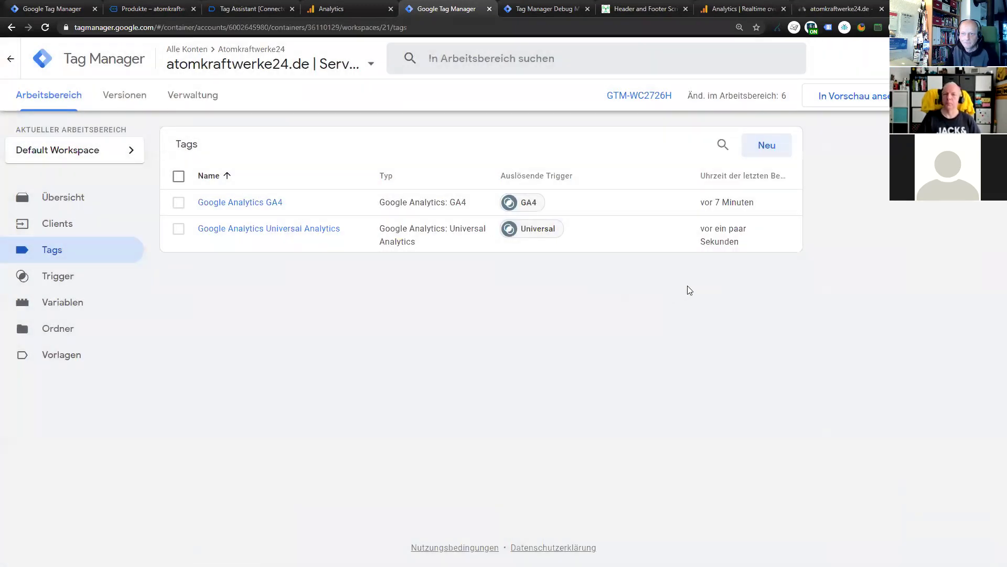
# Restart the server container's preview, reload the shop's Produkte page and return to the server debug view
pyautogui.click(873, 96)
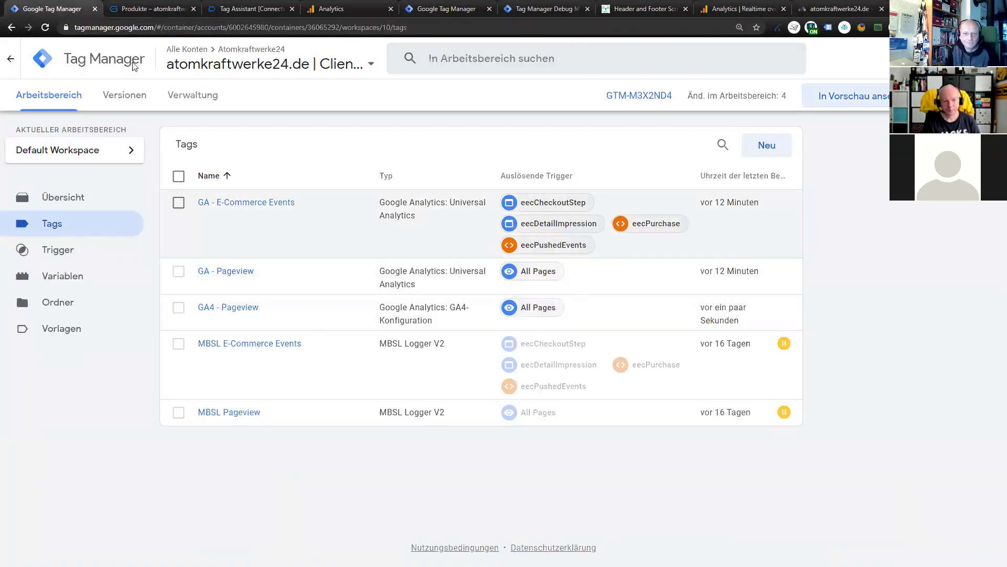
pyautogui.click(166, 9)
pyautogui.click(76, 134)
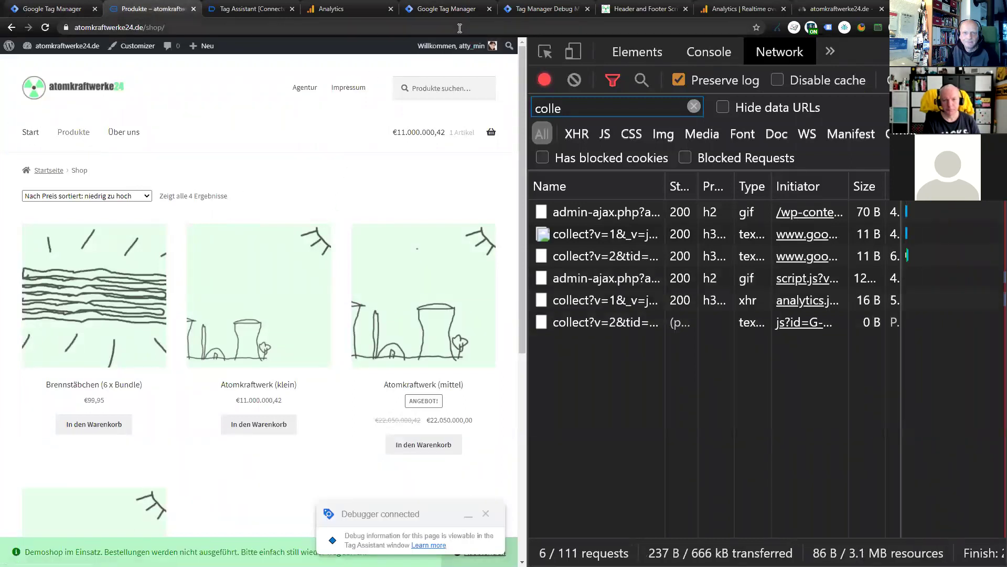
pyautogui.click(455, 9)
pyautogui.click(549, 13)
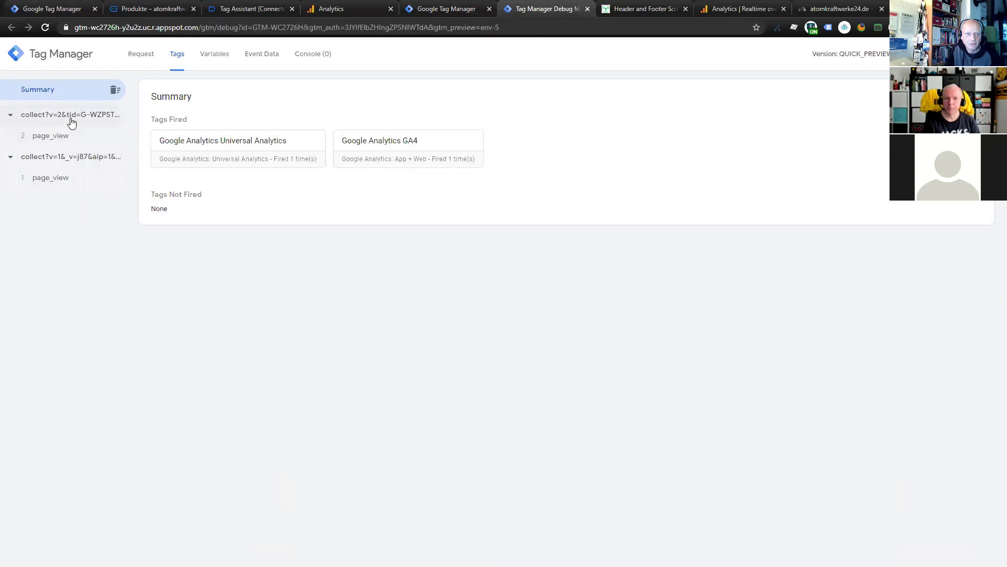
# Open the outgoing request of the new Universal Analytics page_view and search its details for "ip="
pyautogui.click(56, 179)
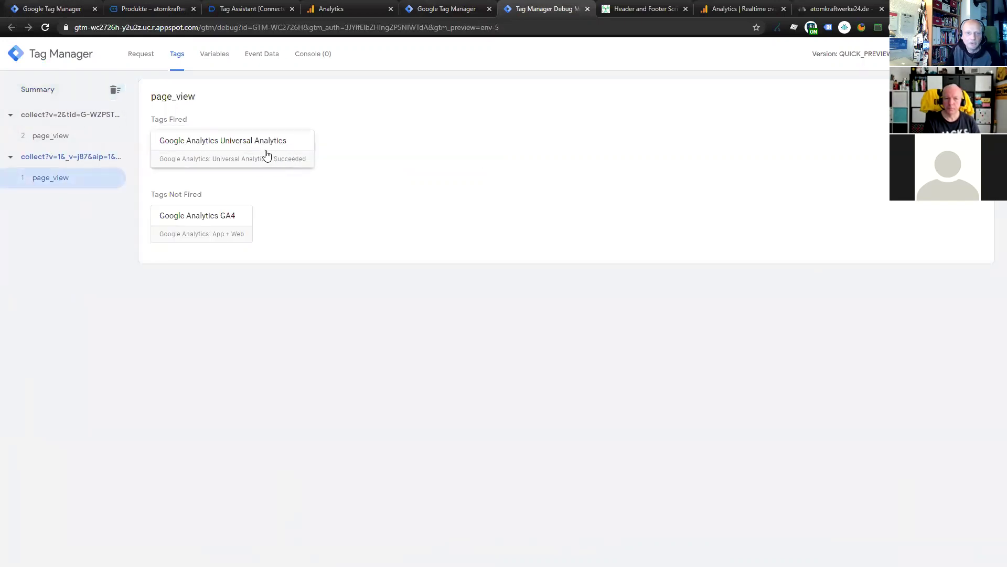
pyautogui.click(145, 61)
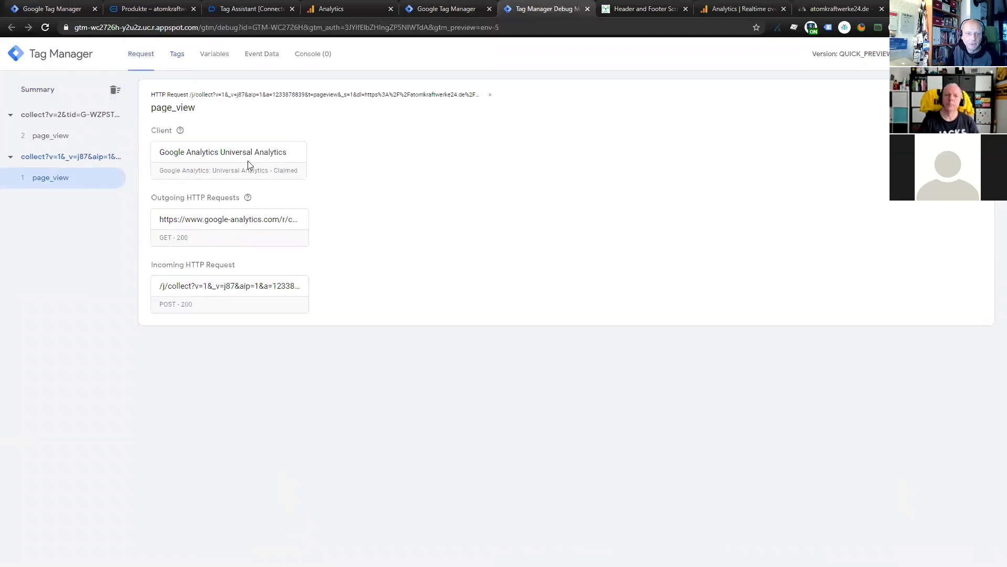
pyautogui.click(219, 224)
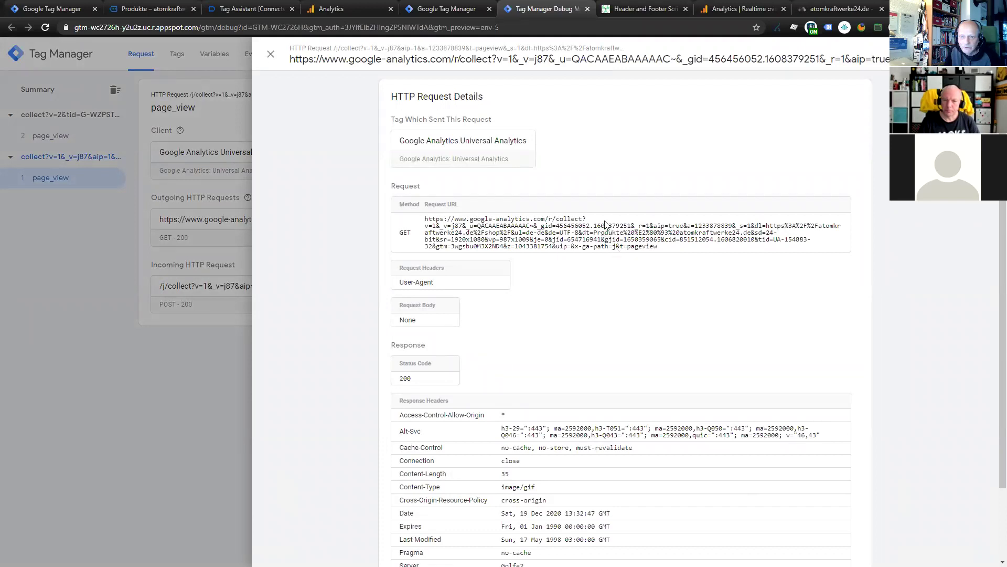
pyautogui.hotkey('ctrl', 'f')
pyautogui.write('i')
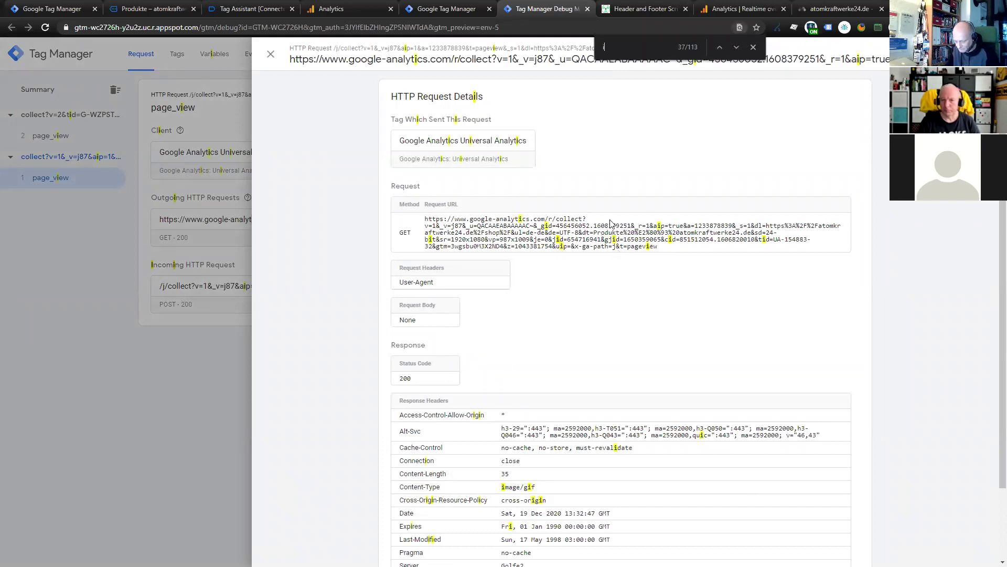
pyautogui.write('p=')
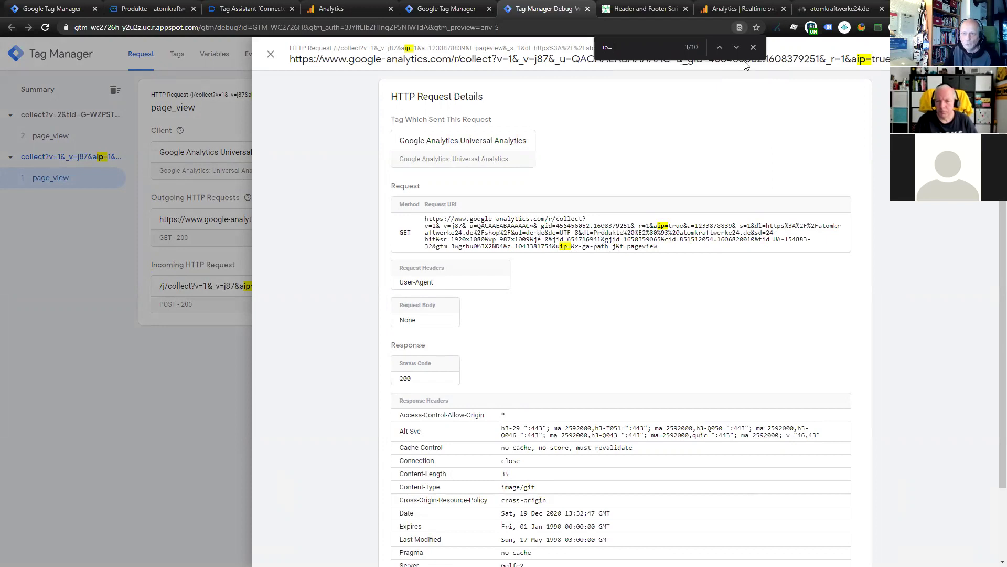
# Close the search and the outgoing request details, and return to the server container's tag list
pyautogui.click(753, 47)
pyautogui.click(270, 56)
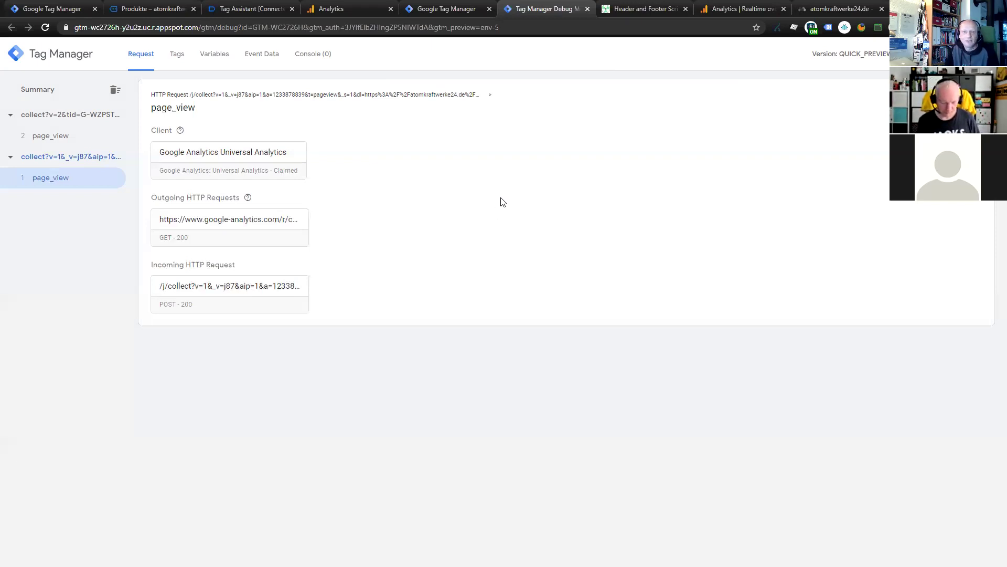
pyautogui.click(456, 10)
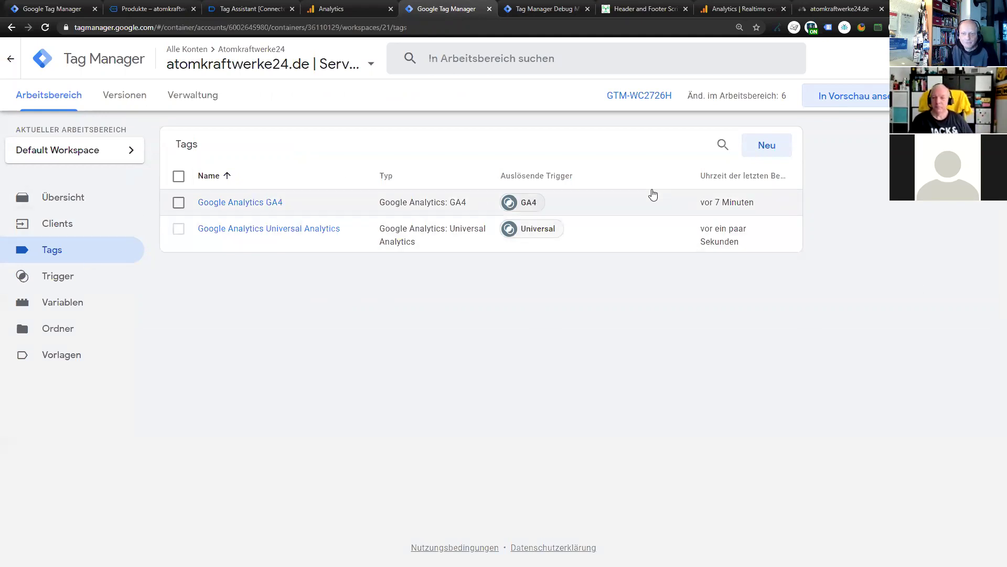
pyautogui.click(767, 145)
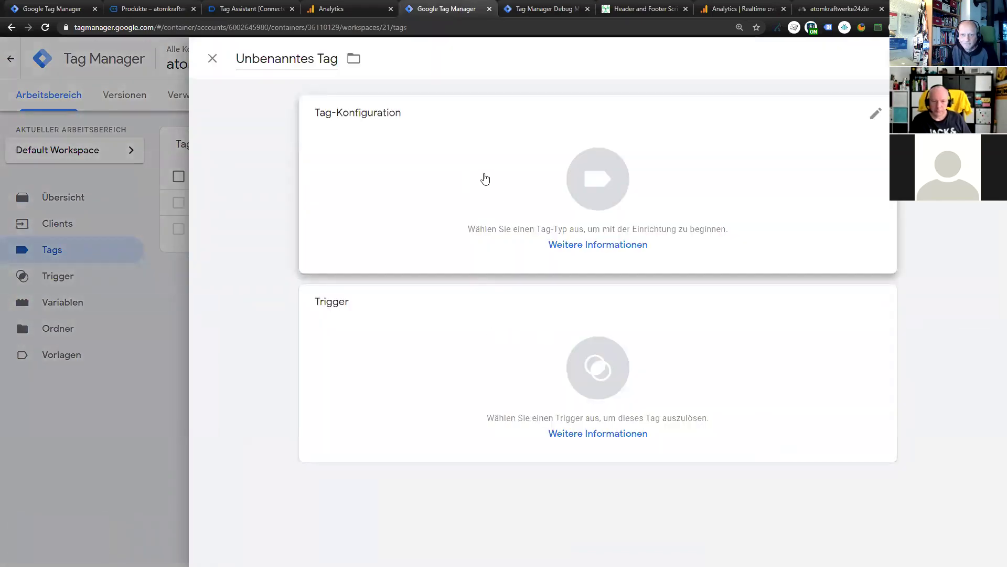
pyautogui.click(483, 178)
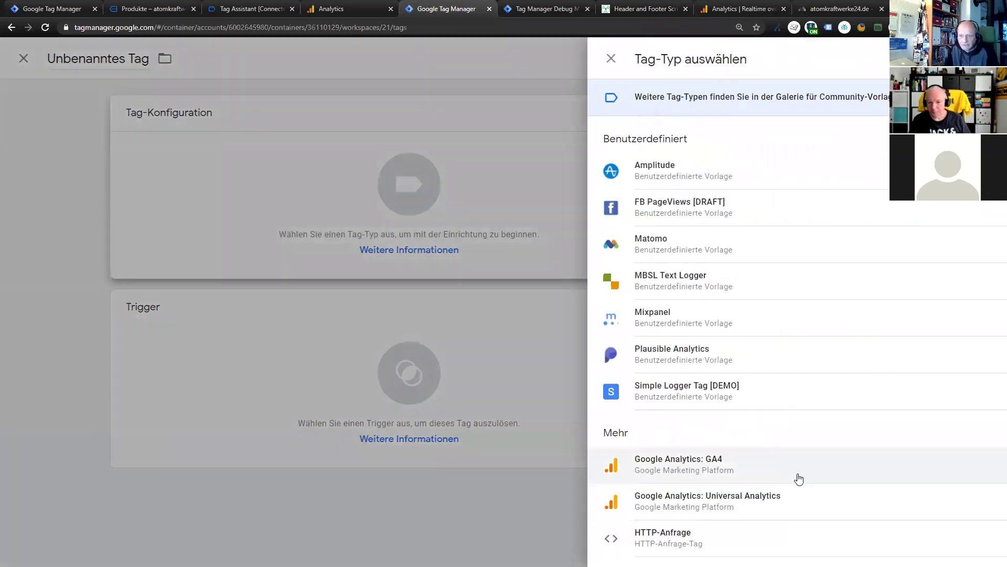
pyautogui.click(611, 59)
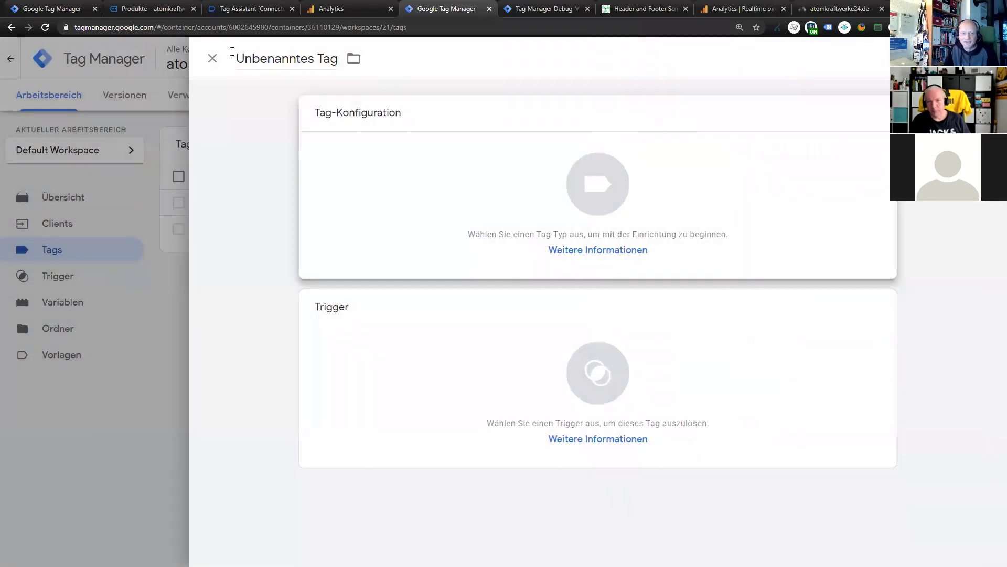
pyautogui.click(213, 58)
# Create a new client in the server container with the type Google Tag Manager: Webcontainer
pyautogui.click(61, 225)
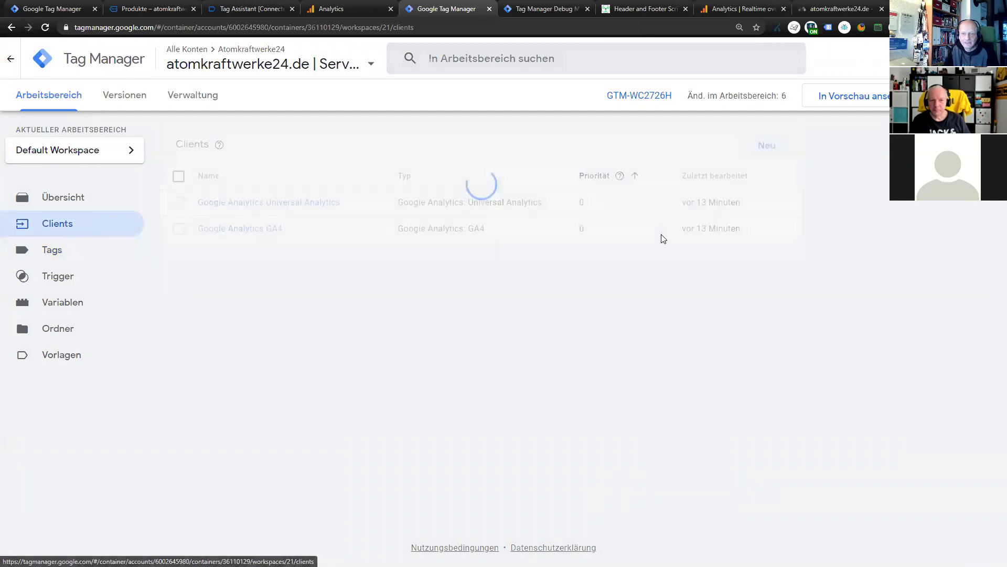
pyautogui.click(766, 149)
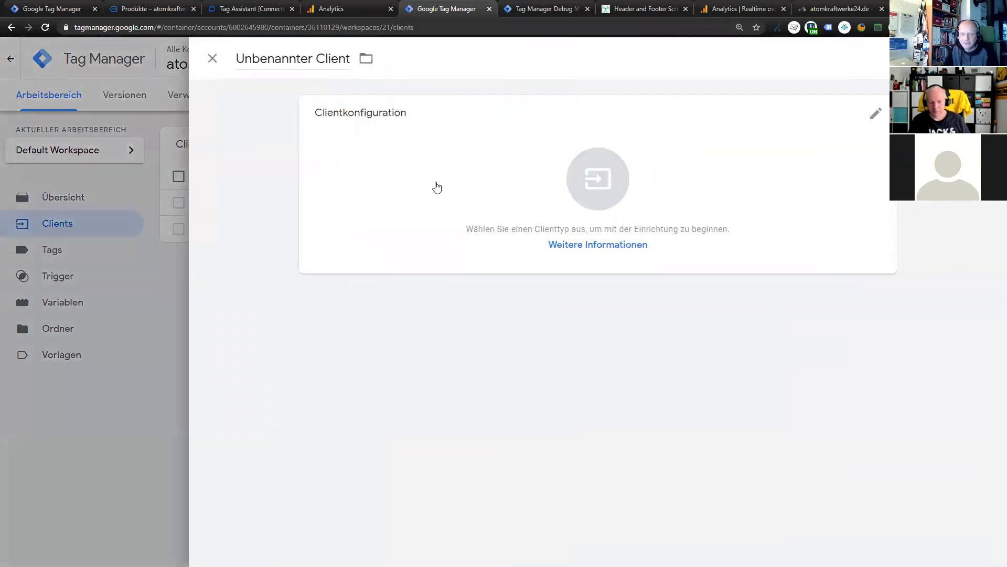
pyautogui.click(434, 187)
pyautogui.scroll(-2, 866, 522)
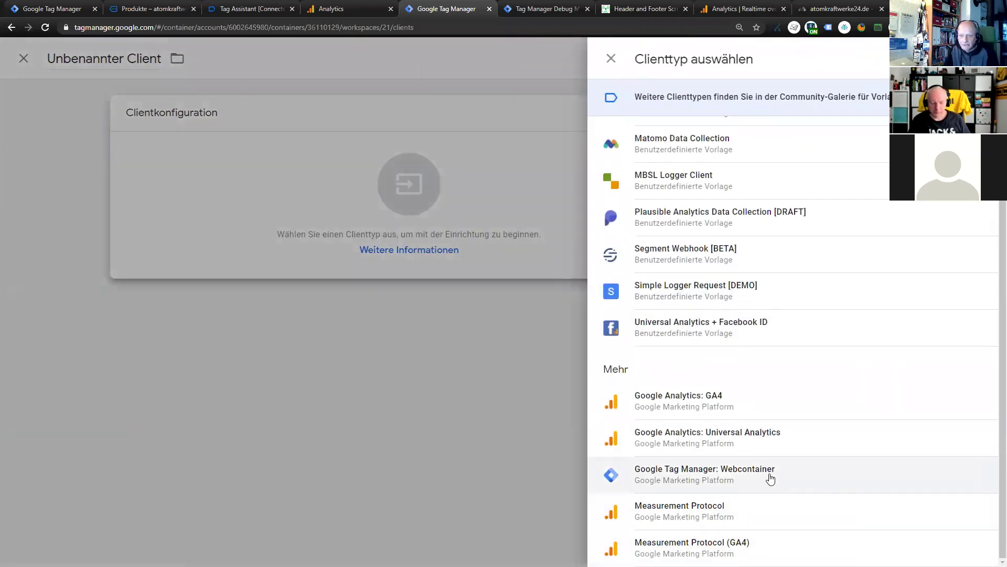
pyautogui.click(769, 477)
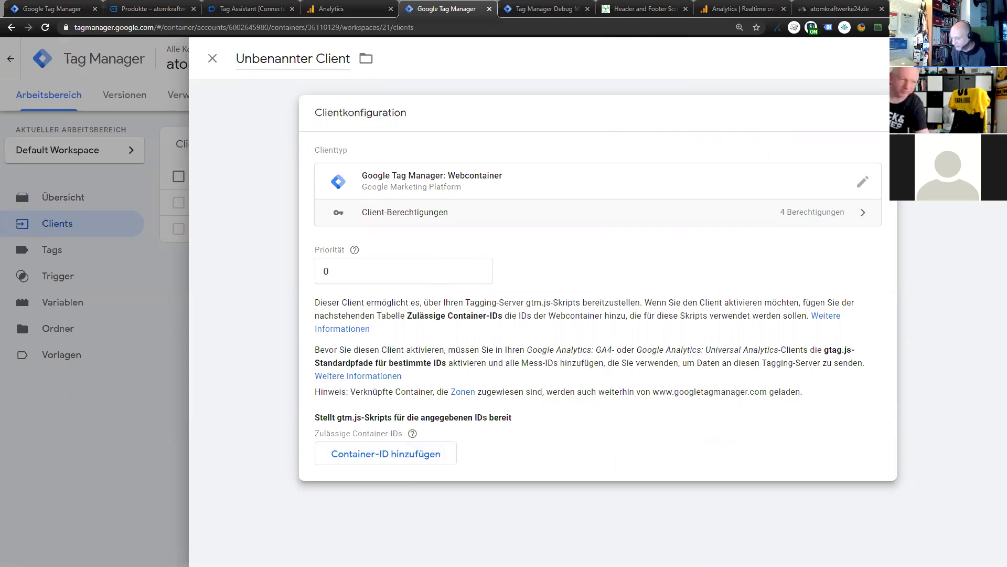
# Add GTM-M3X2ND4 as an allowed container ID and save the client as Google Tag Manager Webcontainer
pyautogui.click(403, 456)
pyautogui.click(386, 460)
pyautogui.write('GTM-M3X2ND4')
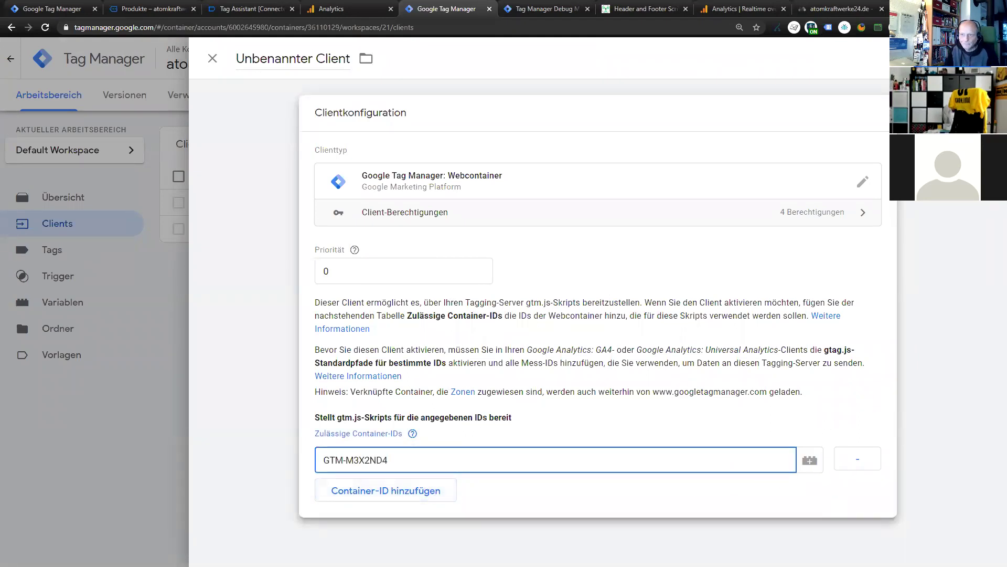
pyautogui.click(949, 58)
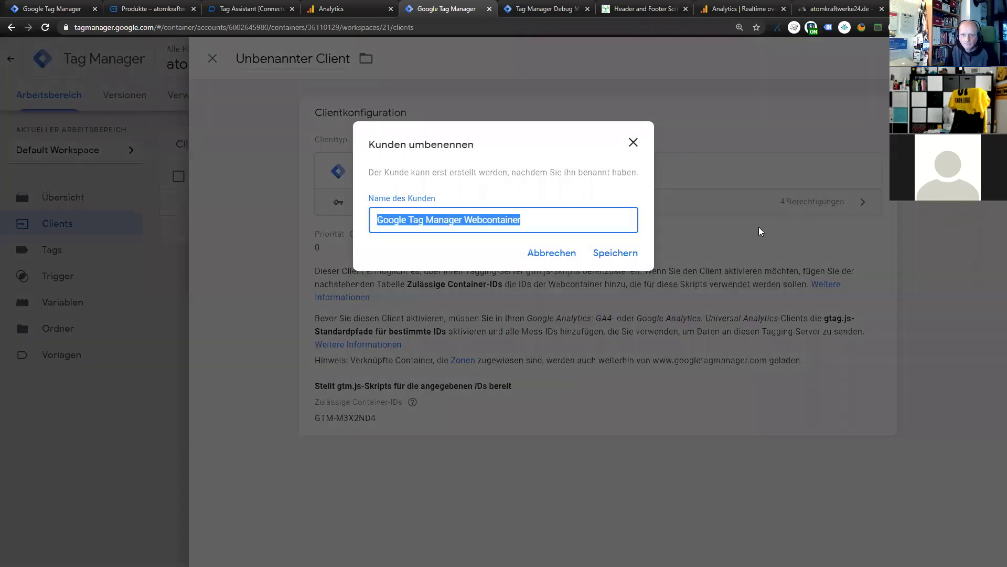
pyautogui.click(615, 252)
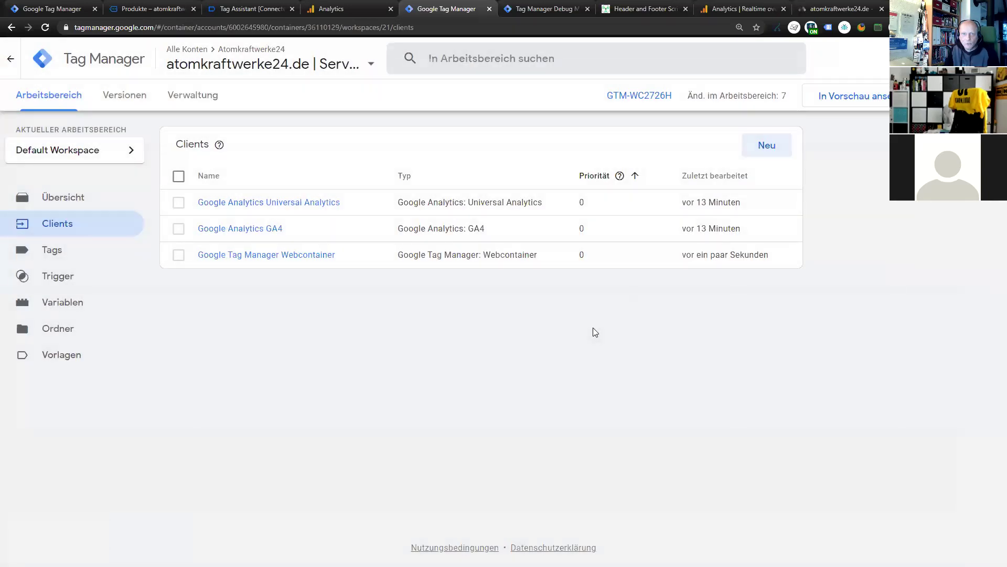
# Restart the server container's preview, reload the shop's Produkte page and filter its network requests by GTM-M3X2ND4
pyautogui.click(843, 99)
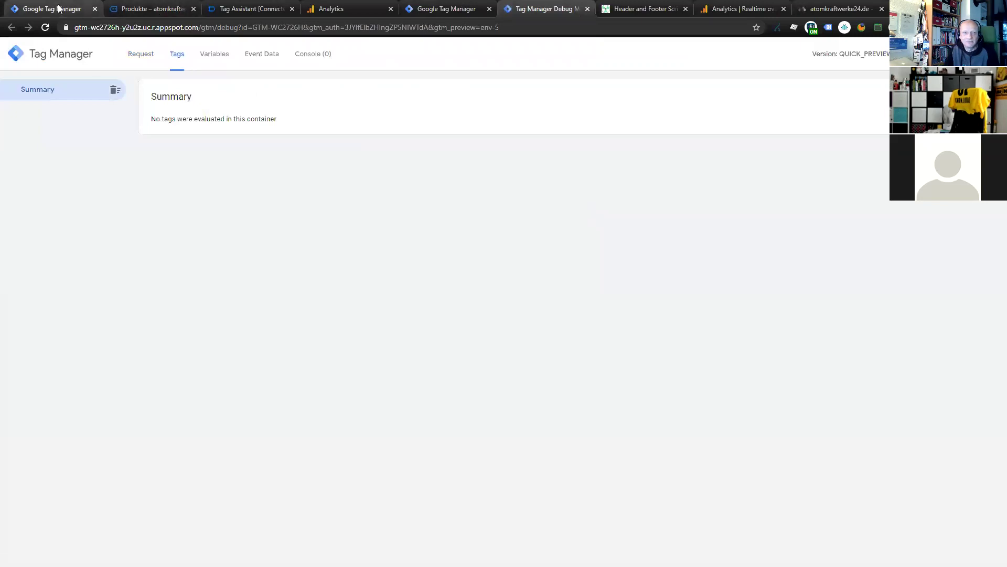
pyautogui.click(157, 10)
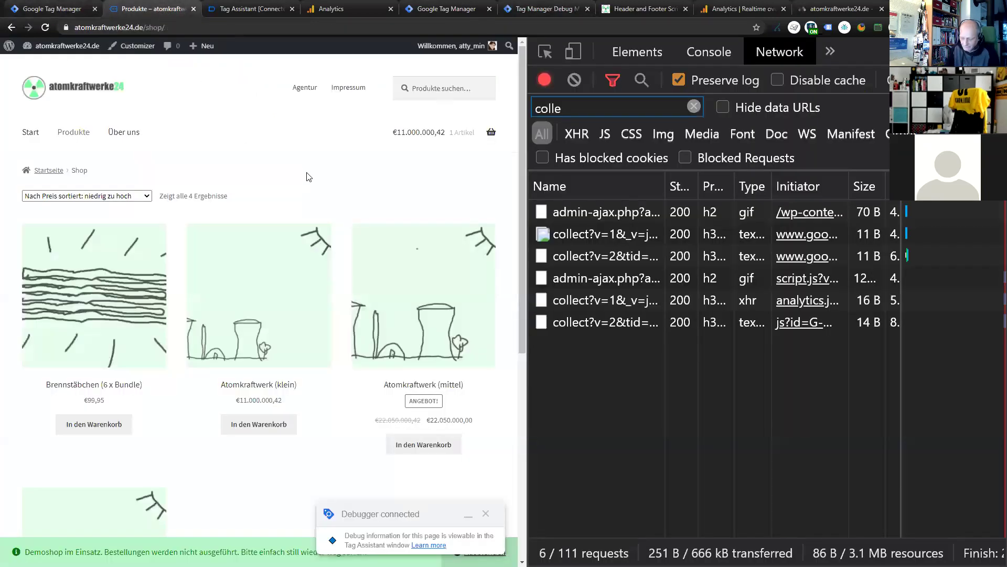
pyautogui.press('F5')
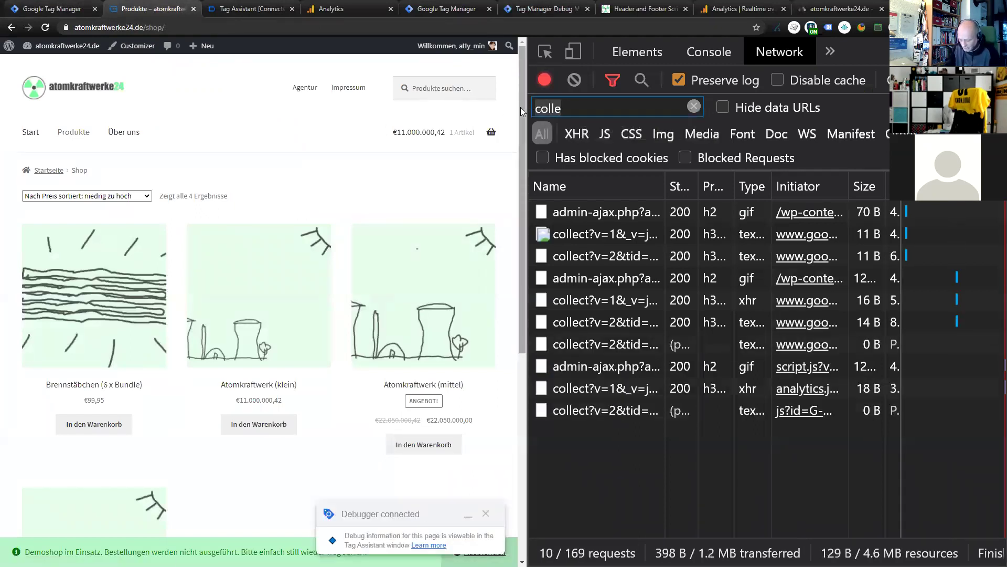
pyautogui.write('GTM-M3X2ND4')
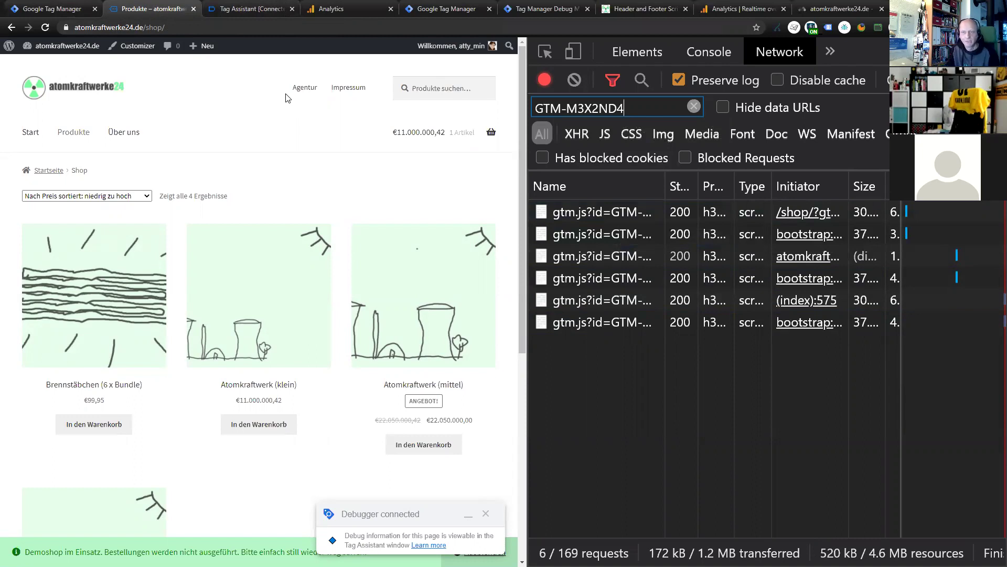
pyautogui.click(639, 8)
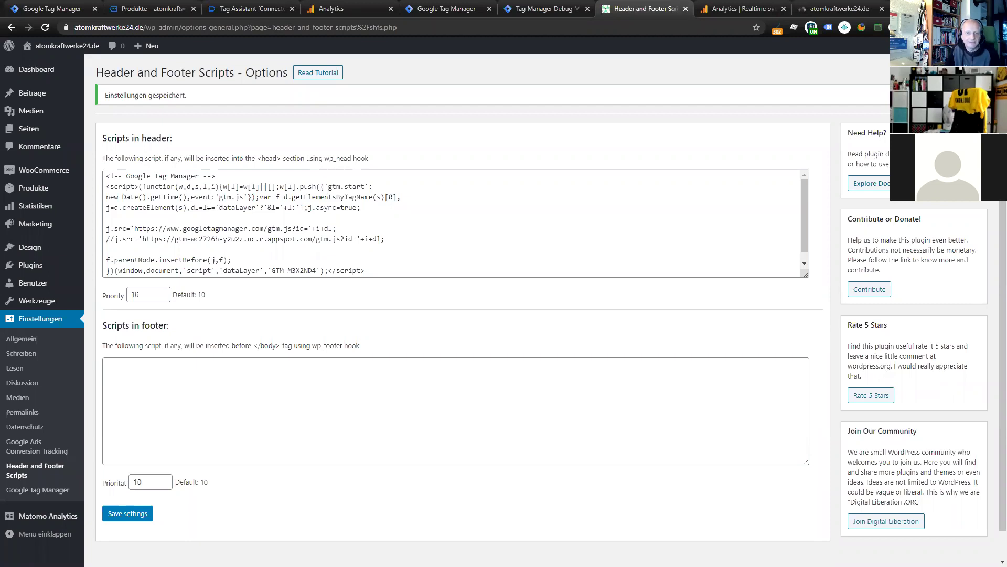
pyautogui.click(155, 184)
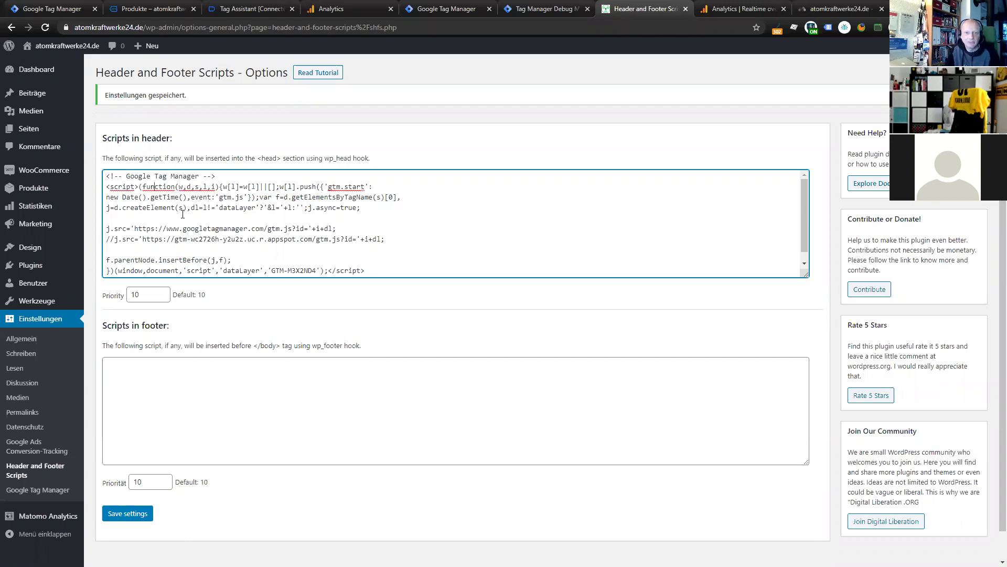
pyautogui.click(157, 209)
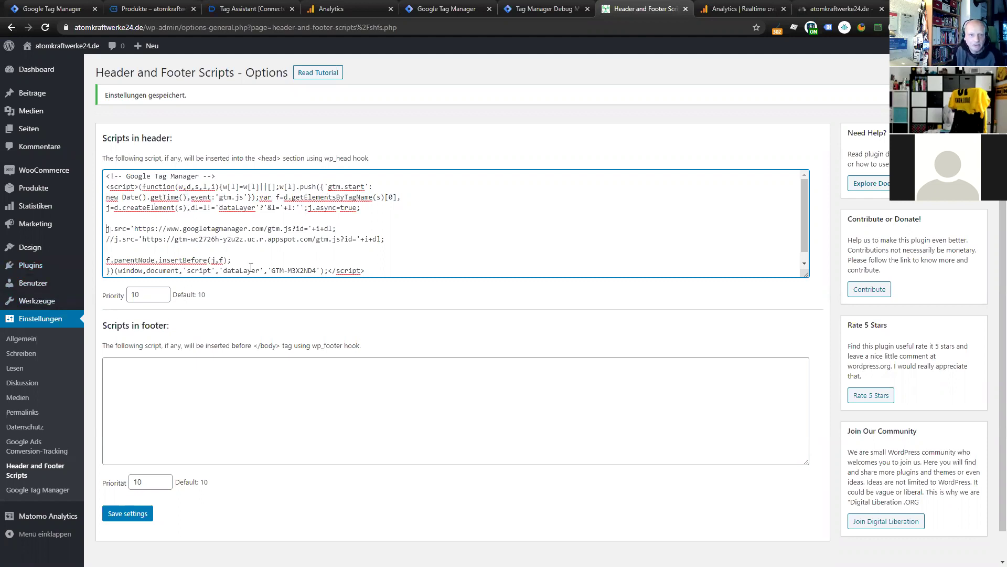
pyautogui.hotkey('ctrl', '+')
pyautogui.hotkey('ctrl', '+')
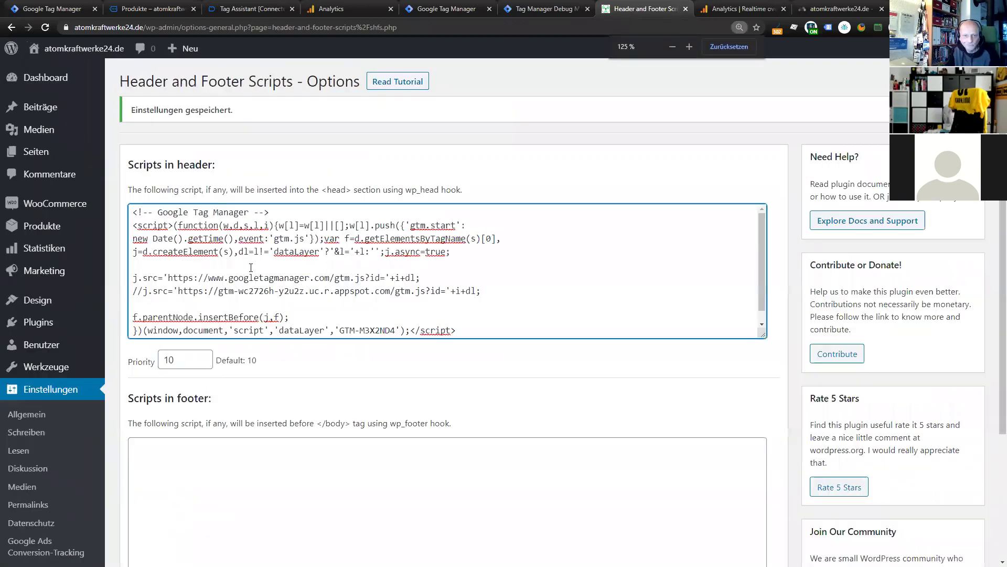
pyautogui.hotkey('ctrl', '+')
pyautogui.hotkey('ctrl', '+')
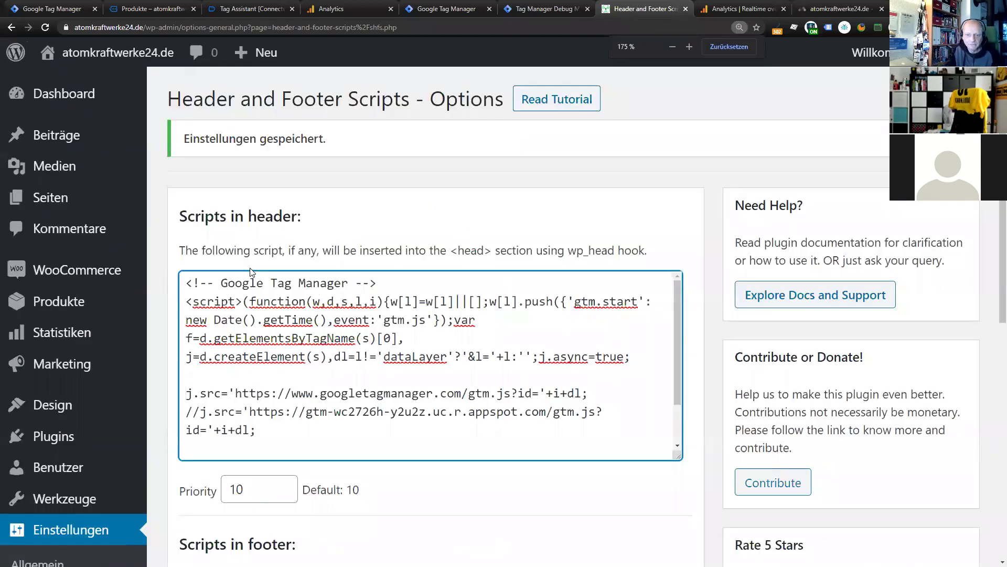
pyautogui.scroll(-2, 239, 345)
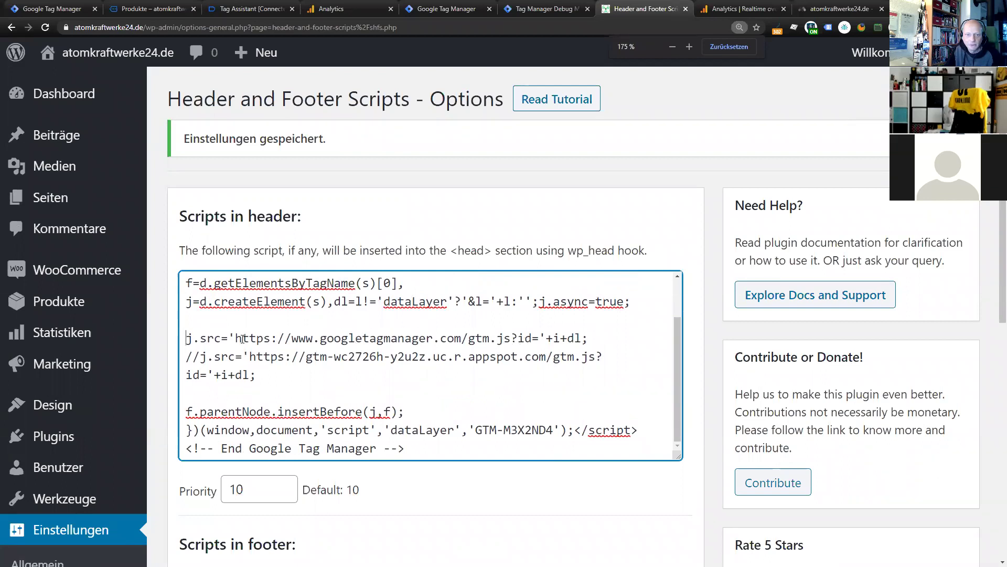
pyautogui.click(190, 340)
pyautogui.write('//')
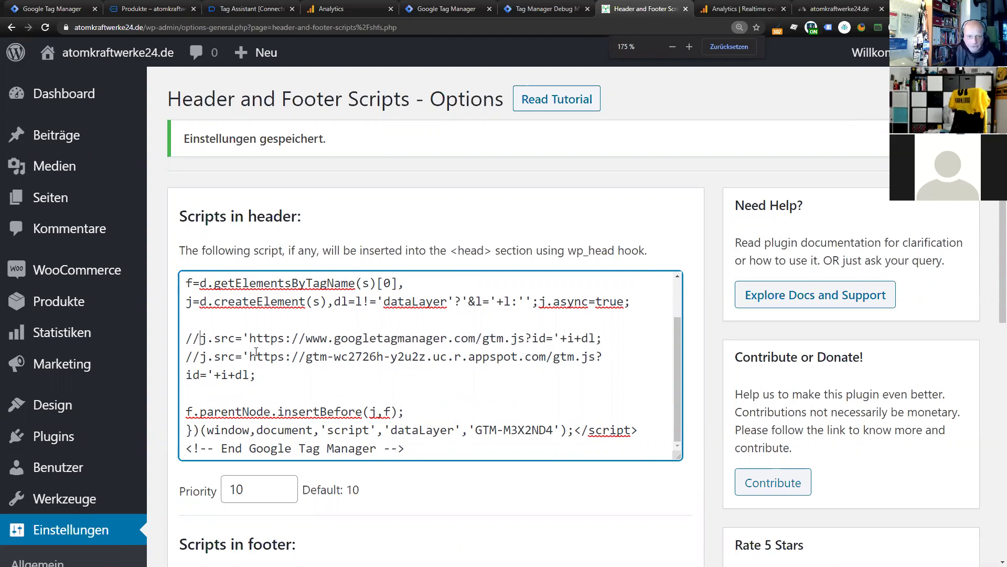
# Uncomment the header line that loads gtm.js from gtm-wc2726h-y2u2z.uc.r.appspot.com and save the script settings
pyautogui.press('Delete')
pyautogui.press('Delete')
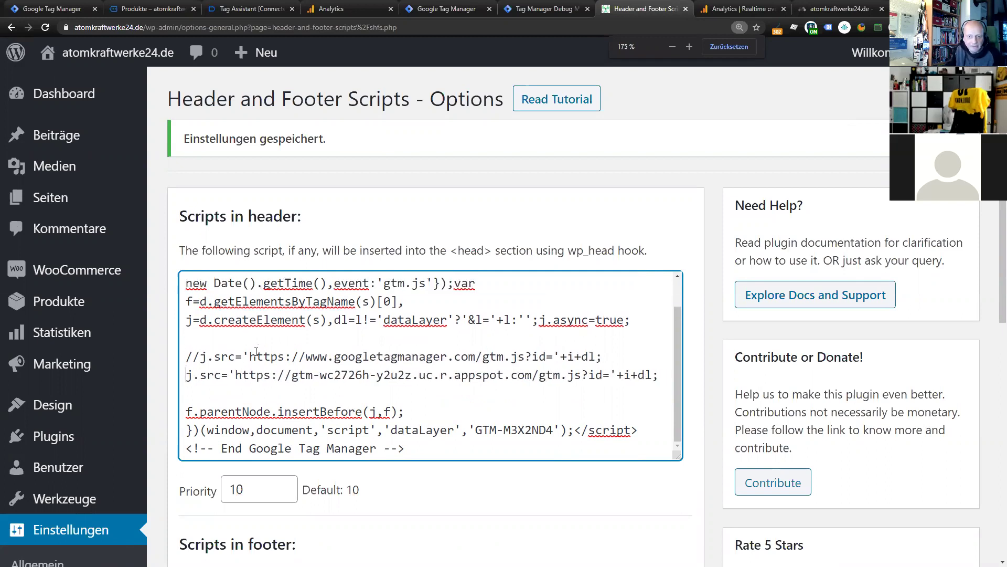
pyautogui.moveTo(292, 375); pyautogui.dragTo(532, 374)
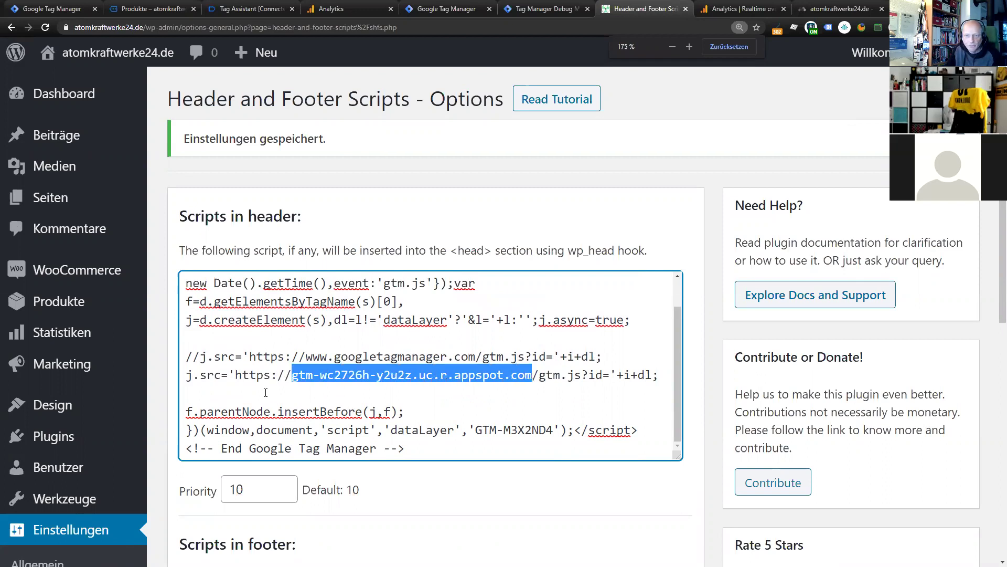
pyautogui.click(263, 377)
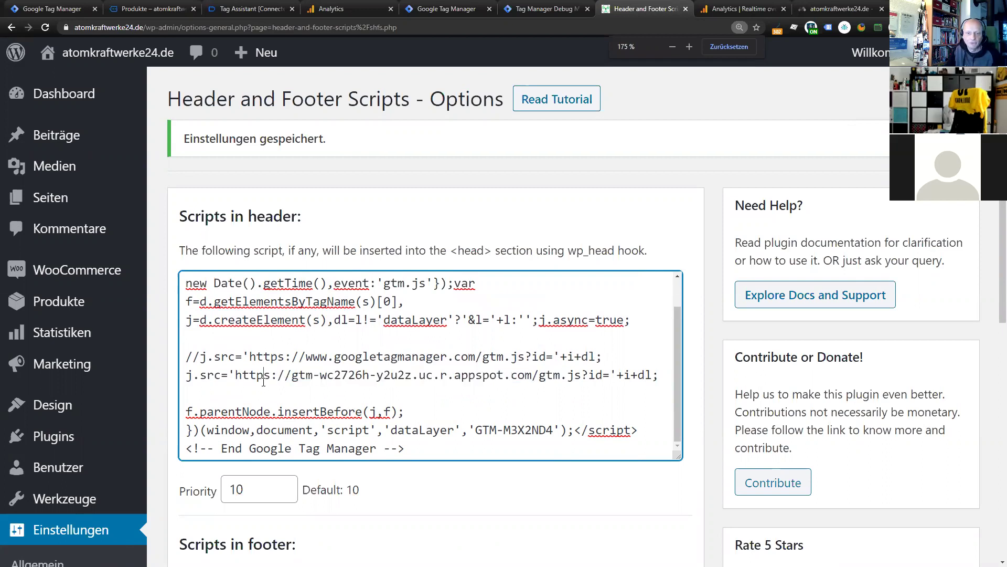
pyautogui.scroll(-5, 528, 341)
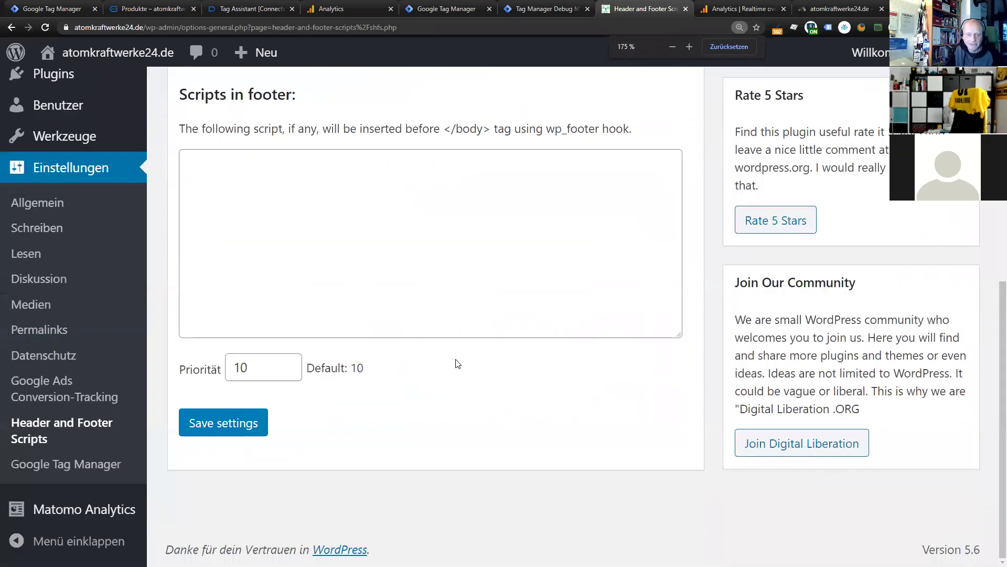
pyautogui.click(244, 424)
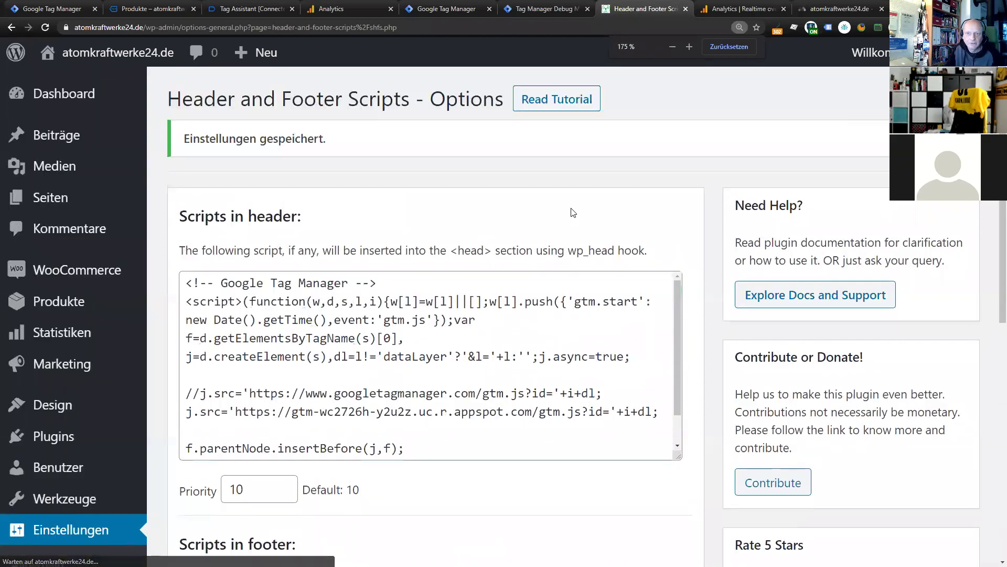
# Return to the shop's Produkte page, clear the recorded network log and reload the page
pyautogui.middleClick(145, 6)
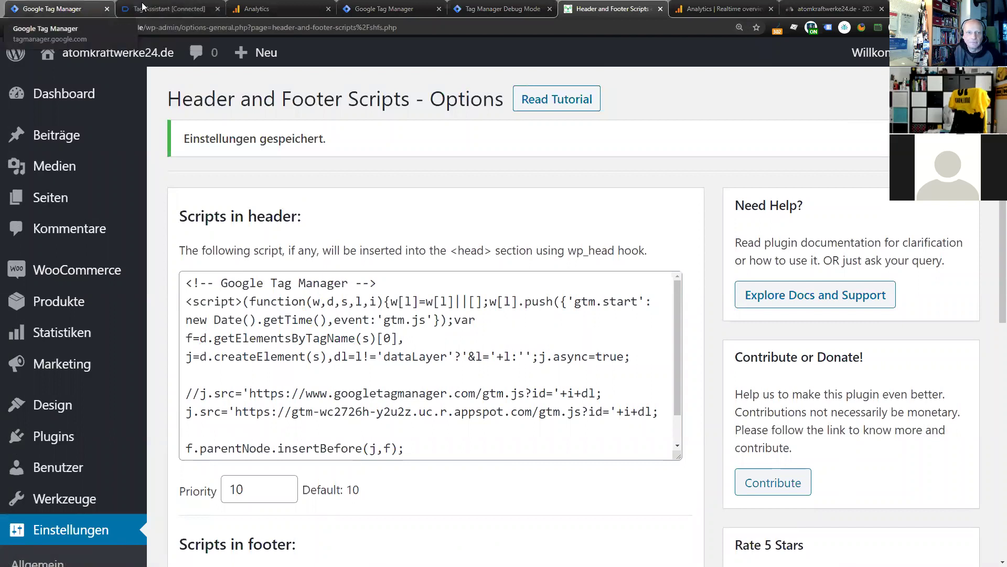
pyautogui.click(171, 7)
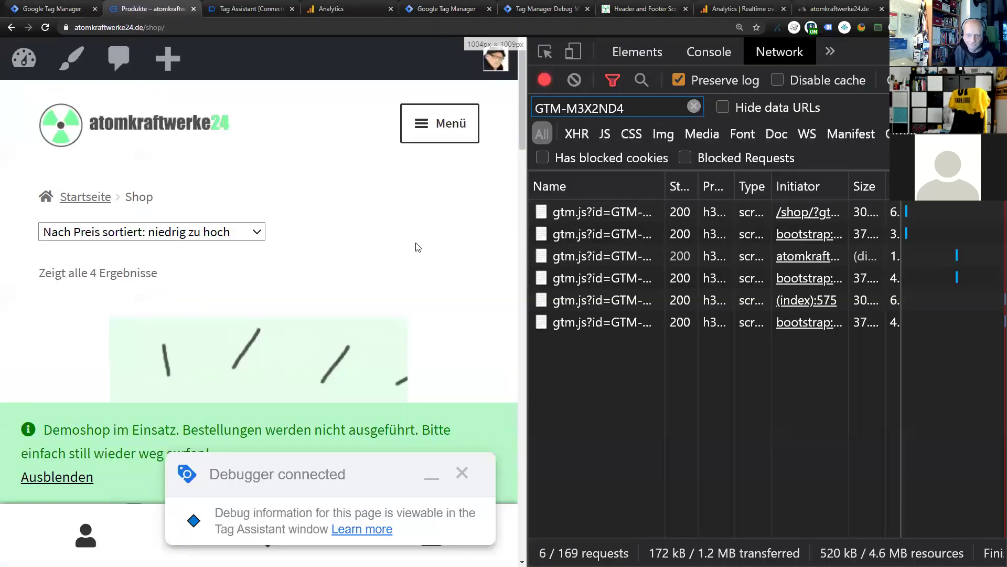
pyautogui.click(573, 79)
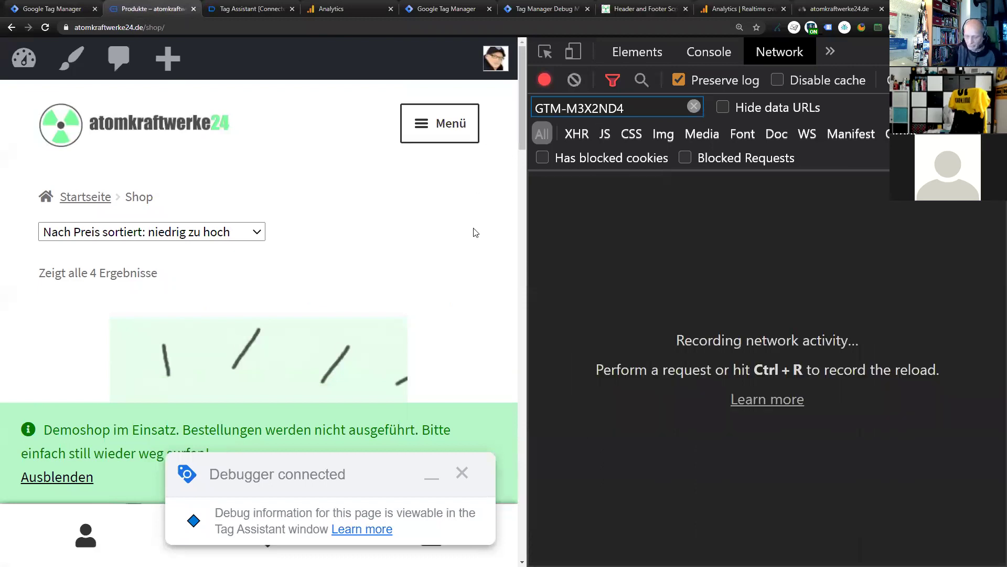
pyautogui.hotkey('ctrl', 'r')
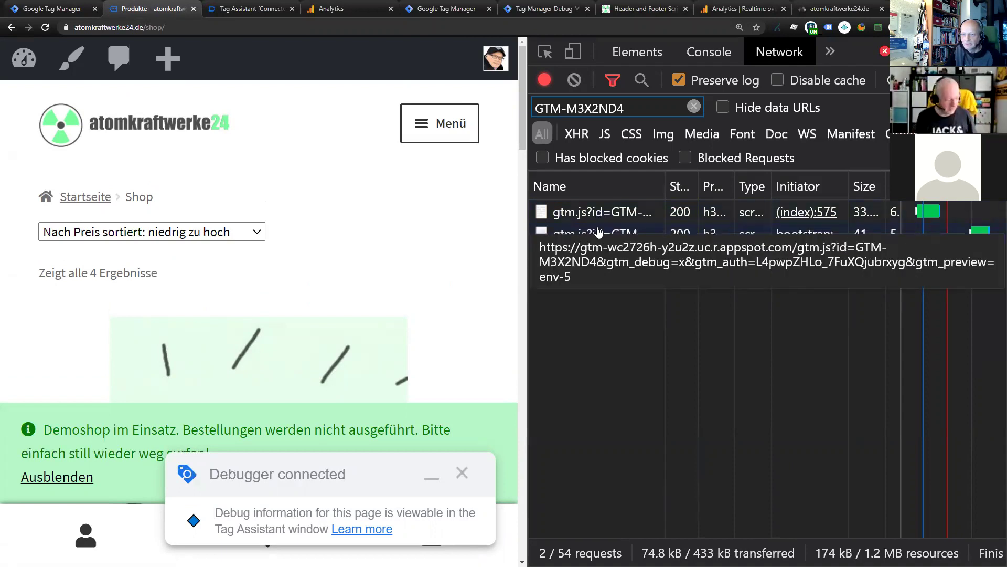
# In the server container's debug view, examine the two gtm.js requests for GTM-M3X2ND4
pyautogui.click(549, 12)
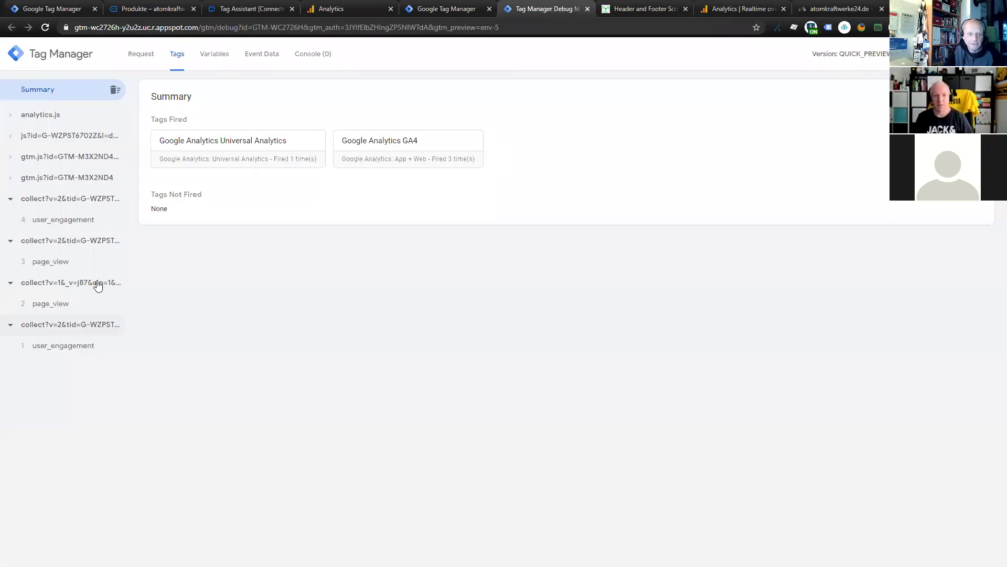
pyautogui.click(67, 180)
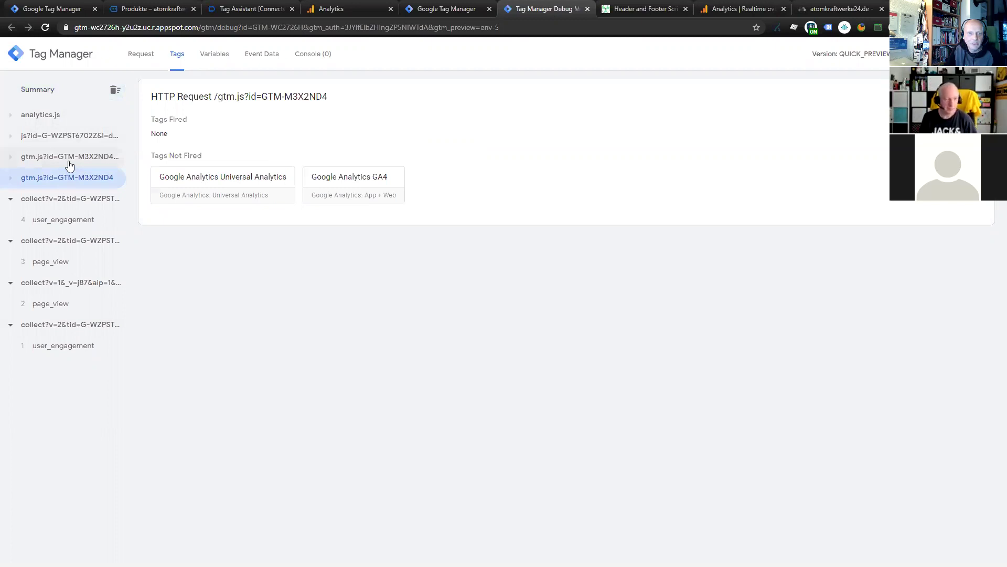
pyautogui.click(70, 163)
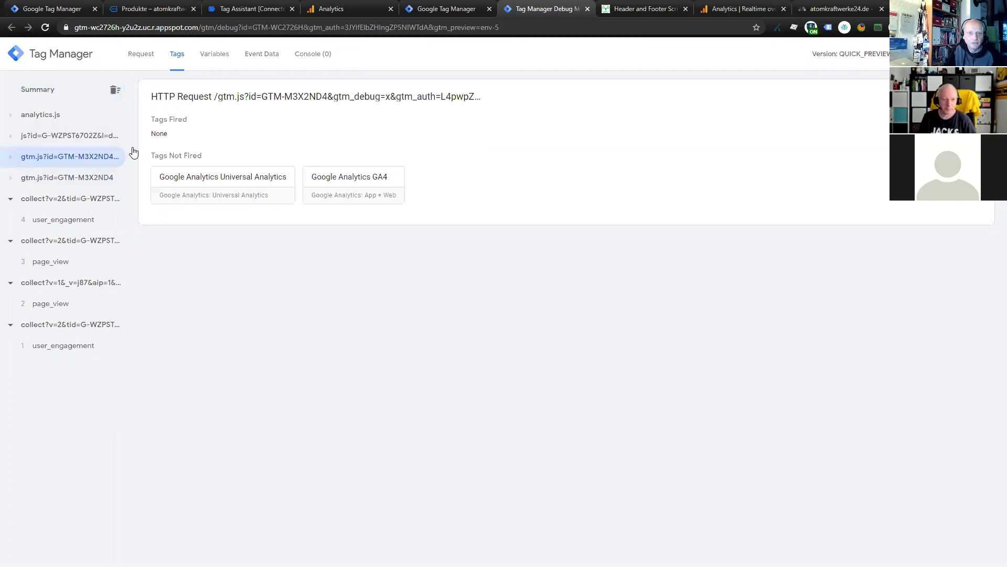
# Compare the gtag/js request for G-WZPST6702Z with the two gtm.js requests for GTM-M3X2ND4 in the server container's debug view
pyautogui.click(86, 142)
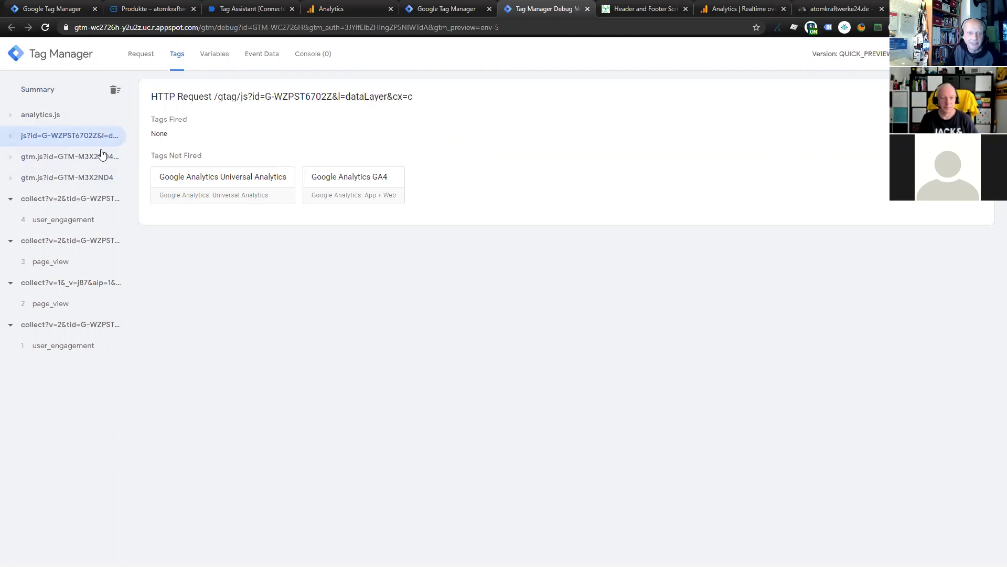
pyautogui.click(72, 179)
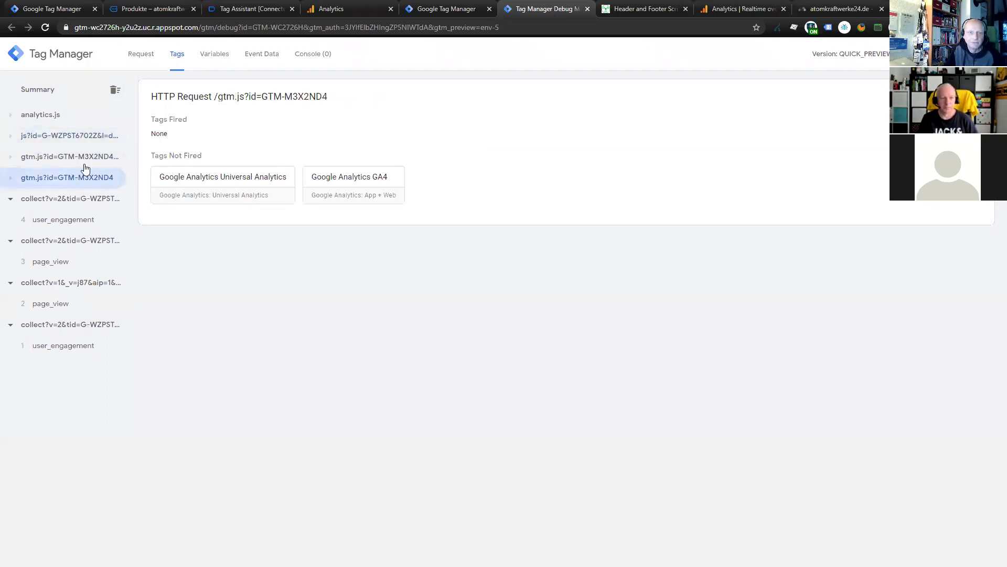
pyautogui.click(77, 160)
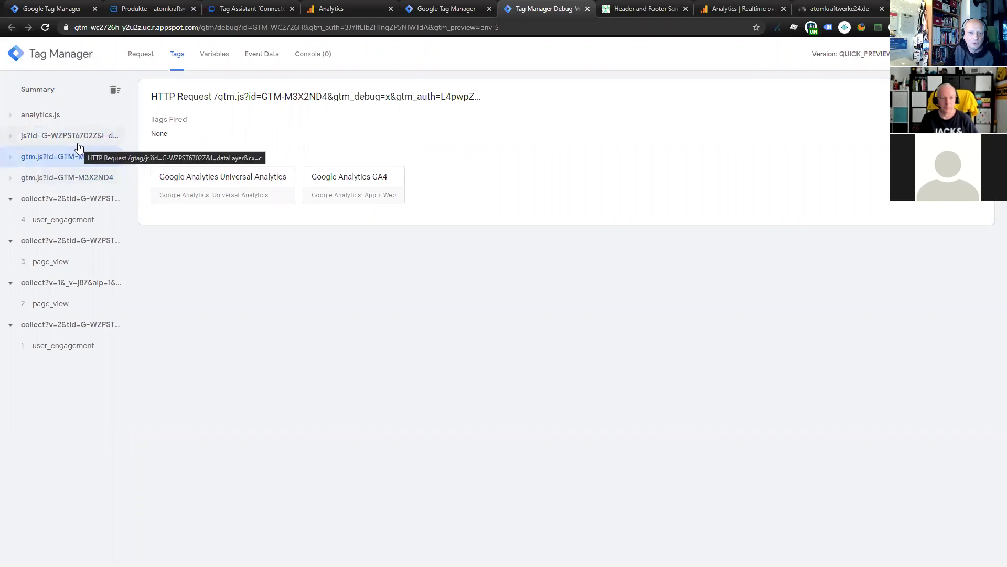
pyautogui.click(78, 145)
pyautogui.click(72, 164)
pyautogui.click(73, 156)
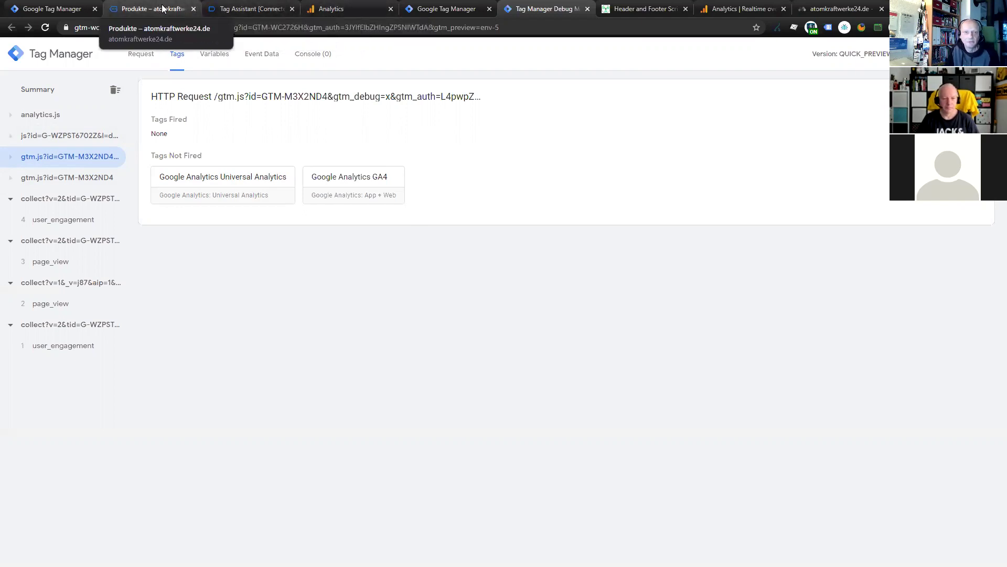
# In the web container GTM-M3X2ND4, pause the GA4 - Pageview tag
pyautogui.click(74, 8)
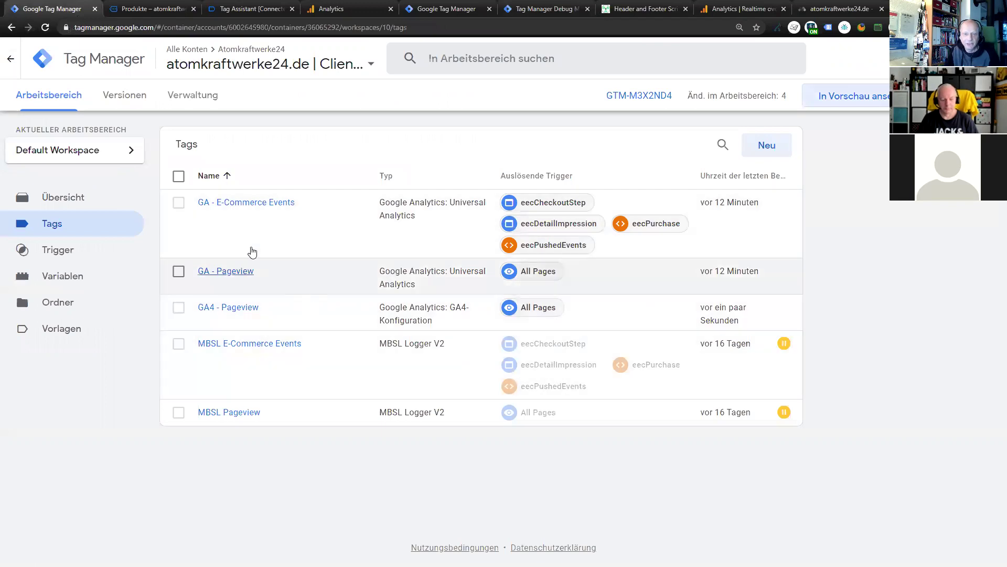
pyautogui.click(179, 308)
pyautogui.click(689, 145)
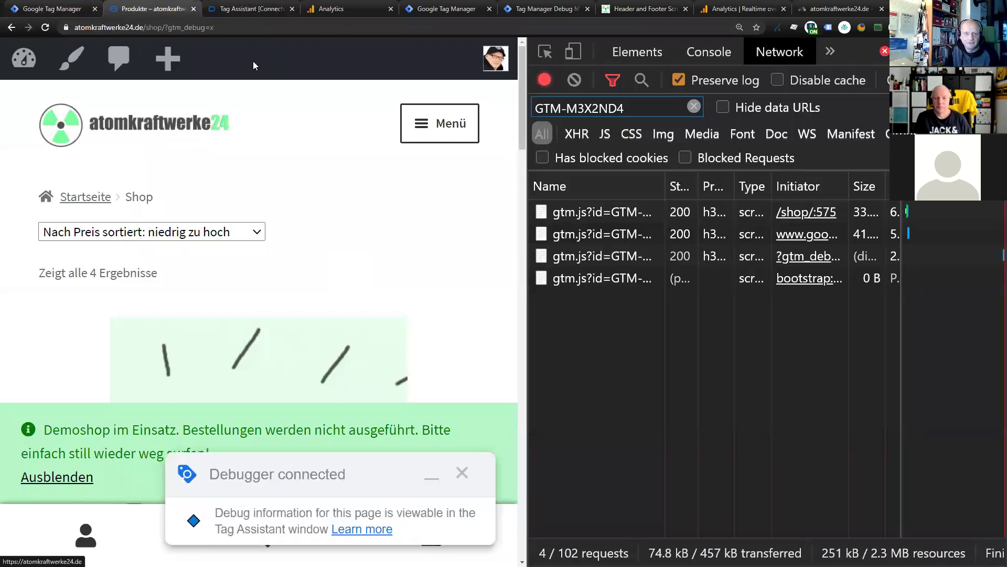
# In Tag Assistant, continue past the connection notice and check the details of the fired GA - Pageview tag
pyautogui.click(259, 7)
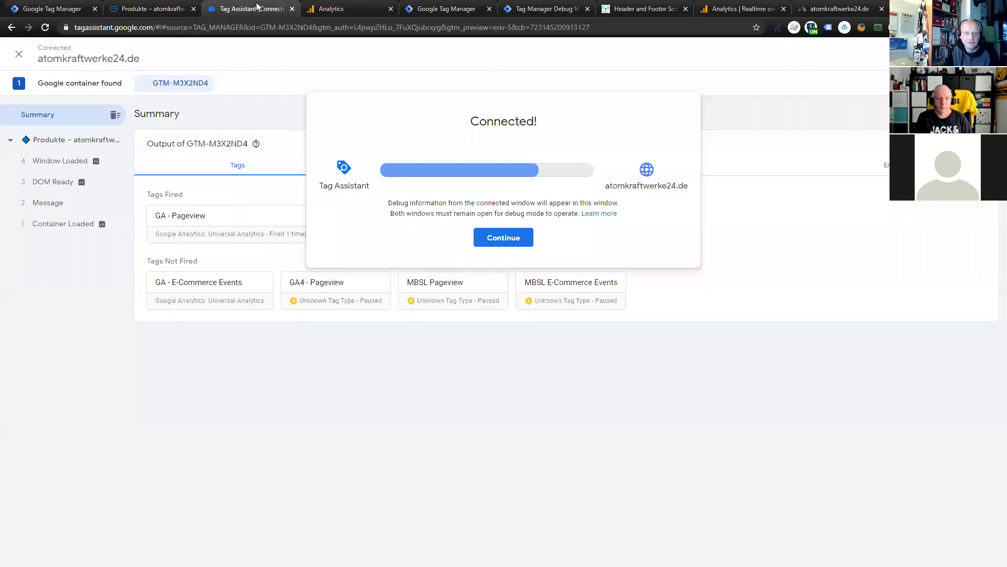
pyautogui.click(504, 240)
pyautogui.click(194, 226)
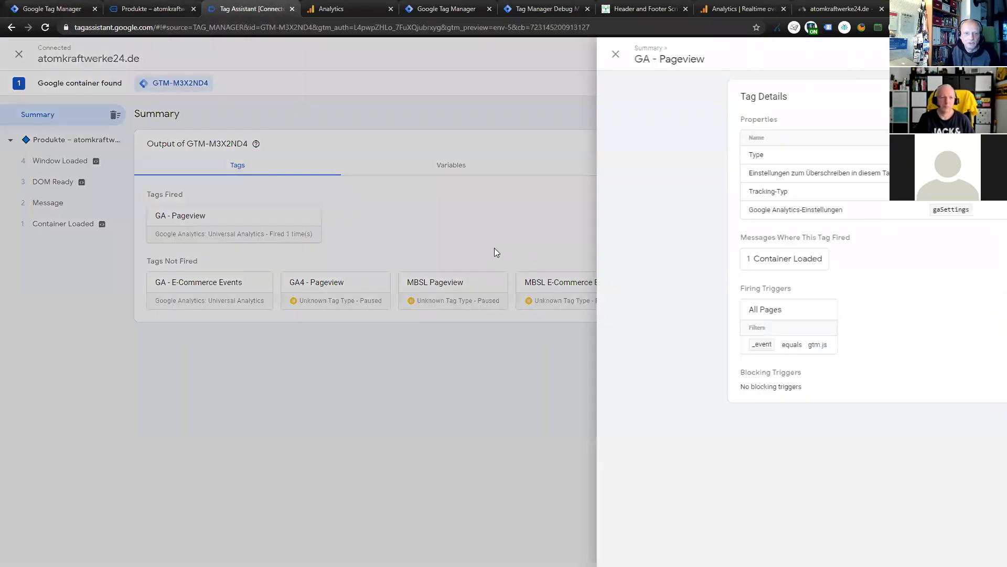
pyautogui.click(271, 55)
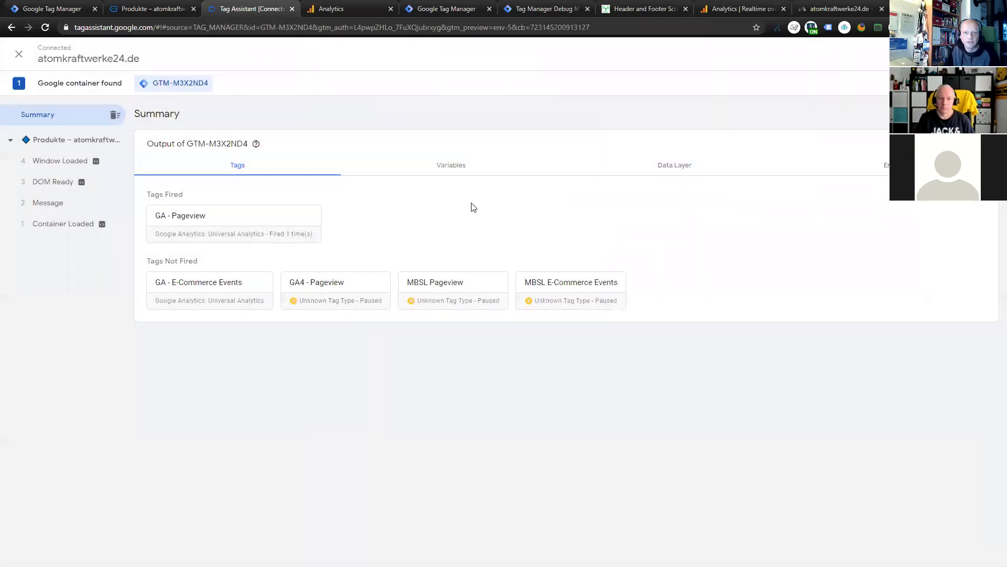
# In the server container GTM-WC2726H, replace the Google Analytics GA4 tag's trigger with Universal and save the tag
pyautogui.click(449, 9)
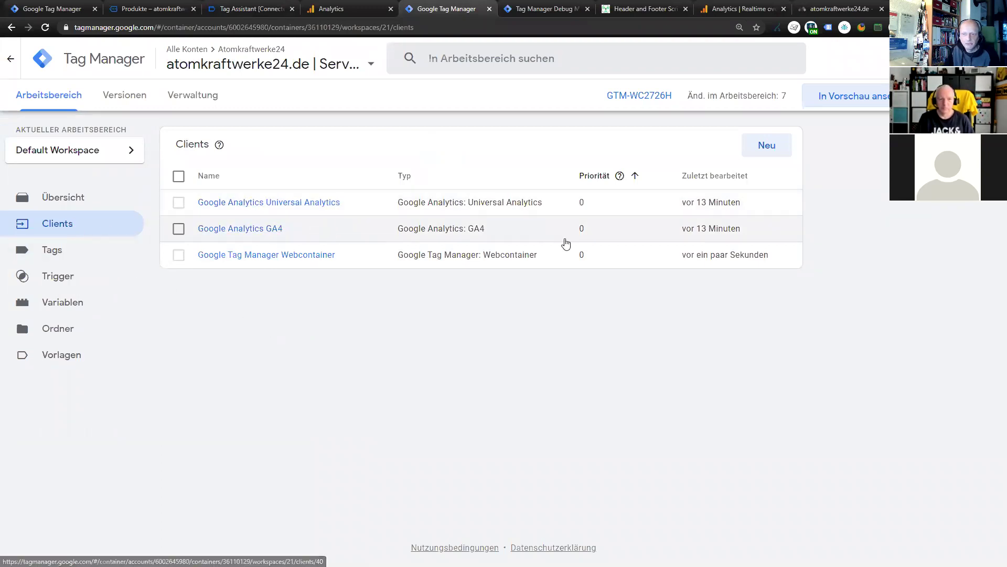
pyautogui.click(59, 258)
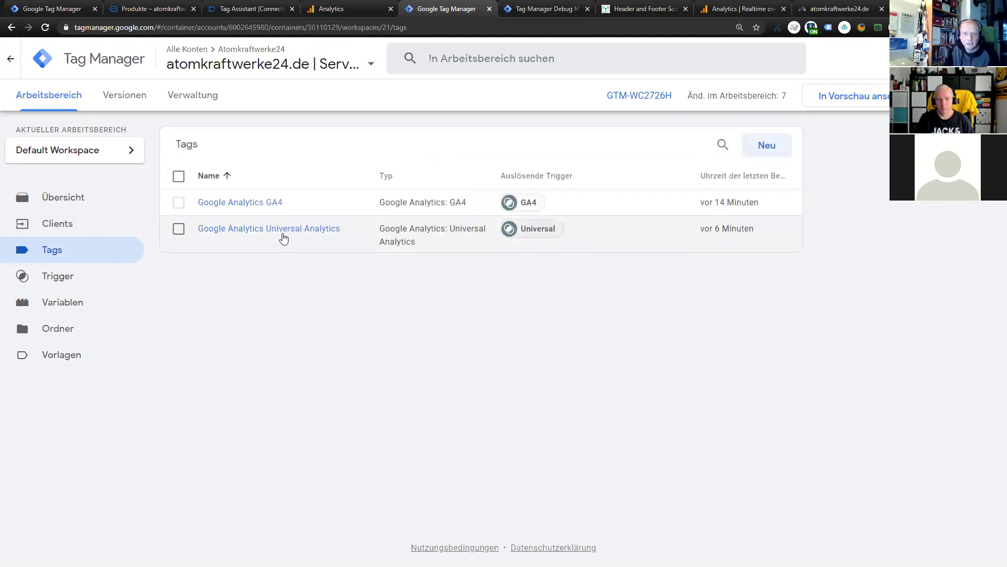
pyautogui.click(254, 203)
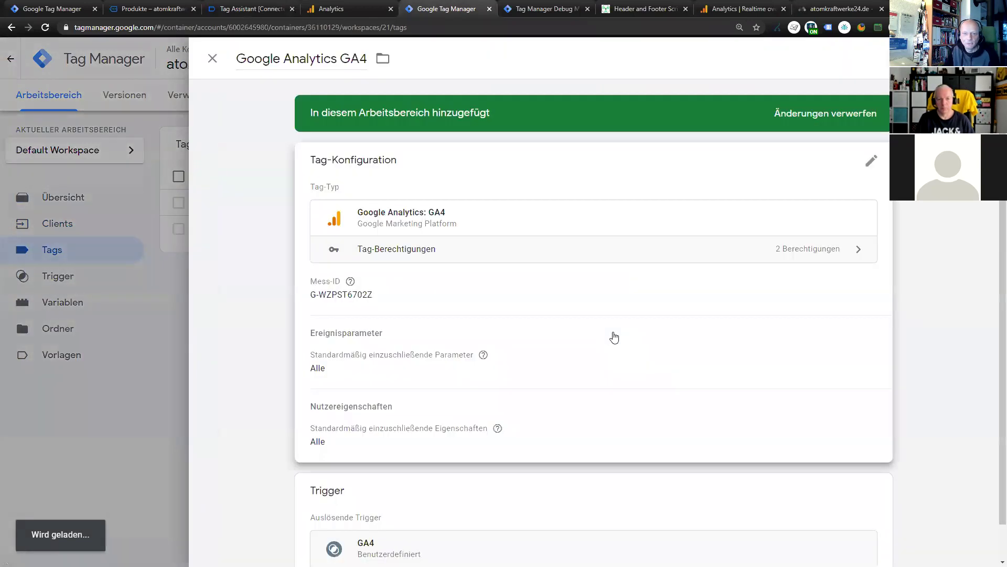
pyautogui.scroll(-2, 682, 332)
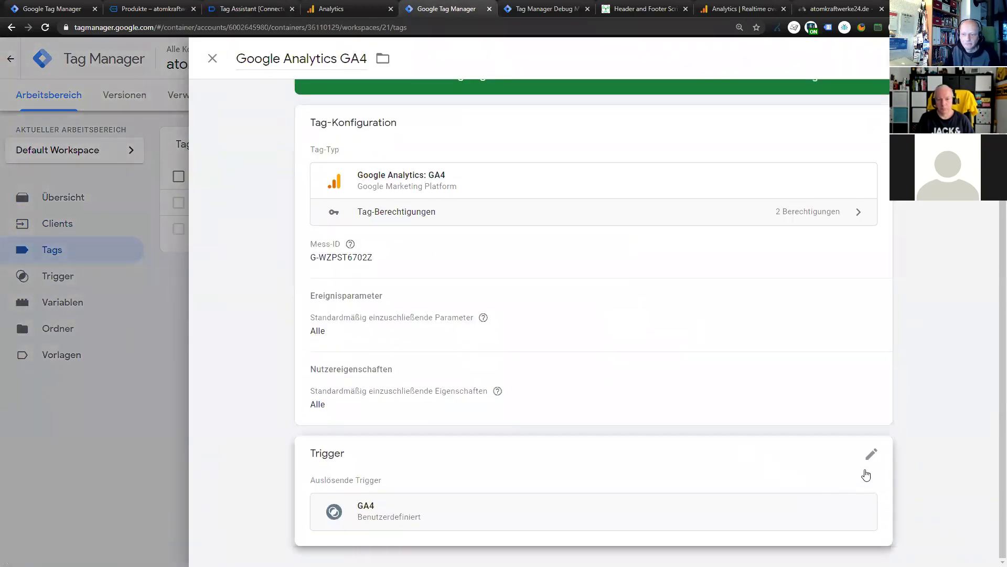
pyautogui.click(872, 454)
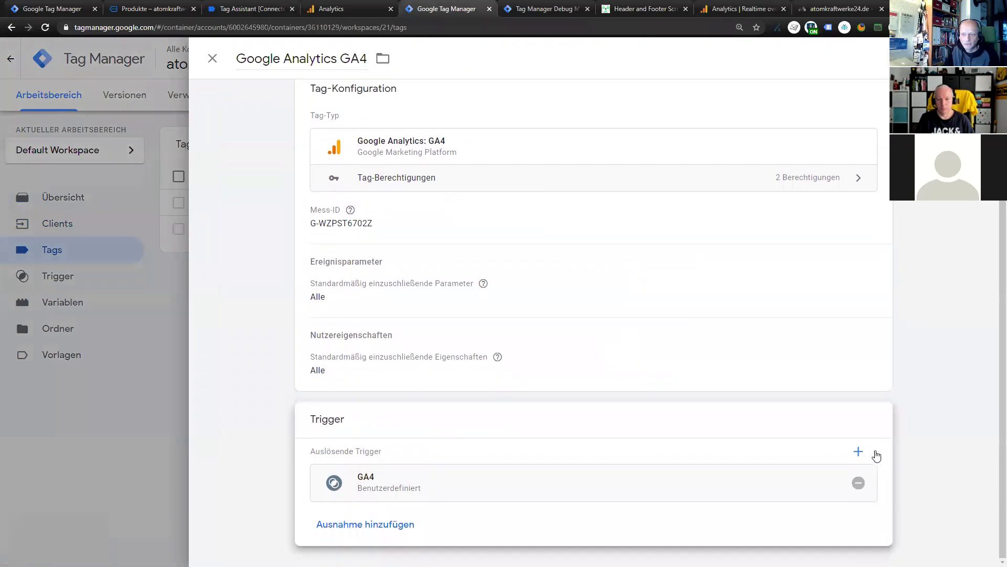
pyautogui.click(859, 482)
pyautogui.click(787, 482)
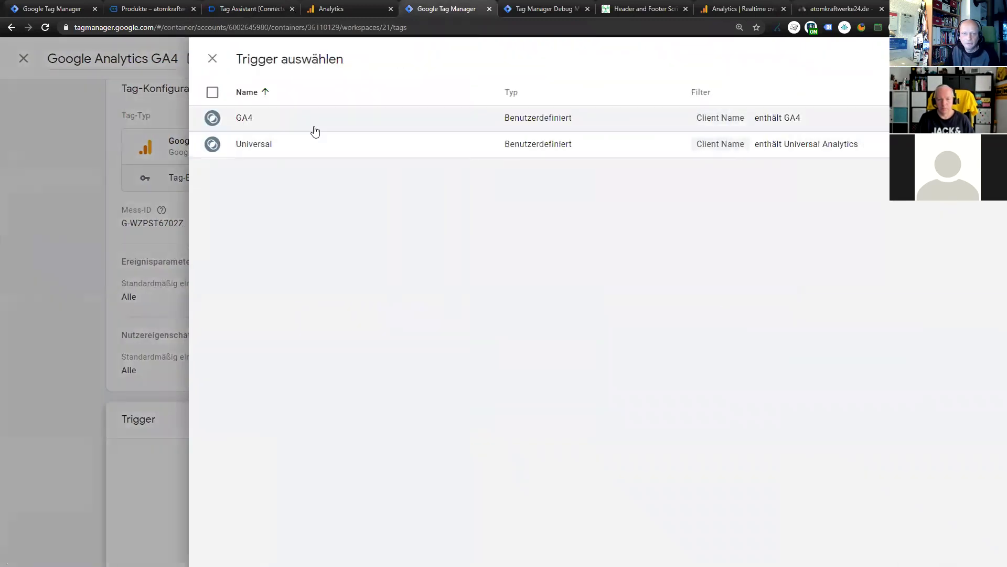
pyautogui.click(304, 146)
pyautogui.click(918, 58)
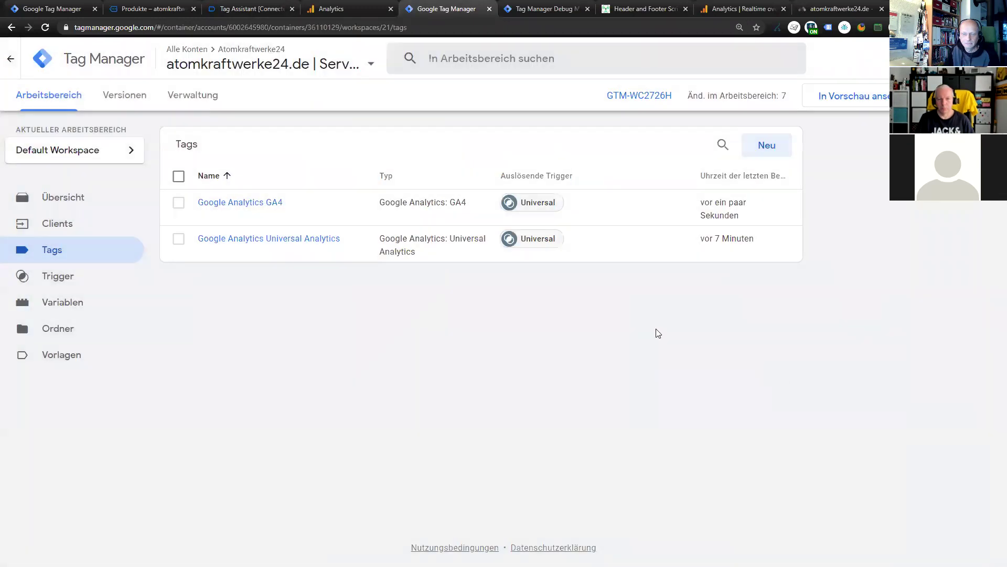
# Start the server container's preview, return to the shop's Produkte page and open its navigation menu
pyautogui.click(876, 99)
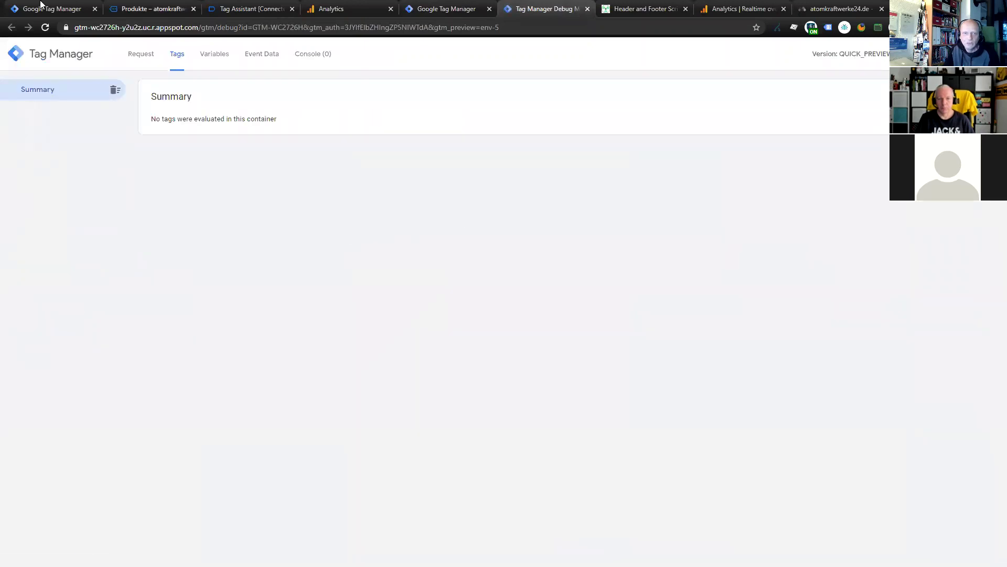
pyautogui.click(152, 12)
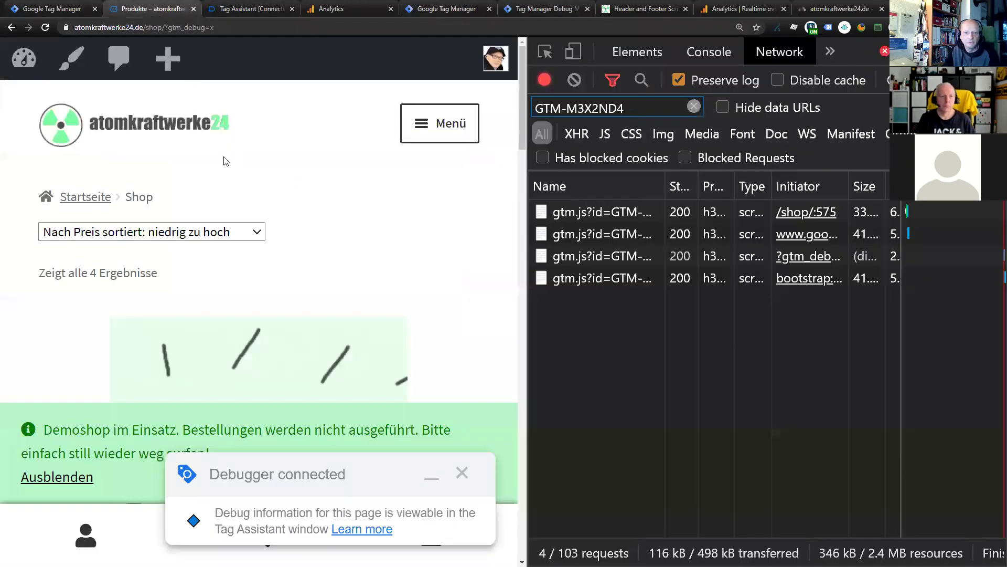
pyautogui.click(439, 122)
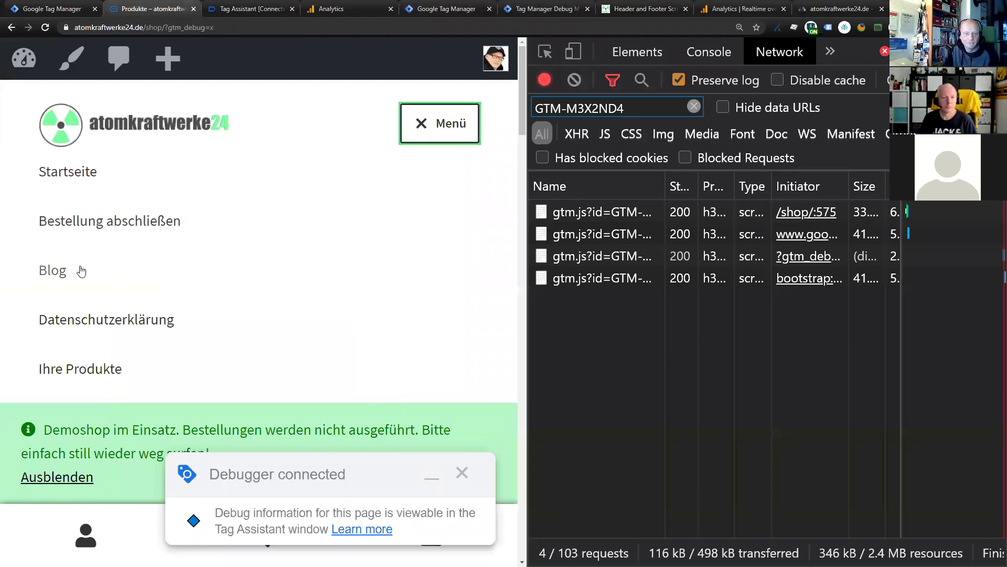
# Load the shop's Datenschutzerklärung page and examine the analytics.js and gtm.js requests in the server container's debug view
pyautogui.click(95, 324)
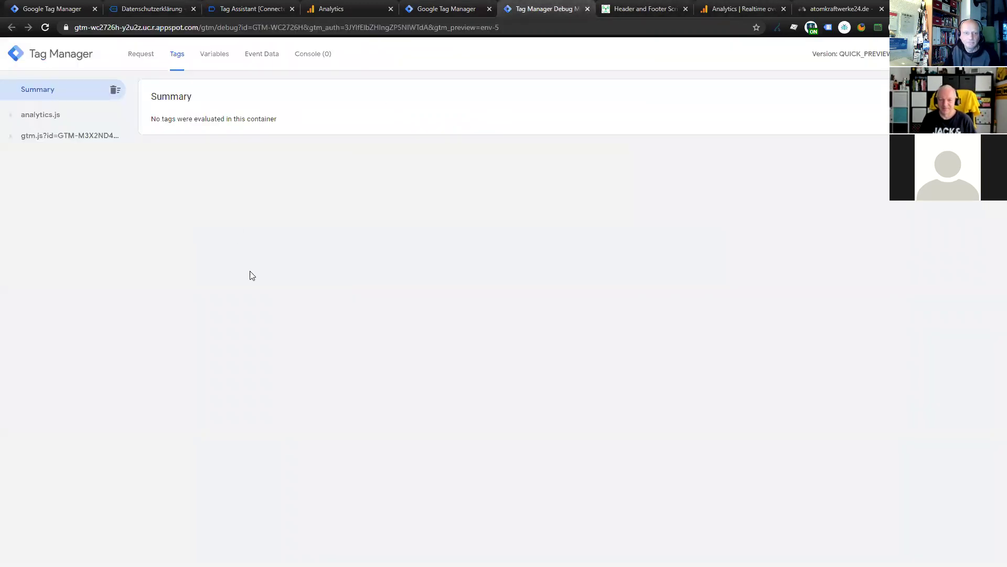
pyautogui.click(50, 136)
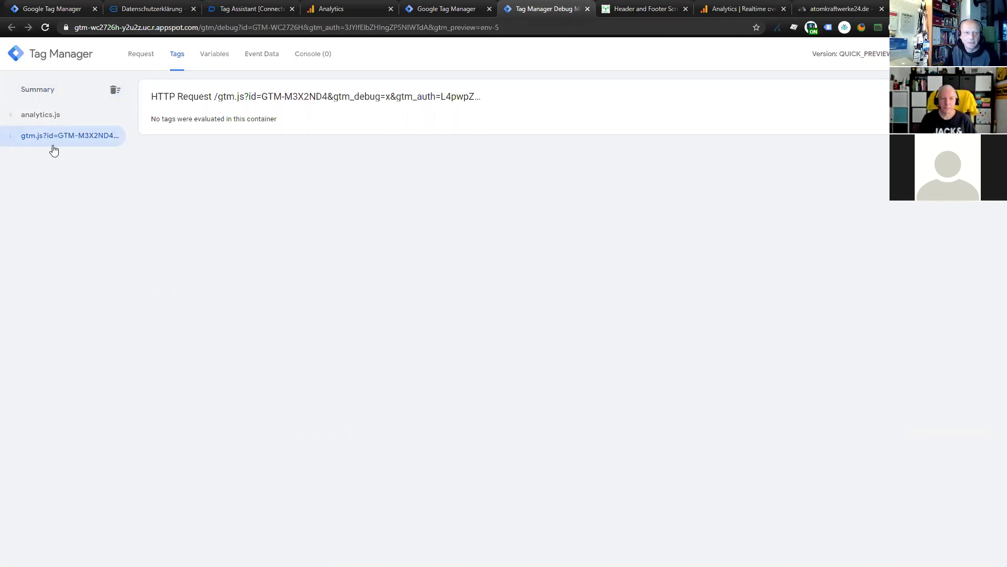
pyautogui.click(12, 114)
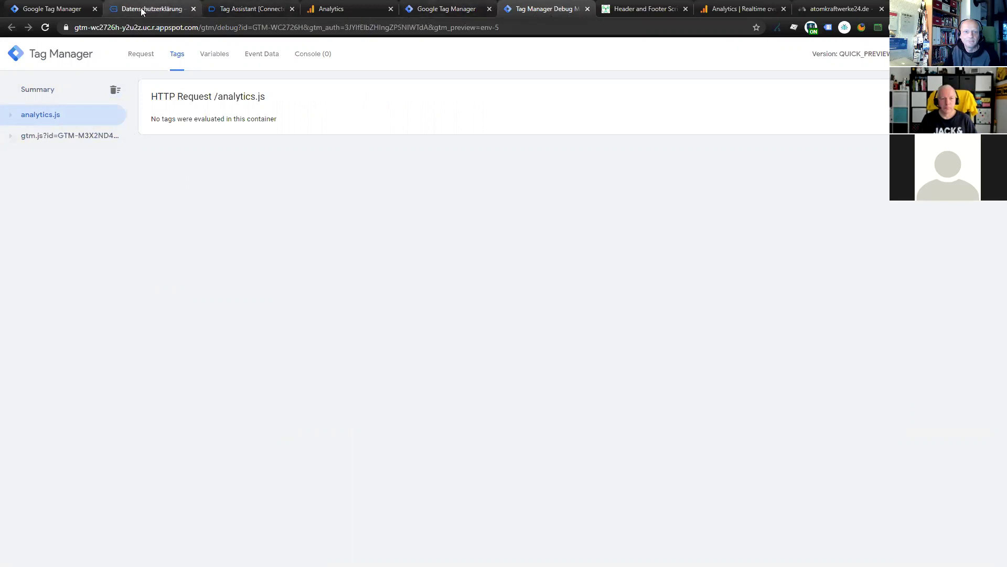
# Restart the preview of server container GTM-WC2726H and switch to the tag list of client container GTM-M3X2ND4
pyautogui.click(446, 9)
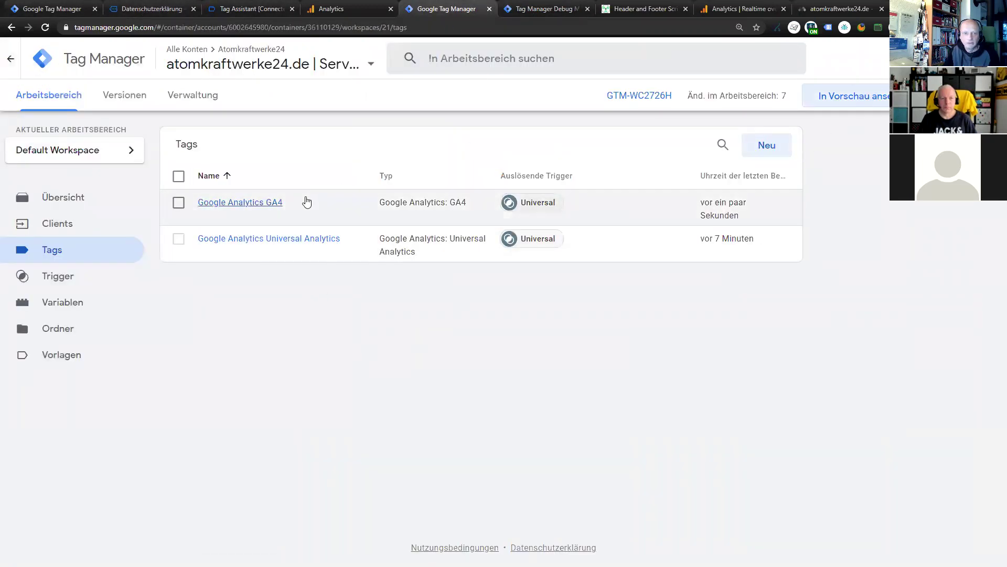
pyautogui.click(863, 100)
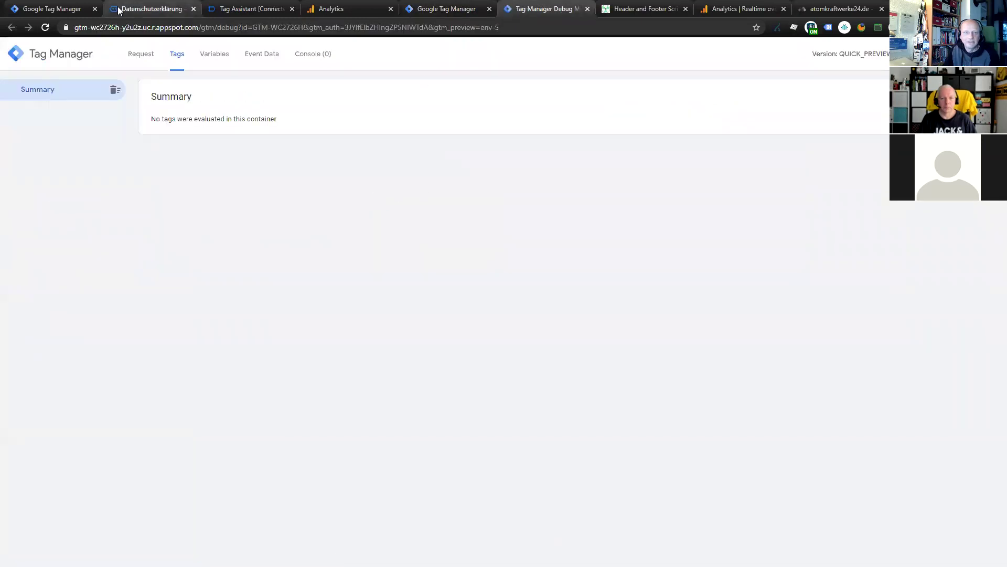
pyautogui.click(65, 11)
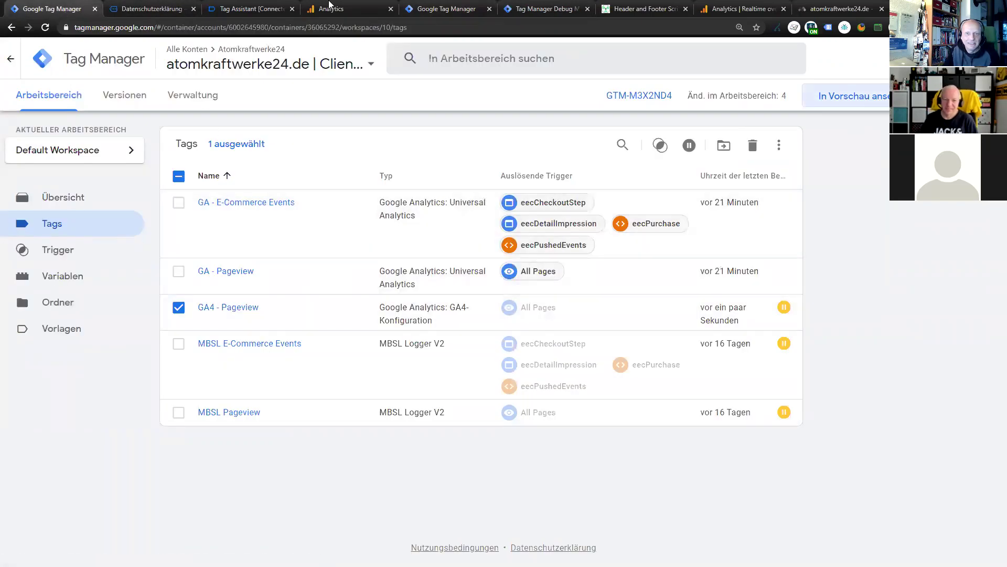
pyautogui.click(632, 9)
pyautogui.click(207, 359)
pyautogui.click(193, 393)
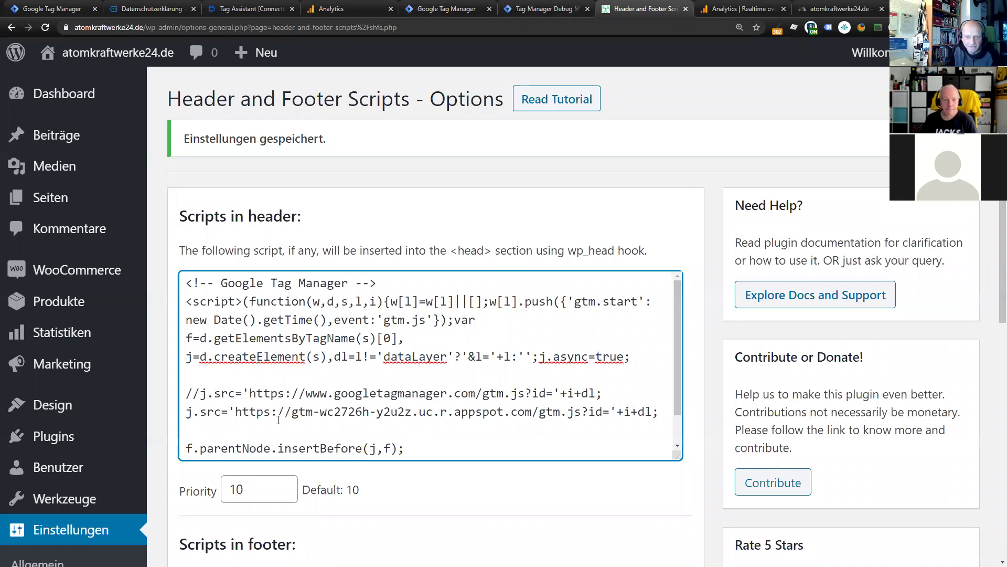
pyautogui.press('Delete')
pyautogui.press('Delete')
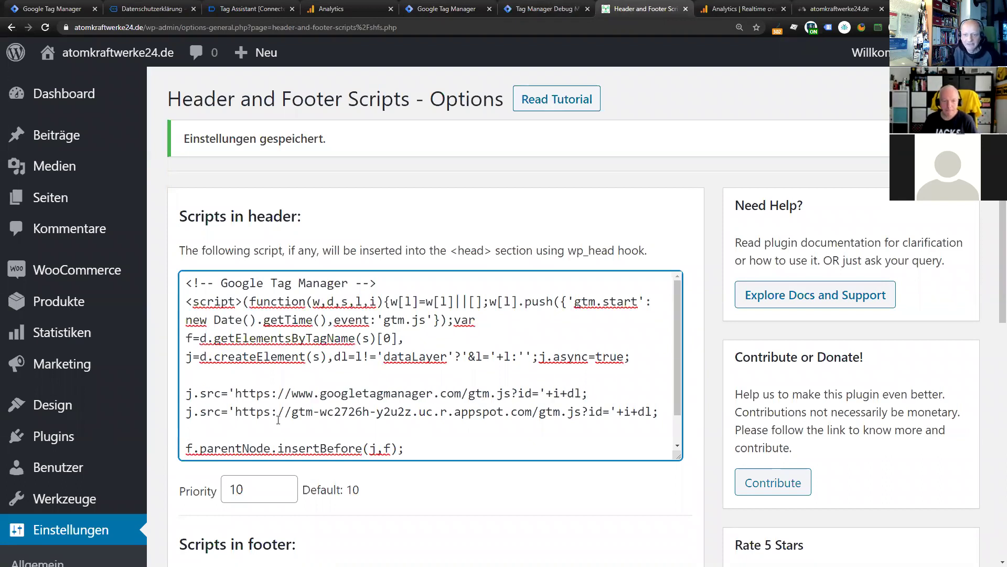
pyautogui.write('//')
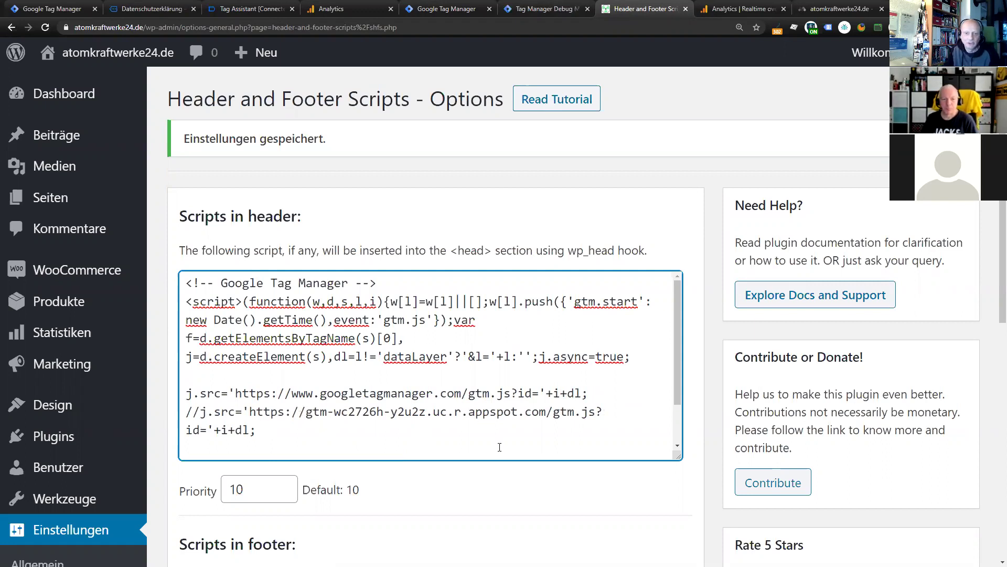
pyautogui.scroll(-10, 500, 447)
pyautogui.click(229, 434)
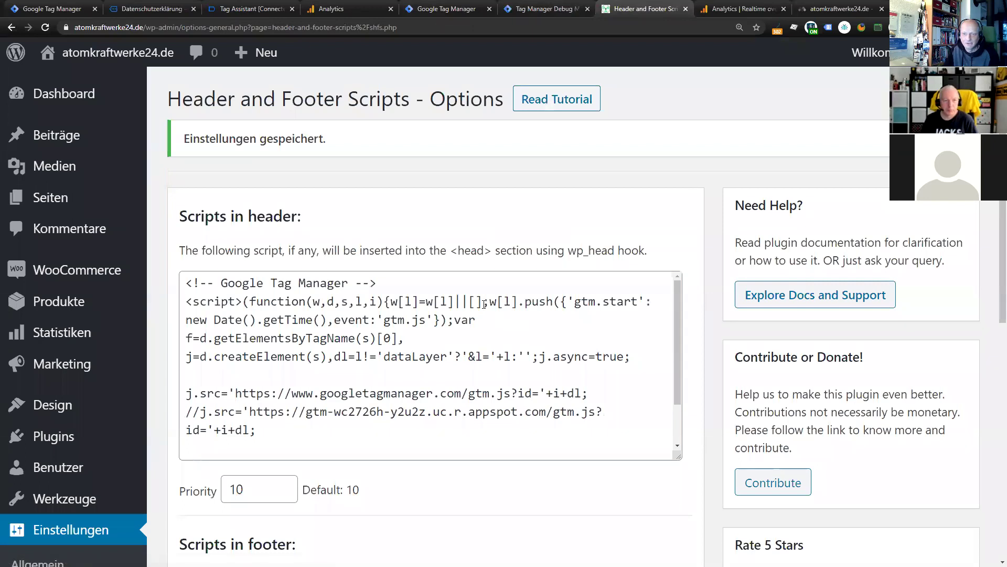
# Reload the Datenschutzerklärung page and examine which tags fired for its latest page load in Tag Assistant
pyautogui.click(151, 9)
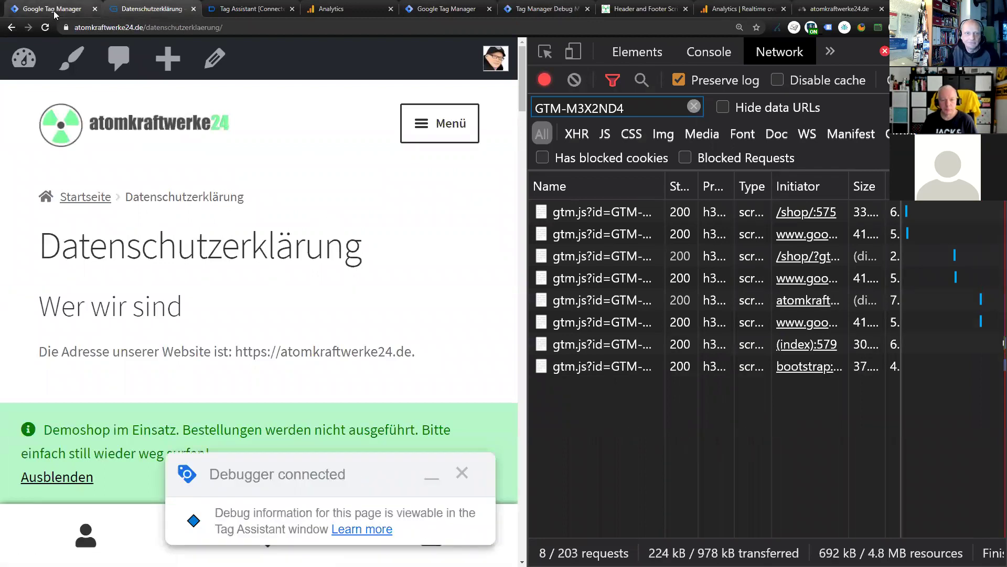
pyautogui.click(250, 9)
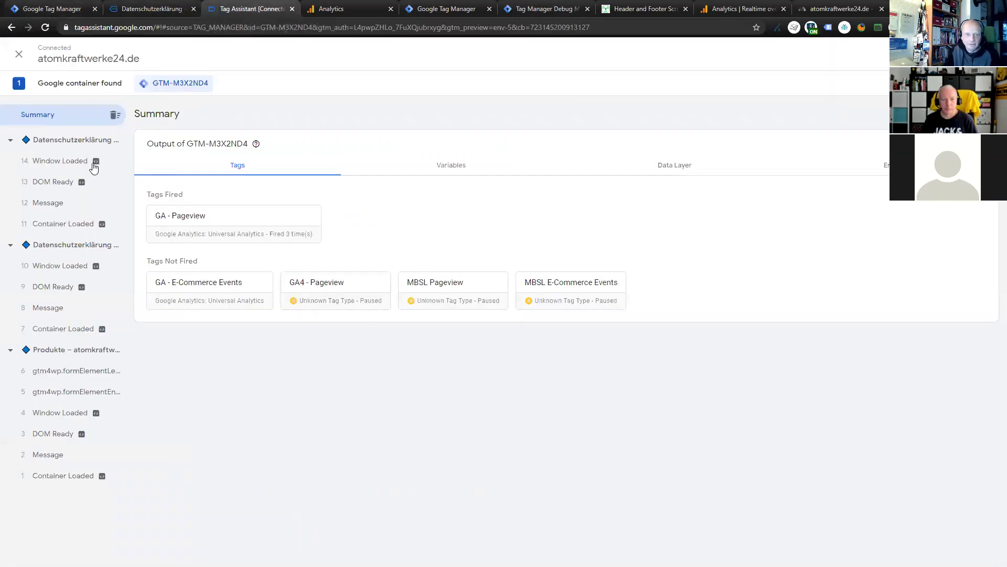
pyautogui.click(58, 142)
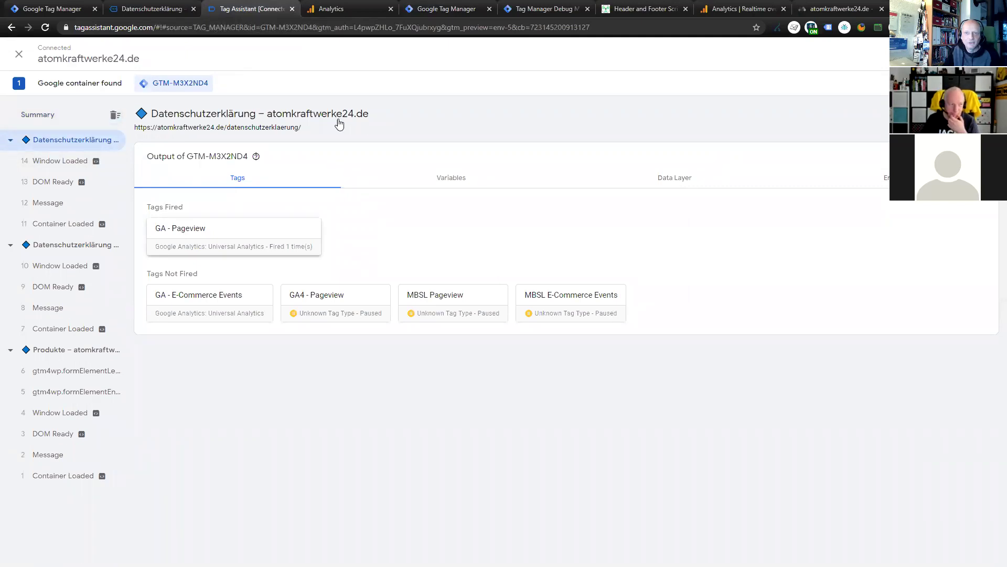
# Examine the page_view event's request, event data and fired tags in the server container's debug view
pyautogui.click(539, 16)
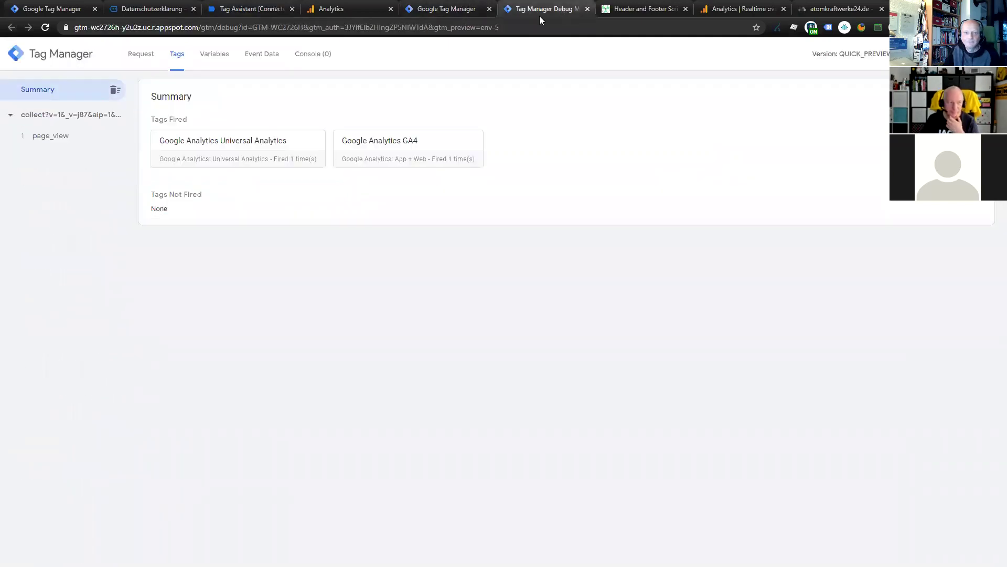
pyautogui.click(52, 135)
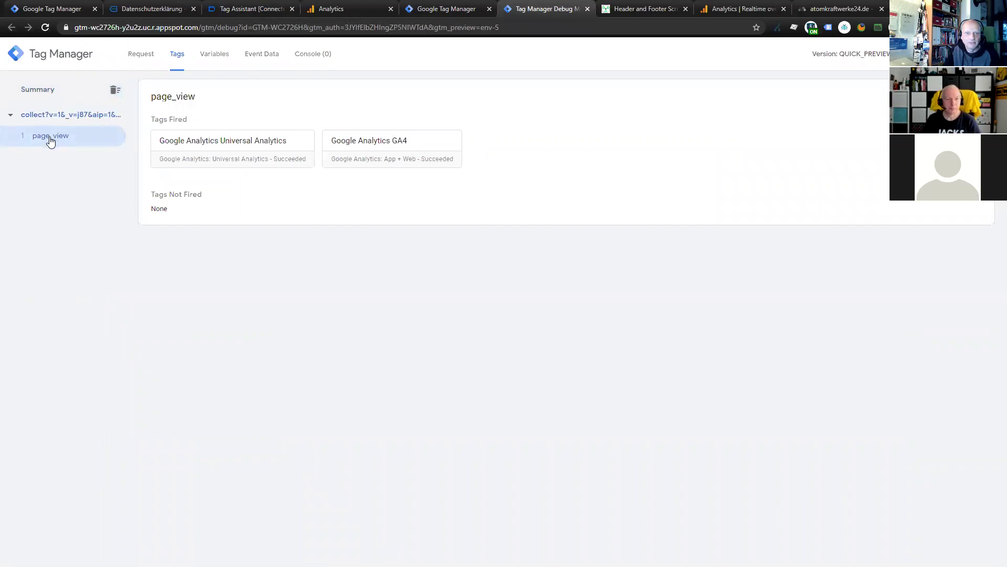
pyautogui.click(141, 55)
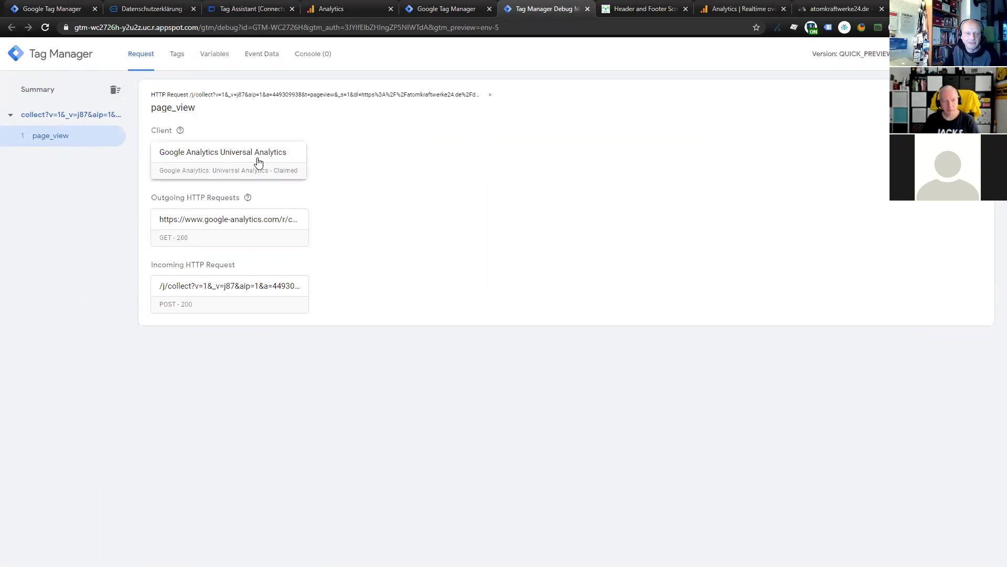
pyautogui.click(278, 56)
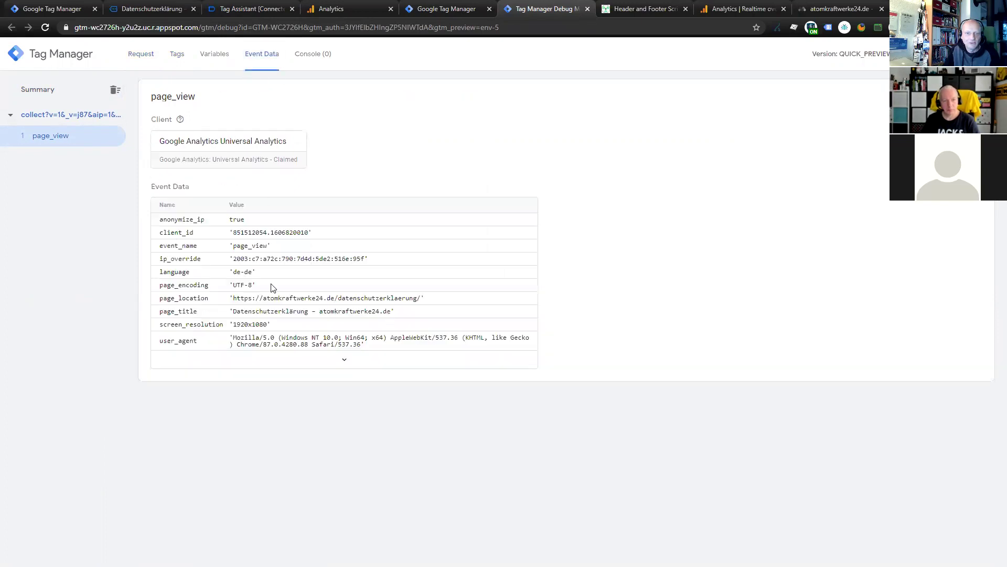
pyautogui.click(178, 55)
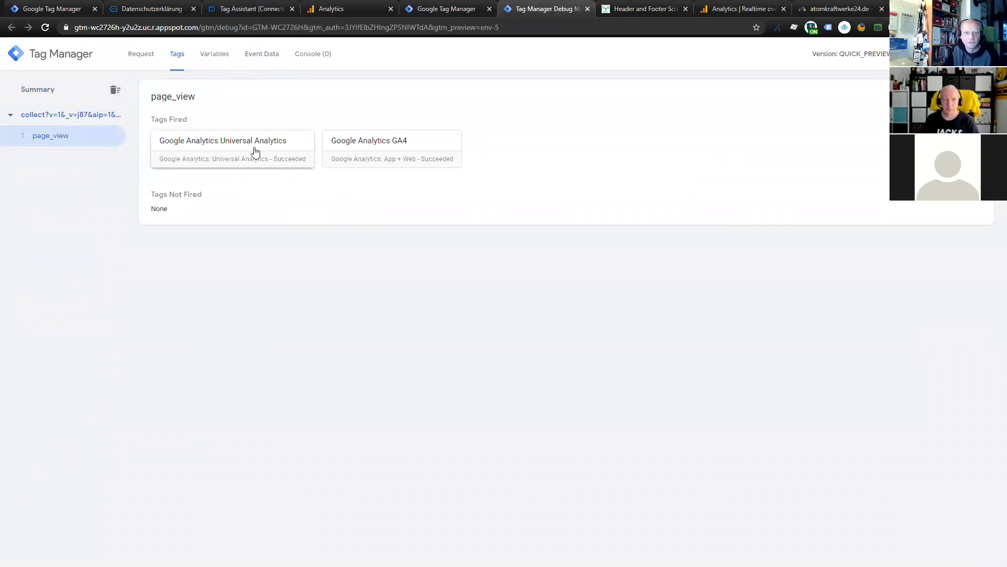
# Check the incoming hits in the realtime overviews of the Universal Analytics view and the GA4 property
pyautogui.click(353, 10)
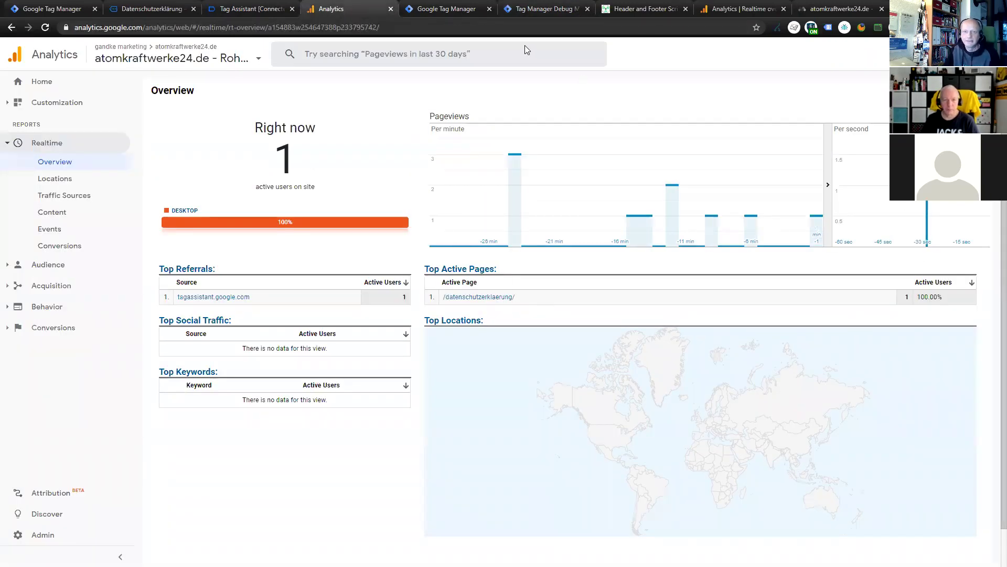
pyautogui.click(732, 10)
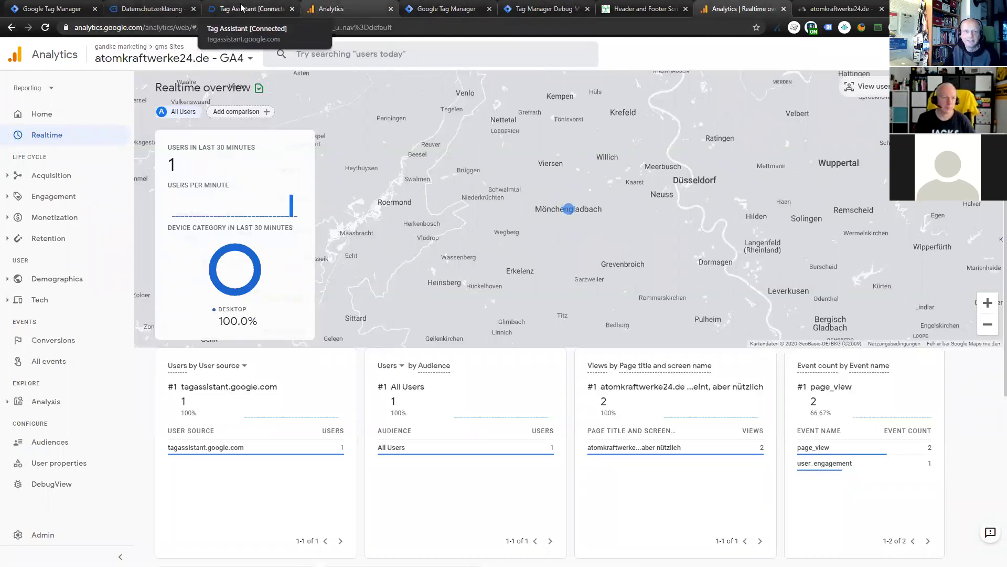
# Clear the shop page's network log, filter requests by "collect" and reload the page to record its tracking hits
pyautogui.click(153, 9)
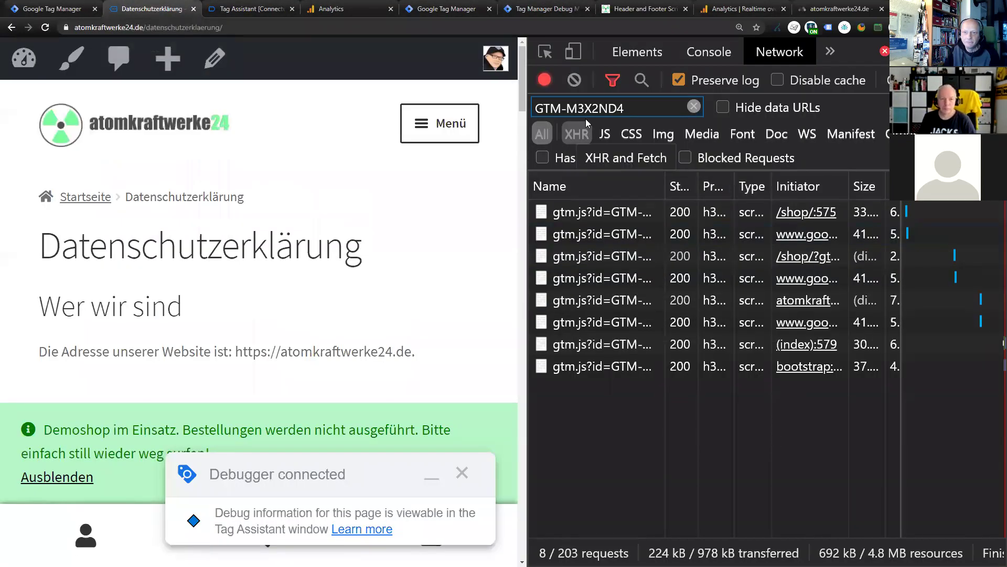
pyautogui.click(574, 79)
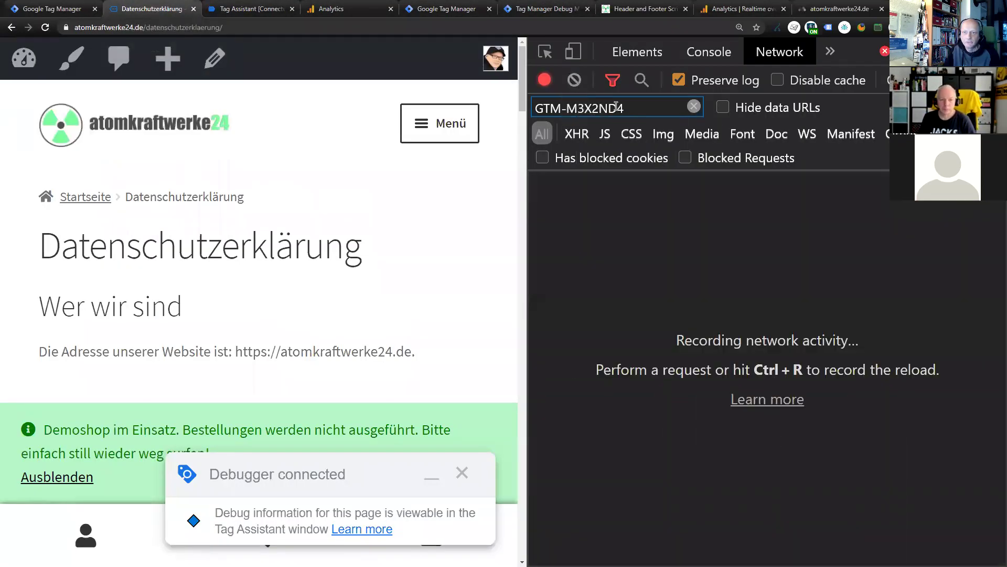
pyautogui.click(693, 106)
pyautogui.write('collect')
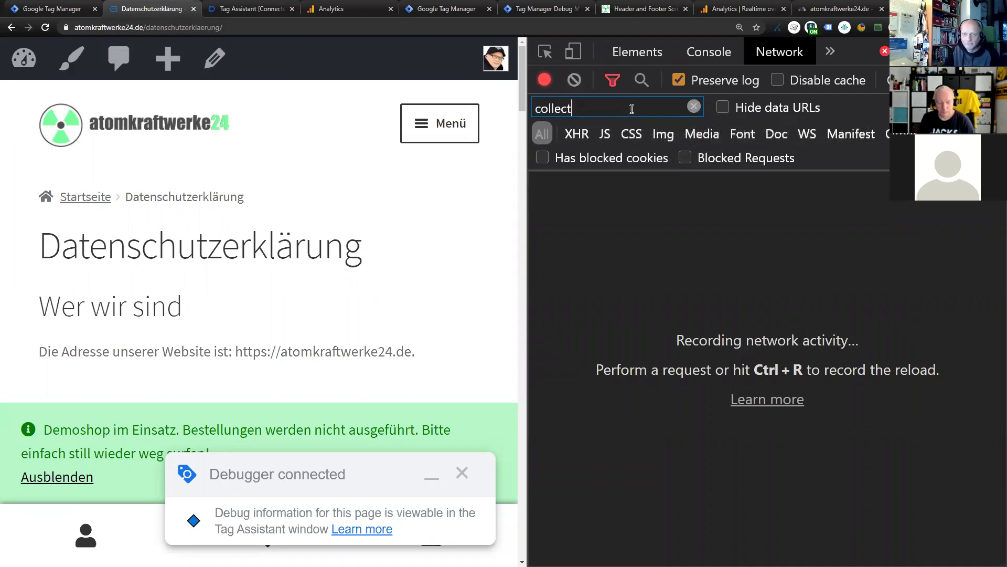
pyautogui.hotkey('ctrl', 'r')
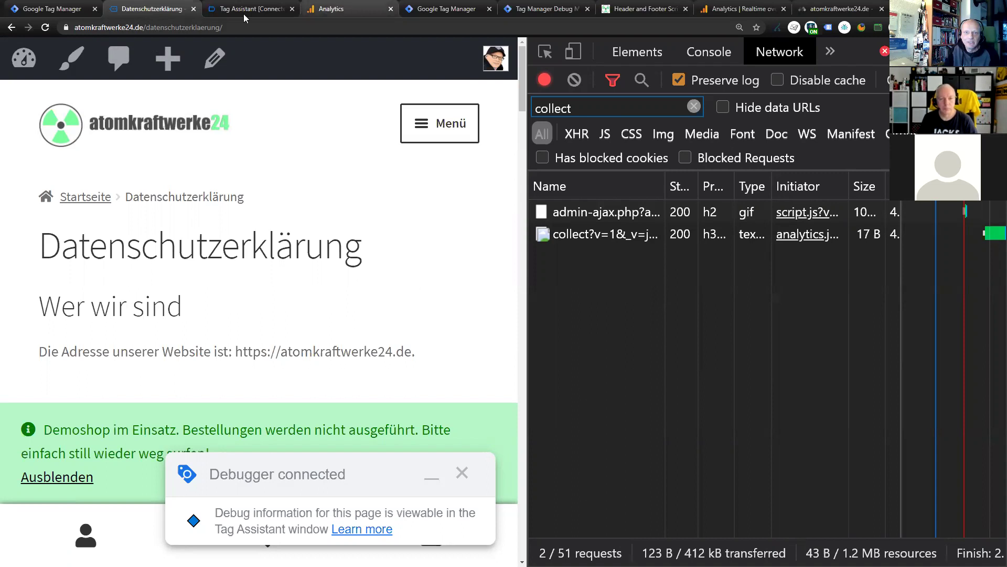
# In the server container, create a new Matomo tag and paste the endpoint URL for atomkraftwerke24.de/mt/matomo.php
pyautogui.click(460, 10)
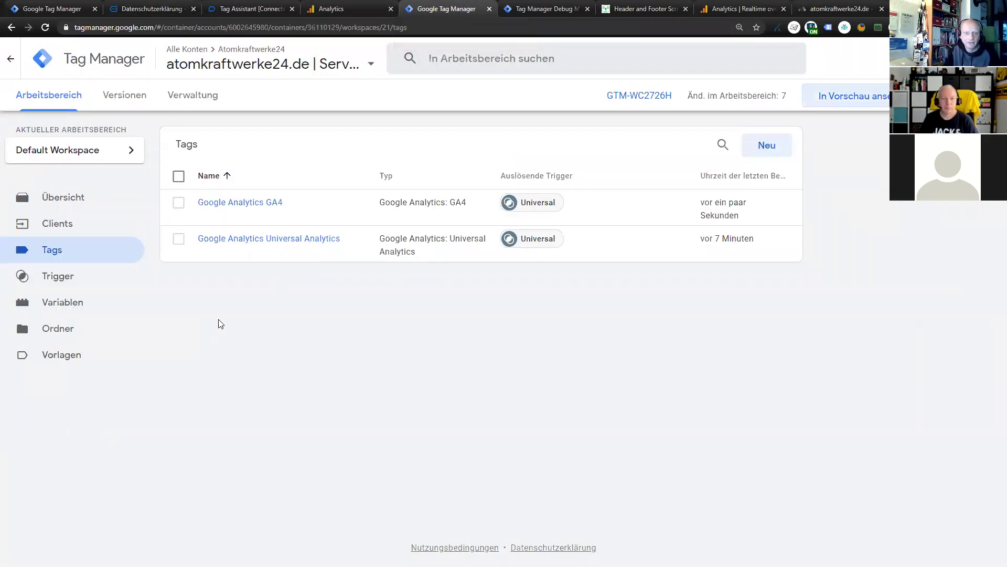
pyautogui.click(769, 147)
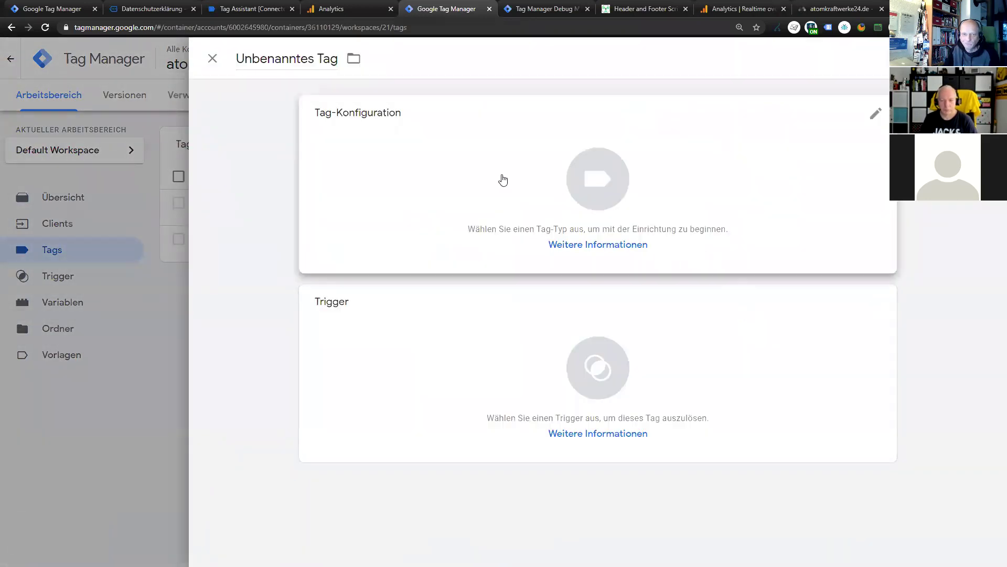
pyautogui.click(755, 271)
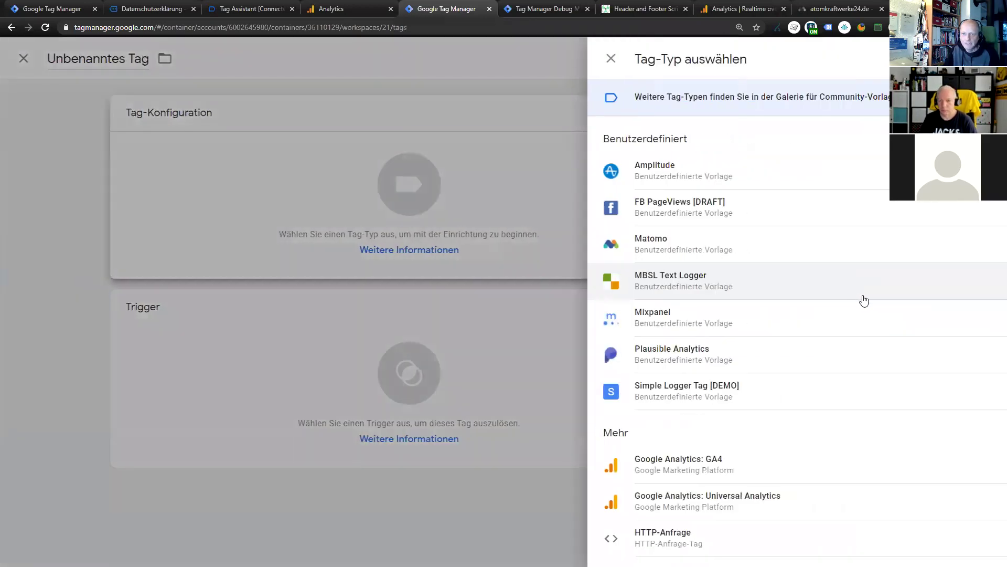
pyautogui.click(732, 254)
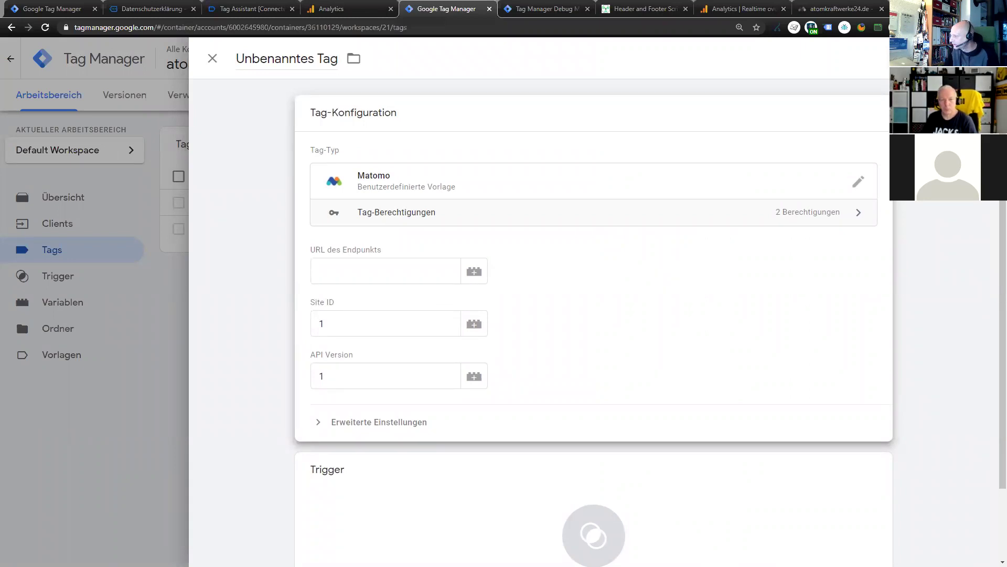
pyautogui.click(414, 264)
pyautogui.hotkey('ctrl', 'v')
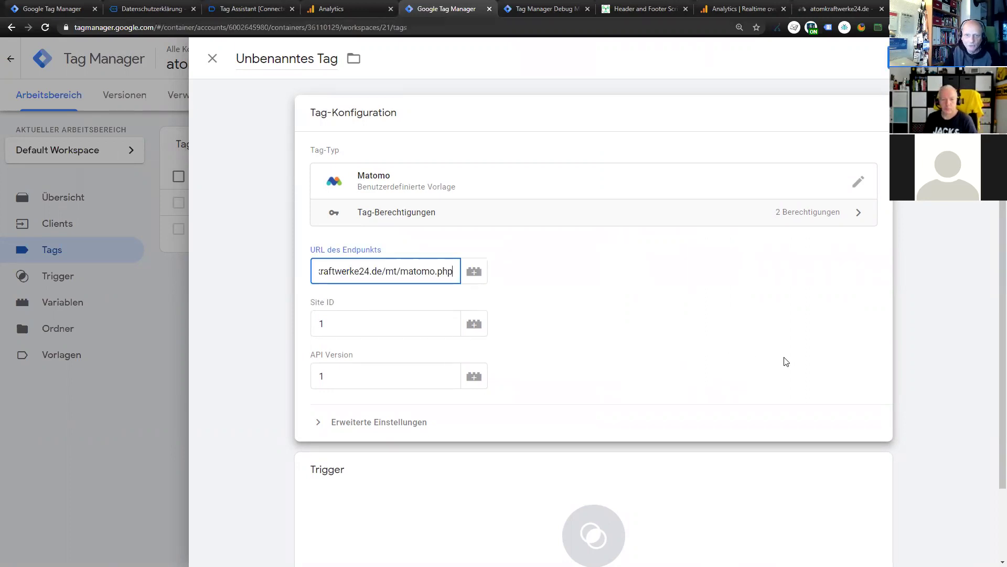
# Assign the Universal trigger to the new tag and save it under the name Matomo
pyautogui.scroll(-1, 420, 283)
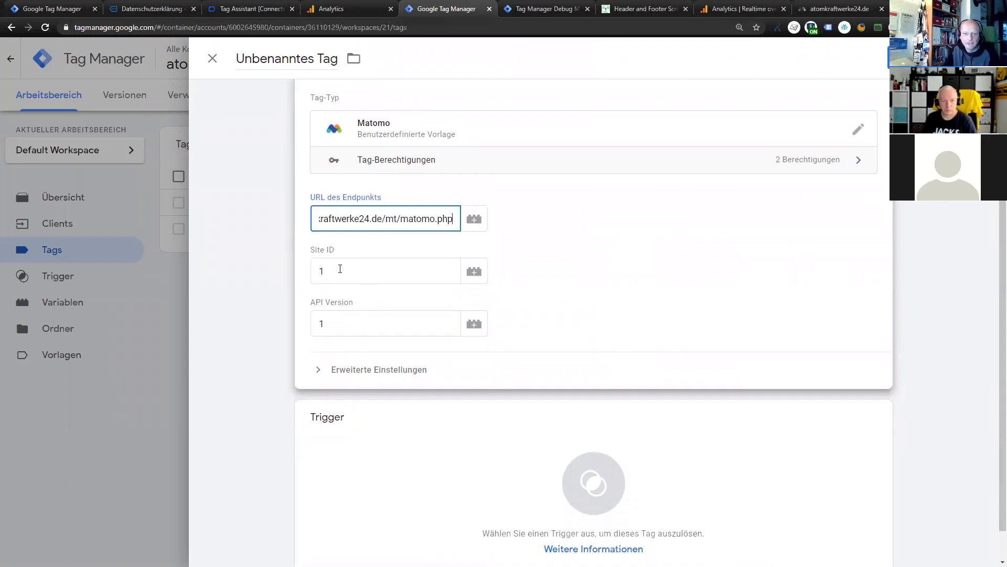
pyautogui.scroll(-1, 665, 334)
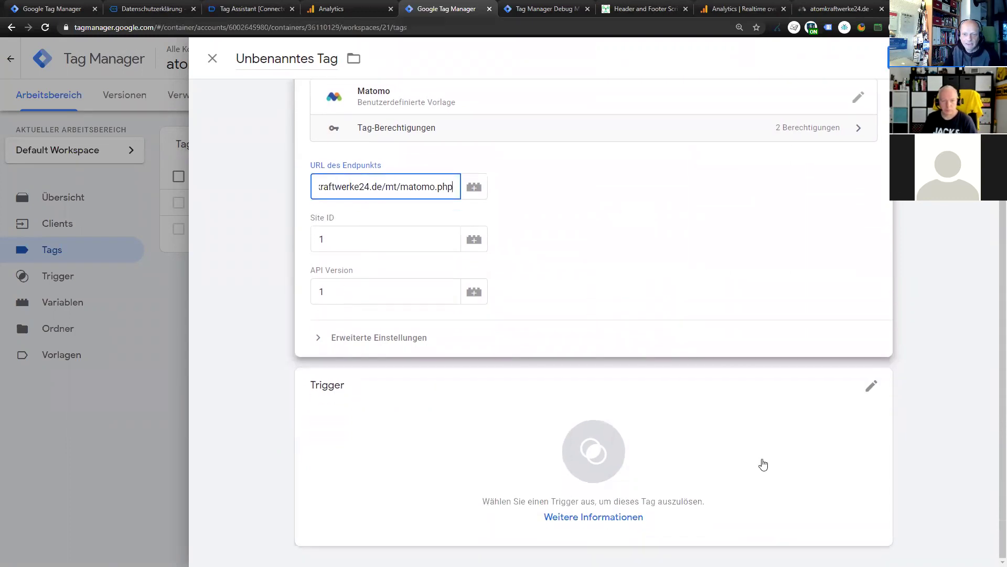
pyautogui.click(762, 465)
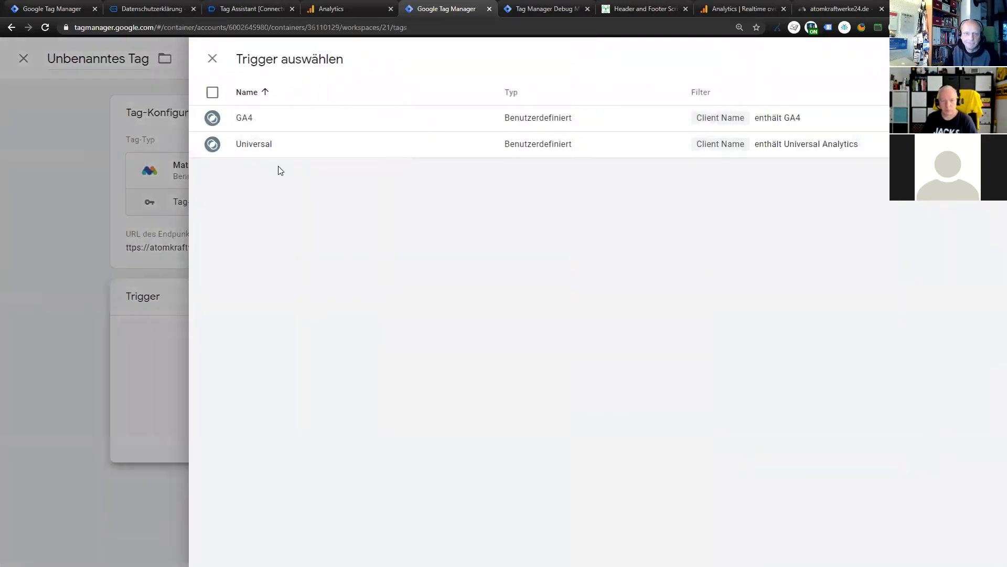
pyautogui.click(265, 142)
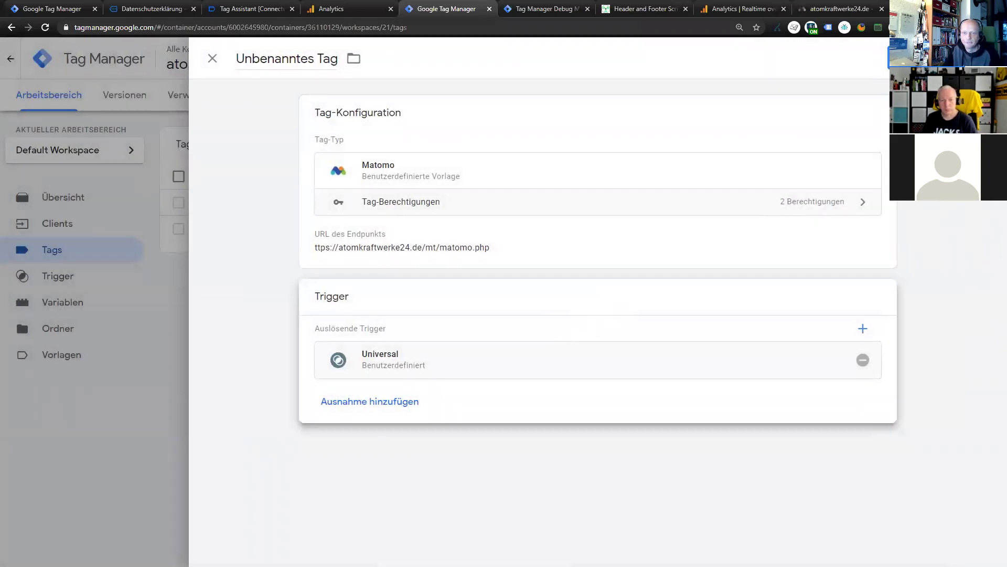
pyautogui.click(892, 58)
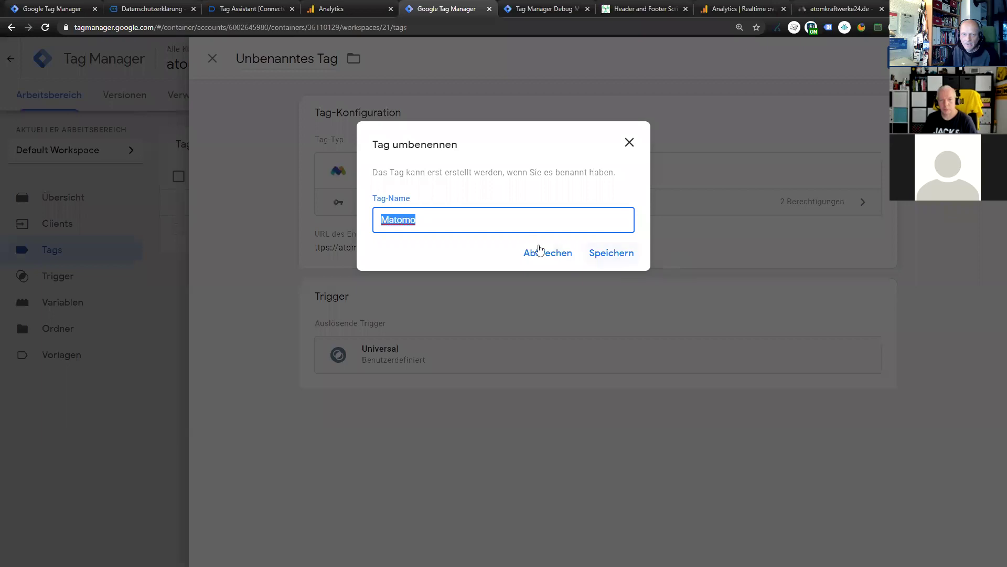
pyautogui.click(621, 259)
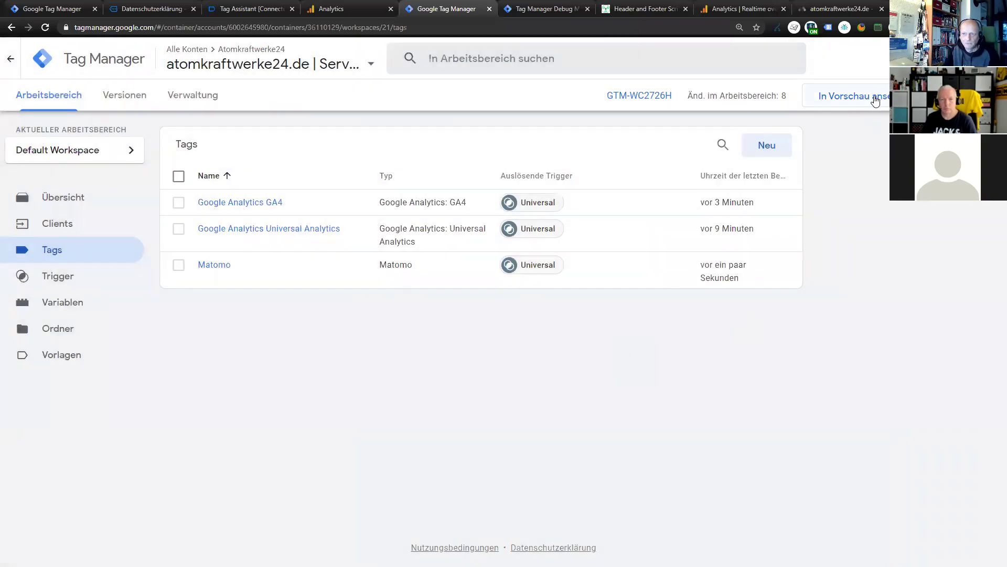
# Start the server container's preview, reload the shop's Datenschutzerklärung page and return to the debug view
pyautogui.click(875, 101)
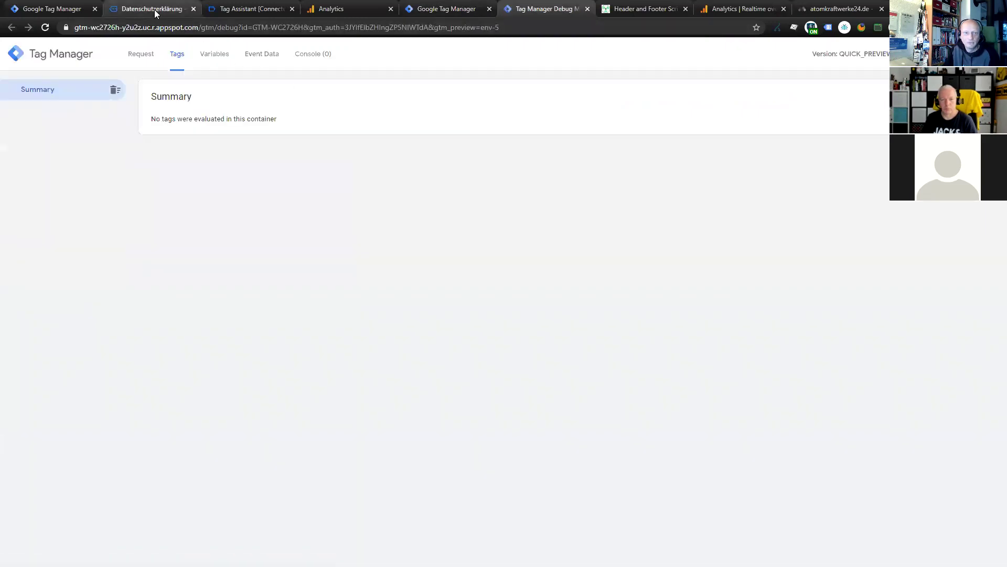
pyautogui.click(154, 9)
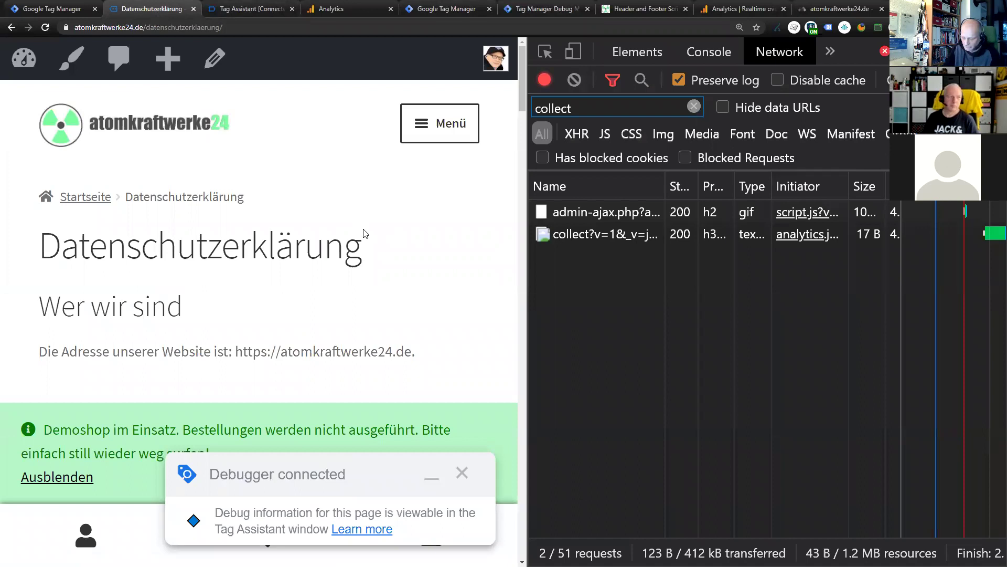
pyautogui.click(45, 27)
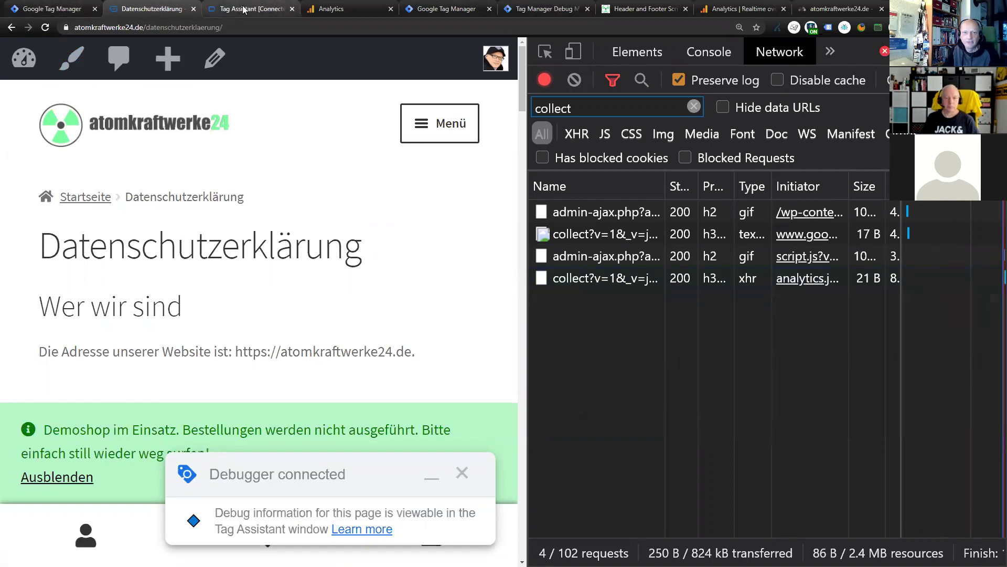
pyautogui.click(448, 9)
pyautogui.click(546, 6)
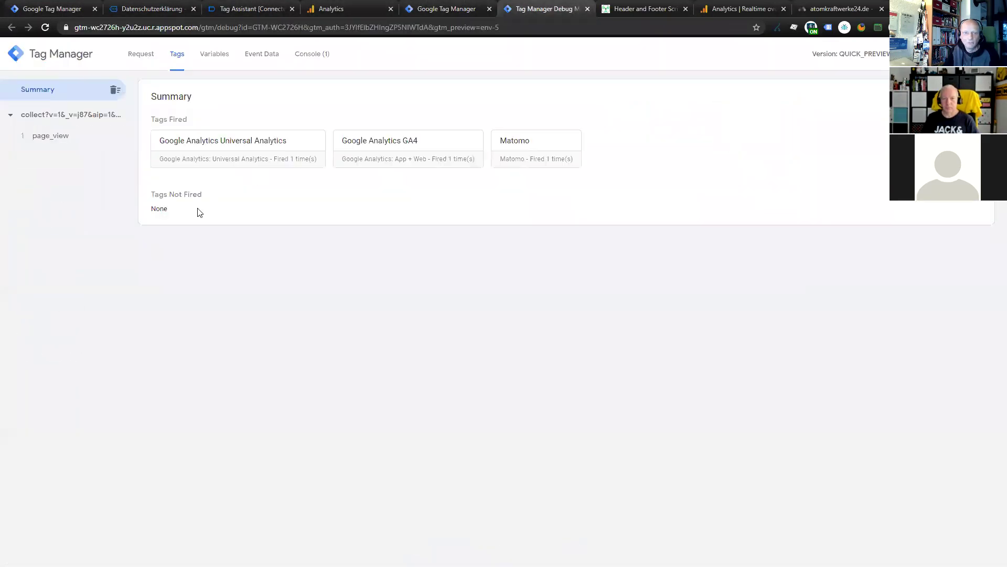
# Inspect the Matomo tag's details and the console messages for the page_view event
pyautogui.click(58, 136)
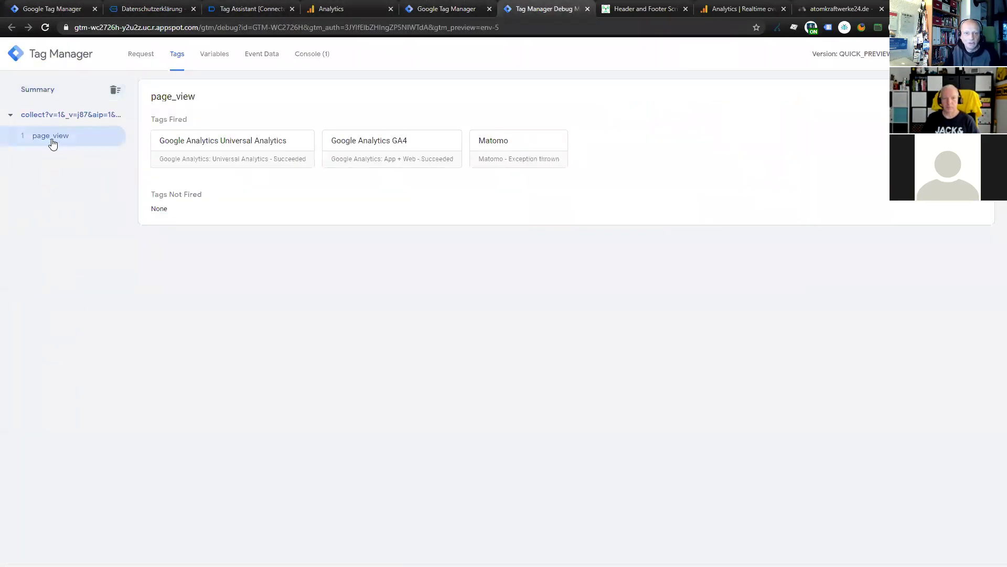
pyautogui.click(518, 163)
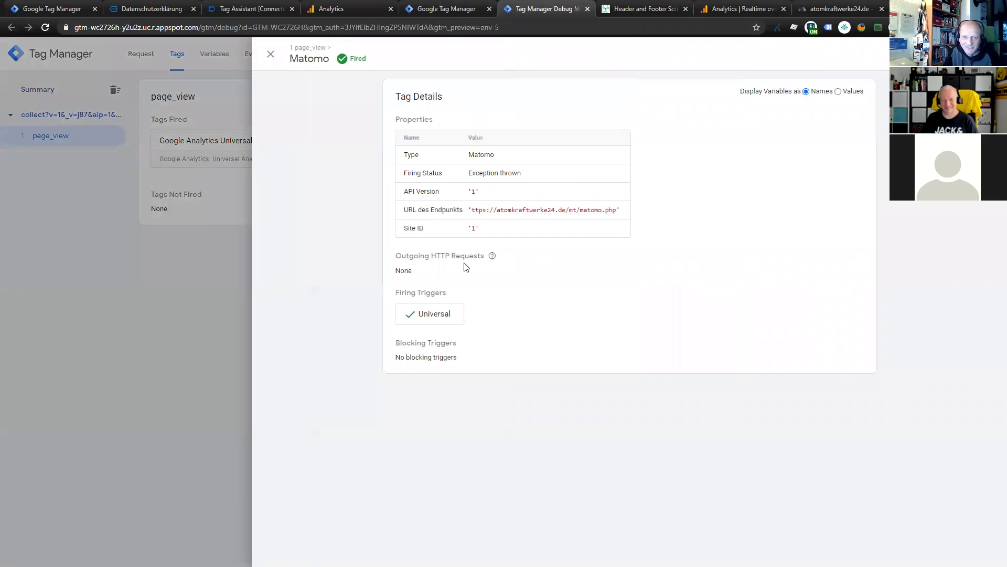
pyautogui.click(270, 55)
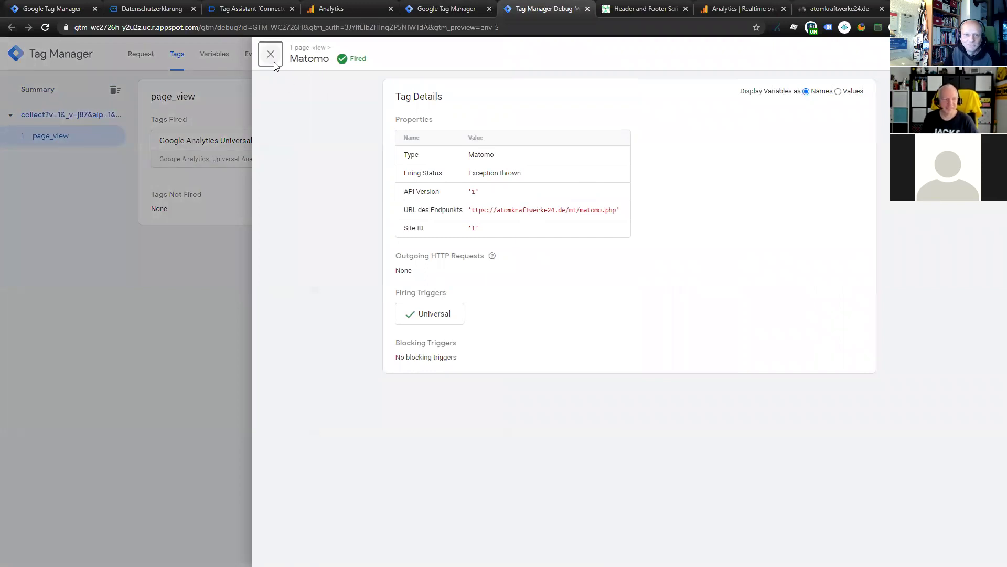
pyautogui.click(313, 55)
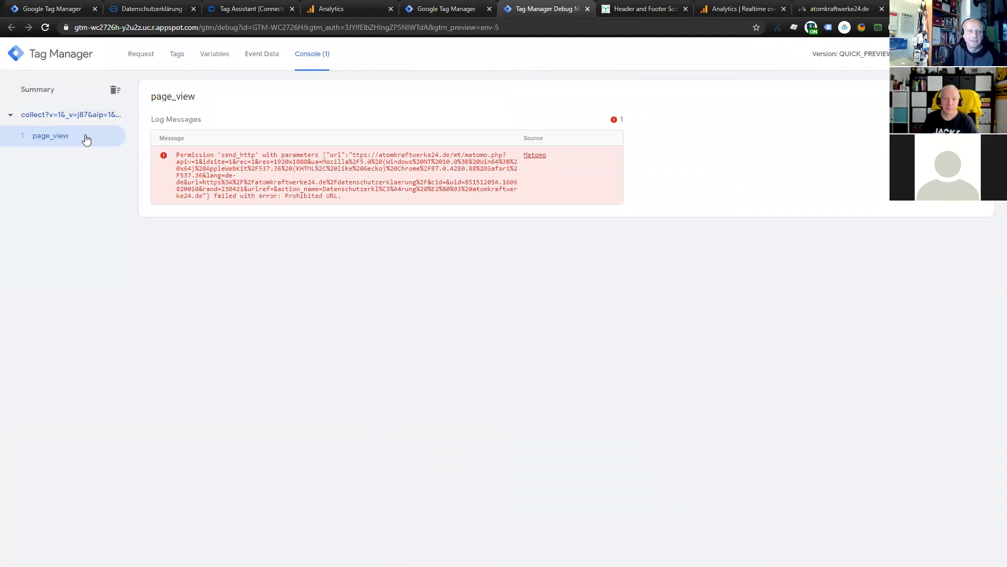
# Review the Matomo tag's configuration and the allowed URLs in the Matomo tag template's HTTP request permission
pyautogui.click(446, 9)
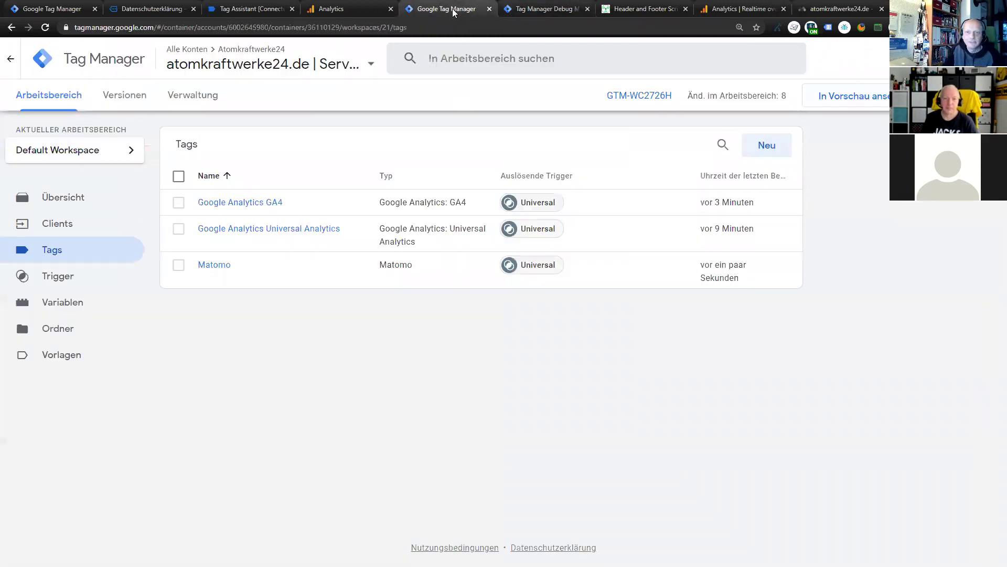
pyautogui.click(215, 265)
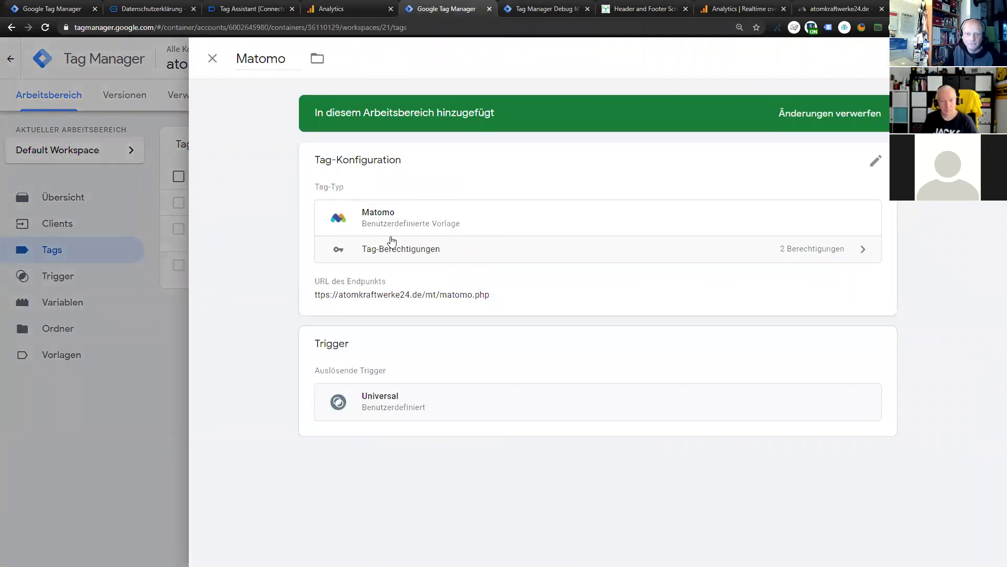
pyautogui.click(212, 59)
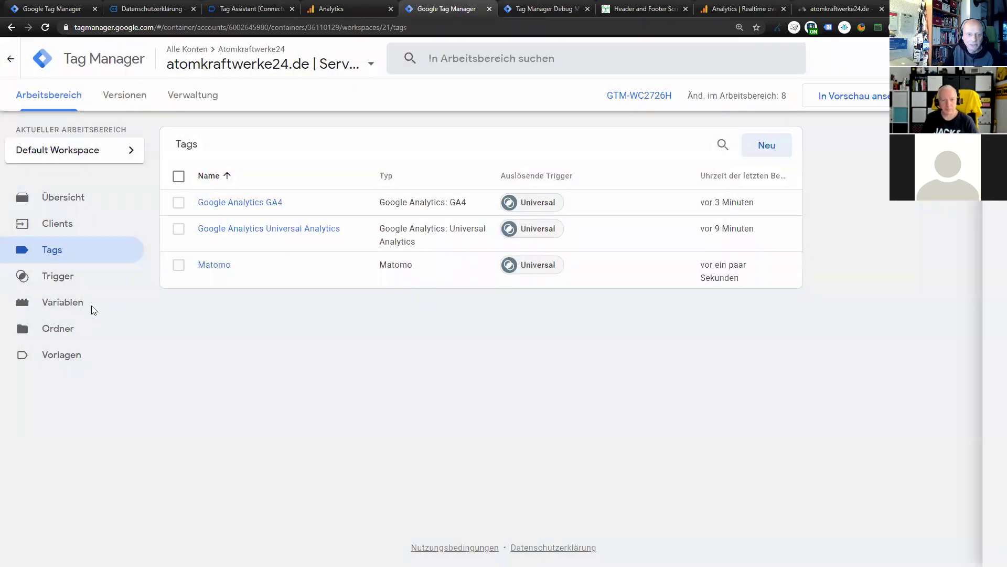
pyautogui.click(80, 356)
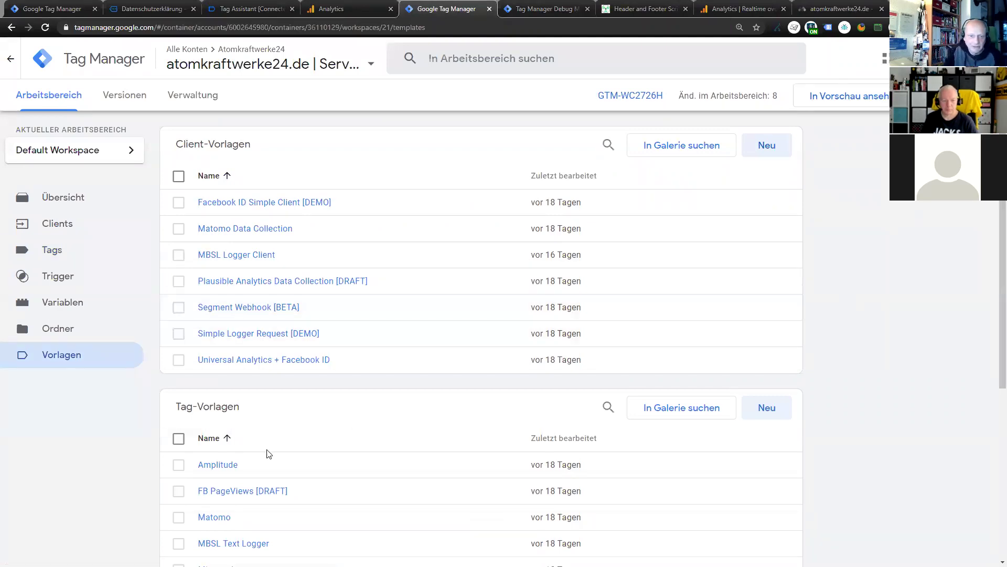
pyautogui.scroll(-3, 263, 461)
pyautogui.click(215, 362)
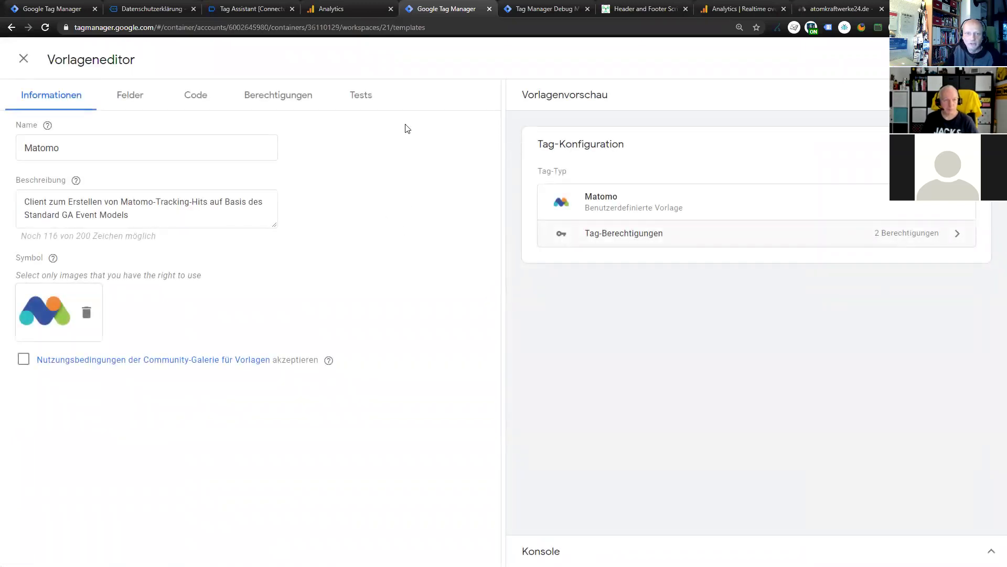
pyautogui.click(274, 100)
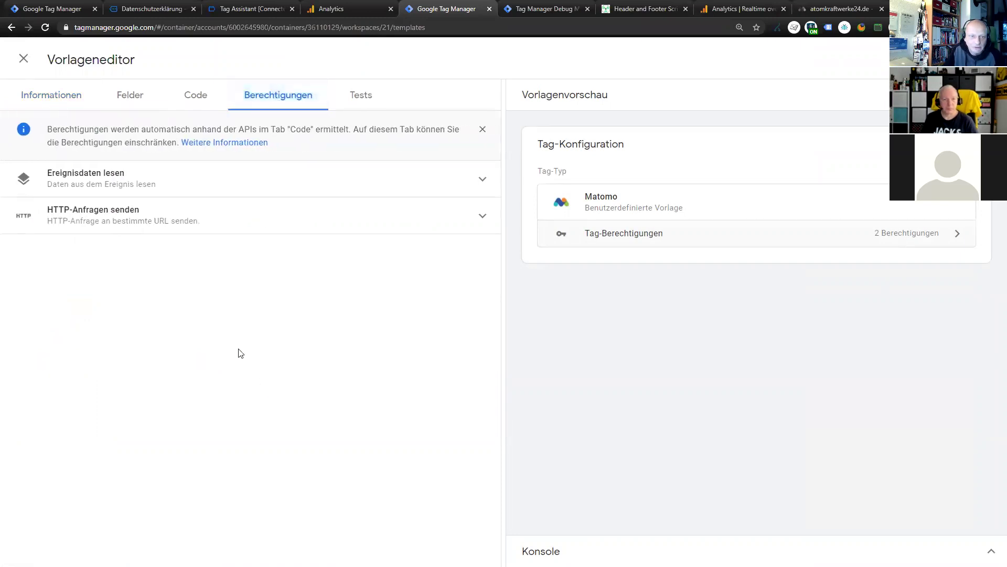
pyautogui.click(130, 220)
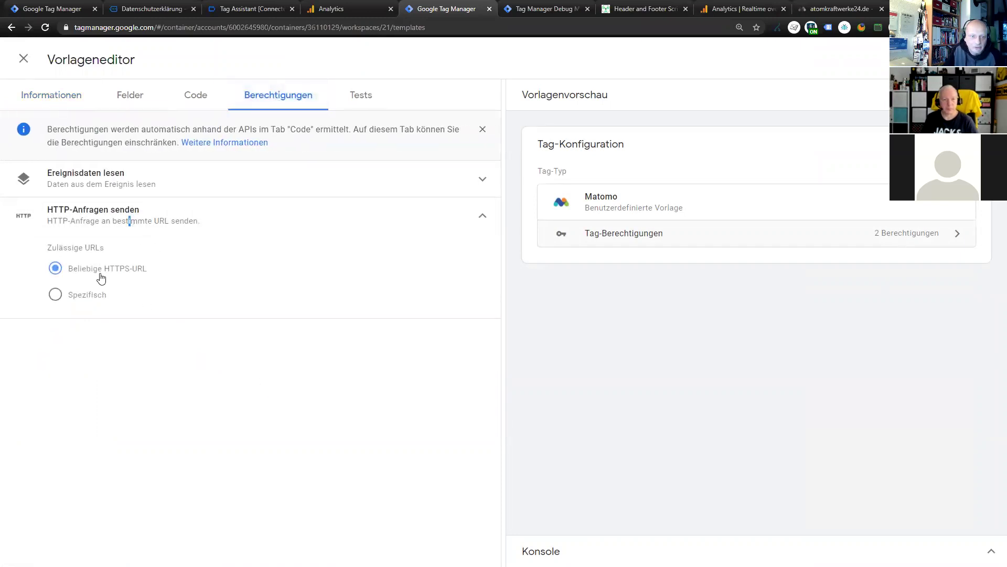
pyautogui.click(62, 9)
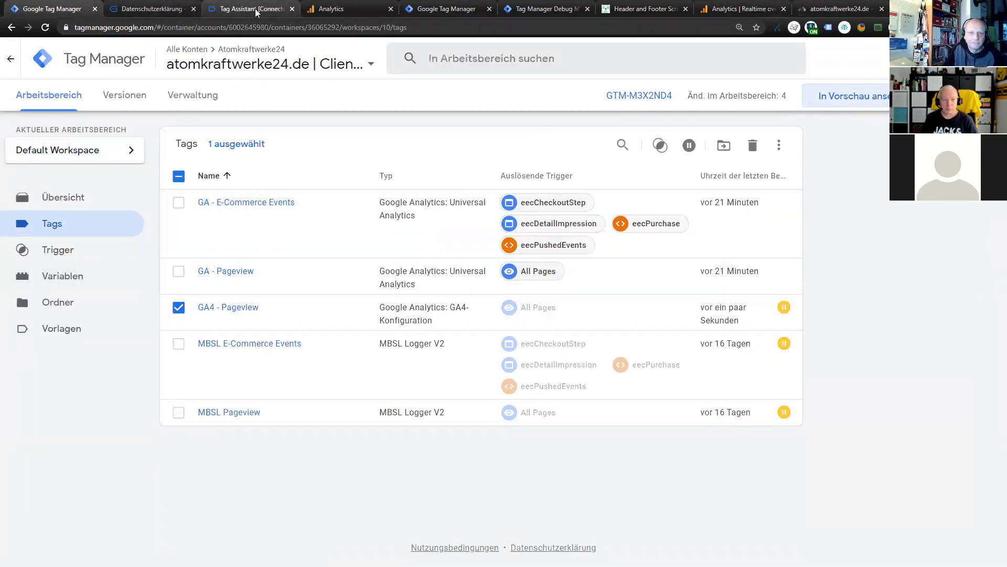
pyautogui.click(456, 9)
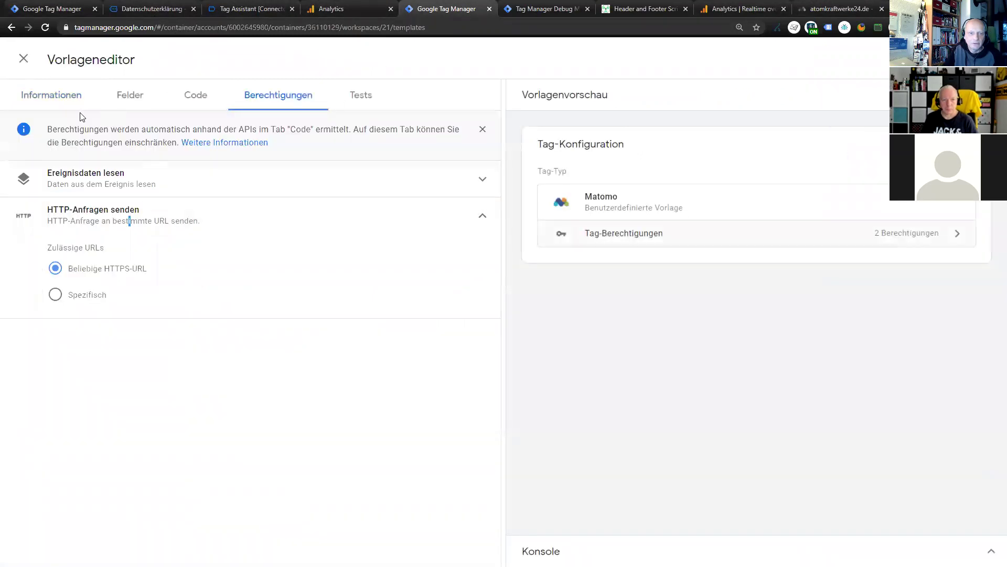
pyautogui.click(23, 58)
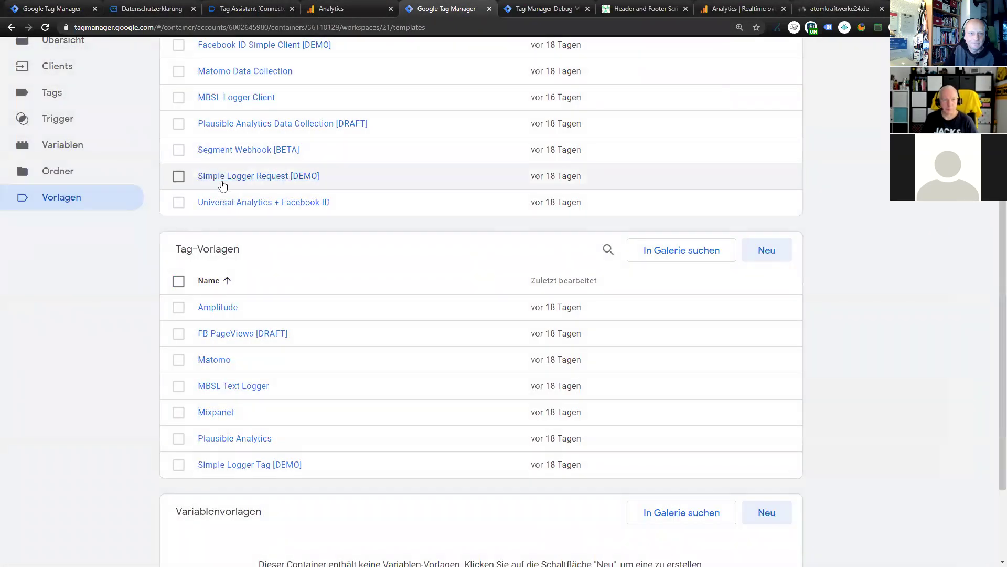
pyautogui.scroll(3, 223, 185)
pyautogui.click(76, 252)
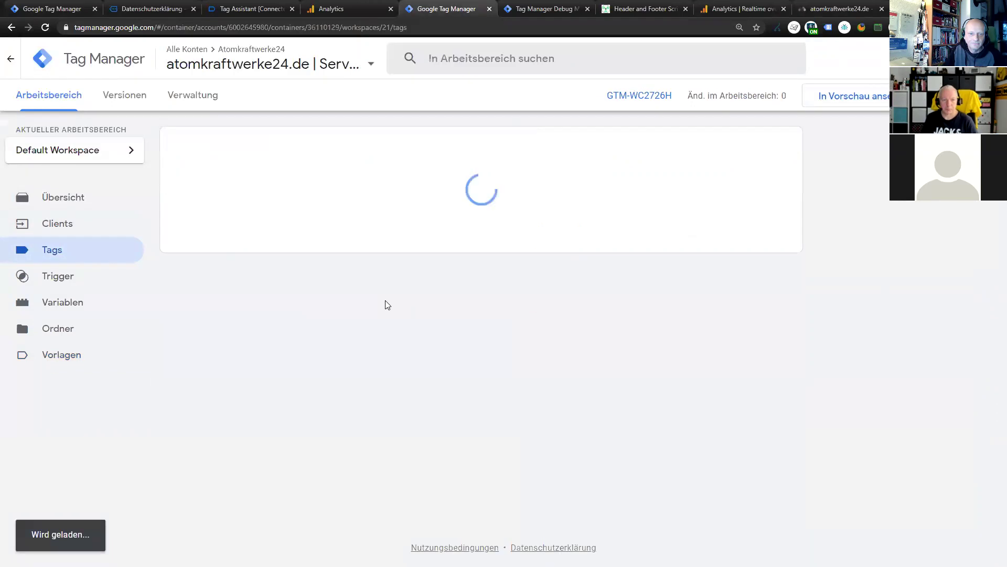
pyautogui.click(217, 265)
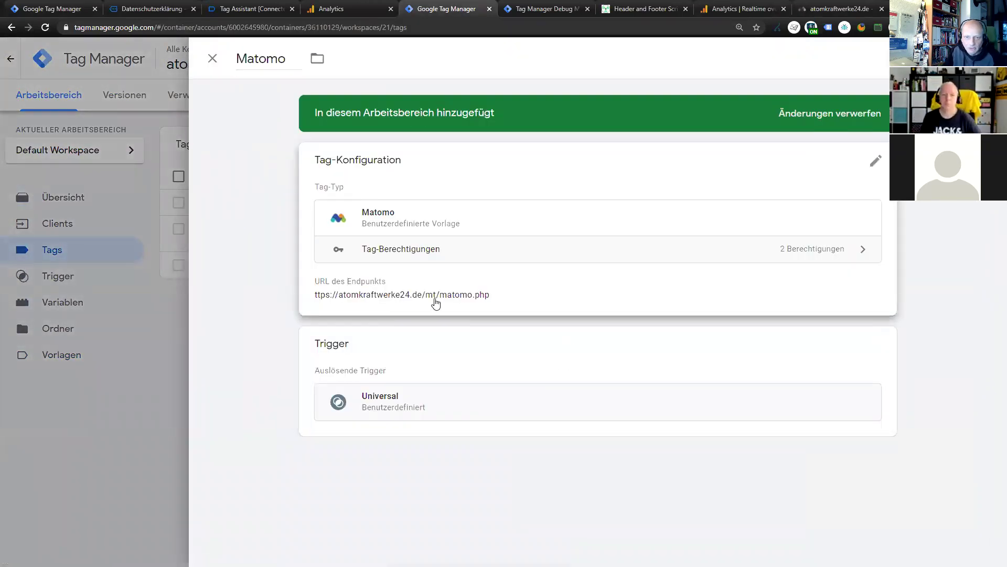
pyautogui.click(435, 302)
pyautogui.click(364, 278)
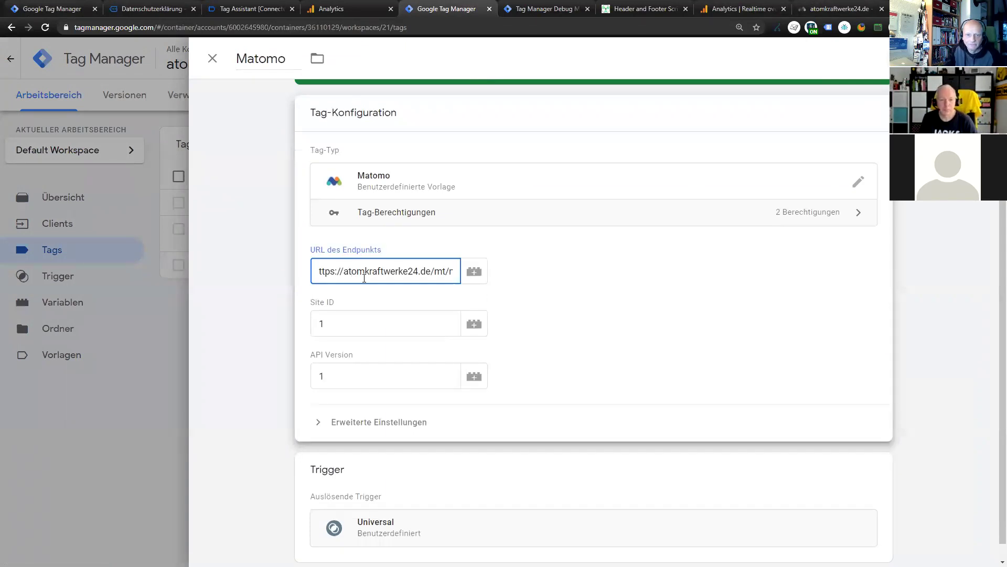
pyautogui.press('Left')
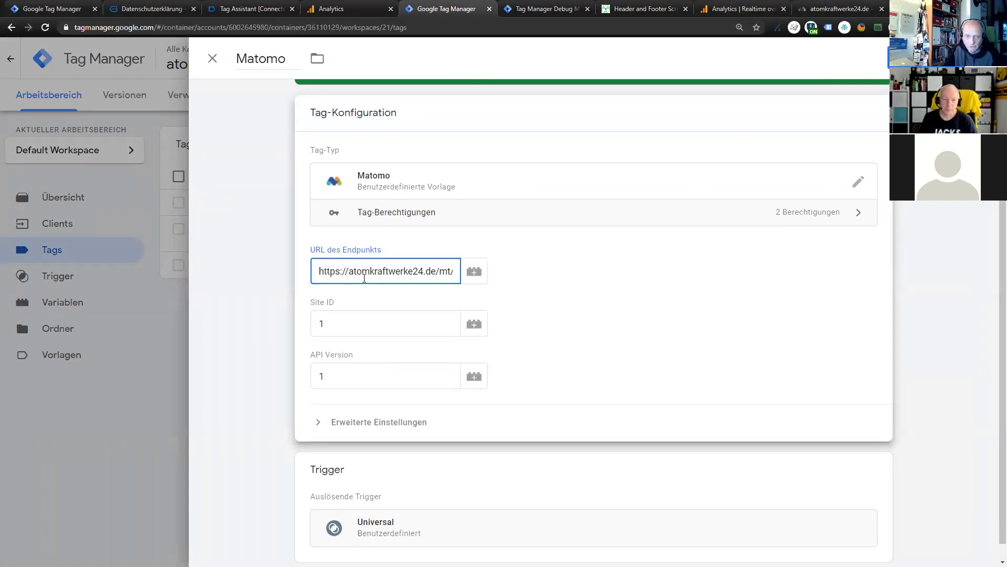
pyautogui.click(889, 59)
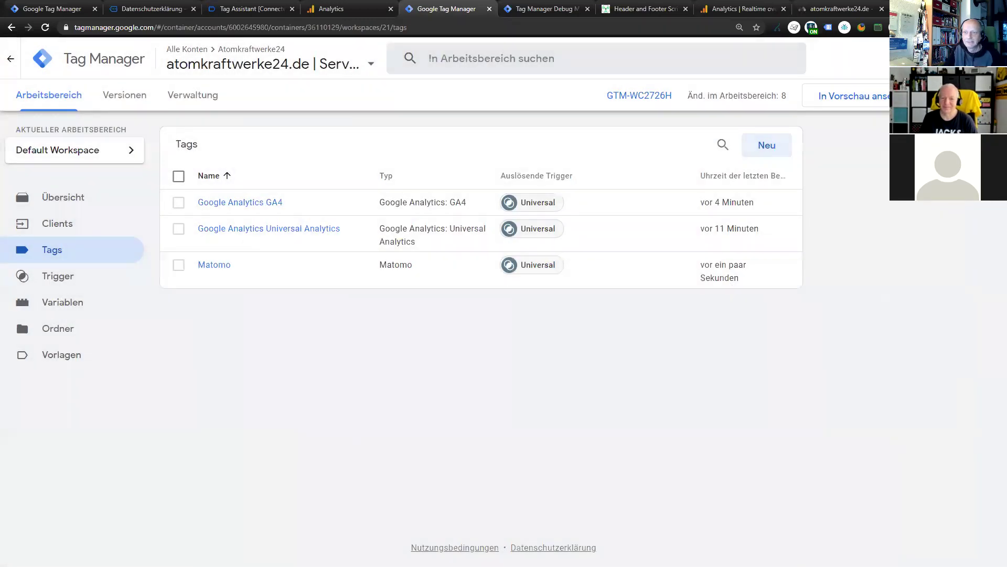
# Refresh the server container's preview, reload the shop page and check which tags fire in the debug summary
pyautogui.click(875, 100)
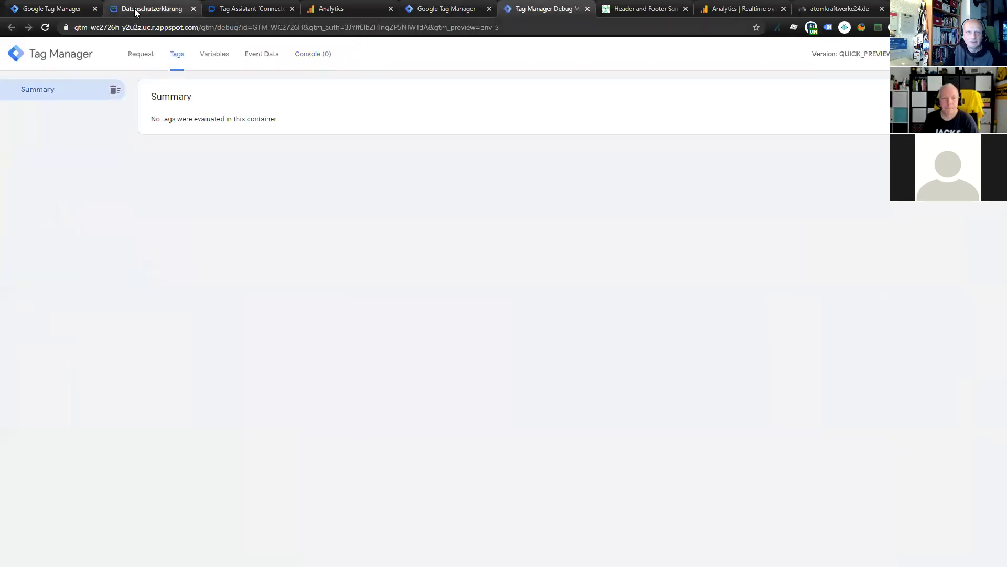
pyautogui.click(134, 8)
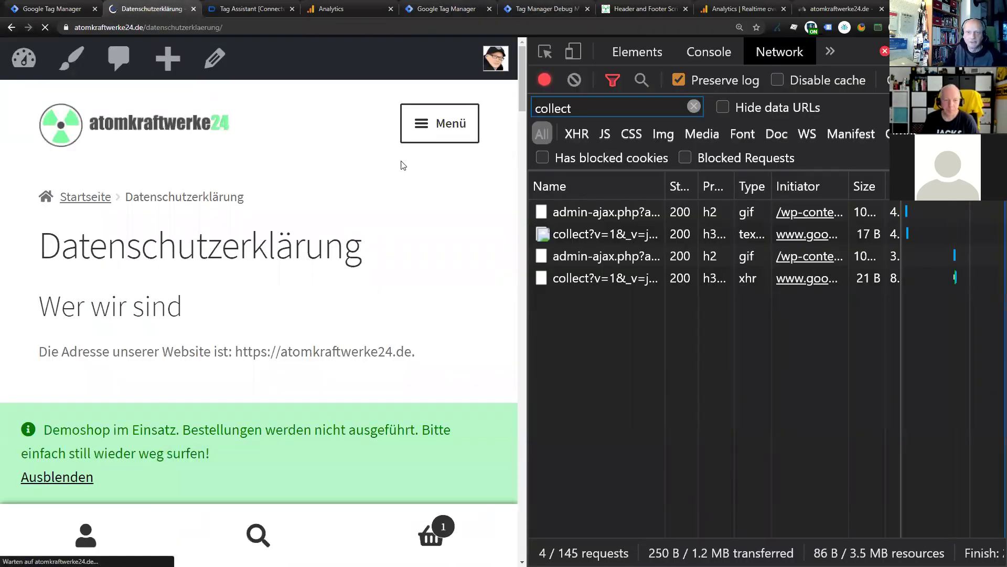
pyautogui.click(555, 11)
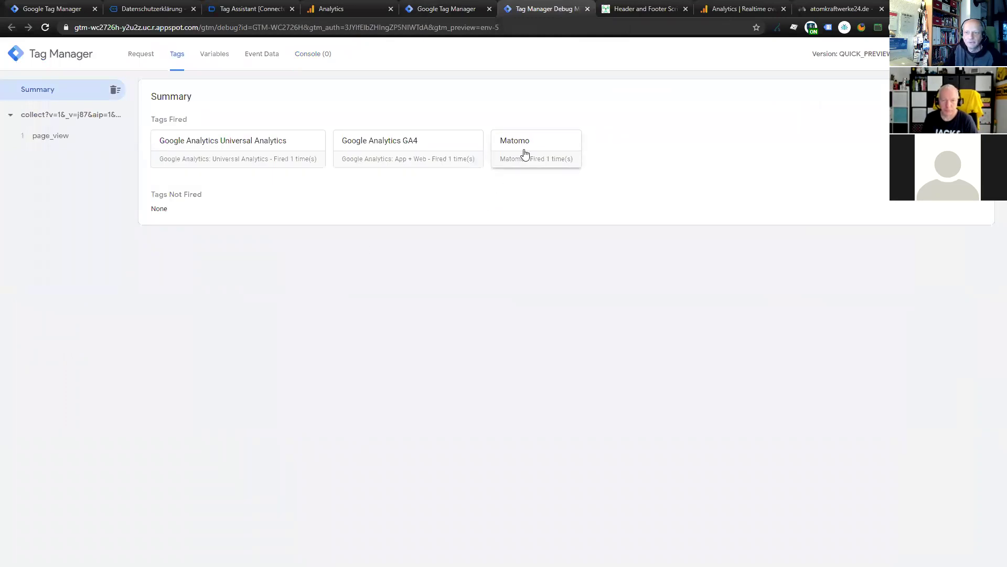
# Check Matomo's real-time visits report for the forwarded page view
pyautogui.click(834, 9)
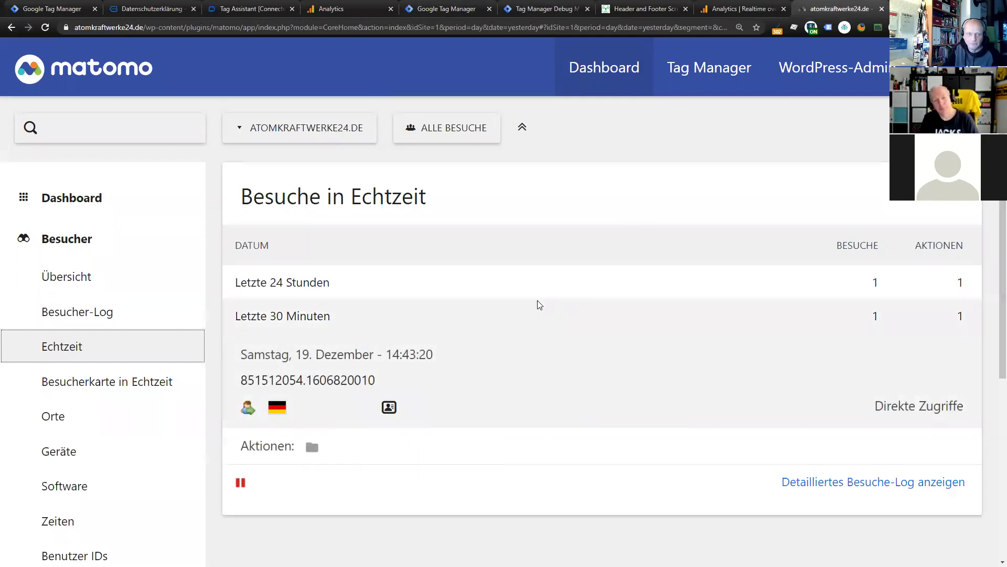
pyautogui.scroll(-3, 614, 332)
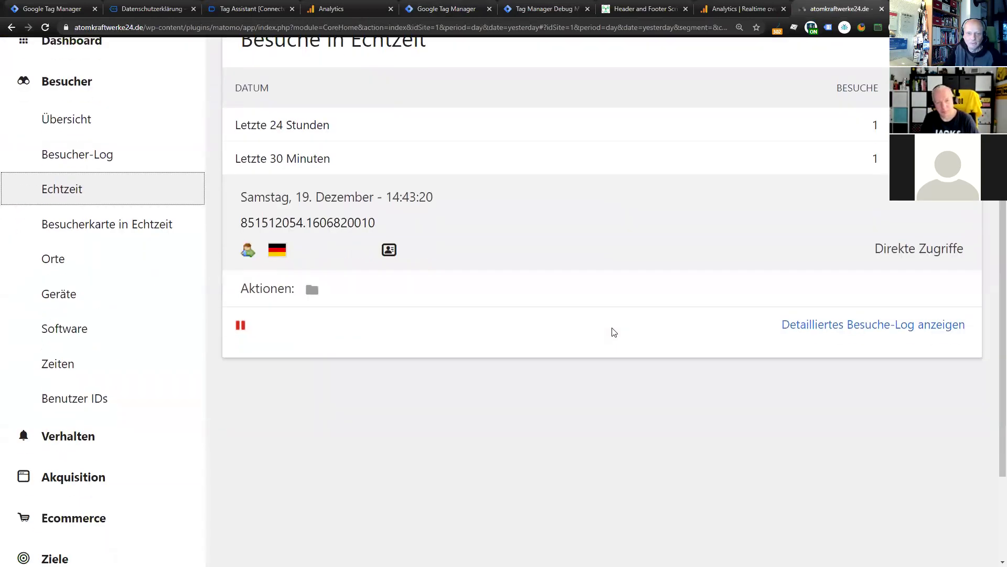
pyautogui.scroll(3, 634, 329)
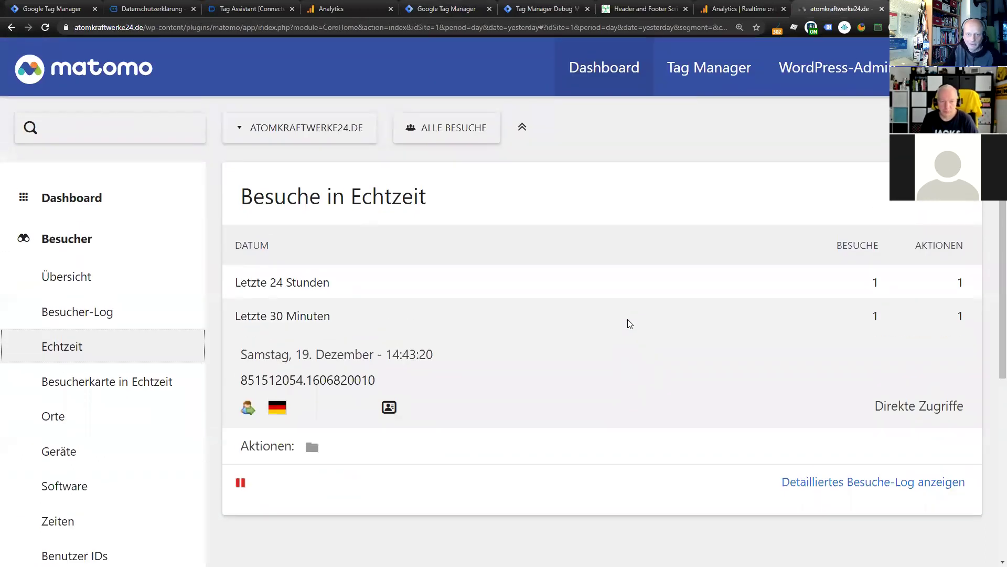
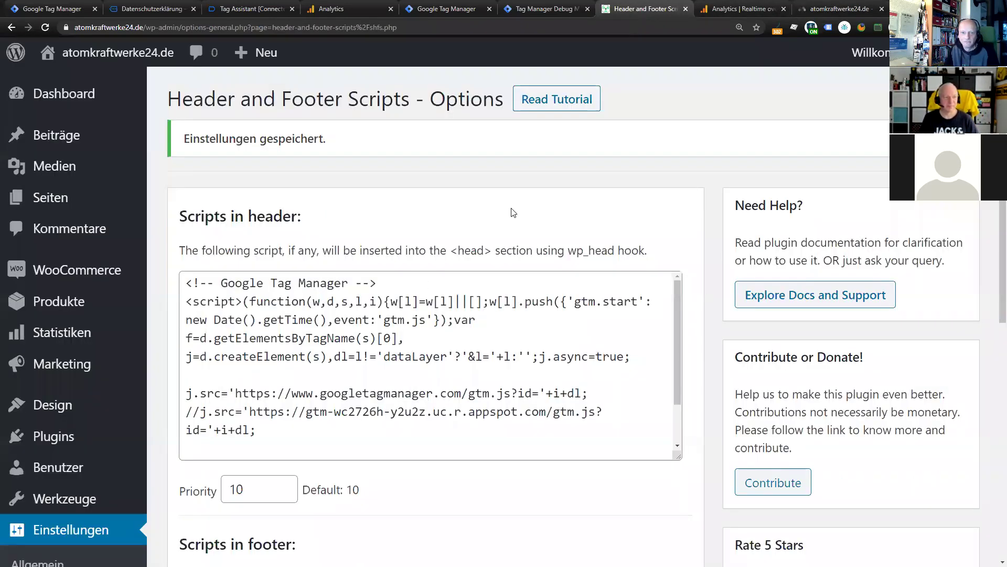
# In the client container, deselect GA4 - Pageview and pause the GA - E-Commerce Events and GA - Pageview tags
pyautogui.click(642, 9)
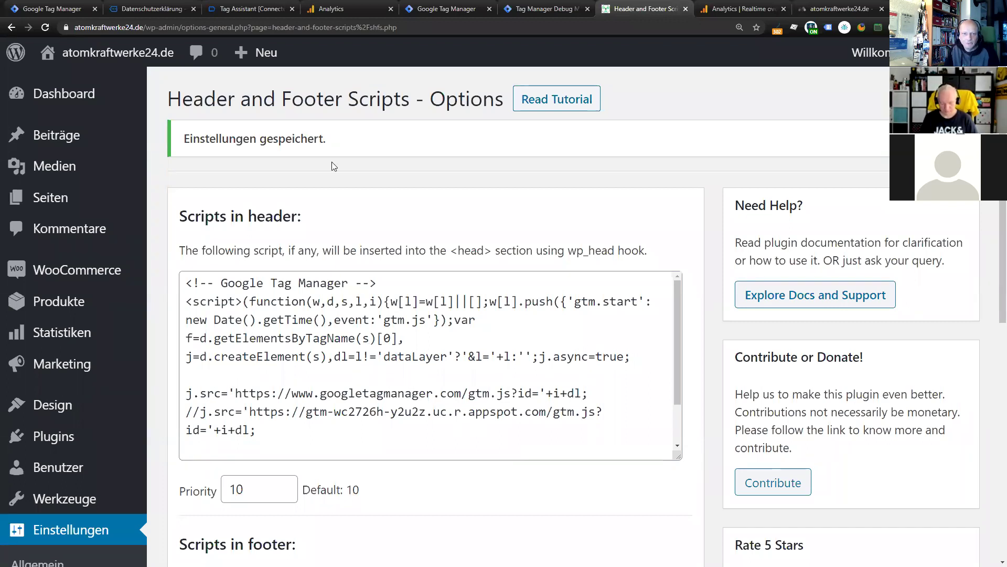
pyautogui.click(47, 10)
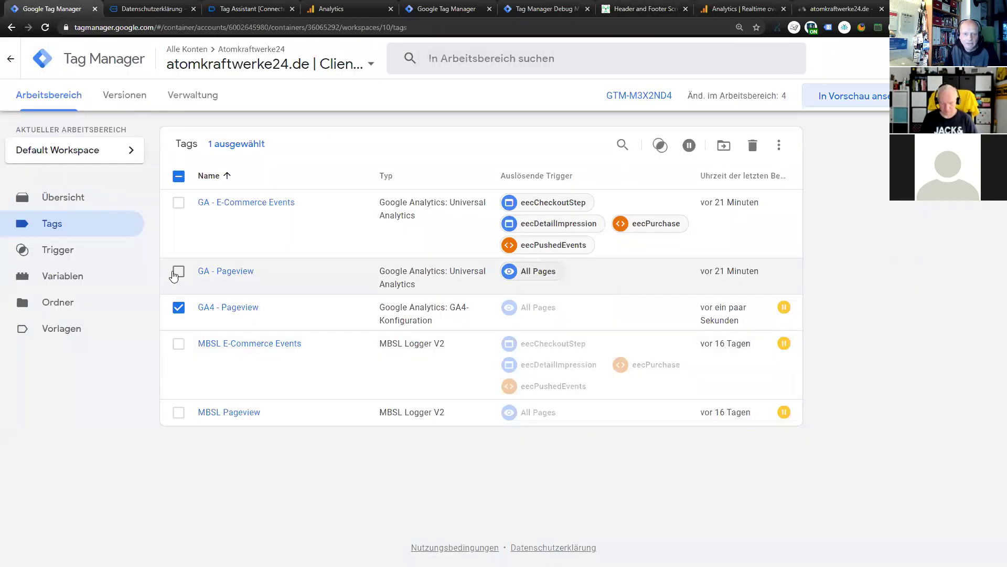
pyautogui.click(179, 307)
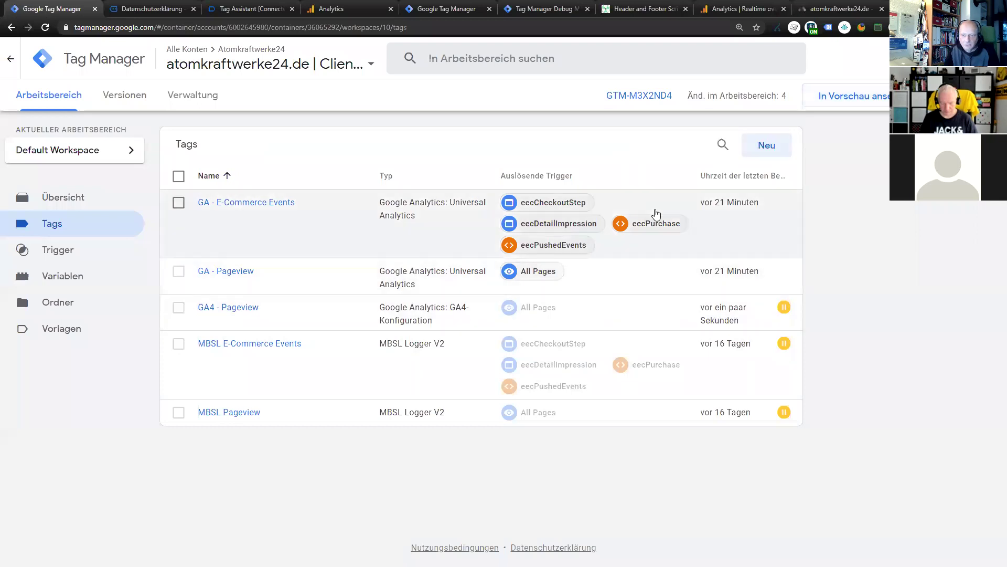
pyautogui.click(179, 272)
pyautogui.click(178, 203)
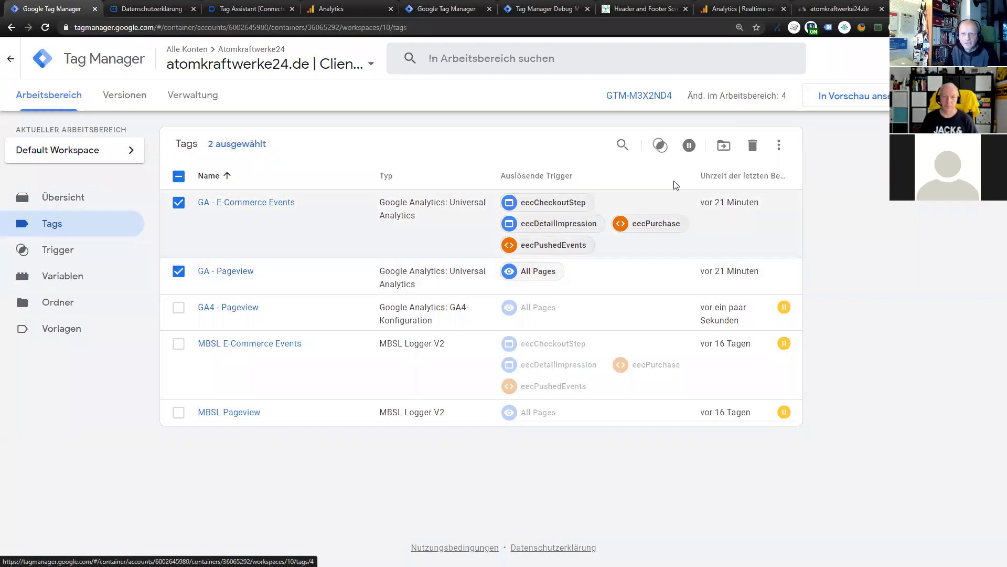
pyautogui.click(687, 147)
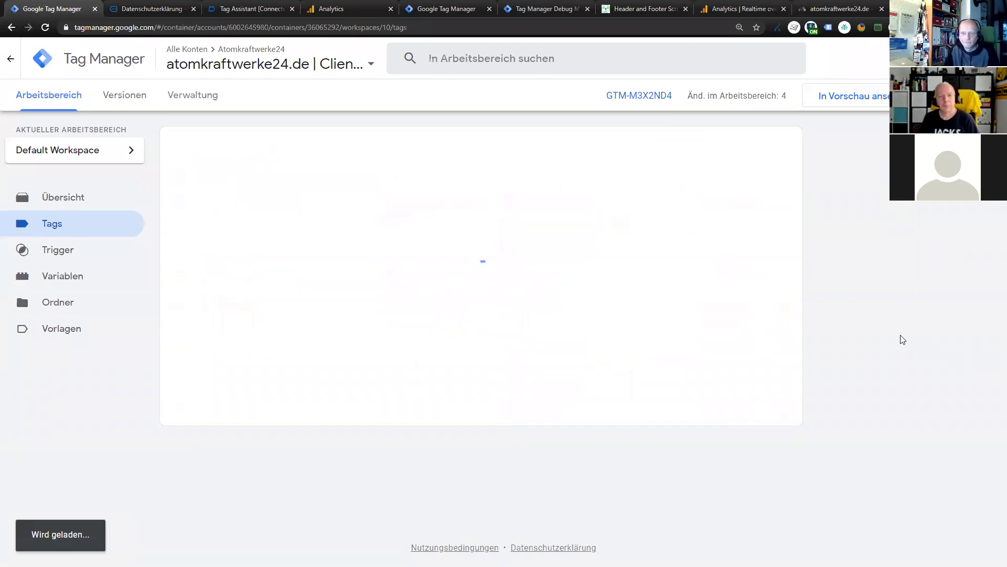
# Start the client container's preview and connect Tag Assistant to the shop to check which tags fire
pyautogui.click(859, 100)
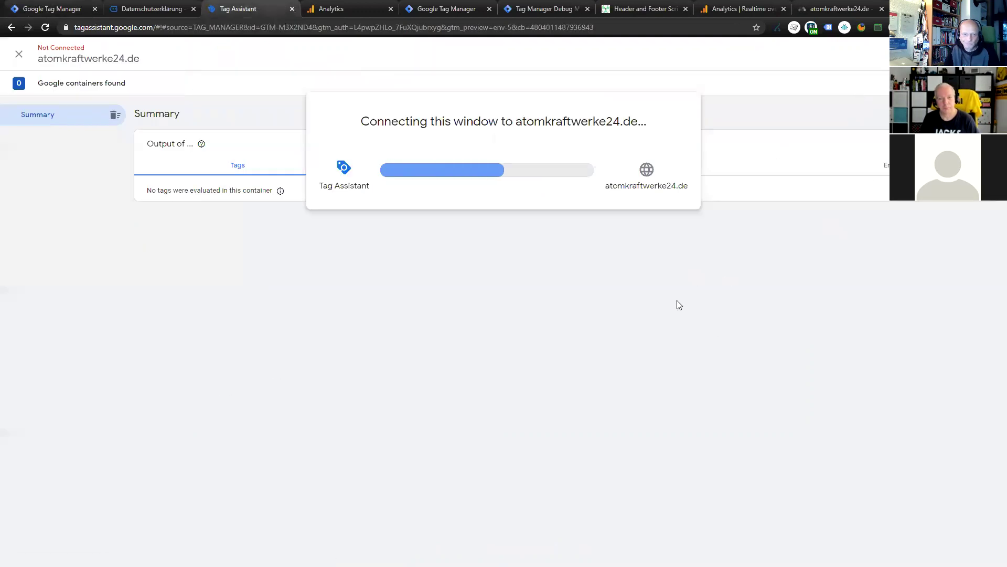
pyautogui.click(149, 9)
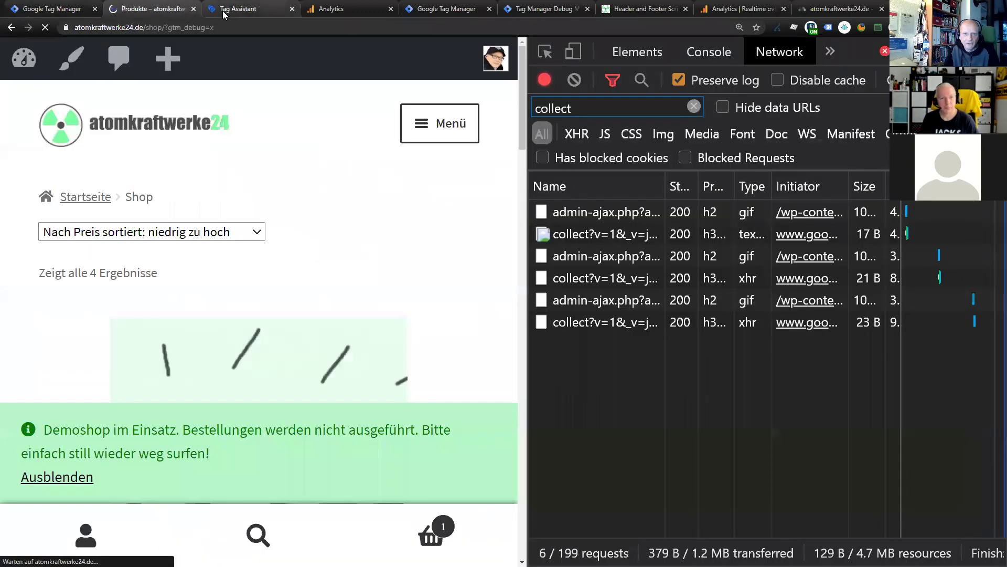
pyautogui.click(224, 11)
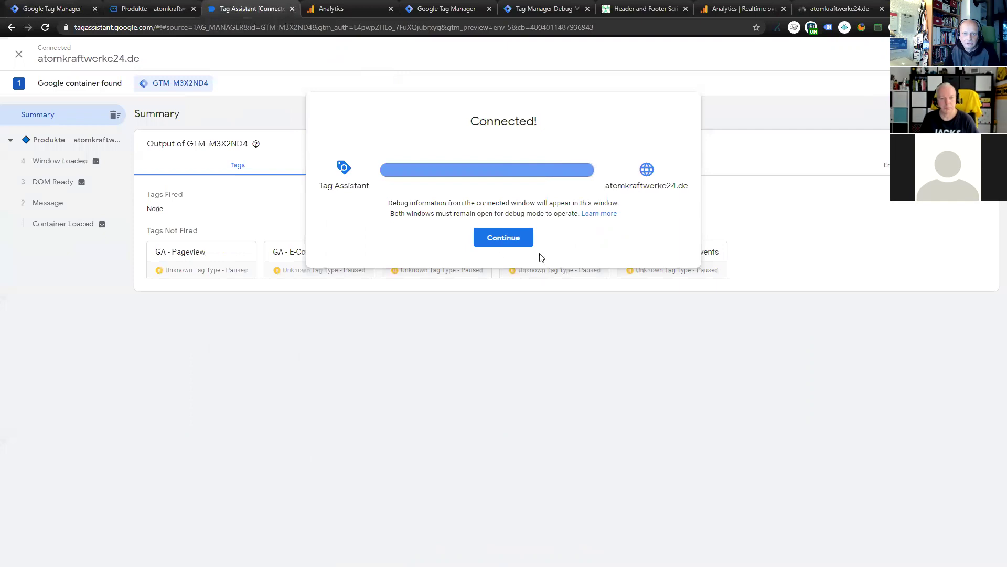
pyautogui.click(522, 241)
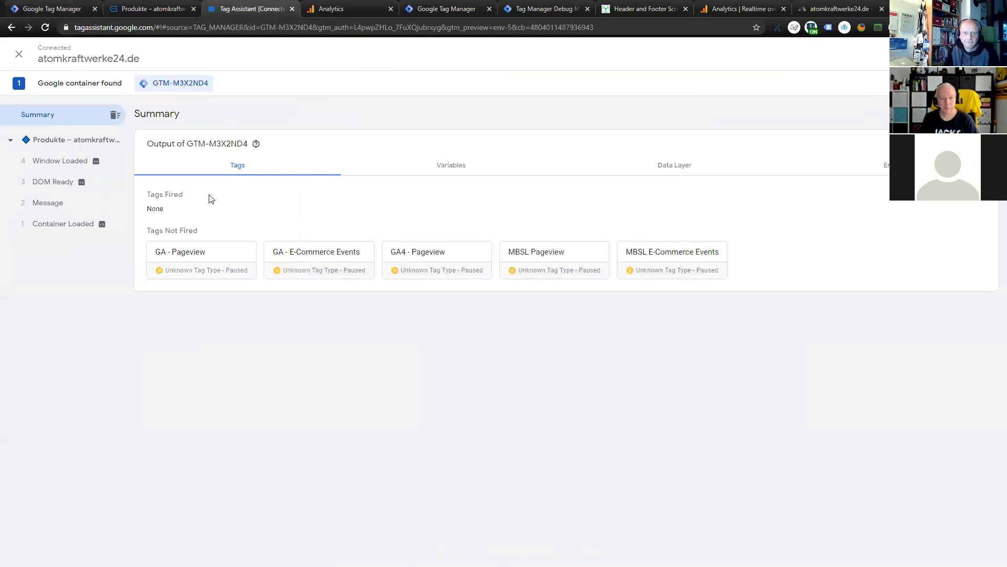
# Clear the shop page's network log and reload the page to check for remaining collect requests
pyautogui.click(148, 9)
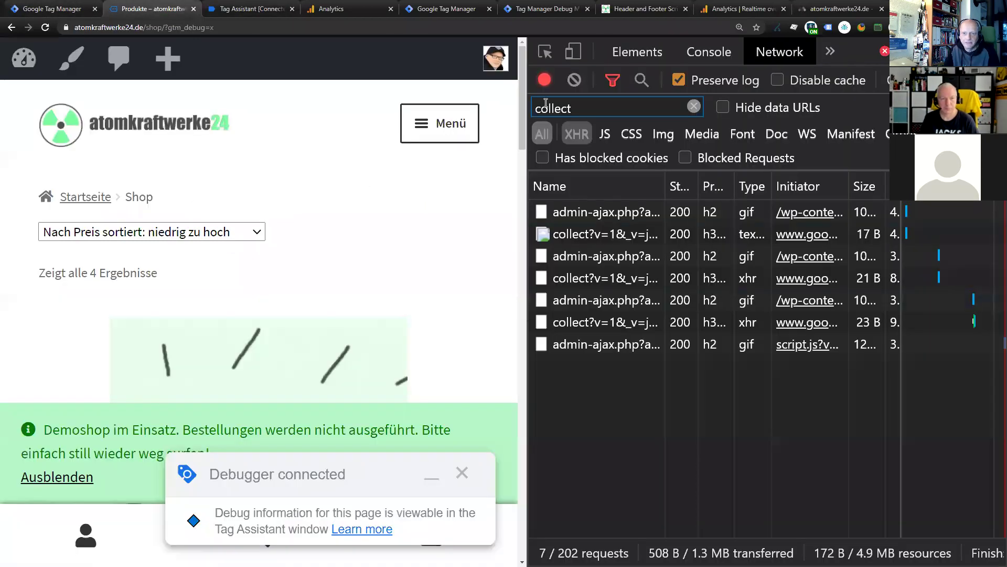
pyautogui.click(573, 80)
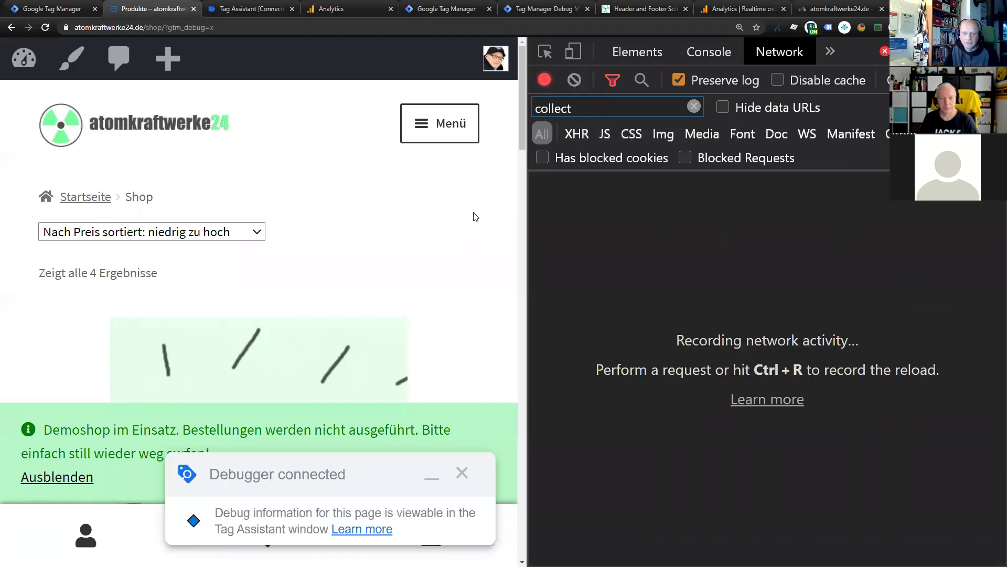
pyautogui.press('F5')
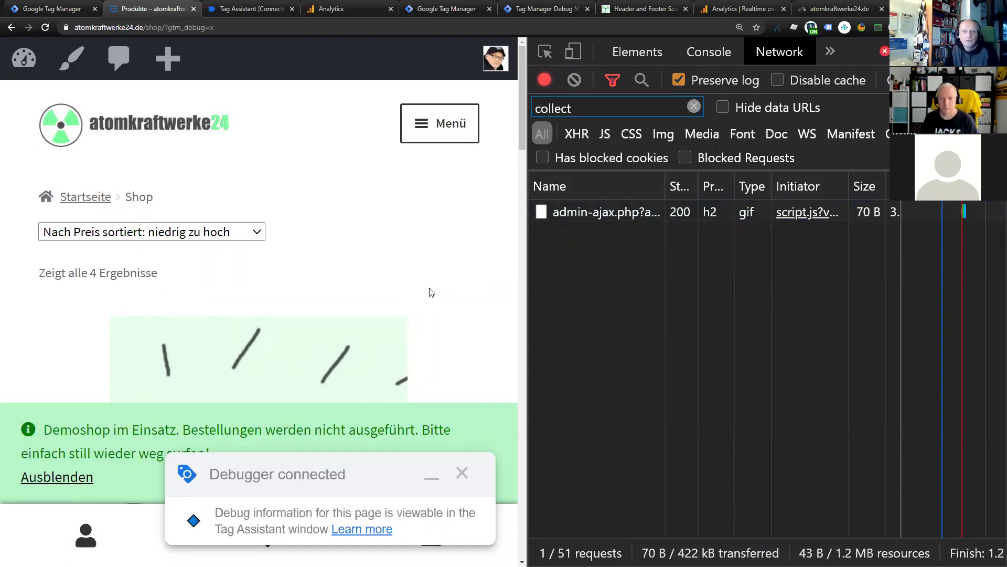
# In the WordPress admin's Matomo Analytics settings, set the tracking code option to Manuelle Eingabe
pyautogui.click(638, 10)
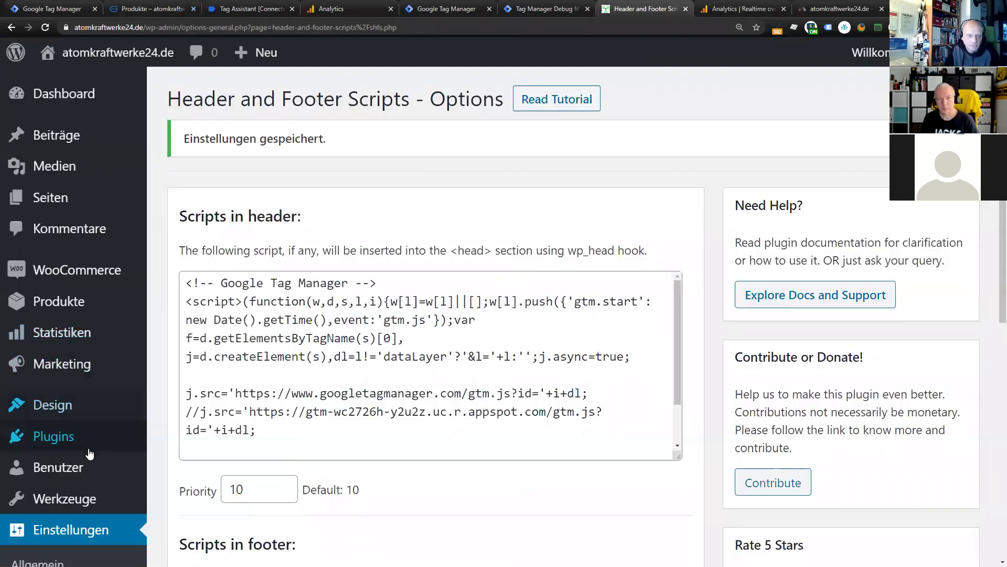
pyautogui.scroll(-5, 88, 454)
pyautogui.scroll(-4, 88, 453)
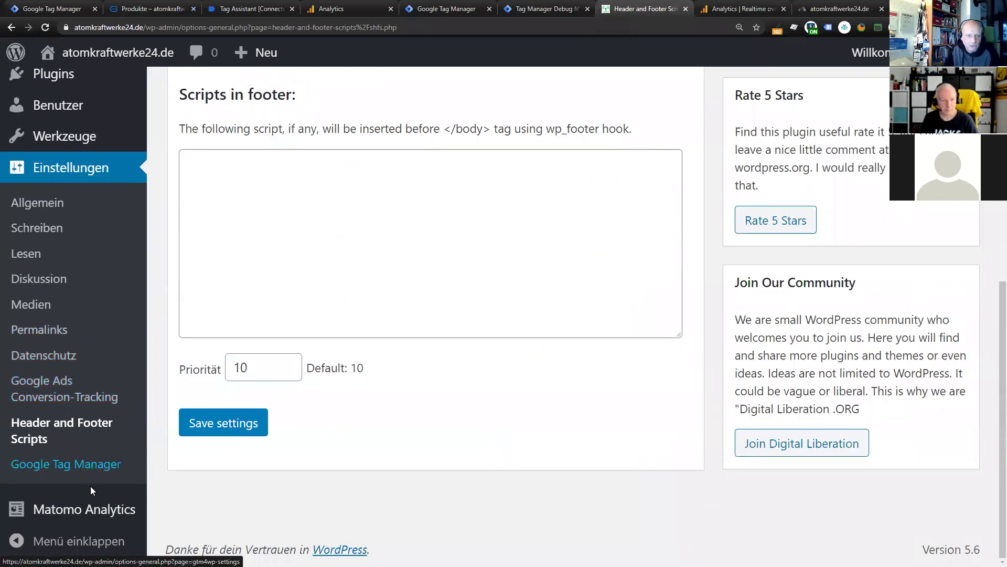
pyautogui.moveTo(91, 512)
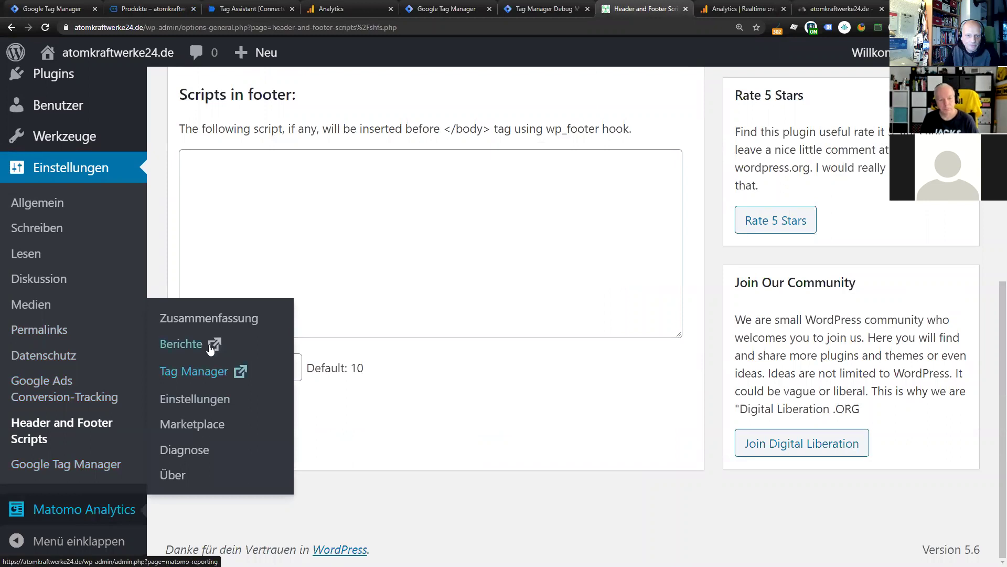
pyautogui.click(201, 399)
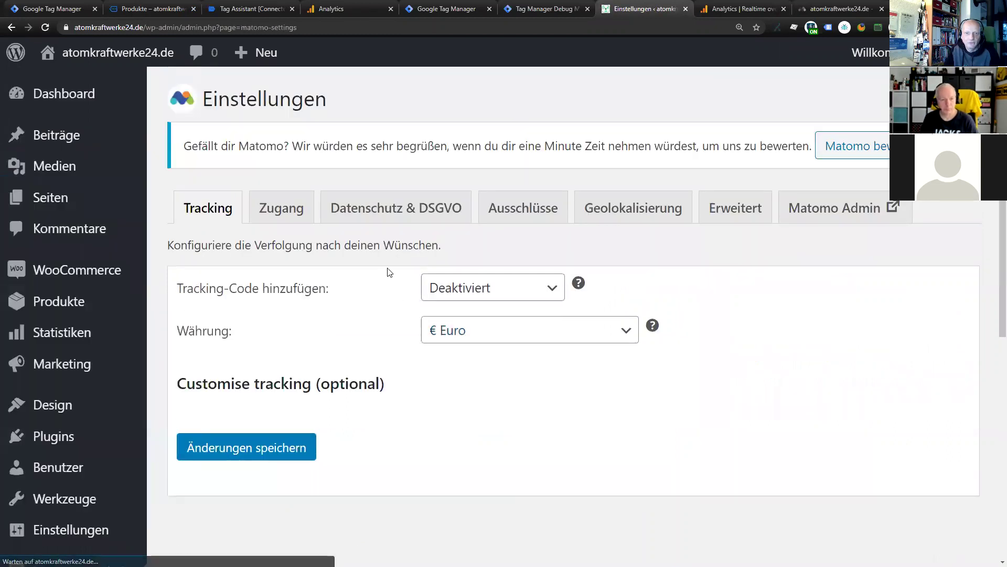
pyautogui.click(462, 288)
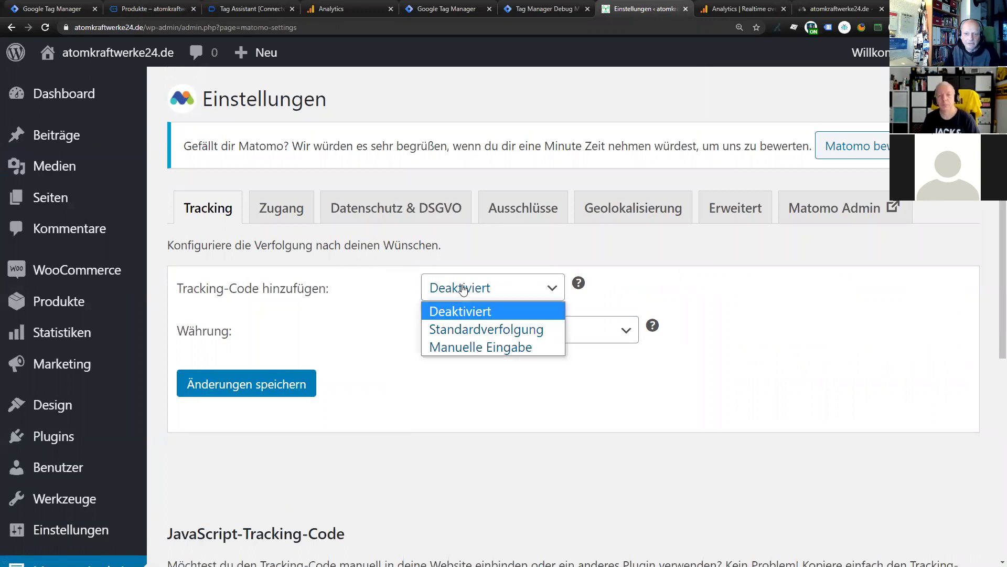
pyautogui.click(487, 348)
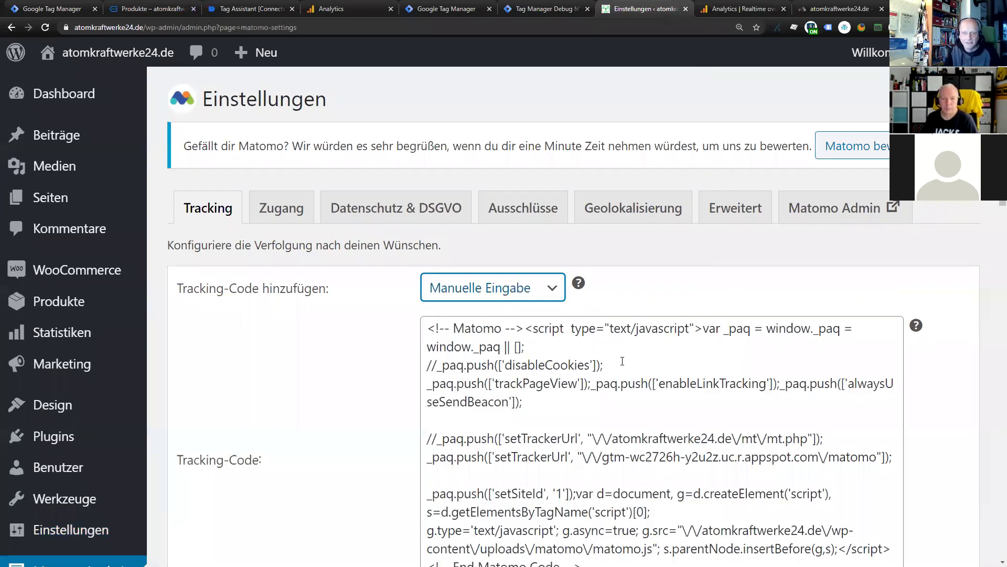
# Examine the commented-out setTrackerUrl line pointing to atomkraftwerke24.de's mt.php in the Matomo tracking code
pyautogui.scroll(-2, 559, 271)
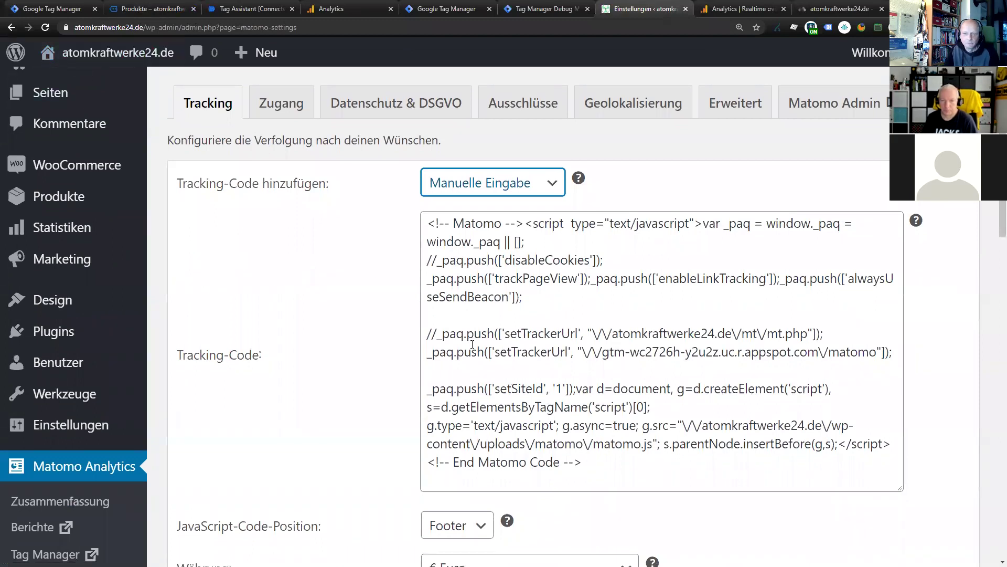
pyautogui.click(452, 336)
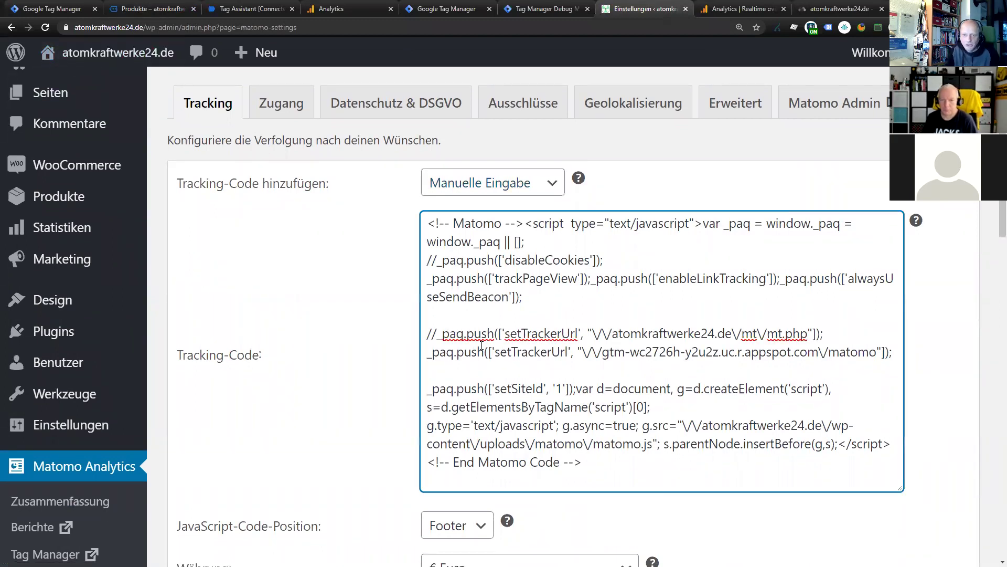
pyautogui.hotkey('shift', 'Right')
pyautogui.hotkey('shift', 'Right')
pyautogui.hotkey('shift', 'Right')
pyautogui.hotkey('shift', 'Right')
pyautogui.hotkey('shift', 'Right')
pyautogui.hotkey('shift', 'Right')
pyautogui.hotkey('shift', 'Right')
pyautogui.hotkey('shift', 'Right')
pyautogui.hotkey('shift', 'Right')
pyautogui.hotkey('shift', 'Right')
pyautogui.hotkey('shift', 'Right')
pyautogui.hotkey('shift', 'Right')
pyautogui.hotkey('shift', 'Right')
pyautogui.hotkey('shift', 'Right')
pyautogui.hotkey('shift', 'Right')
pyautogui.hotkey('shift', 'Right')
pyautogui.hotkey('shift', 'Right')
pyautogui.hotkey('shift', 'Right')
pyautogui.hotkey('shift', 'Right')
pyautogui.hotkey('shift', 'Right')
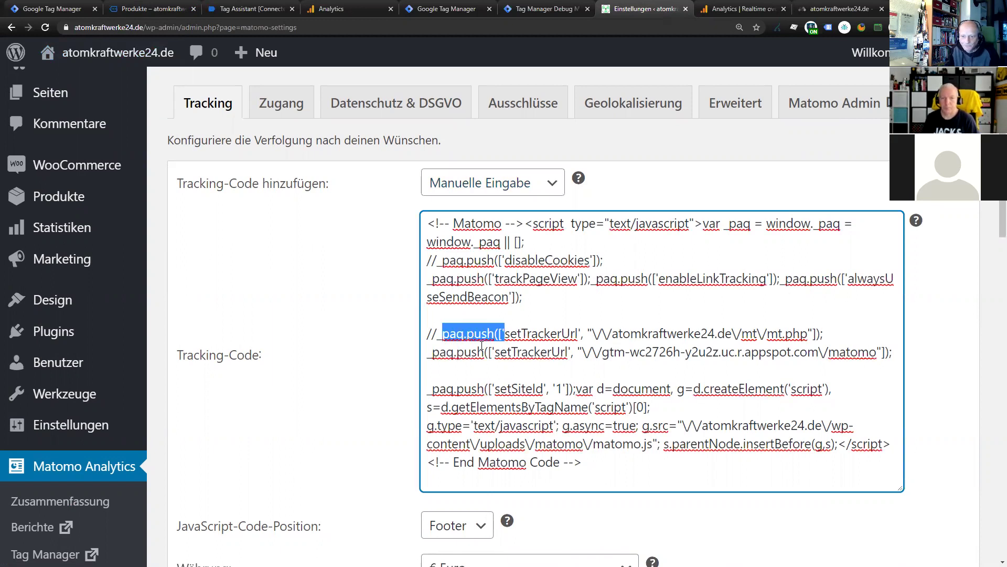
pyautogui.hotkey('shift', 'Right')
pyautogui.hotkey('shift', 'Right')
pyautogui.hotkey('shift', 'Right')
pyautogui.hotkey('shift', 'Right')
pyautogui.hotkey('shift', 'Right')
pyautogui.hotkey('shift', 'Right')
pyautogui.hotkey('shift', 'Right')
pyautogui.hotkey('shift', 'Right')
pyautogui.hotkey('shift', 'Right')
pyautogui.hotkey('shift', 'Right')
pyautogui.hotkey('shift', 'Right')
pyautogui.hotkey('shift', 'Right')
pyautogui.hotkey('shift', 'Right')
pyautogui.hotkey('shift', 'Right')
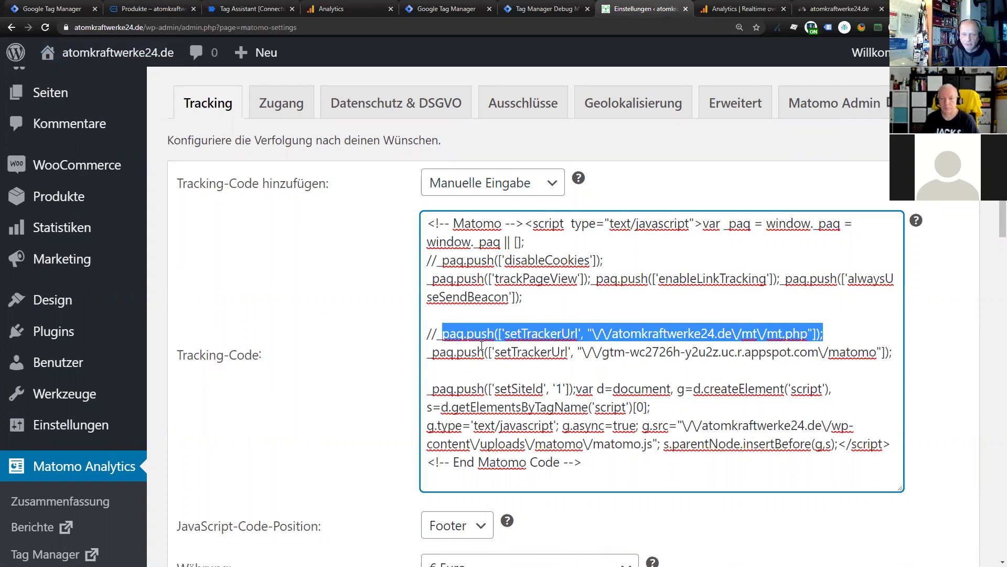
pyautogui.press('Right')
pyautogui.press('Left')
pyautogui.press('Left')
pyautogui.press('Left')
pyautogui.press('Left')
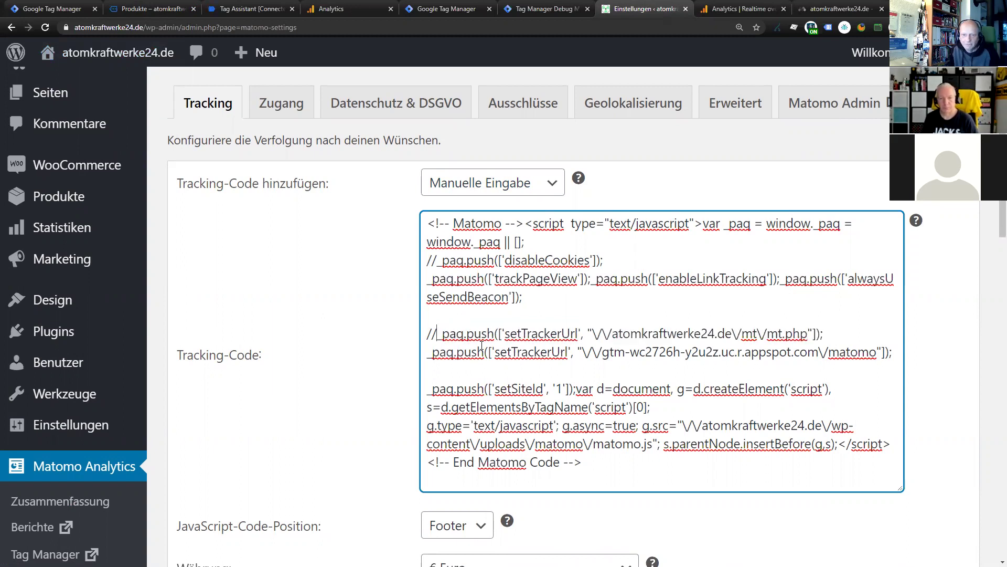
# Remove the // comment marker from the mt.php setTrackerUrl line and put it back
pyautogui.press('Home')
pyautogui.press('Delete')
pyautogui.press('Delete')
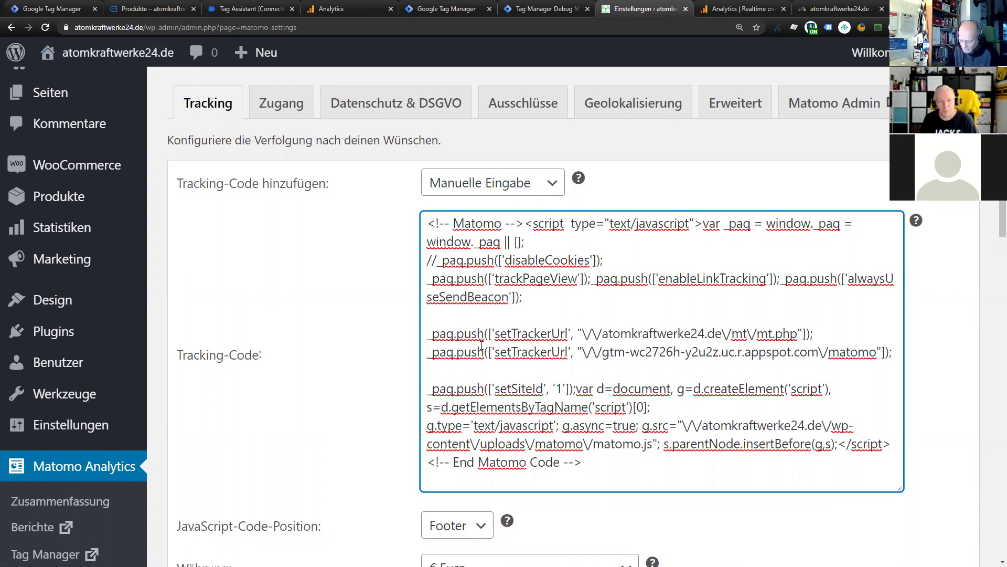
pyautogui.write('//')
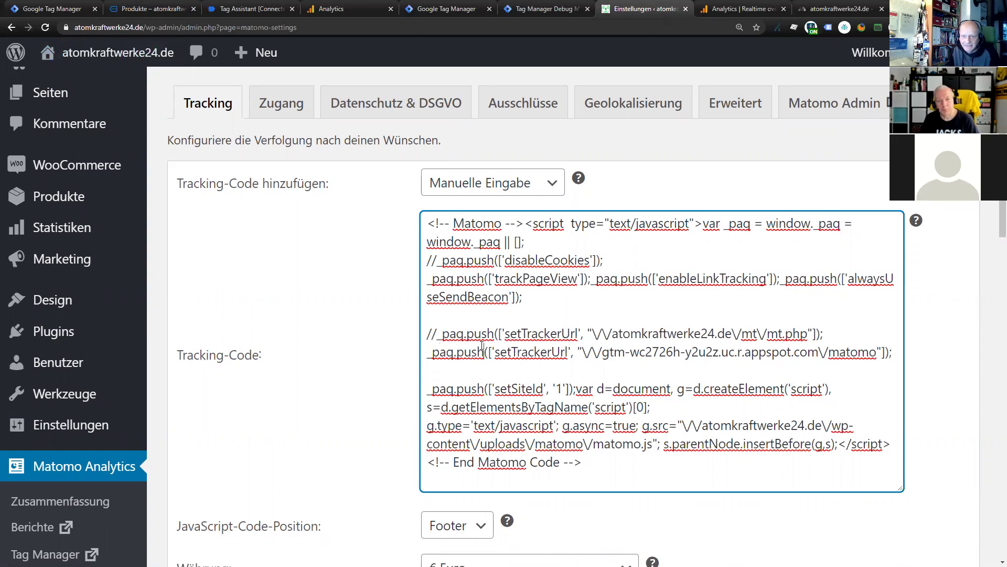
# Examine the active setTrackerUrl line's server container host and its matomo path in the tracking code
pyautogui.hotkey('ctrl', 'Left')
pyautogui.hotkey('shift', 'Right')
pyautogui.hotkey('shift', 'Right')
pyautogui.hotkey('shift', 'Right')
pyautogui.hotkey('shift', 'Right')
pyautogui.hotkey('shift', 'Right')
pyautogui.hotkey('shift', 'Right')
pyautogui.hotkey('shift', 'Right')
pyautogui.hotkey('shift', 'Right')
pyautogui.hotkey('shift', 'Right')
pyautogui.hotkey('shift', 'Right')
pyautogui.hotkey('shift', 'Right')
pyautogui.hotkey('shift', 'Right')
pyautogui.hotkey('shift', 'Right')
pyautogui.hotkey('shift', 'Right')
pyautogui.hotkey('shift', 'Right')
pyautogui.hotkey('shift', 'Right')
pyautogui.hotkey('shift', 'Right')
pyautogui.hotkey('shift', 'Right')
pyautogui.hotkey('shift', 'Right')
pyautogui.hotkey('shift', 'Right')
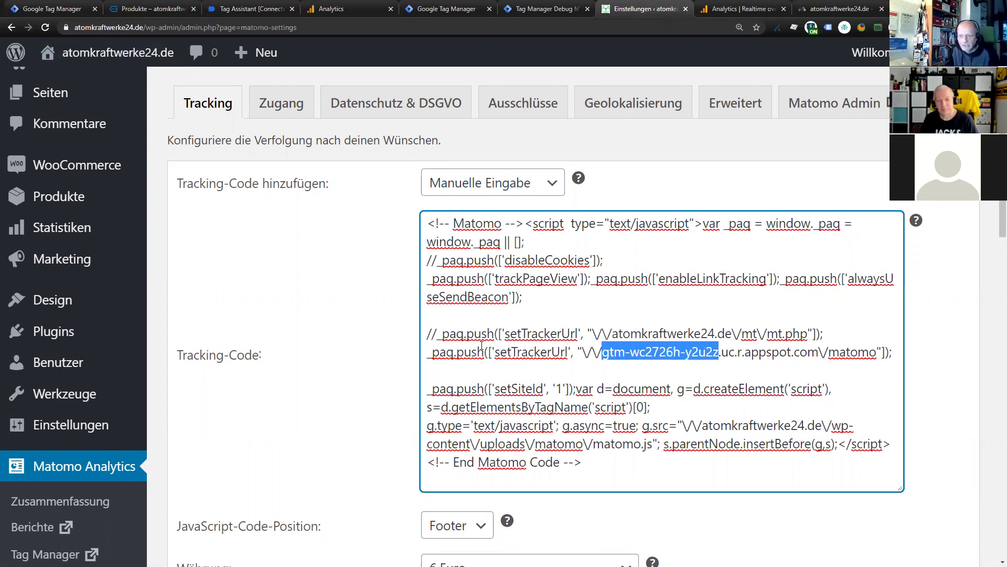
pyautogui.hotkey('shift', 'Right')
pyautogui.hotkey('shift', 'Right')
pyautogui.hotkey('shift', 'Right')
pyautogui.hotkey('shift', 'Right')
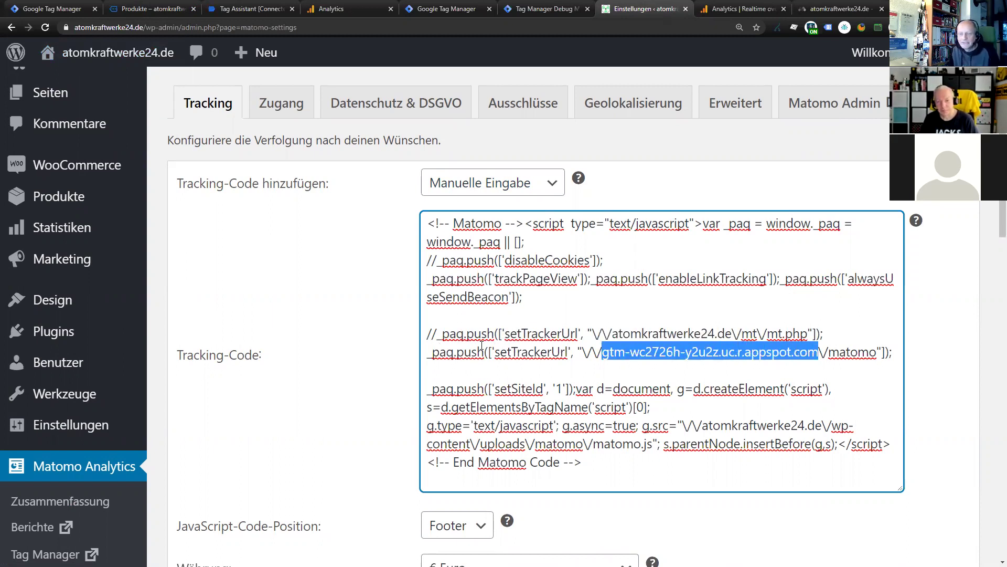
pyautogui.hotkey('shift', 'Right')
pyautogui.hotkey('shift', 'Right')
pyautogui.hotkey('shift', 'Right')
pyautogui.hotkey('shift', 'Right')
pyautogui.hotkey('shift', 'Right')
pyautogui.hotkey('shift', 'Right')
pyautogui.hotkey('shift', 'Right')
pyautogui.hotkey('shift', 'Right')
pyautogui.hotkey('shift', 'Right')
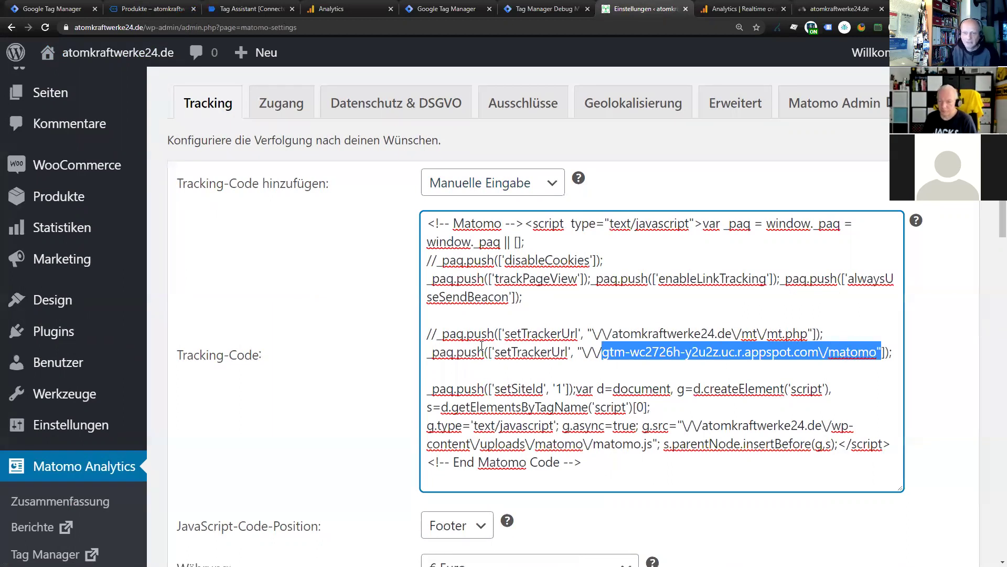
pyautogui.click(560, 346)
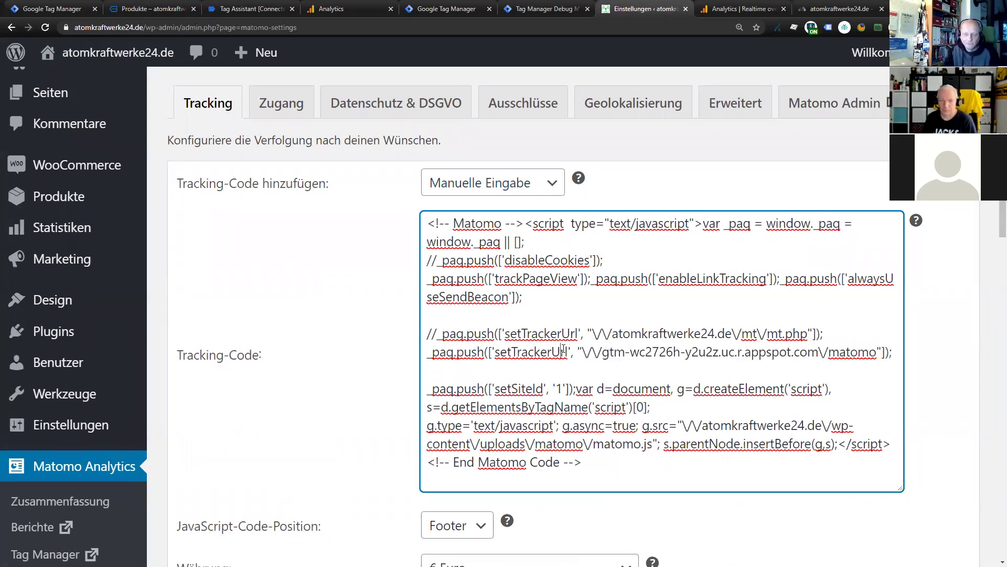
# Save the Matomo tracking settings with the manually entered tracking code
pyautogui.scroll(-3, 564, 349)
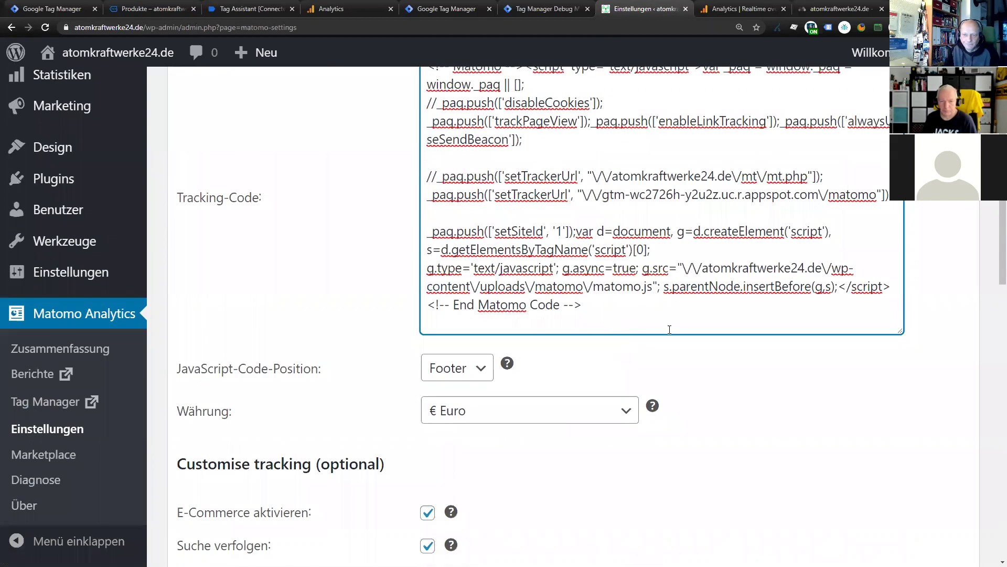
pyautogui.scroll(-11, 670, 330)
pyautogui.click(252, 374)
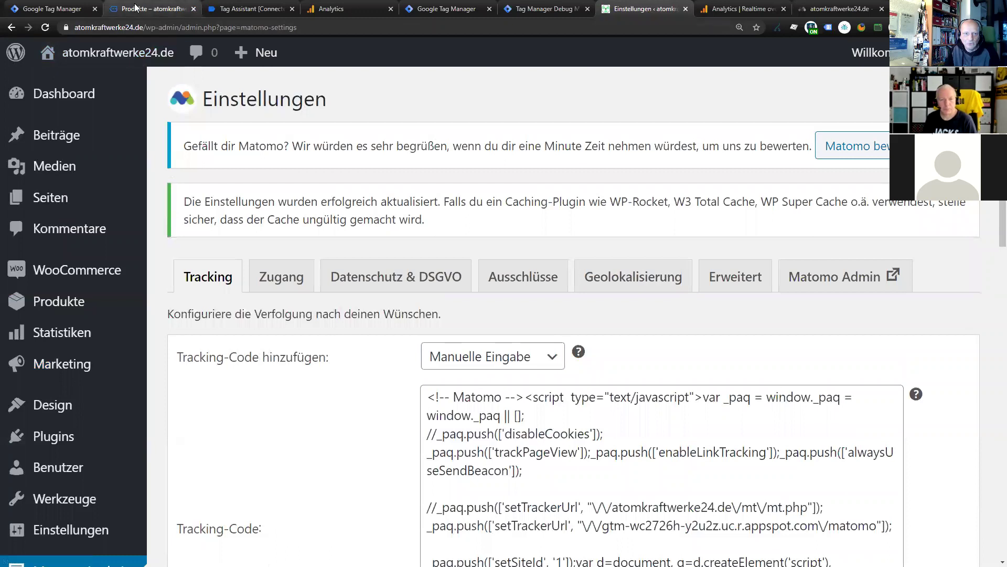
# Reload the shop page and filter its network requests by "mat" to check the Matomo hit
pyautogui.click(52, 8)
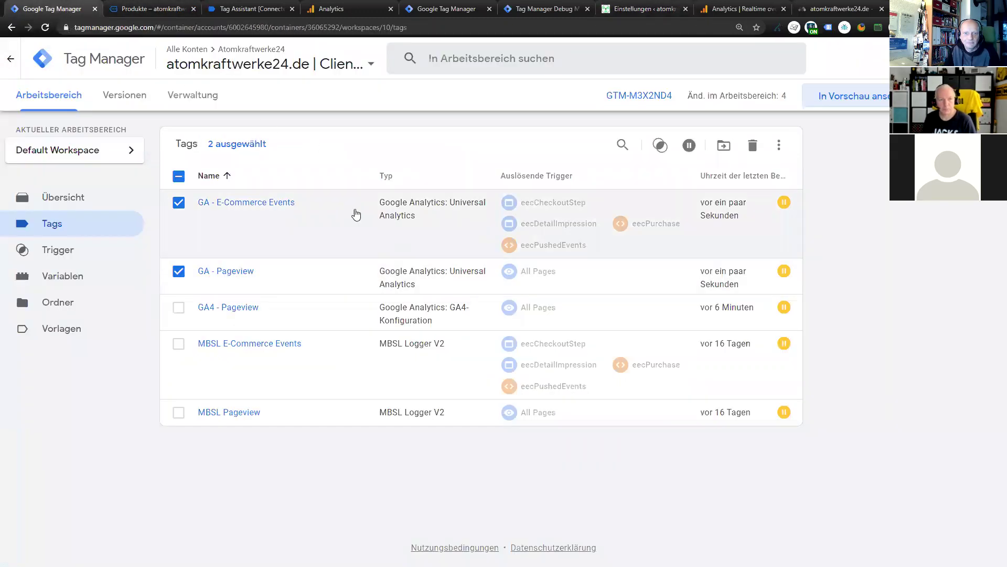
pyautogui.click(149, 9)
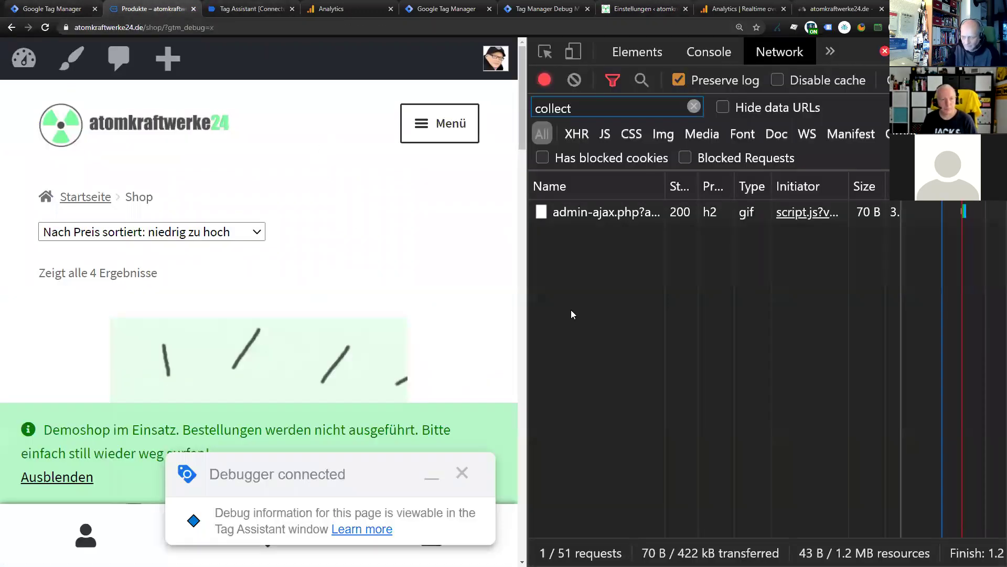
pyautogui.doubleClick(586, 107)
pyautogui.write('mat')
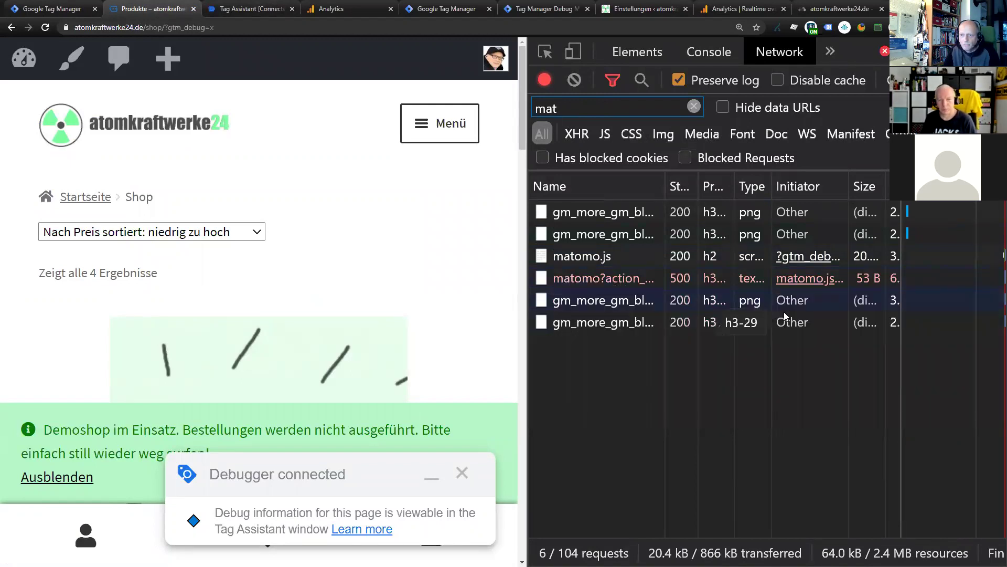
# Inspect the incoming matomo request in the server container's preview to see which tags fire for it
pyautogui.click(443, 7)
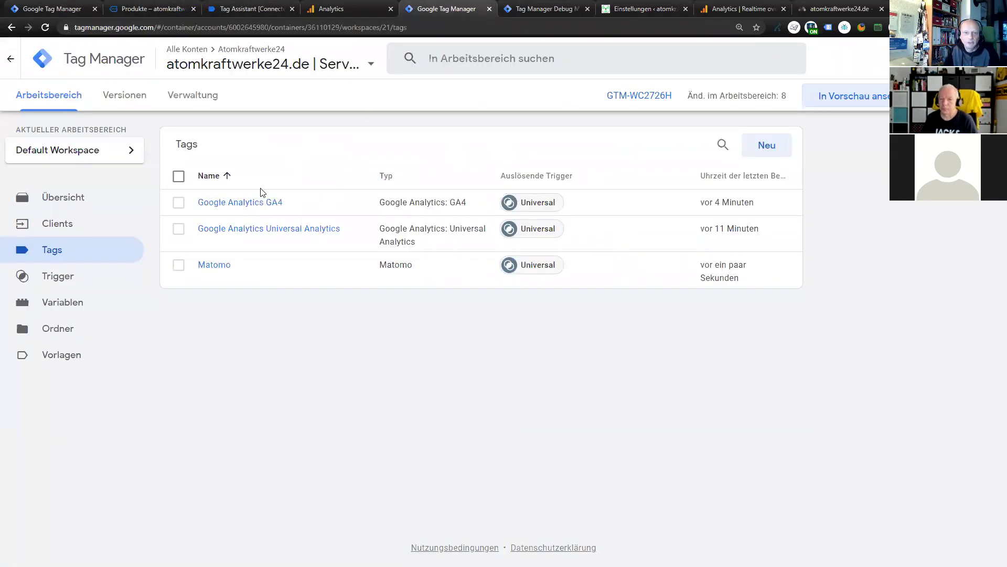
pyautogui.click(532, 9)
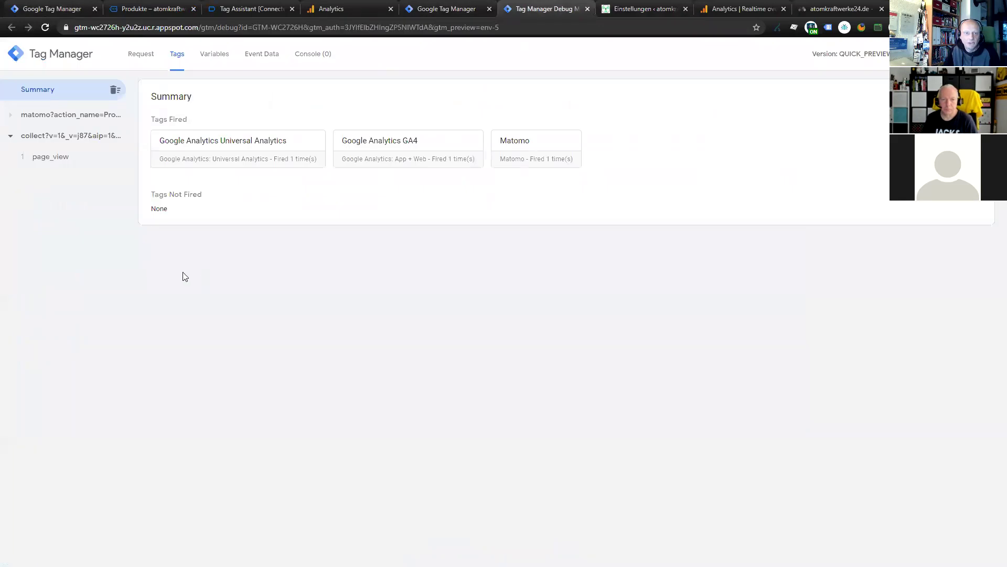
pyautogui.click(55, 121)
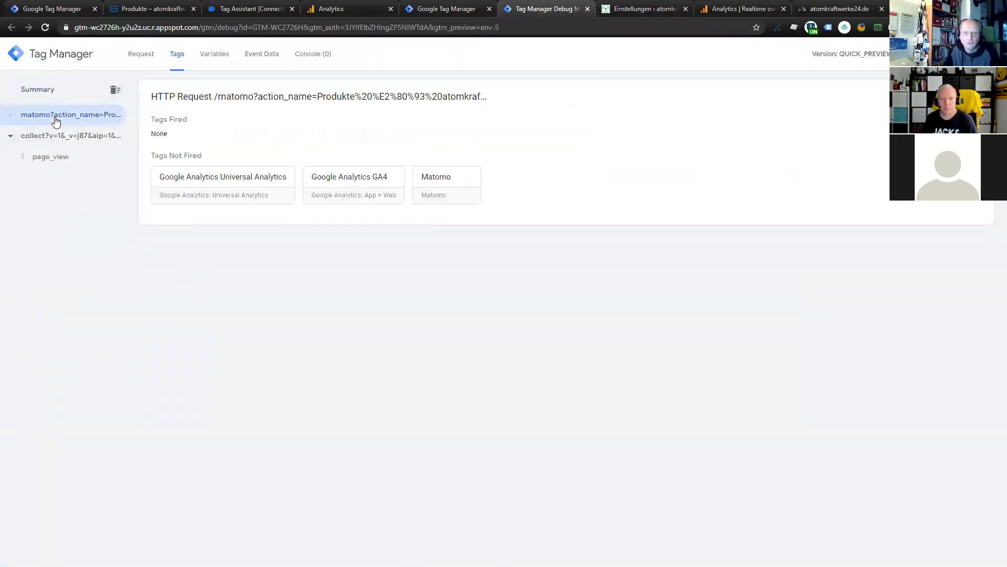
# Create and save a new client of the Matomo Data Collection type in the server container, keeping its default name
pyautogui.click(407, 11)
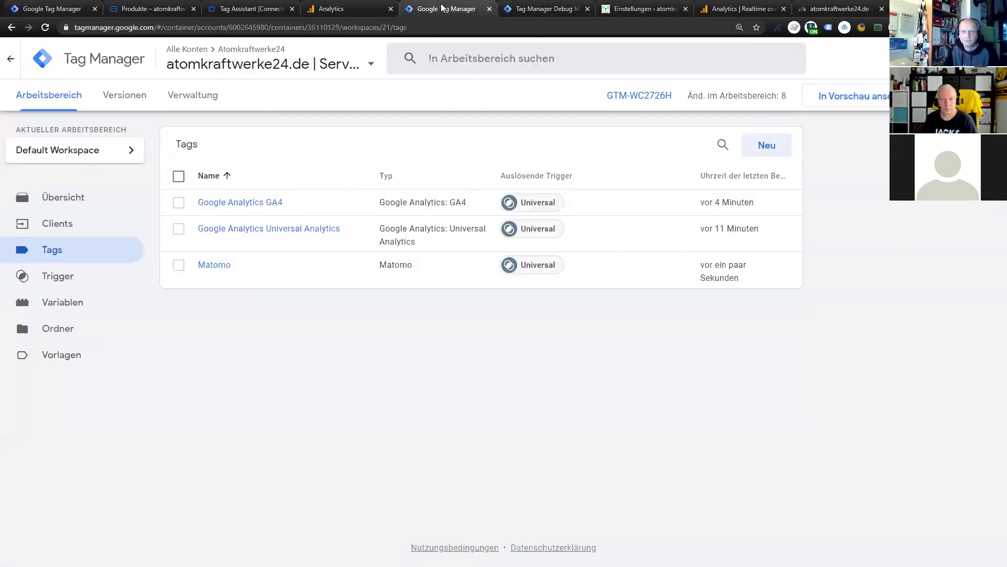
pyautogui.click(58, 229)
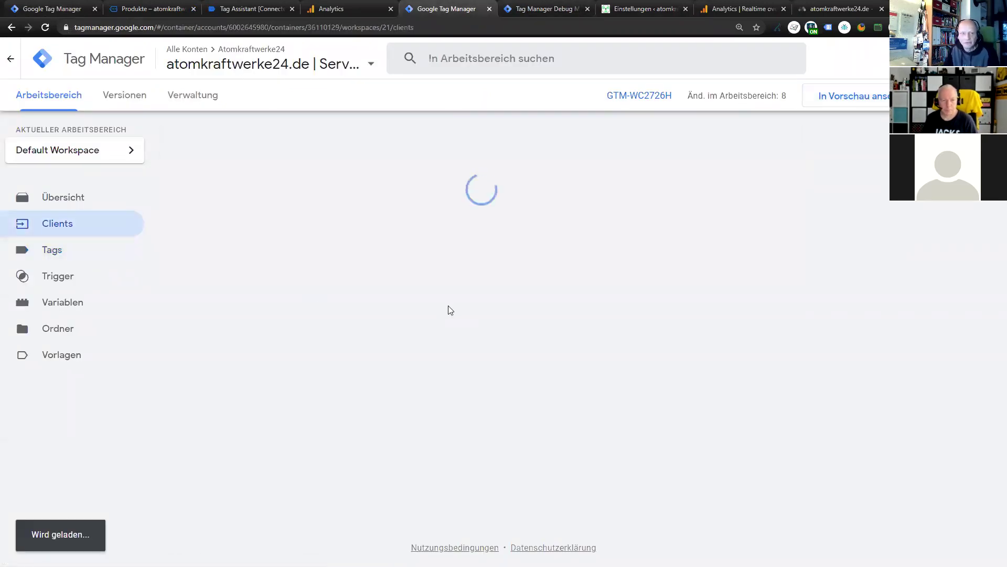
pyautogui.click(769, 147)
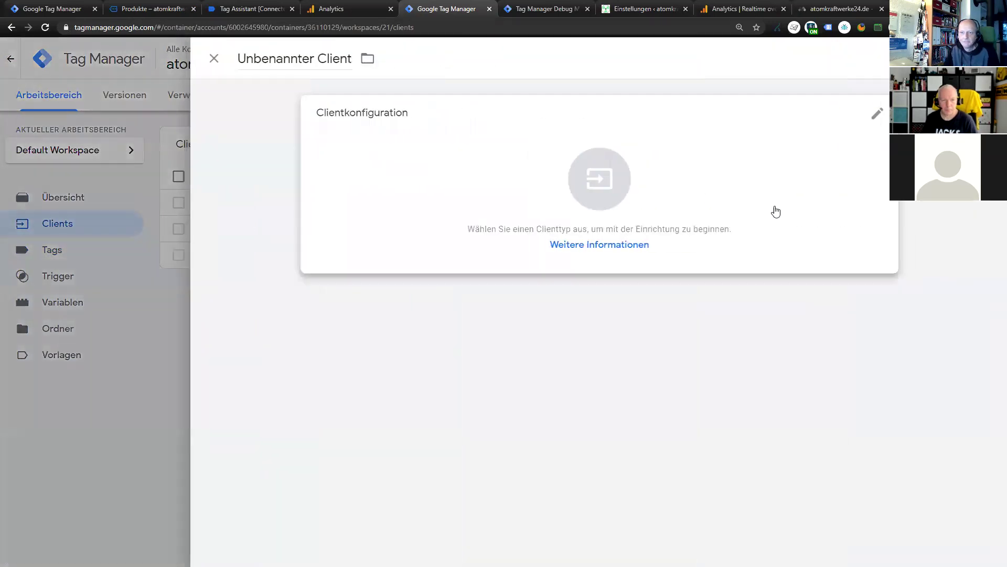
pyautogui.click(461, 151)
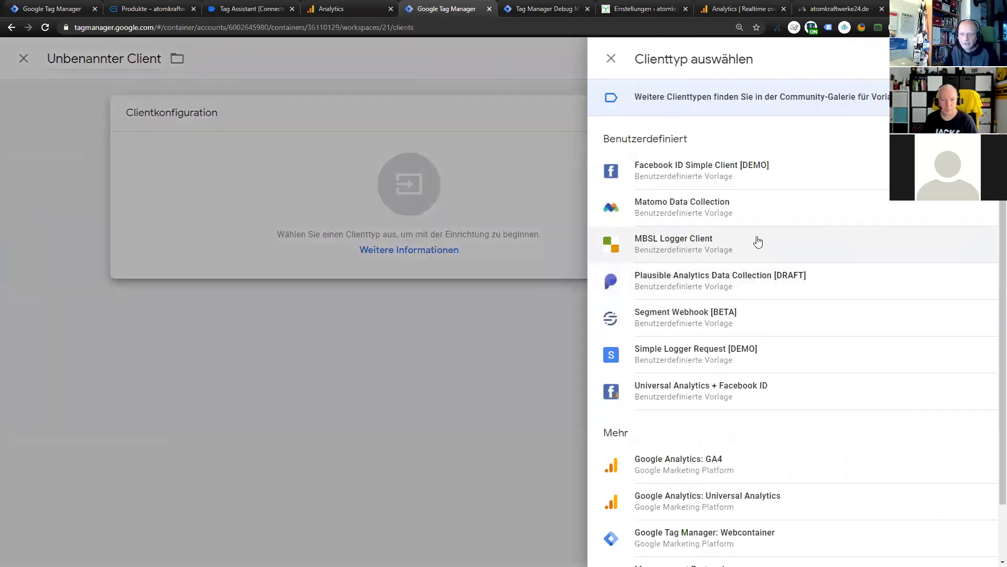
pyautogui.click(737, 211)
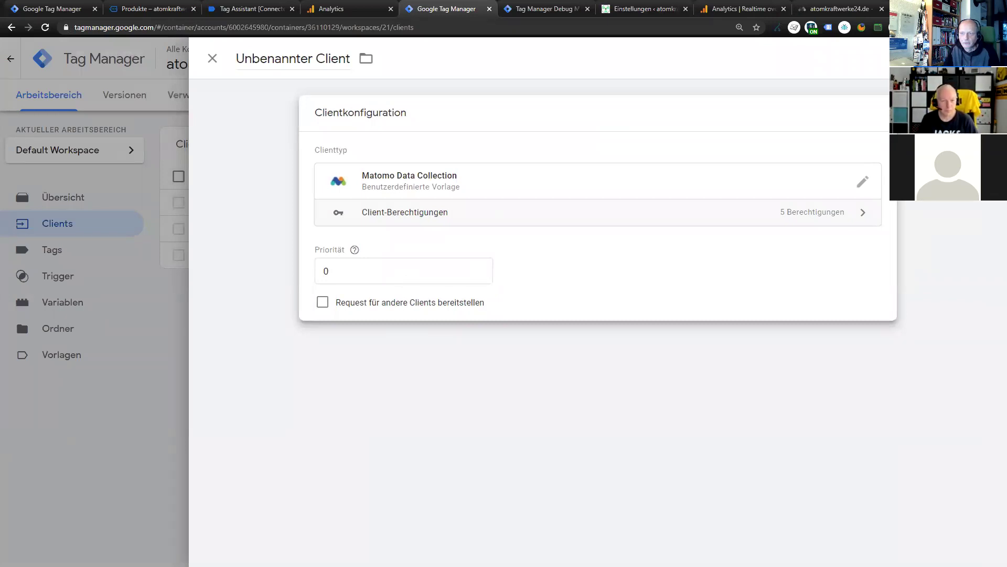
pyautogui.click(970, 59)
pyautogui.click(608, 257)
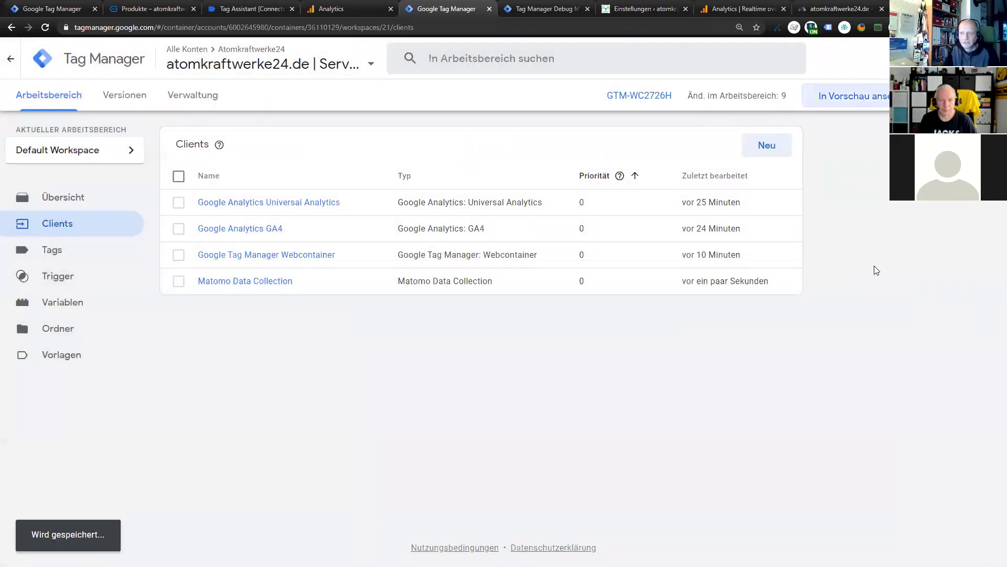
# Refresh the server container's preview, then clear the shop page's network log and reload the page to send a fresh Matomo hit
pyautogui.hotkey('ctrl', 'Tab')
pyautogui.press('F5')
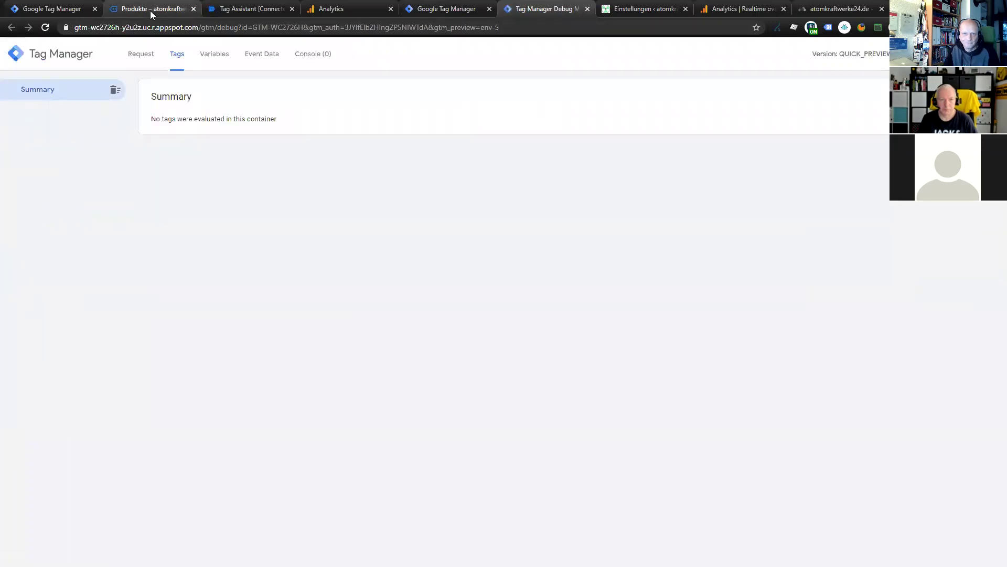
pyautogui.click(150, 11)
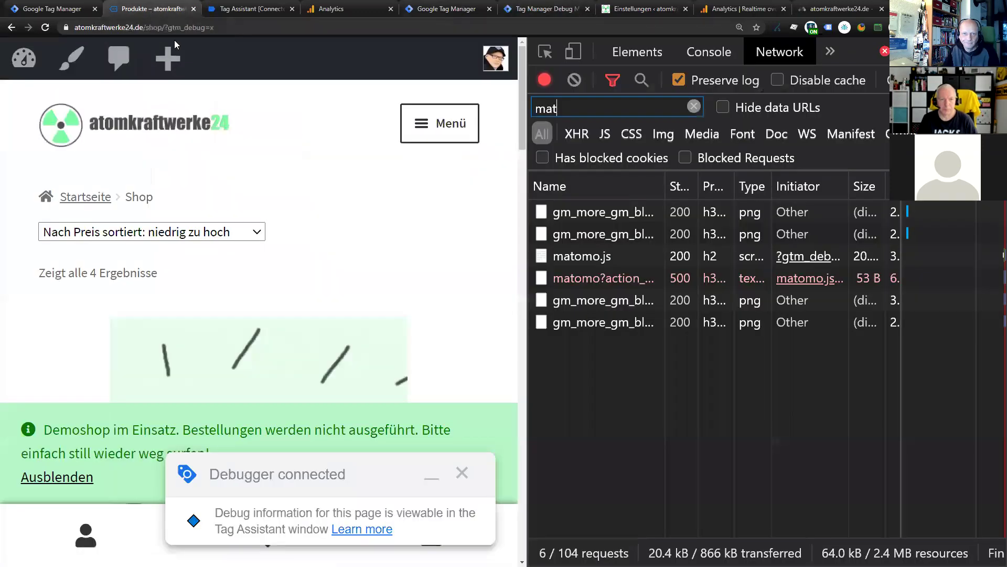
pyautogui.click(574, 80)
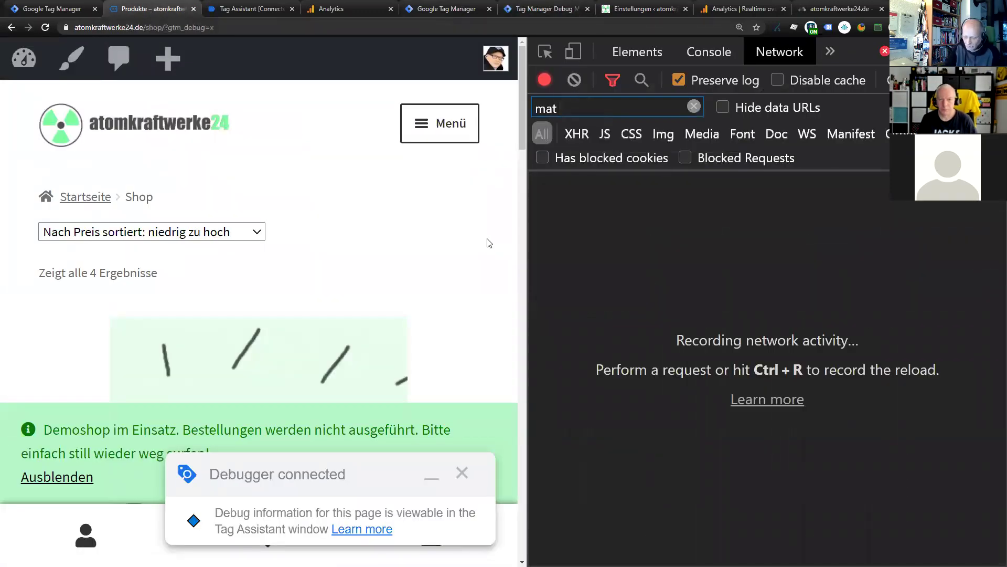
pyautogui.press('F5')
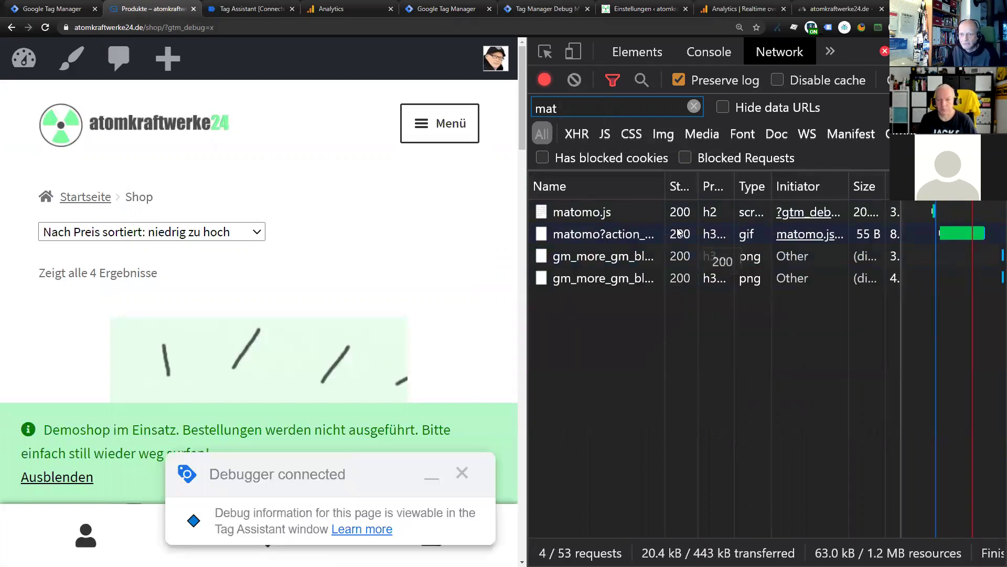
# Inspect the matomo request and its page_view event in the server preview to see which client claims them
pyautogui.click(537, 9)
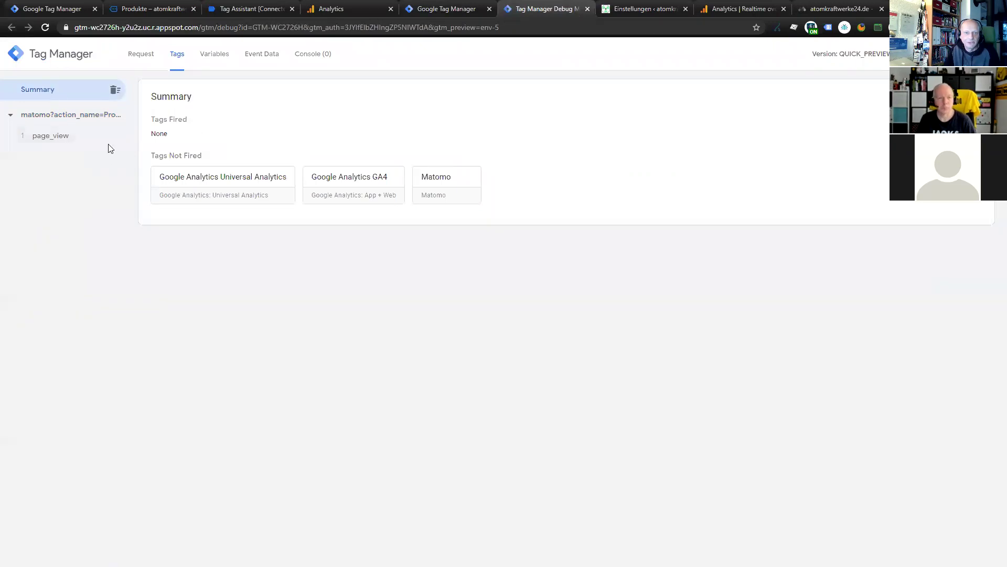
pyautogui.click(136, 56)
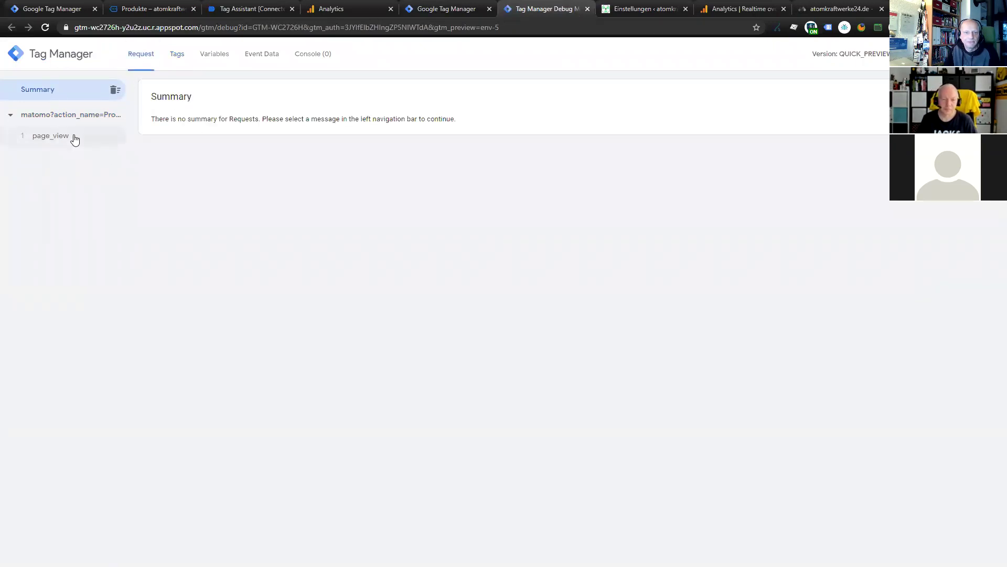
pyautogui.click(71, 115)
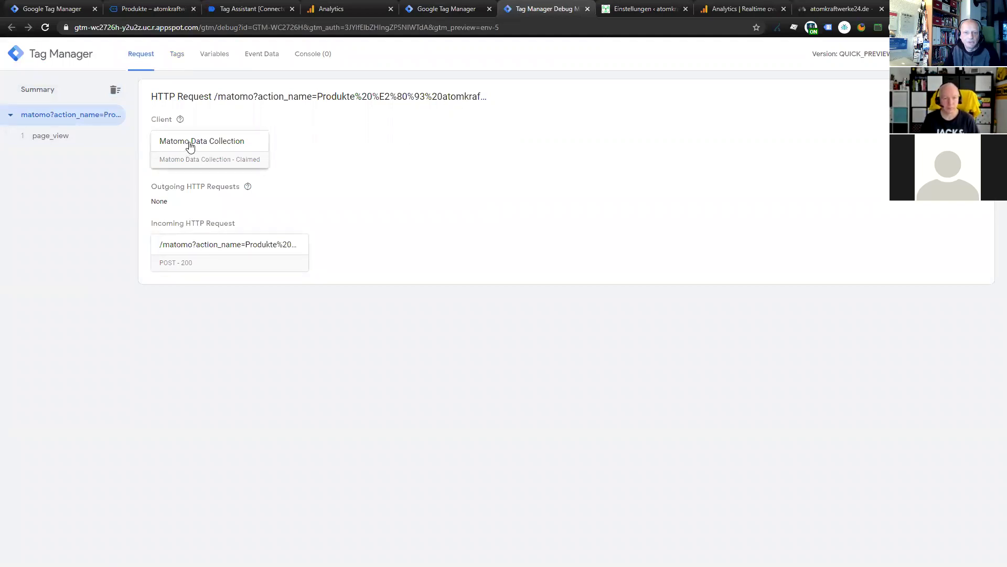
pyautogui.click(65, 140)
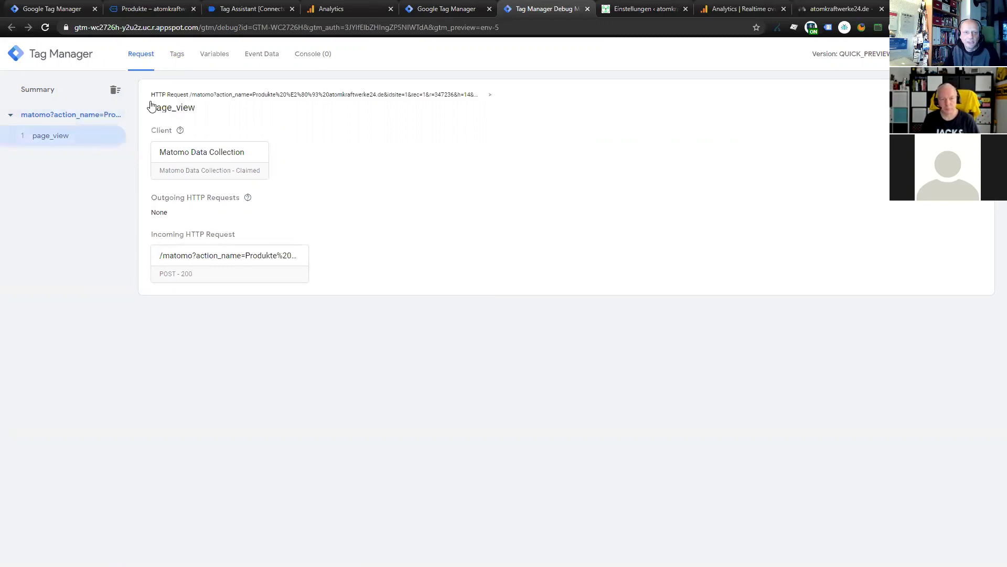
# Examine the complete event data of the Matomo page_view event and check which tags fire for it
pyautogui.click(252, 57)
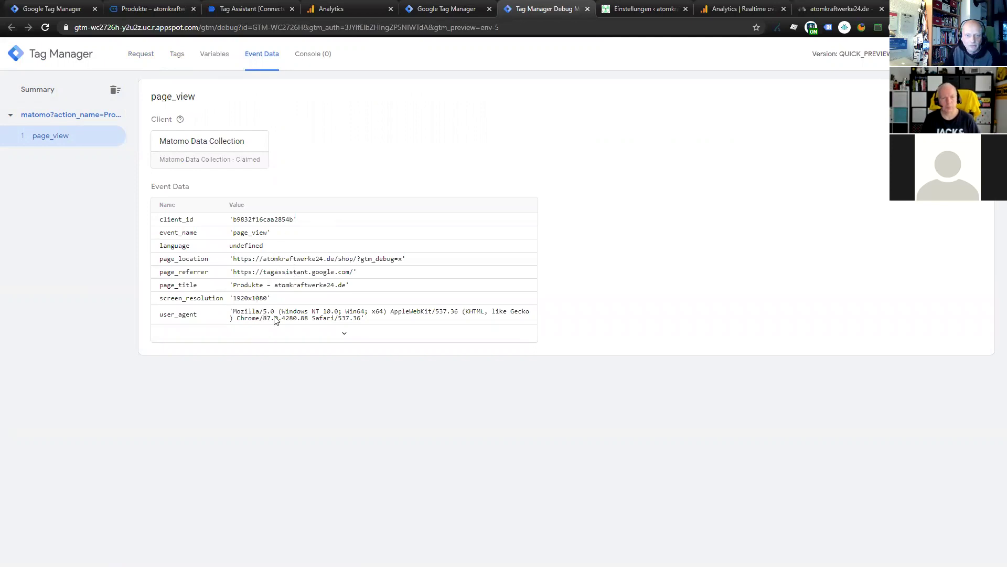
pyautogui.click(340, 340)
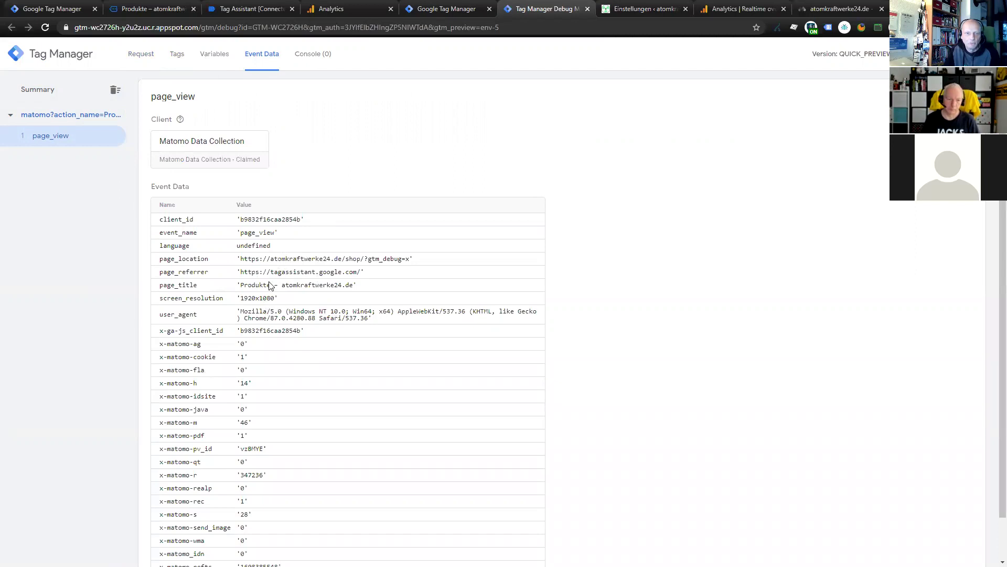
pyautogui.scroll(-1, 336, 341)
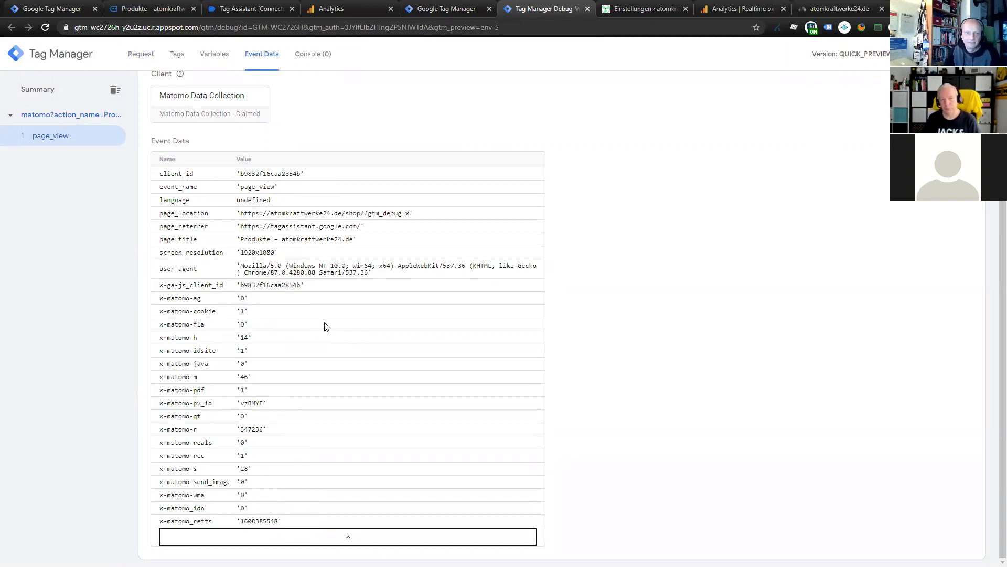
pyautogui.scroll(2, 338, 324)
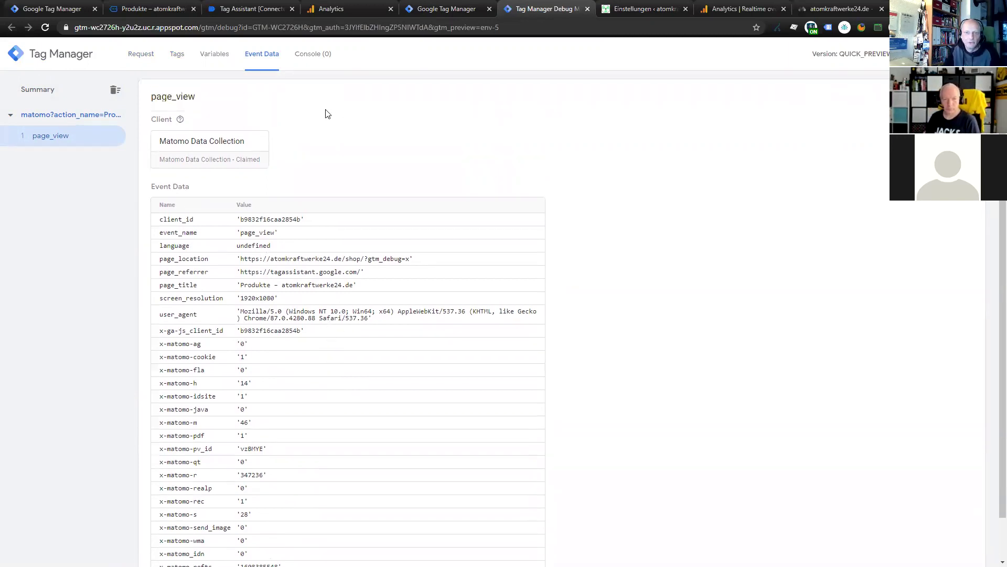
pyautogui.click(178, 55)
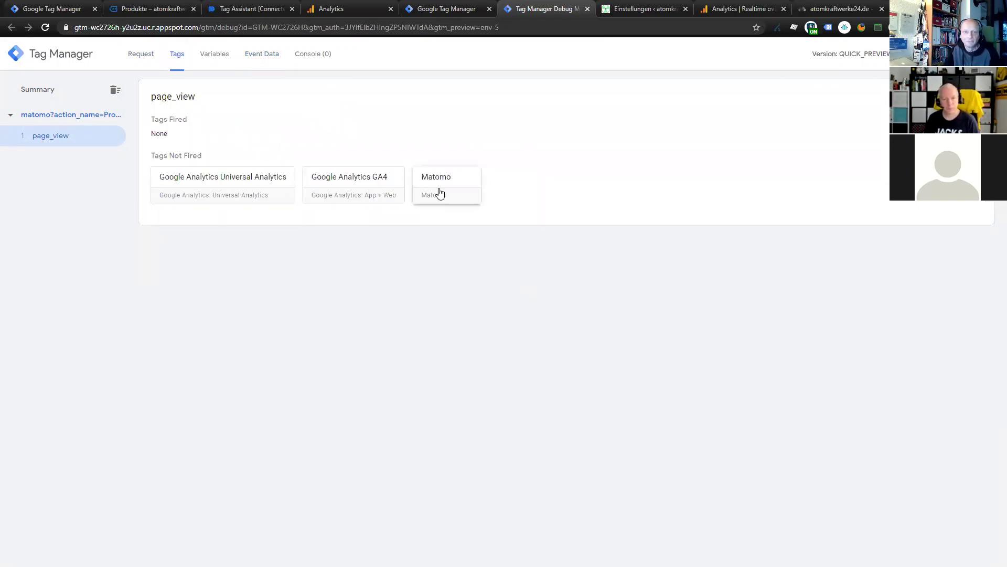
# Set up a new custom trigger in the server container that fires on some events where Client Name contains Matomo
pyautogui.click(465, 8)
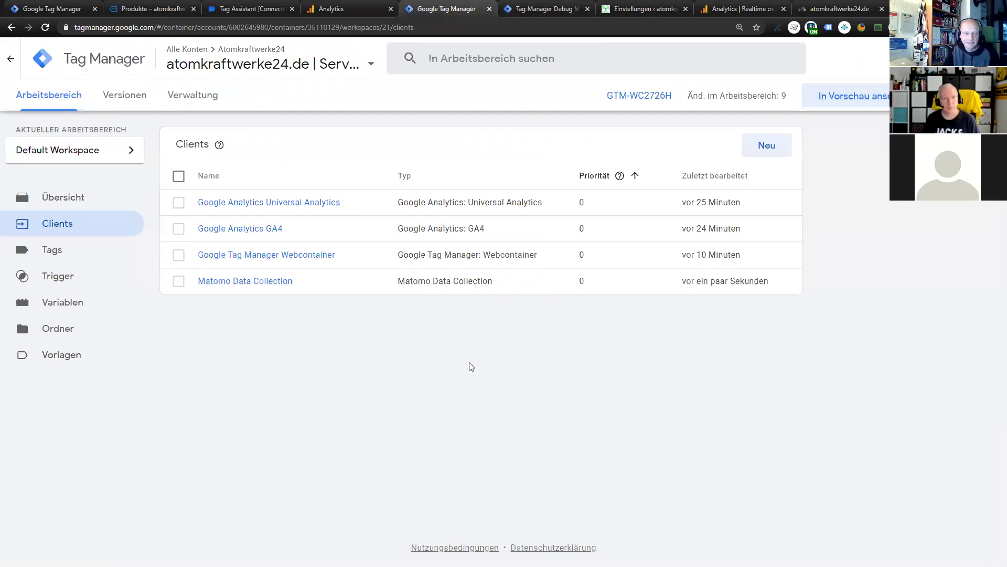
pyautogui.click(63, 284)
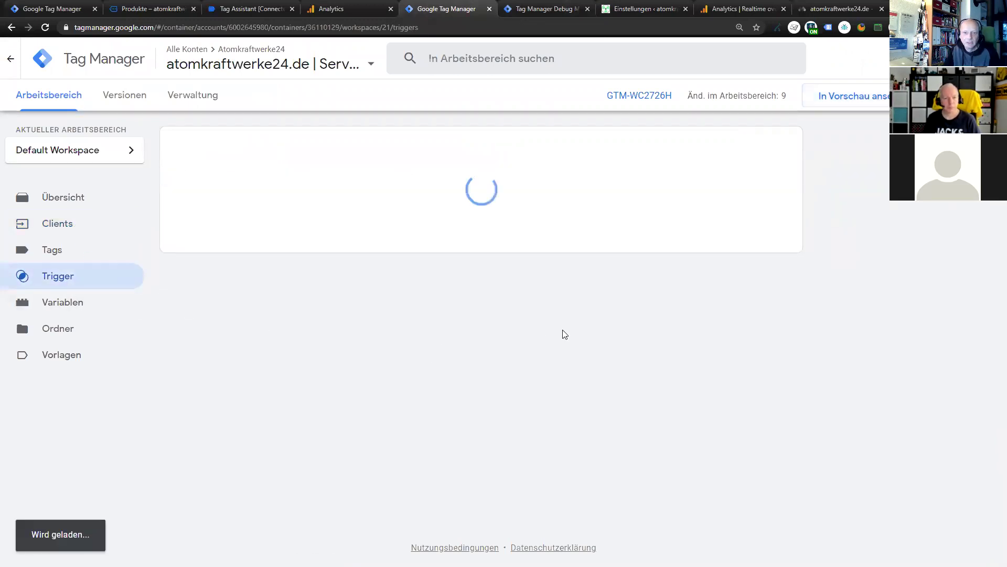
pyautogui.click(777, 148)
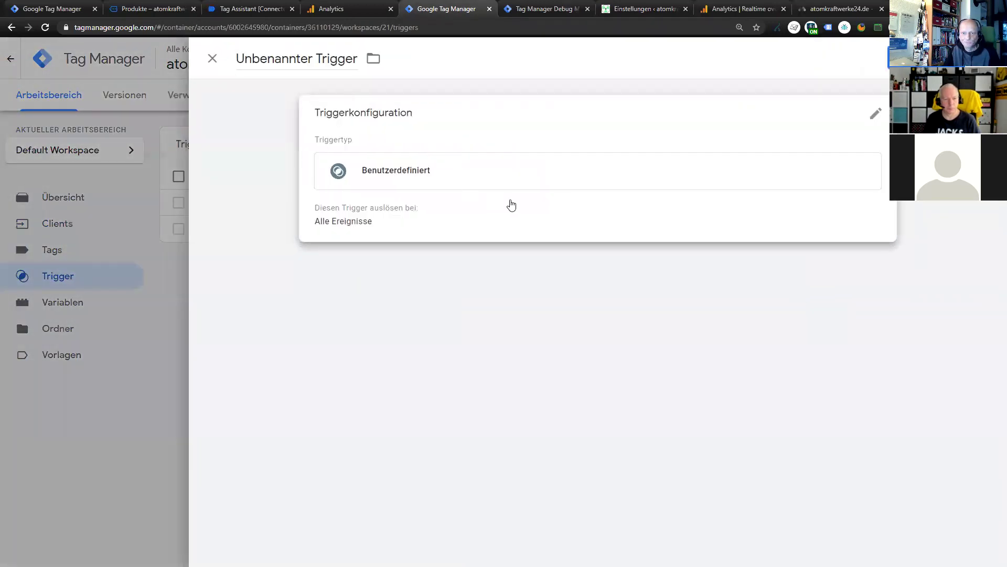
pyautogui.click(520, 209)
pyautogui.click(472, 252)
pyautogui.click(716, 302)
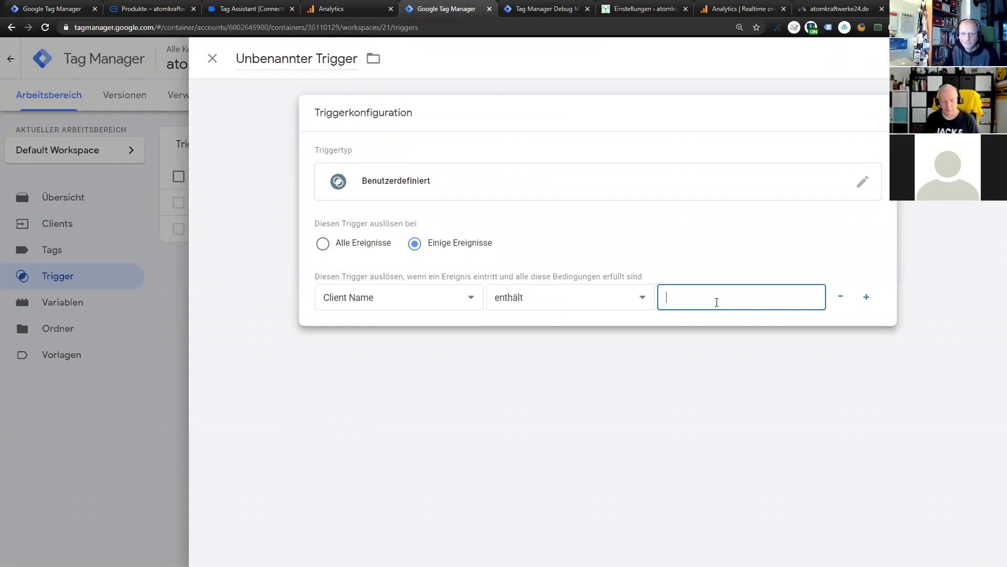
pyautogui.write('Matomo')
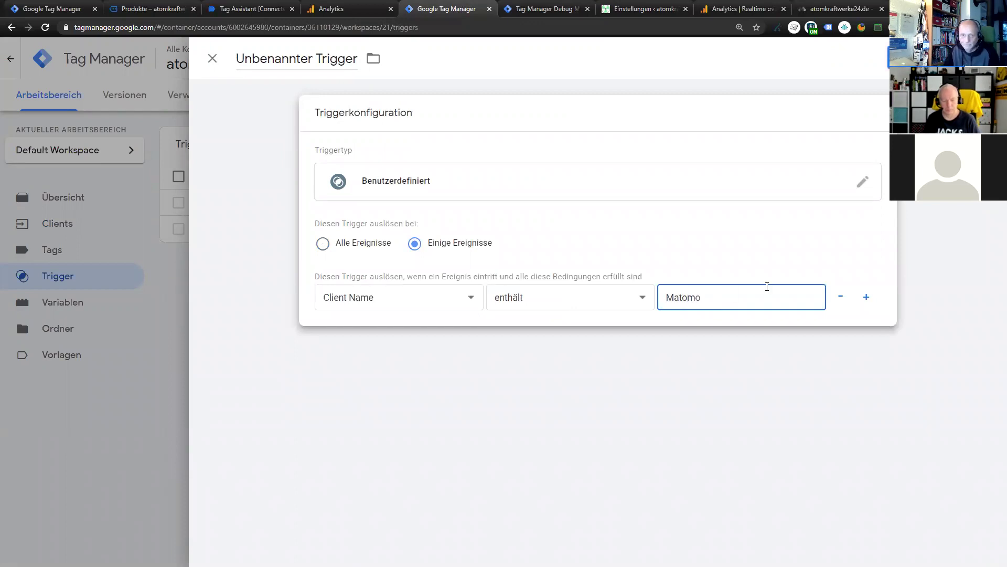
# Name the new trigger Matomo and save it
pyautogui.click(307, 58)
pyautogui.tripleClick(310, 58)
pyautogui.write('Matomo')
pyautogui.click(892, 59)
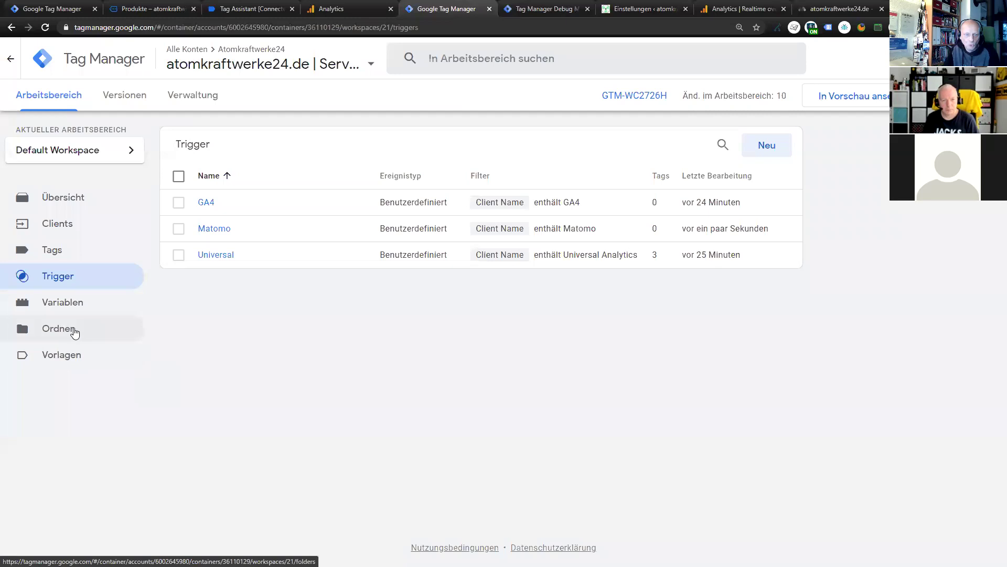
# Add the Matomo trigger to all three server tags alongside the Universal trigger and save the change
pyautogui.click(51, 250)
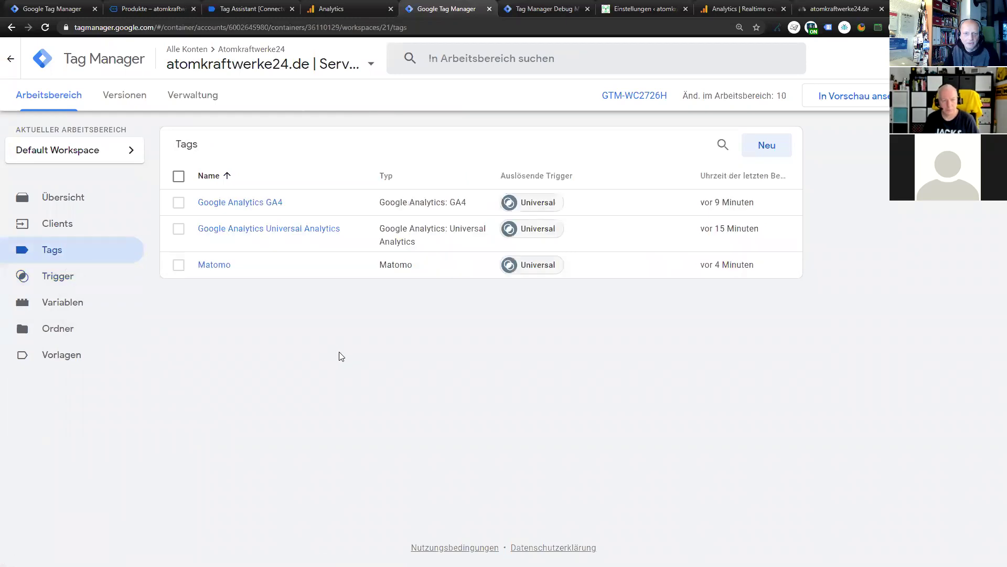
pyautogui.click(178, 176)
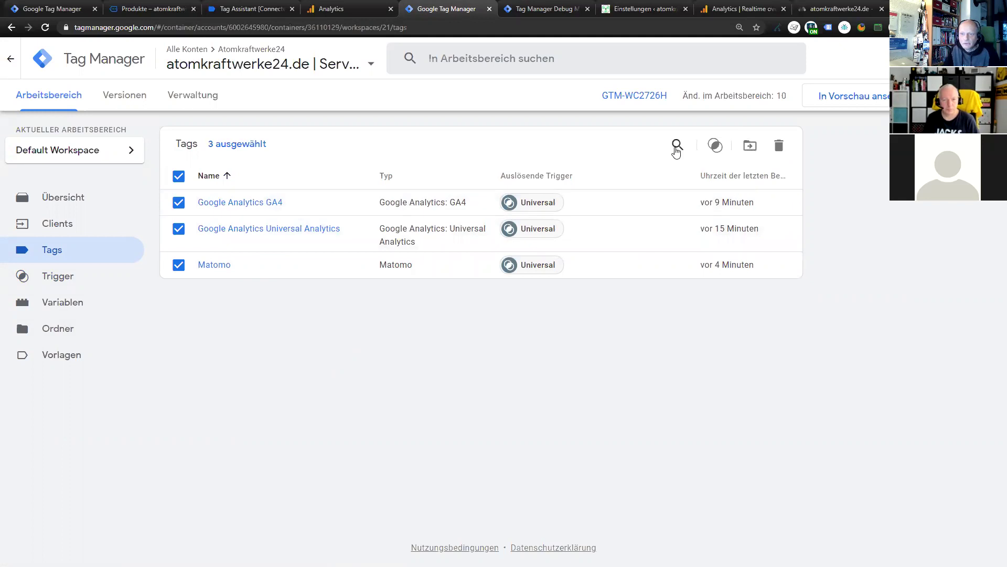
pyautogui.click(716, 149)
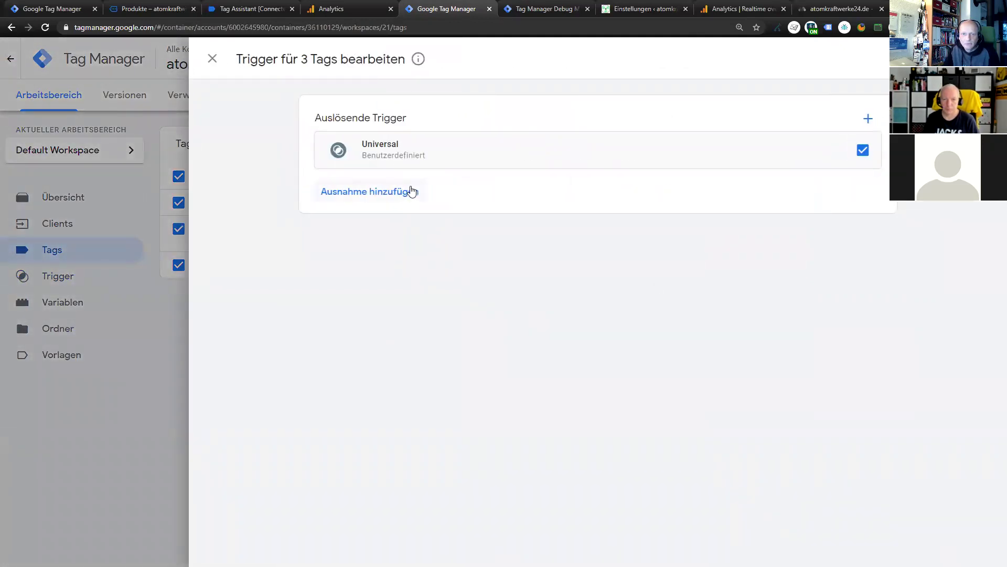
pyautogui.click(867, 119)
pyautogui.click(273, 150)
pyautogui.click(965, 59)
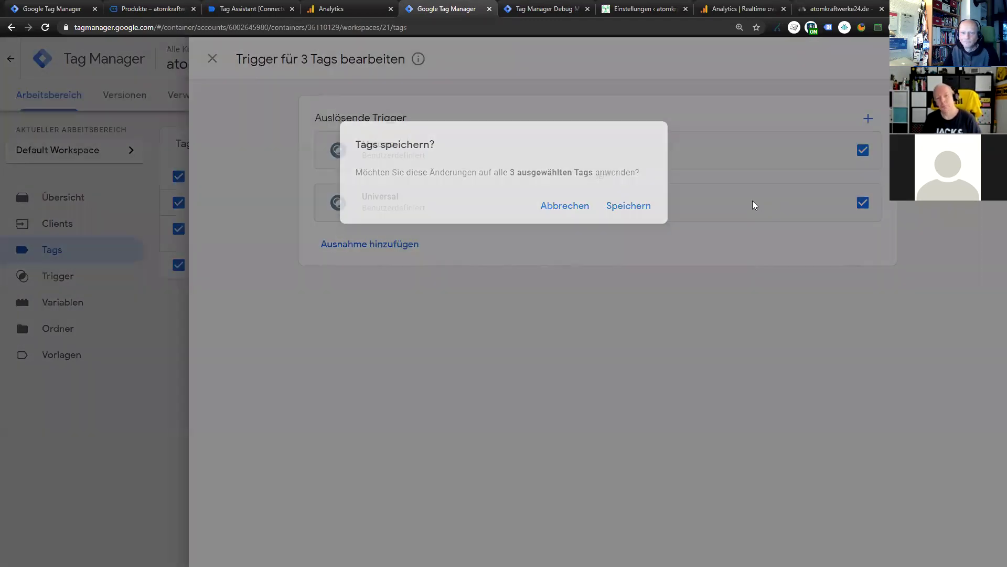
pyautogui.click(633, 212)
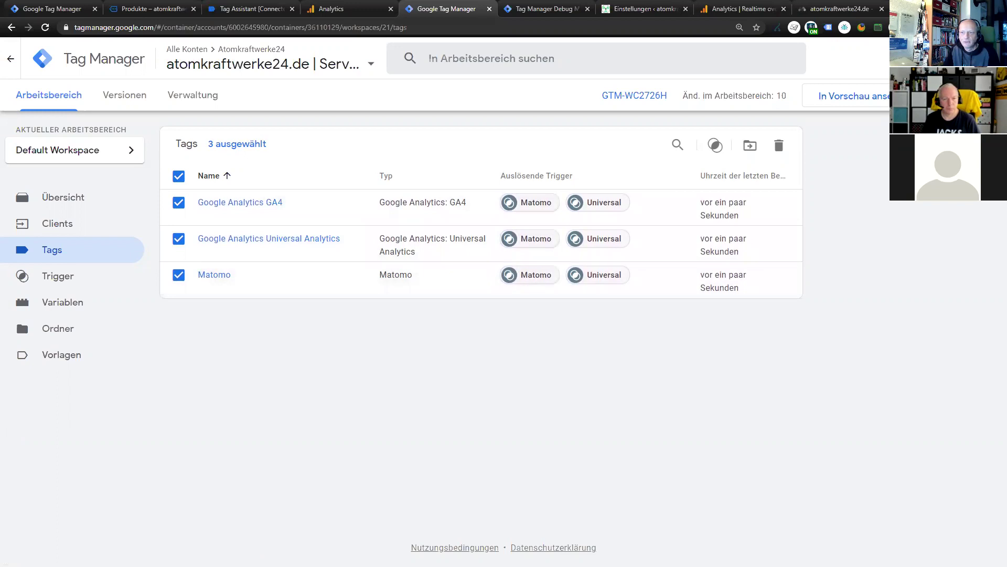
# Restart the server container's preview and open the shop's Startseite page to send a new Matomo page view
pyautogui.click(860, 97)
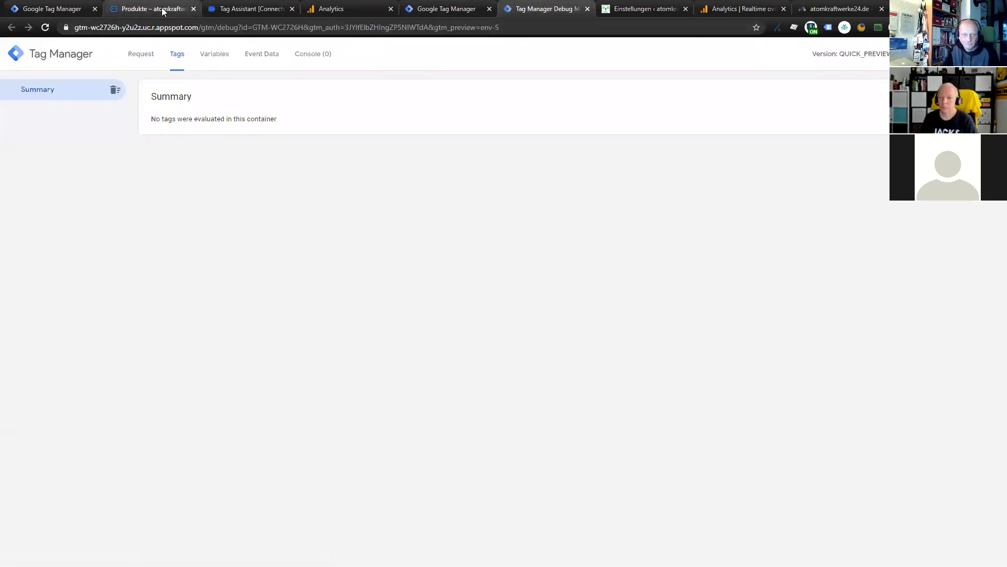
pyautogui.click(164, 10)
pyautogui.click(426, 126)
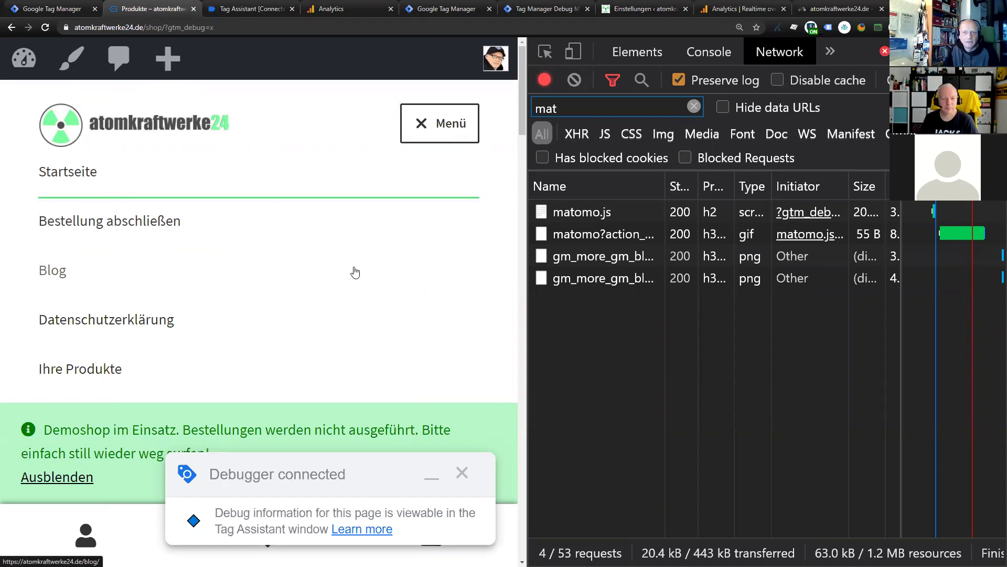
pyautogui.click(79, 173)
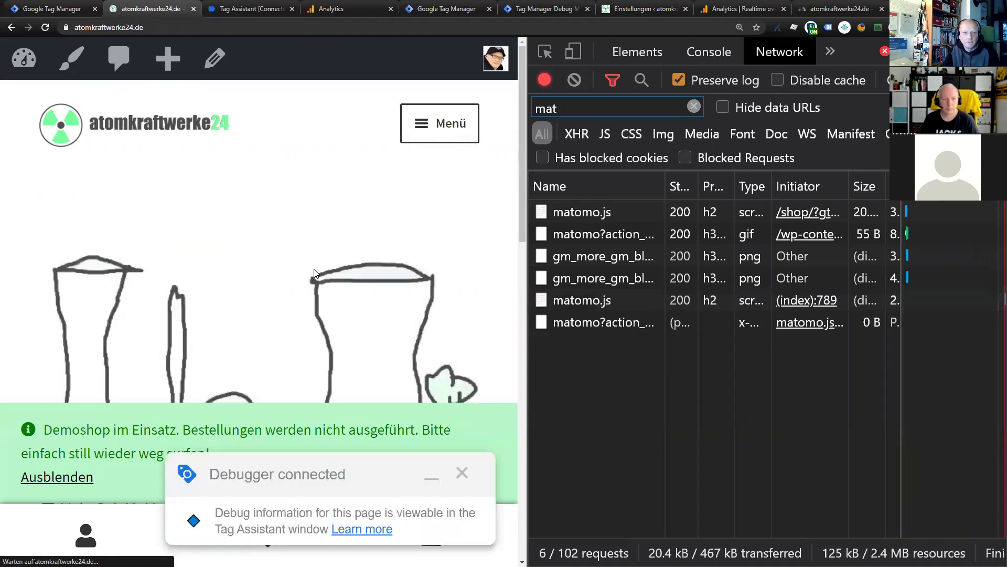
# Check the web container's tag list and its Tag Assistant summary for any client-side tags that fire
pyautogui.click(53, 9)
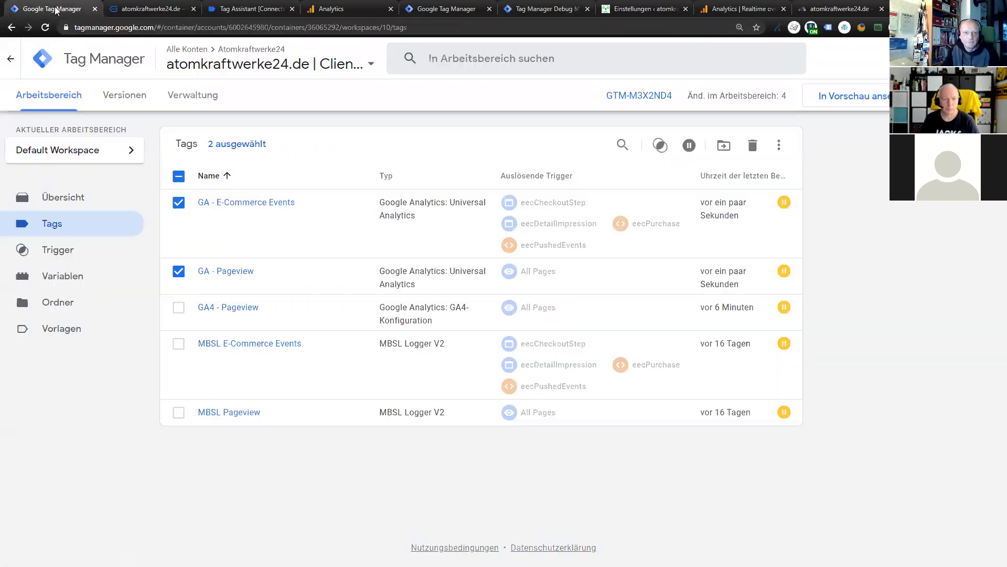
pyautogui.click(264, 11)
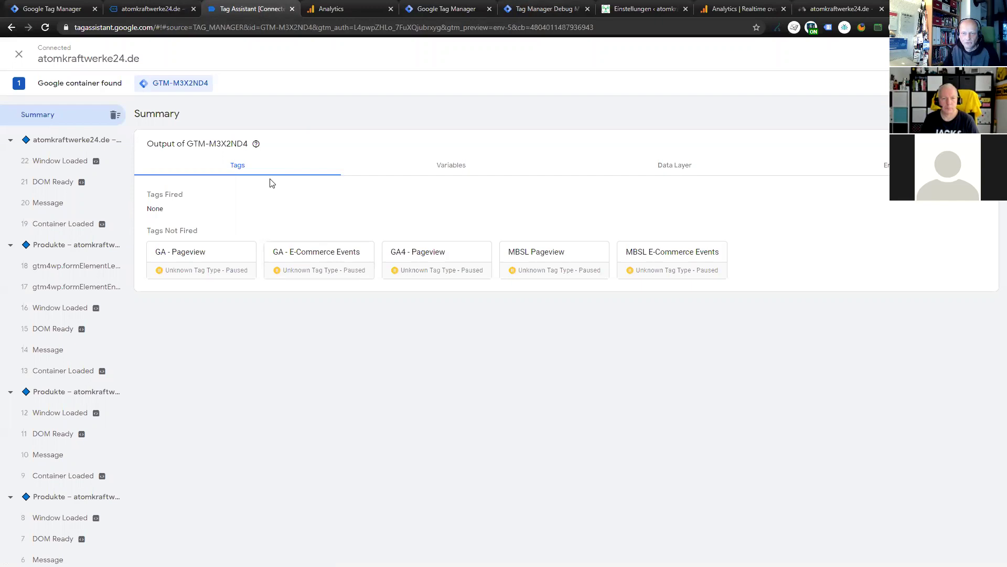
# Check the page_view hit's tags in the server container's preview and the real-time reports of Universal Analytics, GA4 and Matomo
pyautogui.click(535, 9)
pyautogui.click(74, 143)
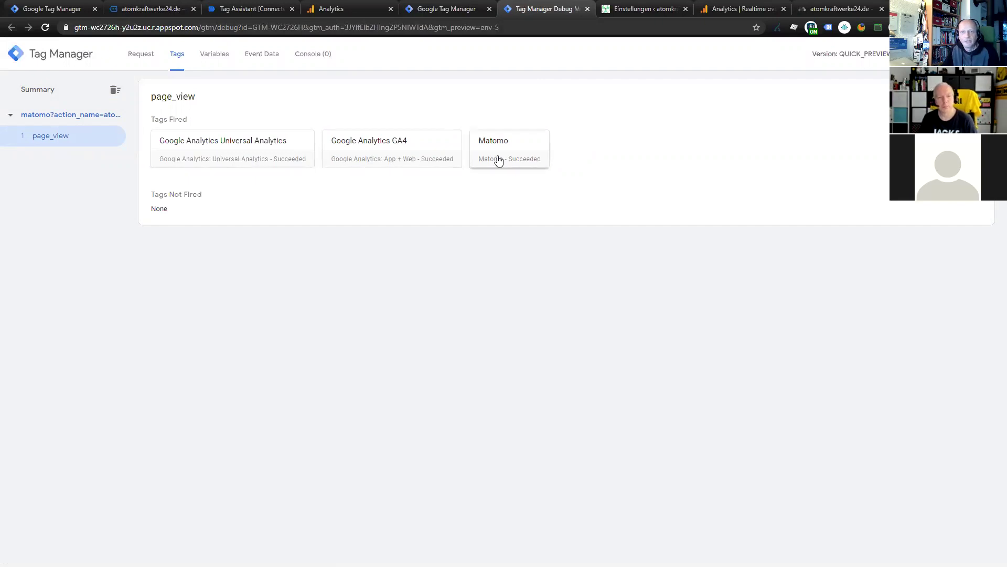
pyautogui.click(358, 8)
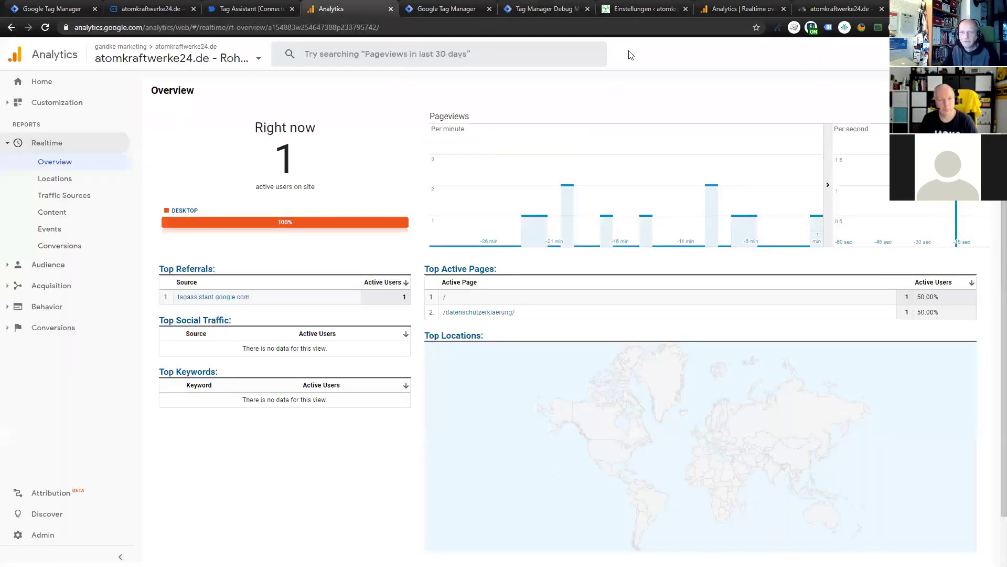
pyautogui.click(739, 8)
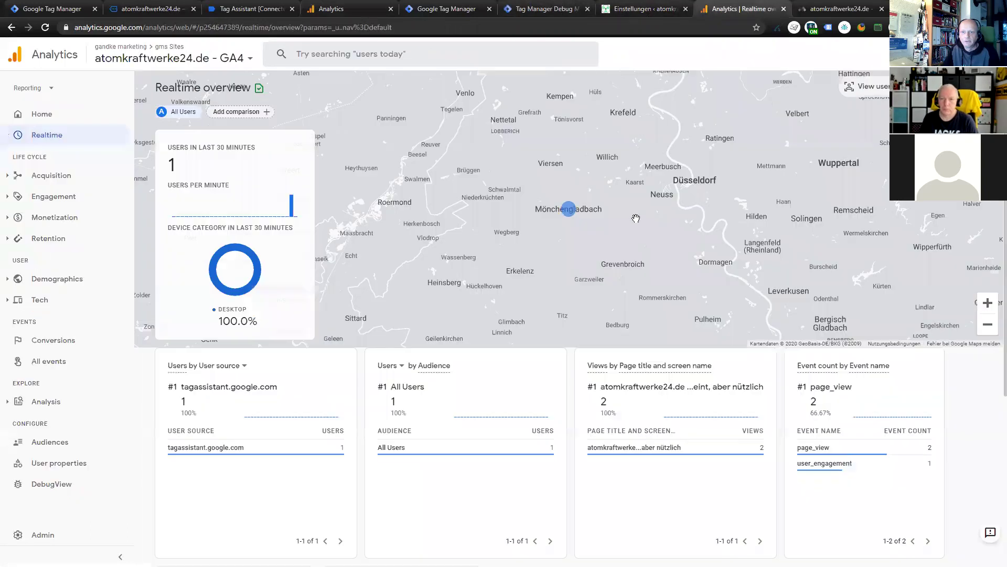
pyautogui.click(825, 12)
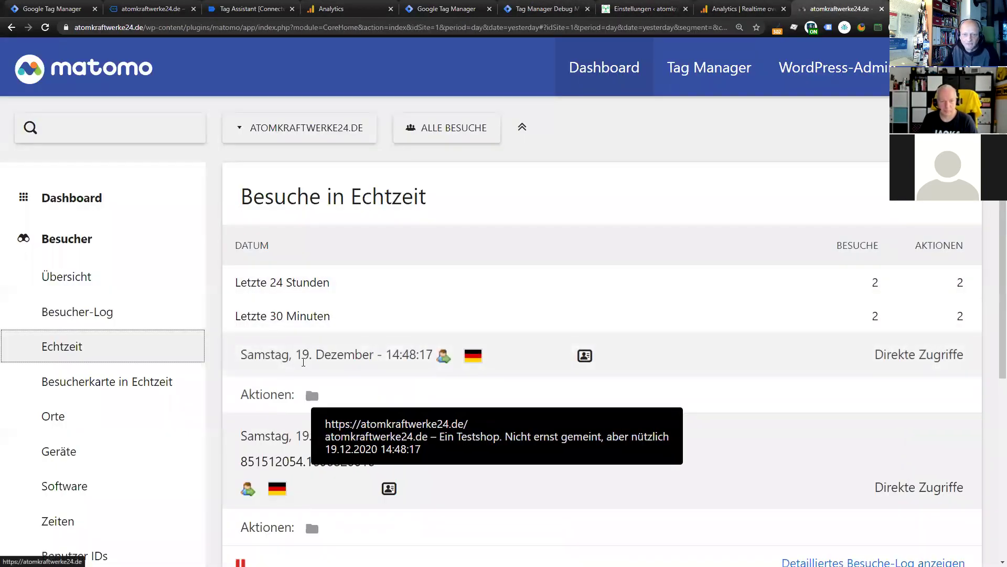
# Close the shop page's developer tools, reset the zoom to 100 %, and browse from Produkte to the Atomkraftwerk (klein) product page
pyautogui.click(154, 10)
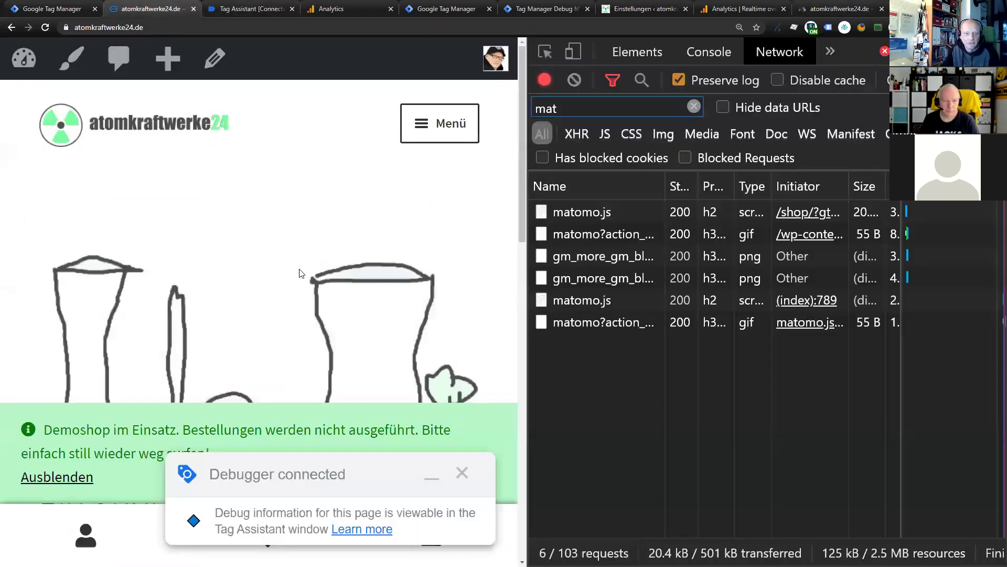
pyautogui.scroll(-5, 246, 291)
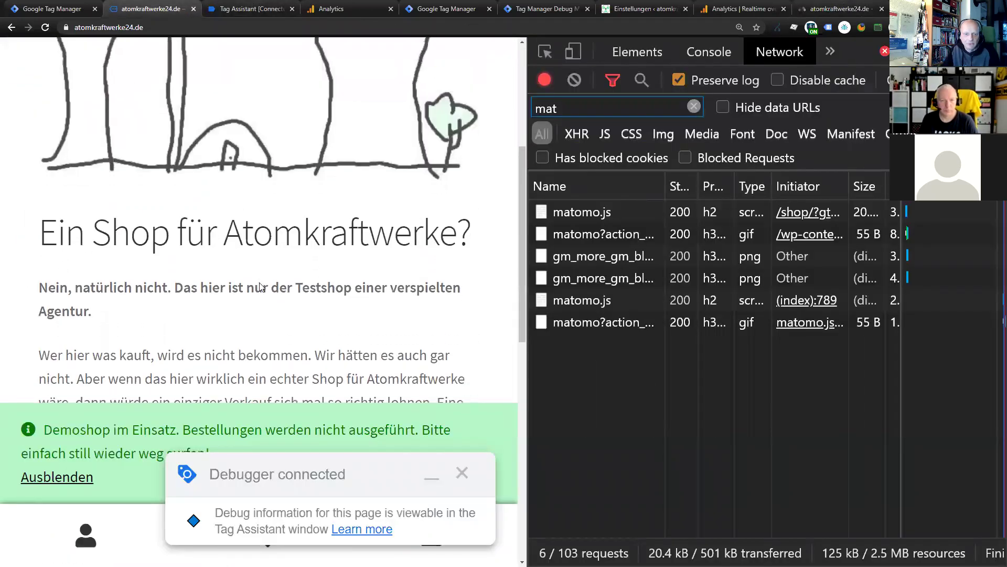
pyautogui.scroll(-8, 261, 287)
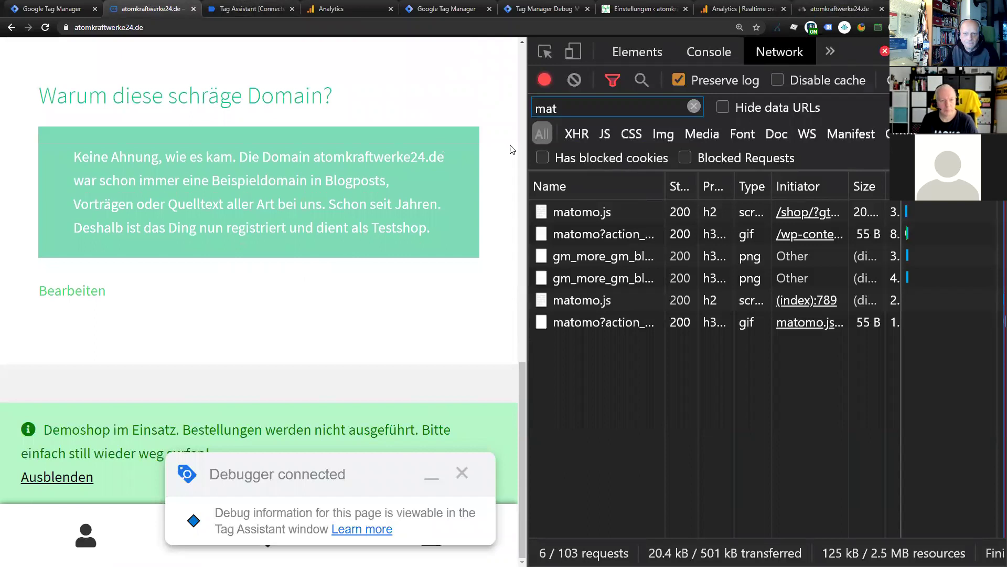
pyautogui.press('F12')
pyautogui.scroll(13, 568, 231)
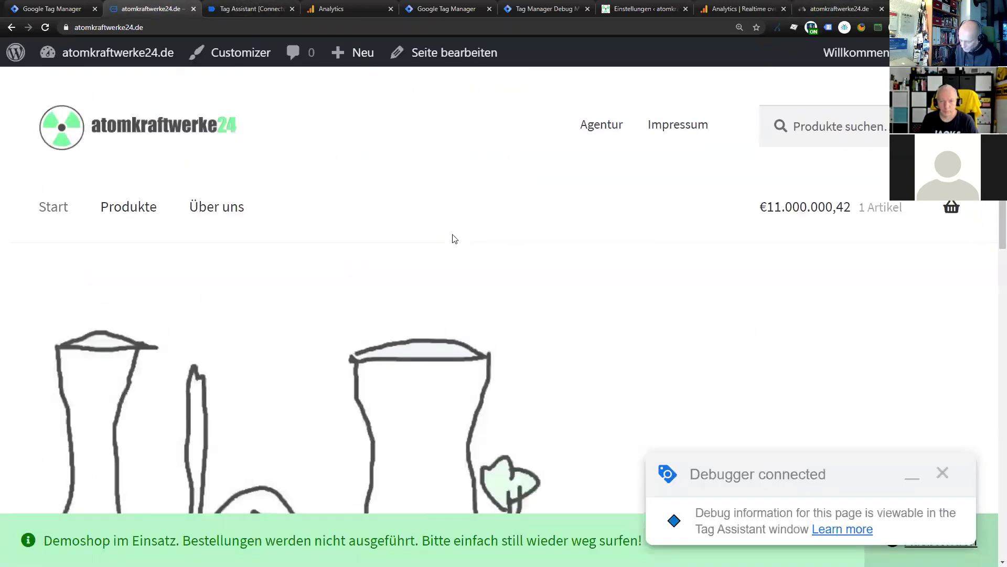
pyautogui.hotkey('ctrl', '0')
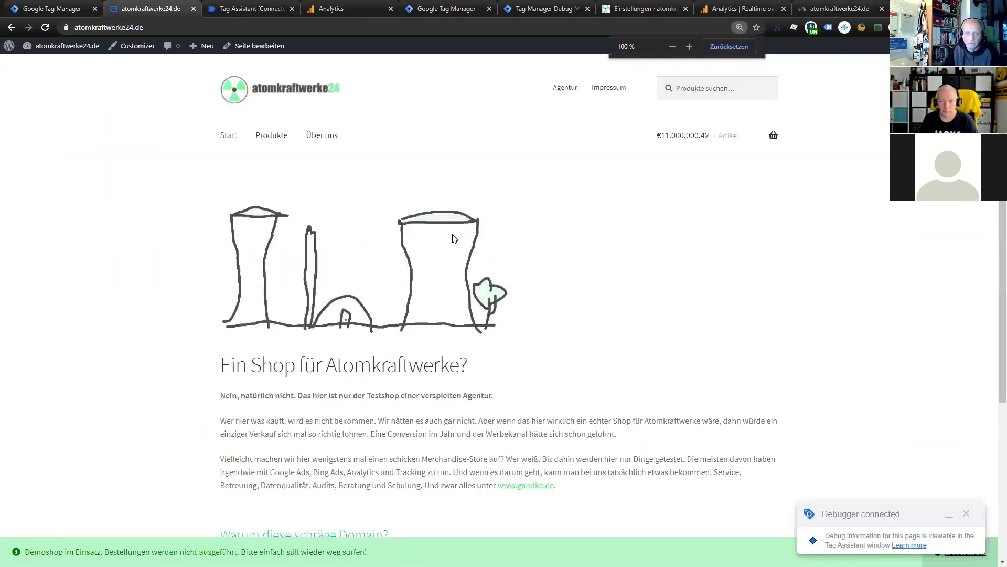
pyautogui.click(278, 137)
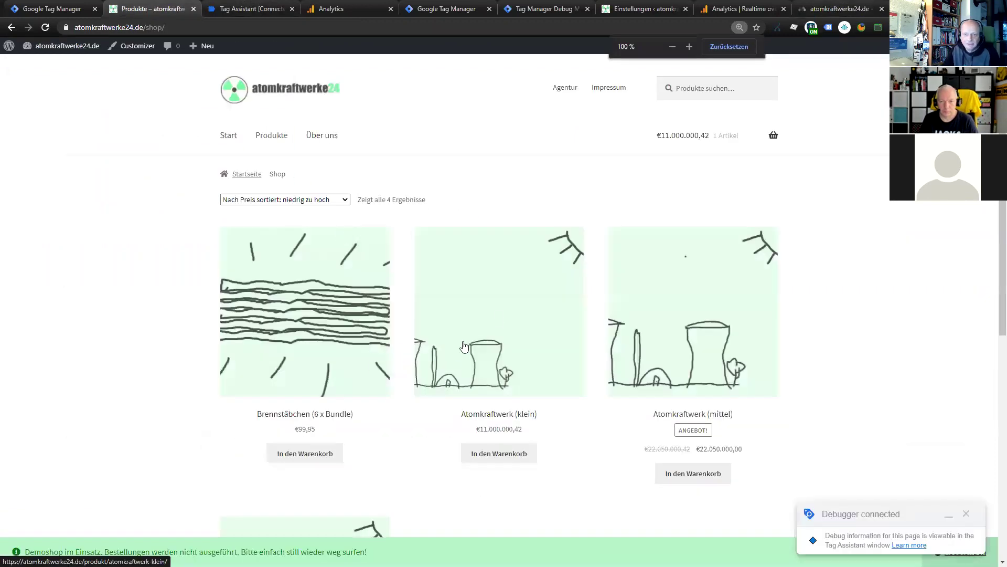
pyautogui.click(501, 320)
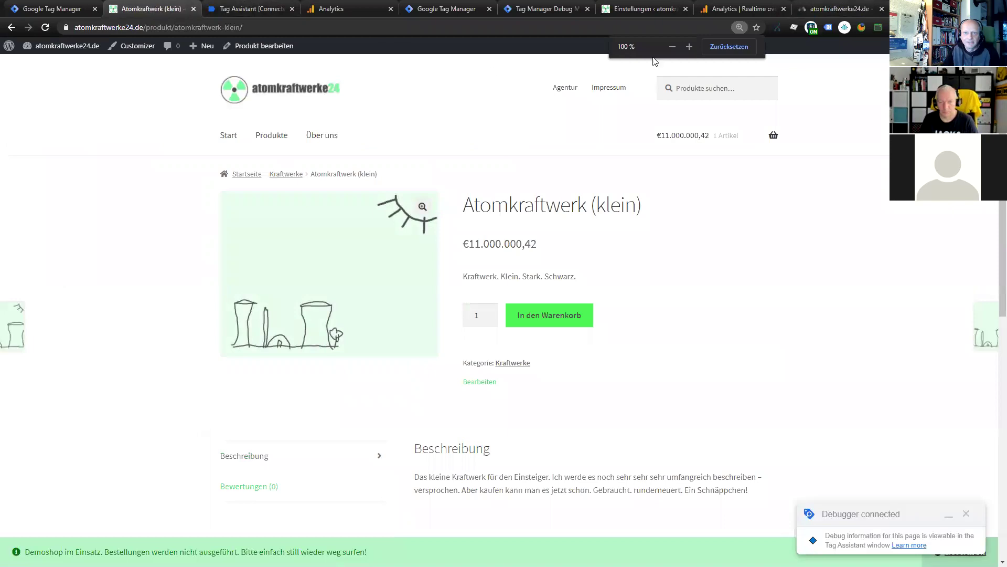
# Check the new page views in the server container's preview, the GA4 real-time report and Matomo's real-time visits
pyautogui.click(561, 9)
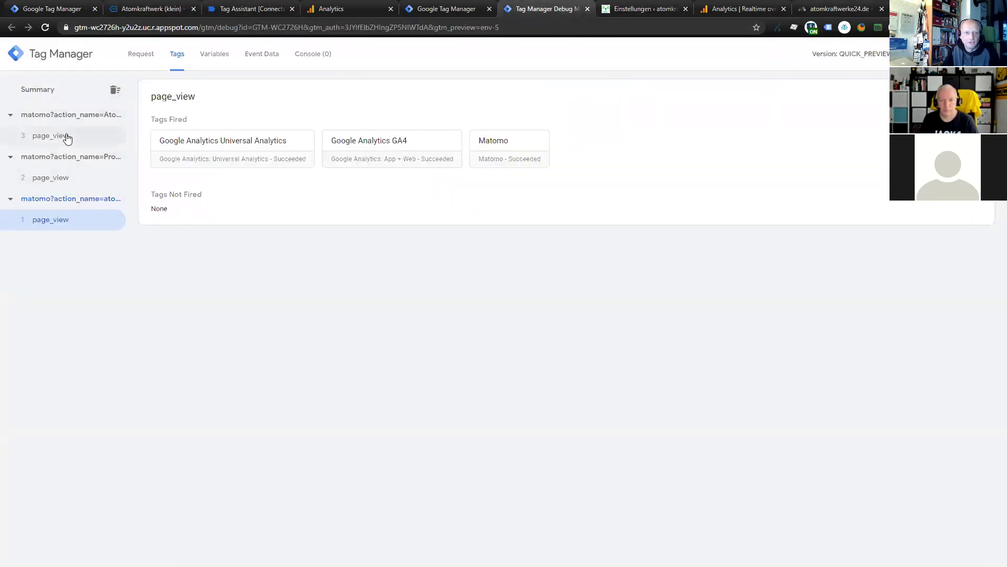
pyautogui.click(742, 11)
pyautogui.click(850, 9)
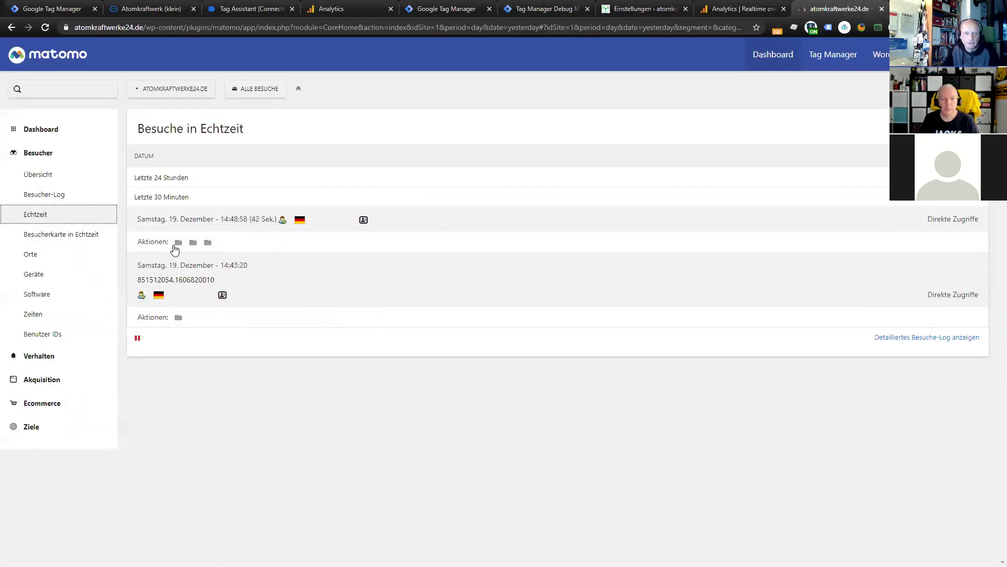
pyautogui.moveTo(207, 243)
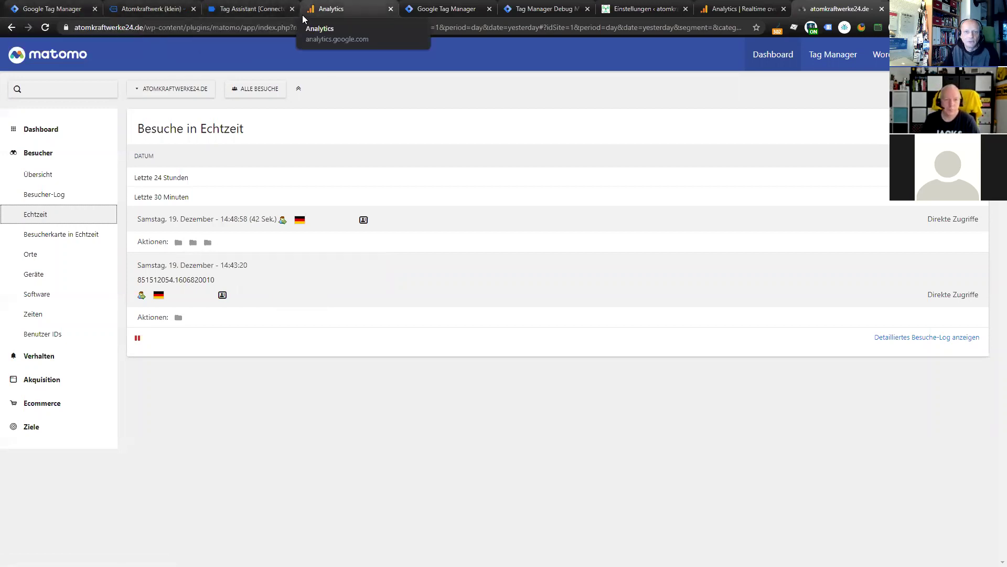
# Add Atomkraftwerk (klein) to the cart and inspect the resulting hits in the server container's preview and Matomo's real-time visits
pyautogui.click(152, 8)
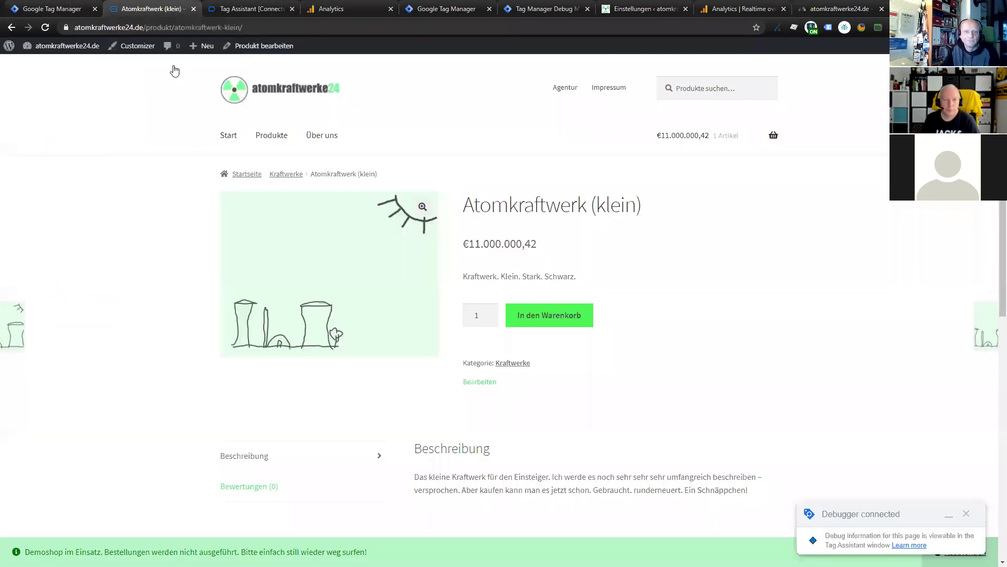
pyautogui.click(546, 314)
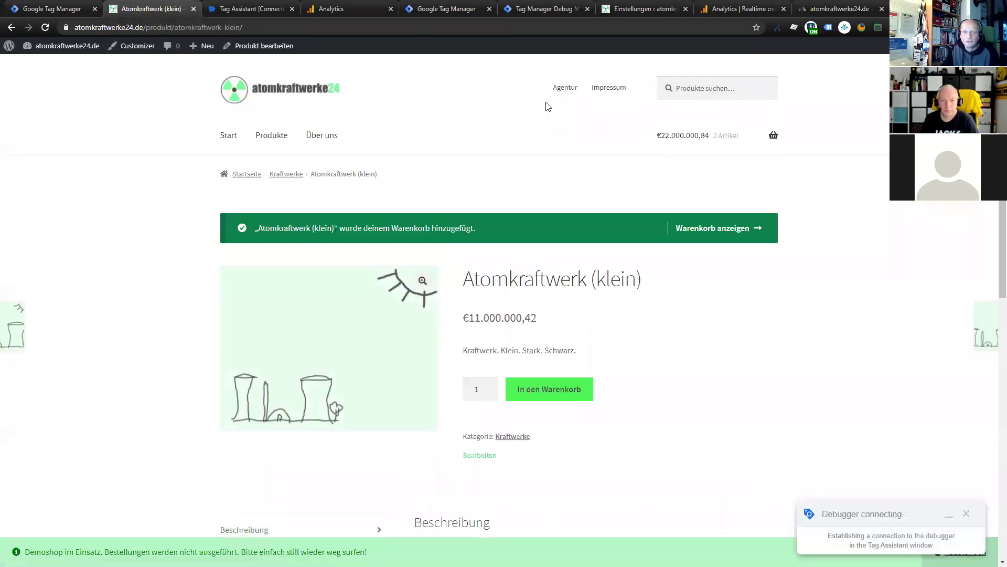
pyautogui.click(546, 9)
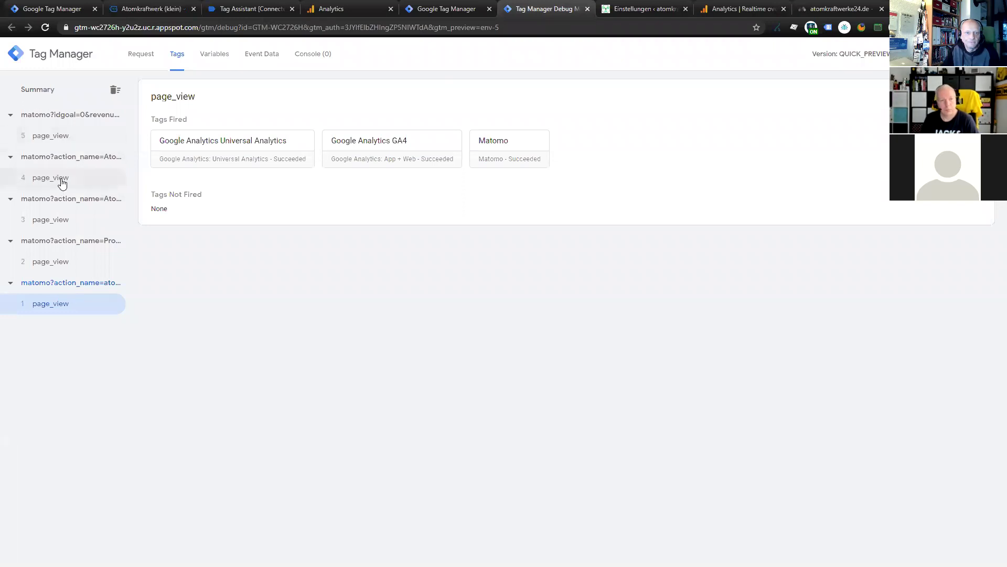
pyautogui.click(61, 178)
pyautogui.click(61, 138)
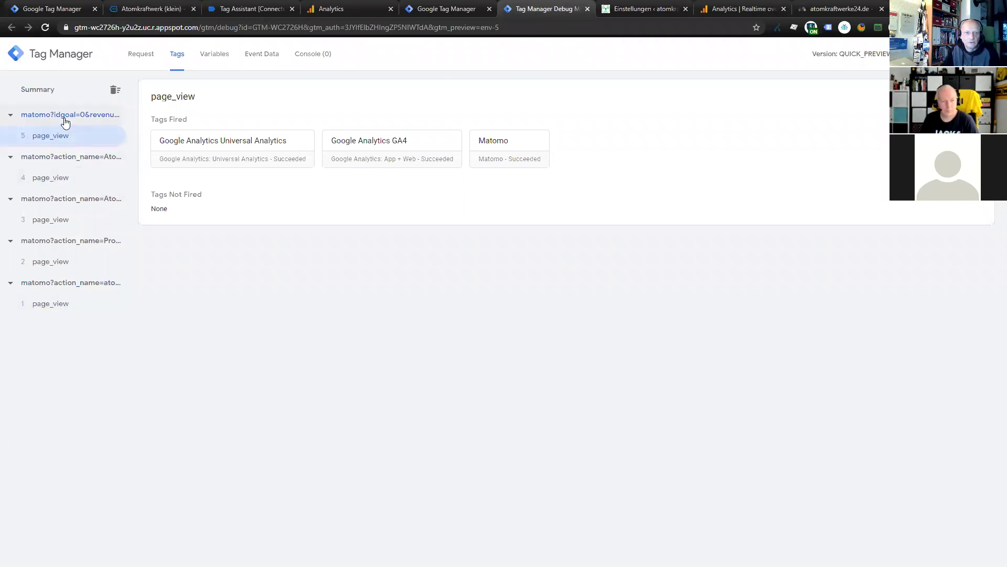
pyautogui.click(64, 117)
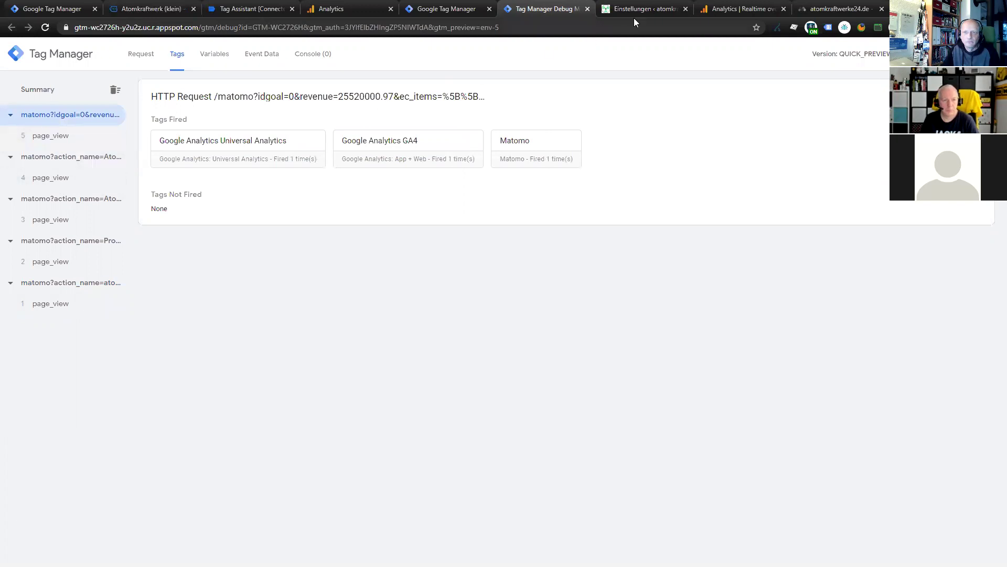
pyautogui.click(838, 9)
pyautogui.moveTo(227, 250)
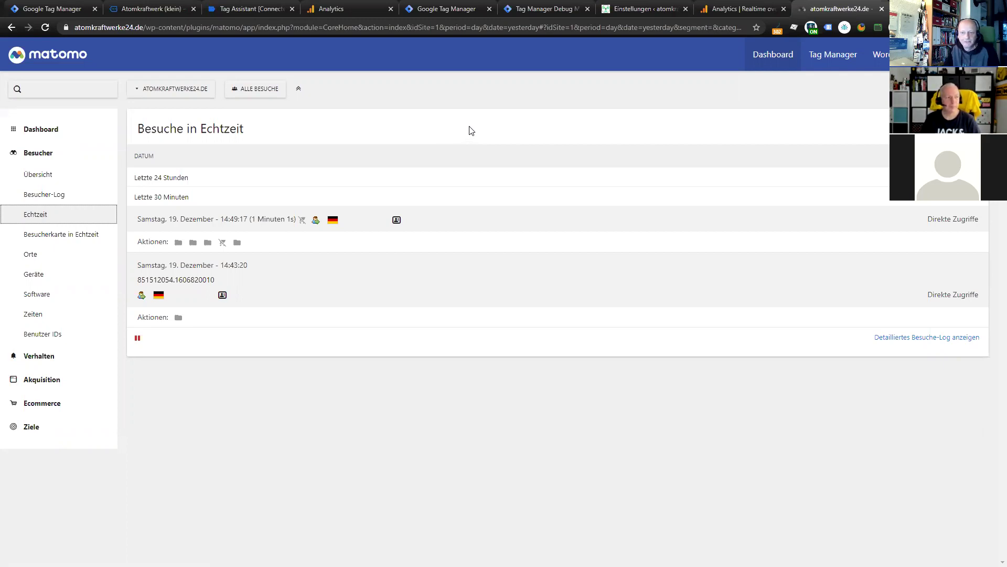
# Set the Matomo plugin's tracking code option to Deaktiviert in the WordPress settings and save the changes
pyautogui.click(48, 9)
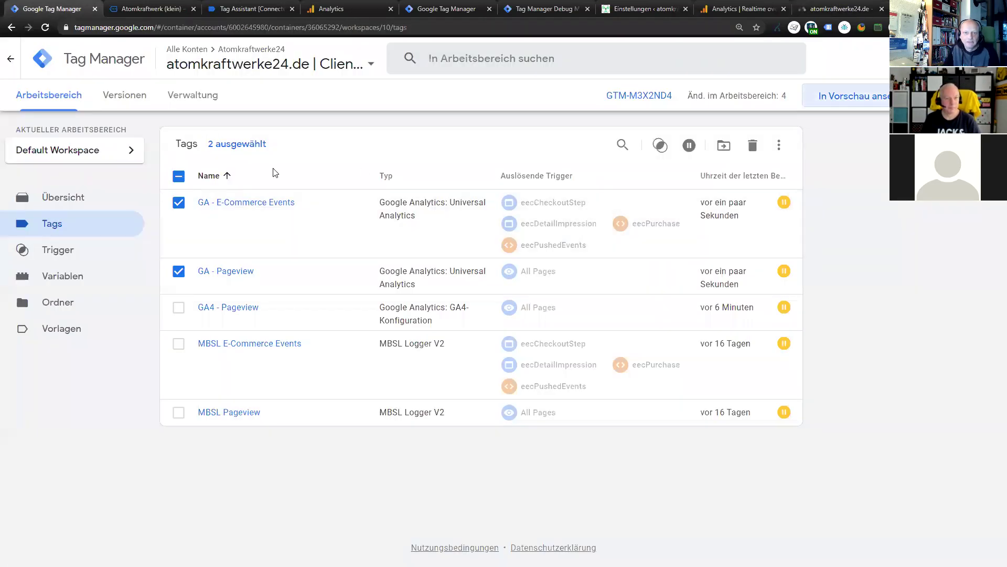
pyautogui.click(643, 10)
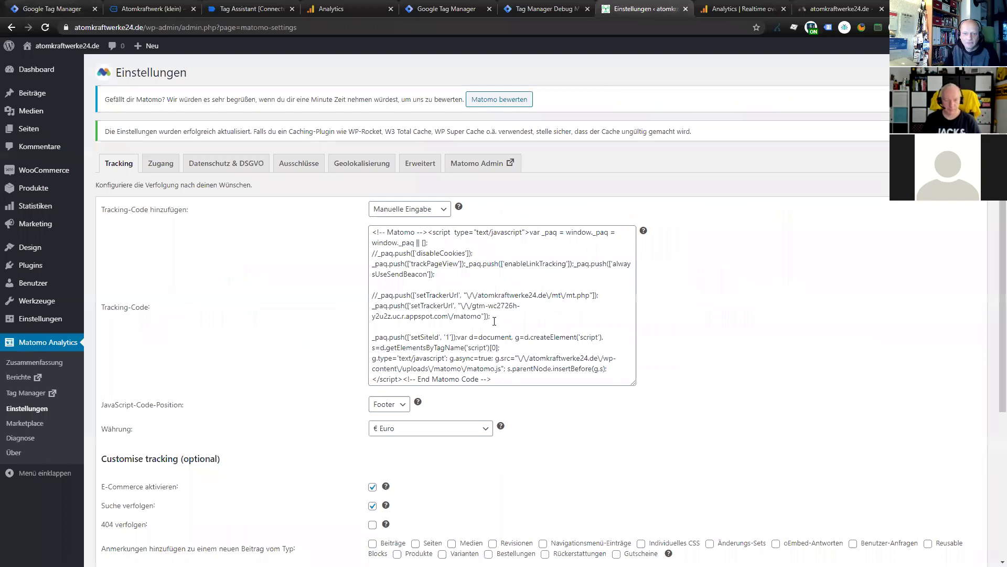
pyautogui.click(428, 208)
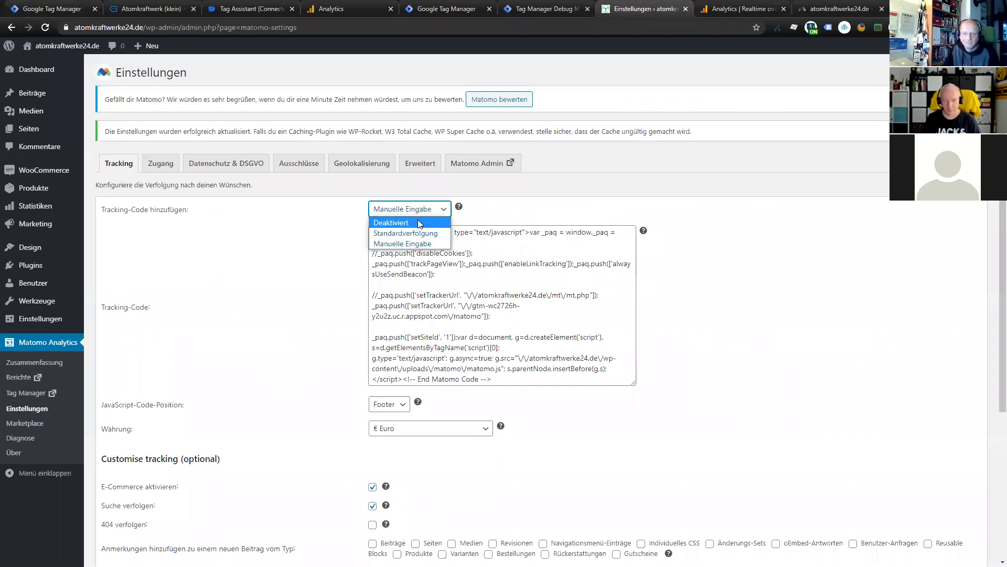
pyautogui.click(420, 218)
pyautogui.click(175, 265)
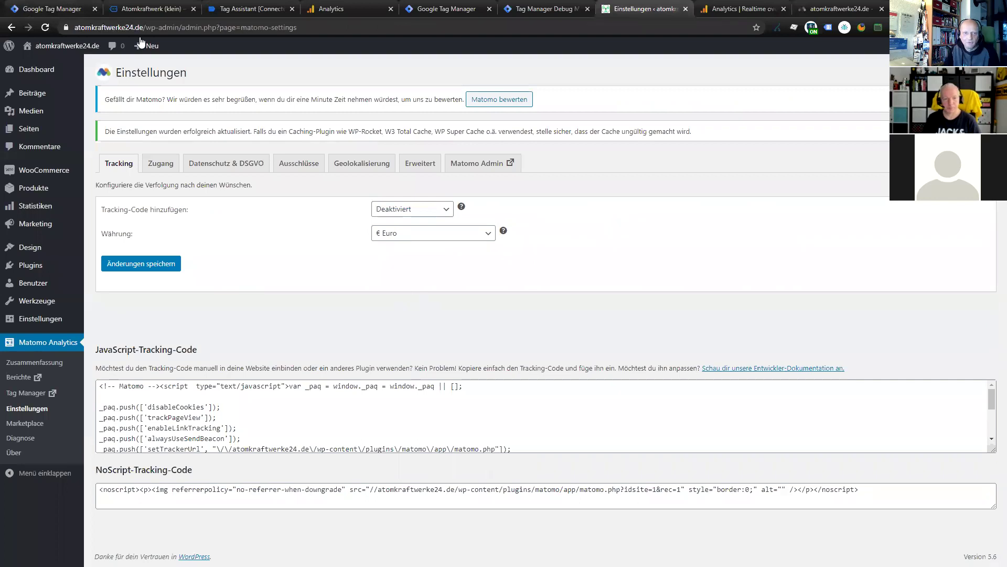
# Unpause only the MBSL E-Commerce Events and MBSL Pageview tags in the web container and restart its preview
pyautogui.click(61, 8)
pyautogui.click(179, 270)
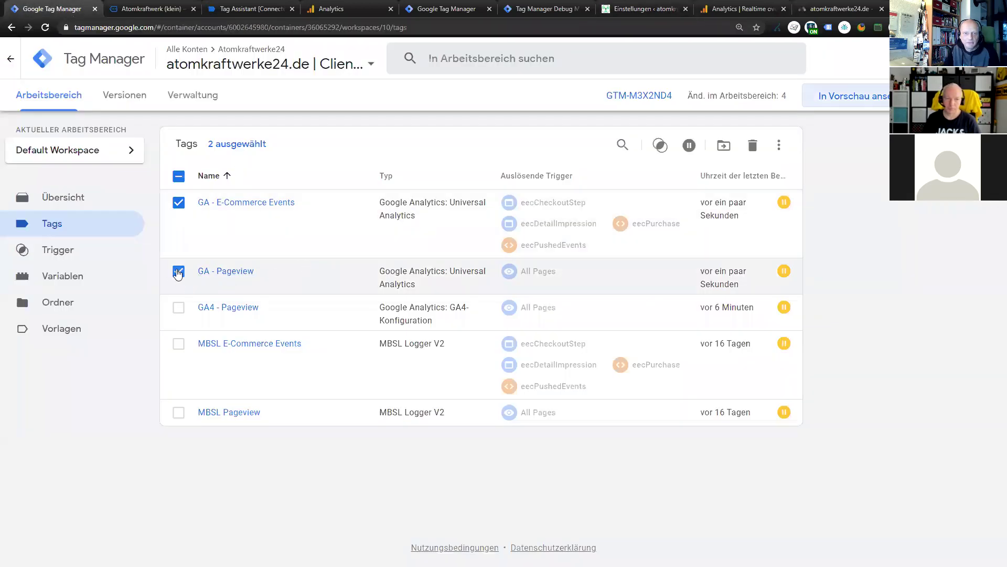
pyautogui.click(179, 202)
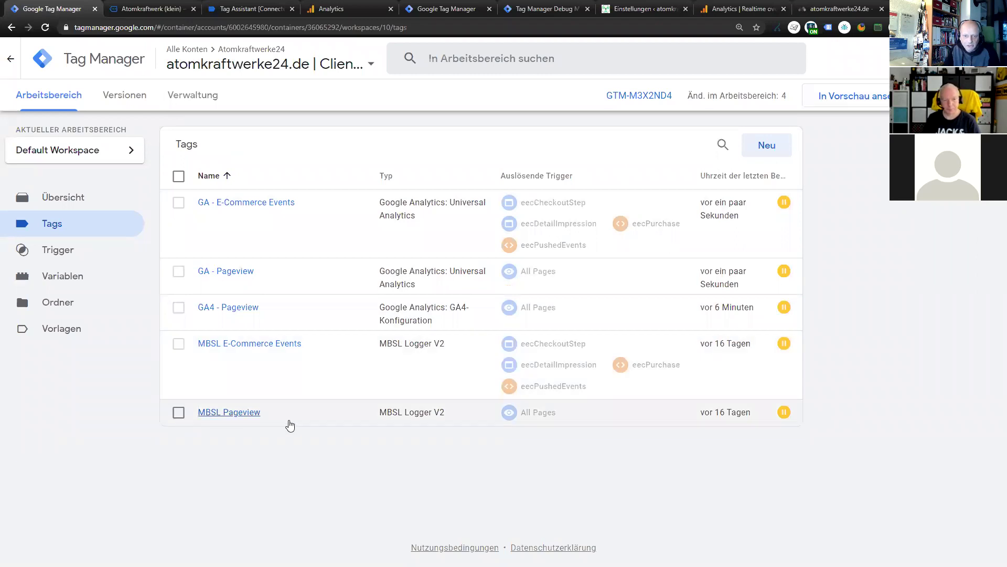
pyautogui.click(178, 412)
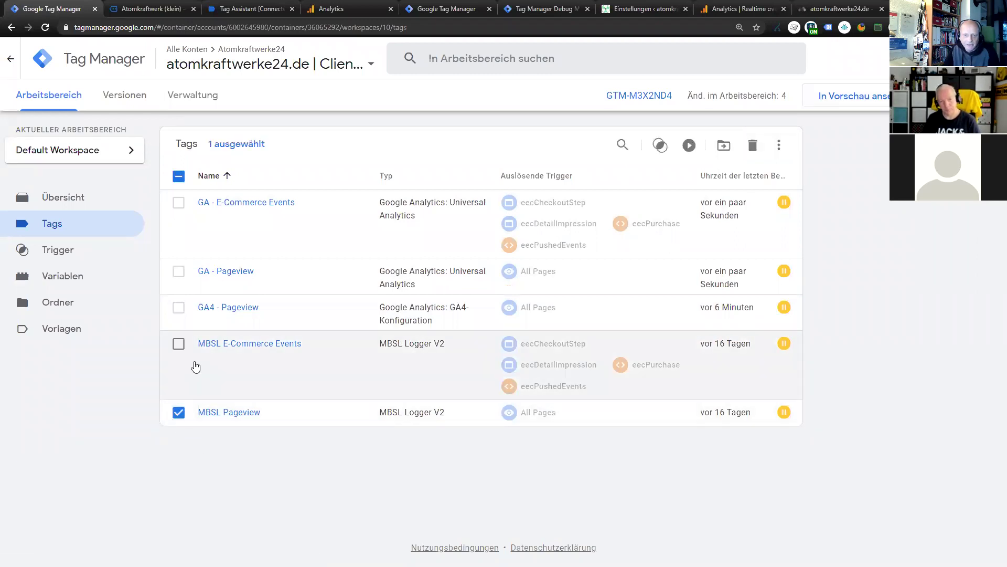
pyautogui.click(179, 343)
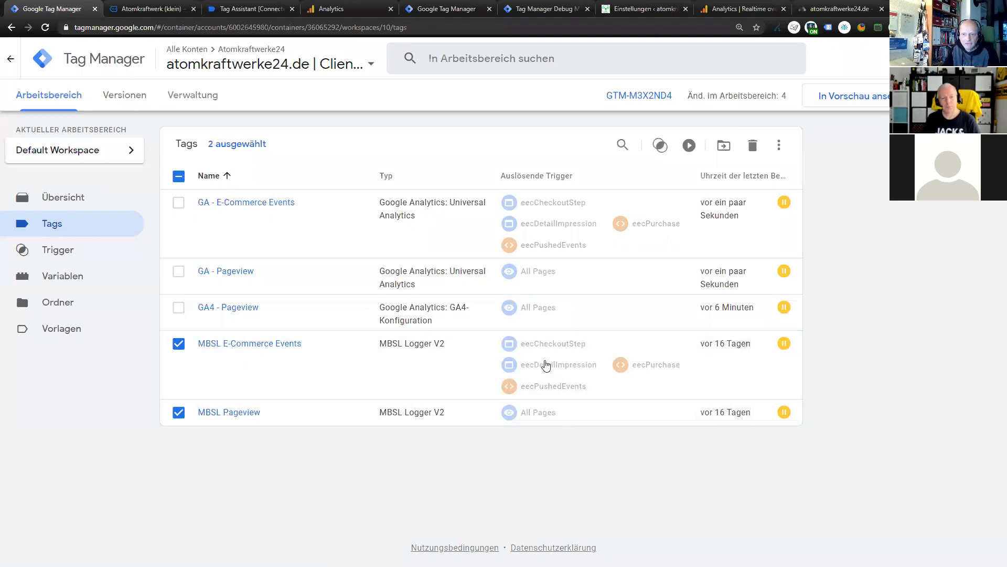
pyautogui.click(688, 146)
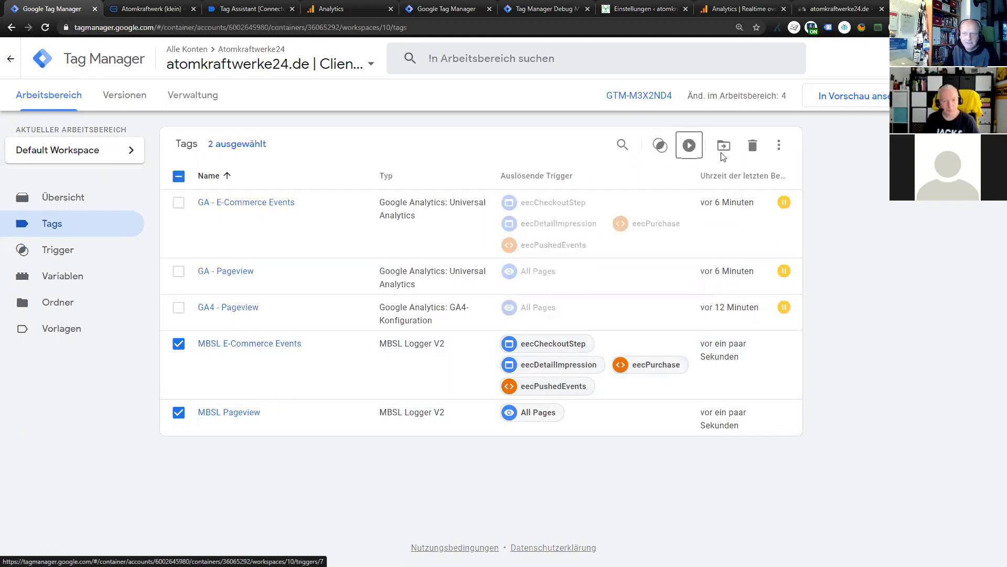
pyautogui.click(866, 102)
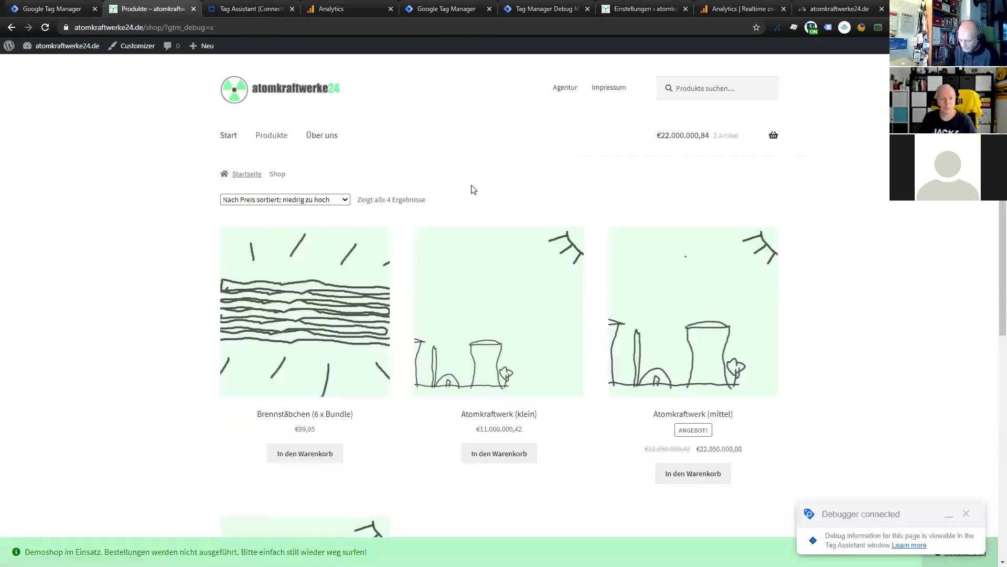
# Filter the shop page's network requests by "mbsl", reload the page and open the mbsl_logger request's details
pyautogui.press('F12')
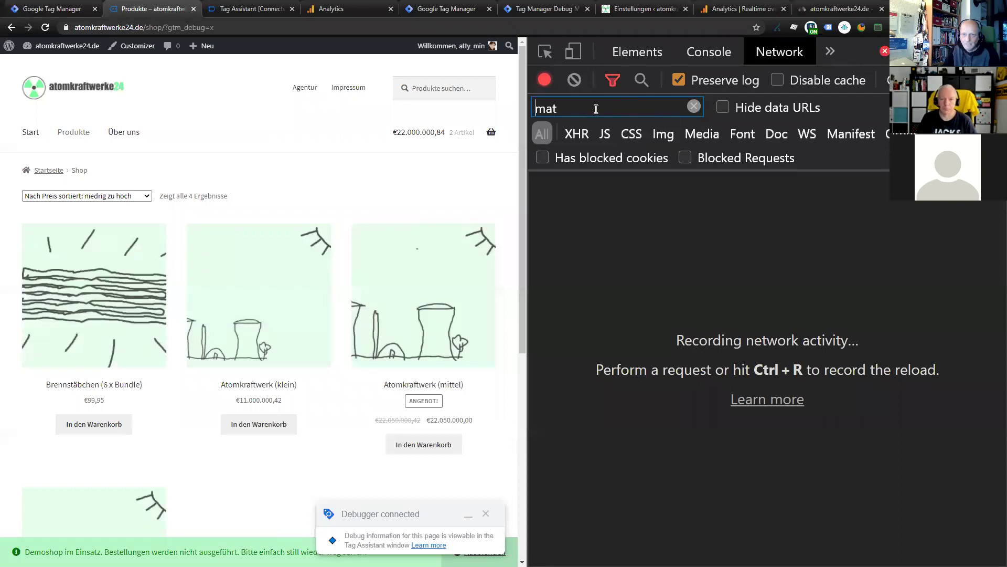
pyautogui.press('Escape')
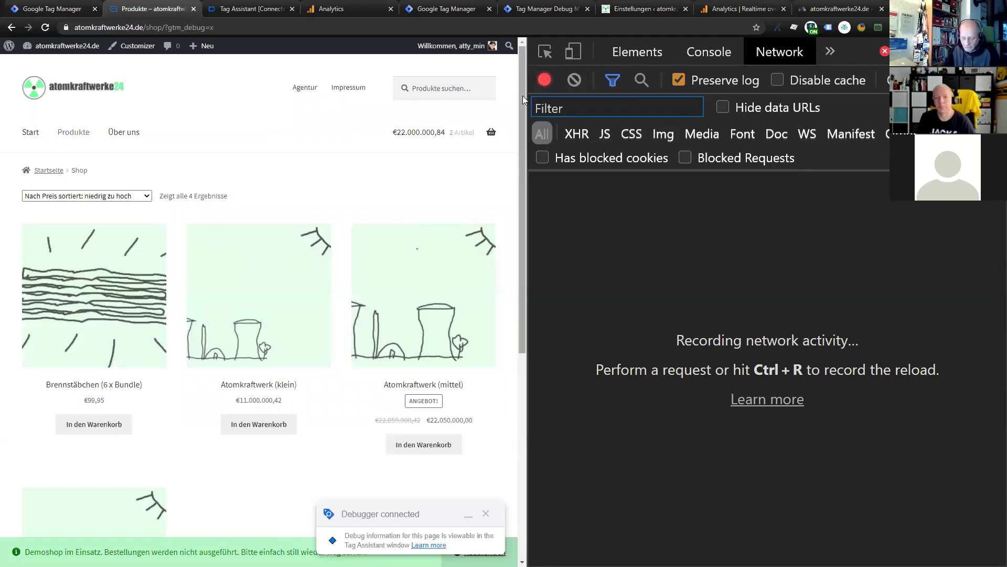
pyautogui.write('mbsl')
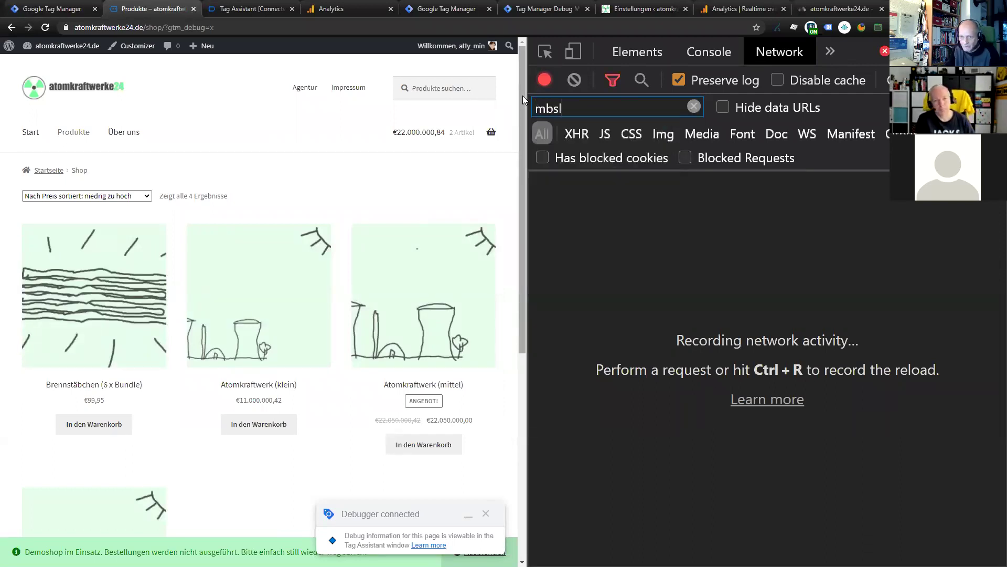
pyautogui.hotkey('ctrl', 'r')
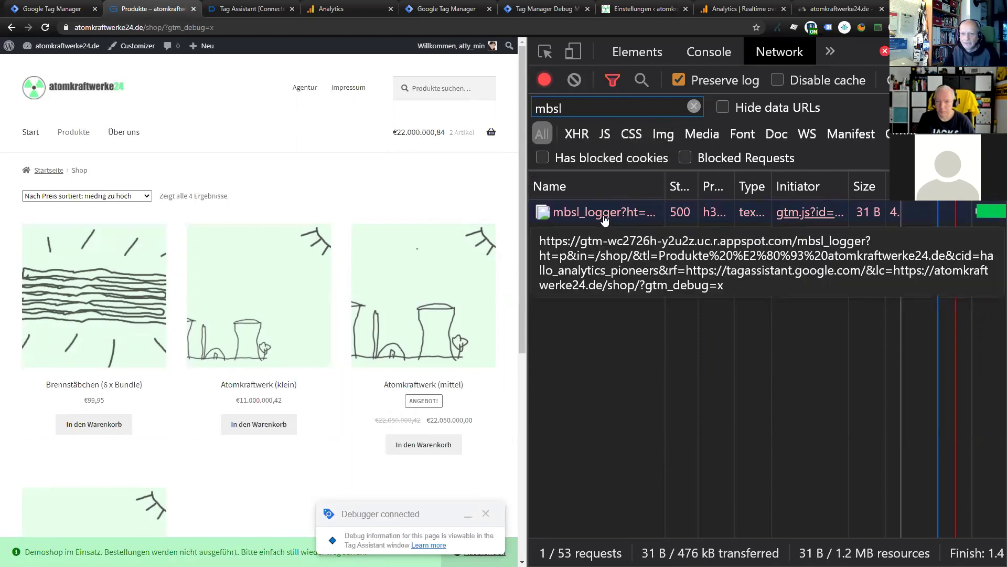
pyautogui.click(597, 214)
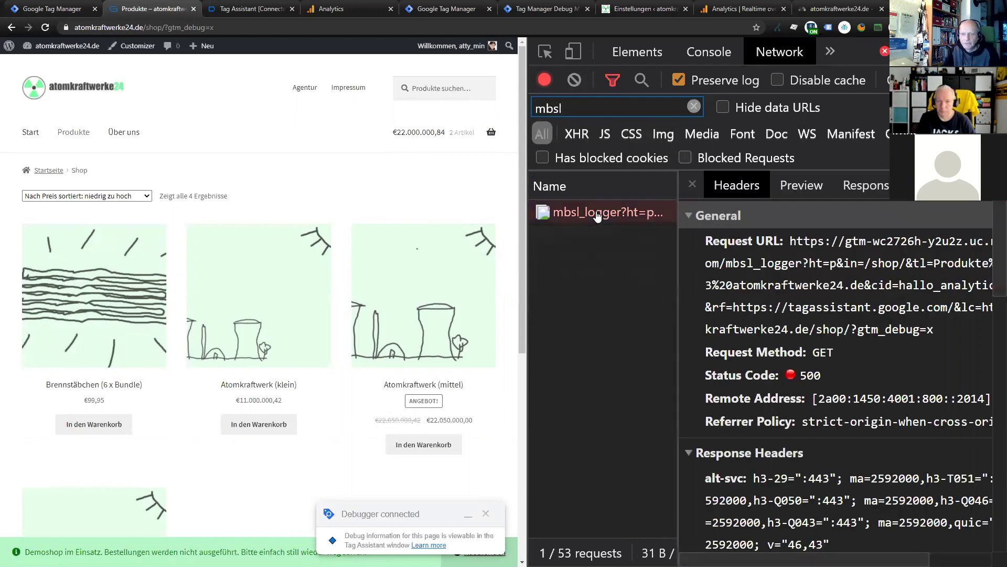
# Examine the mbsl_logger request's response headers, request headers and query string parameters
pyautogui.scroll(-4, 781, 284)
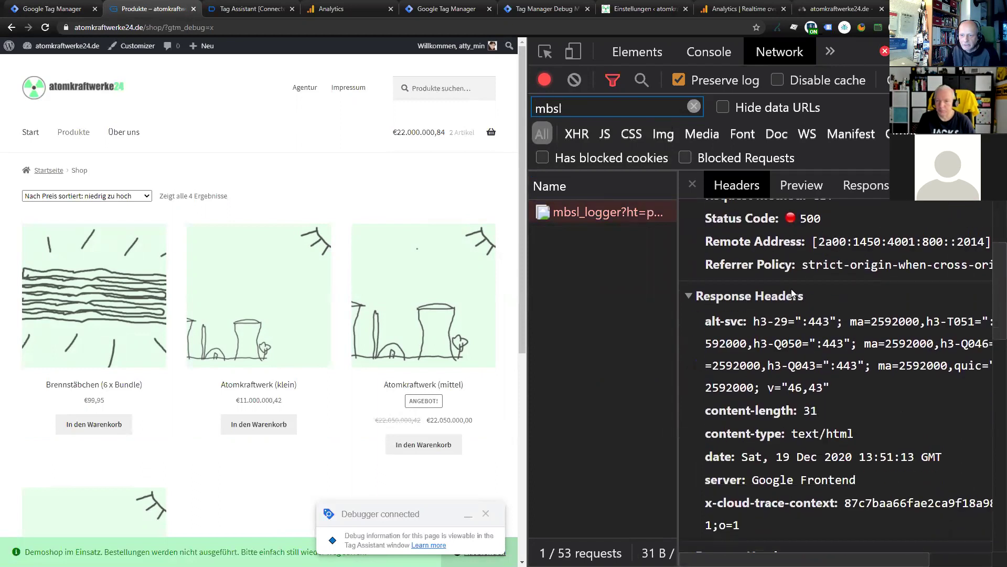
pyautogui.scroll(-7, 820, 338)
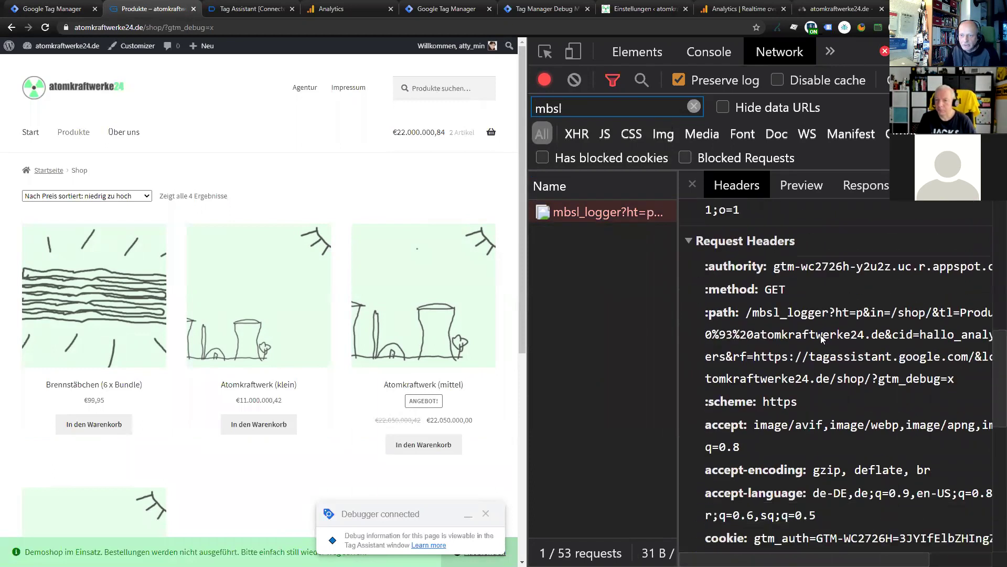
pyautogui.scroll(2, 821, 299)
pyautogui.scroll(-9, 817, 340)
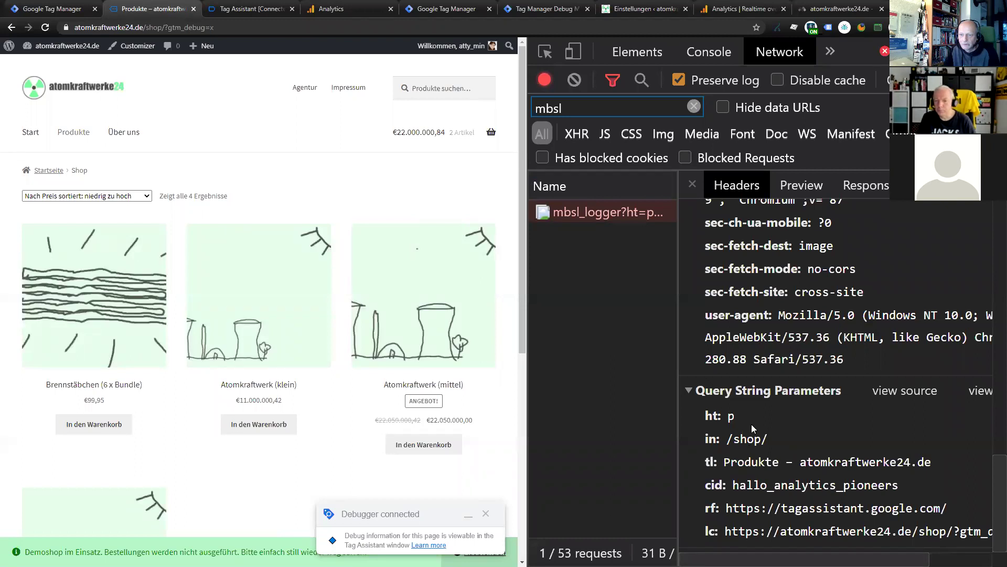
pyautogui.scroll(3, 842, 446)
pyautogui.scroll(-3, 848, 464)
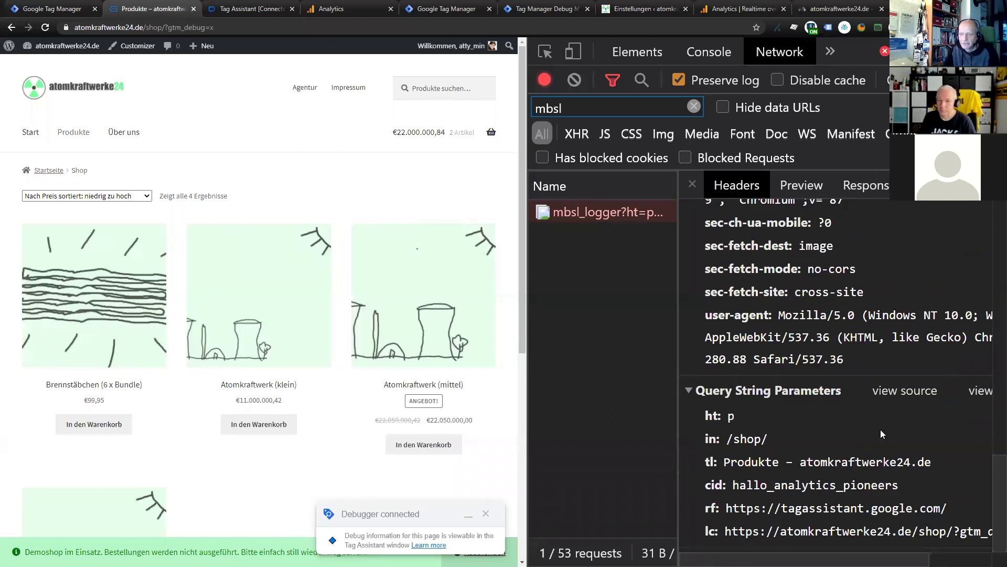
pyautogui.scroll(5, 839, 462)
pyautogui.scroll(5, 838, 450)
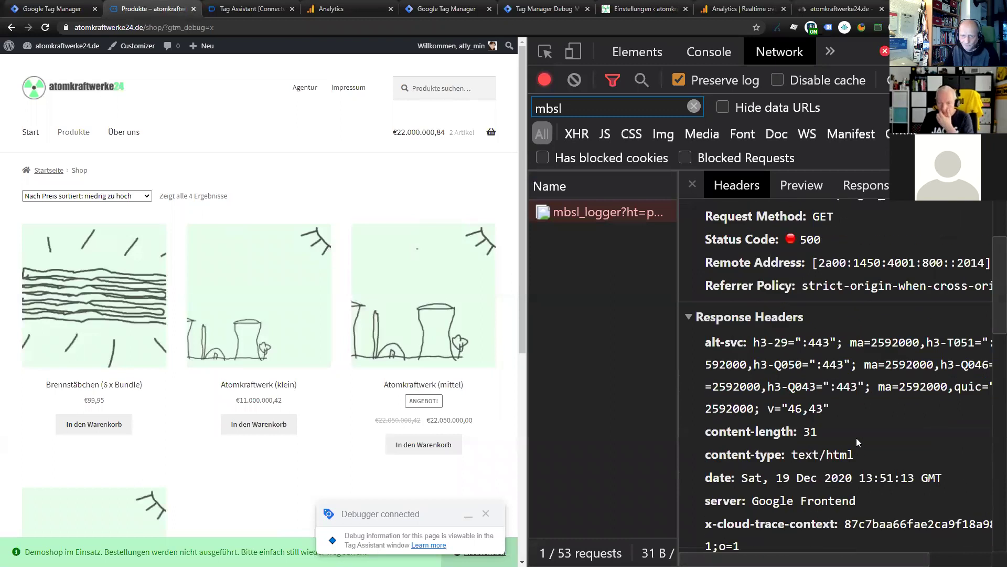
# Start a new client in the server container using the MBSL Logger Client type
pyautogui.click(446, 9)
pyautogui.click(59, 223)
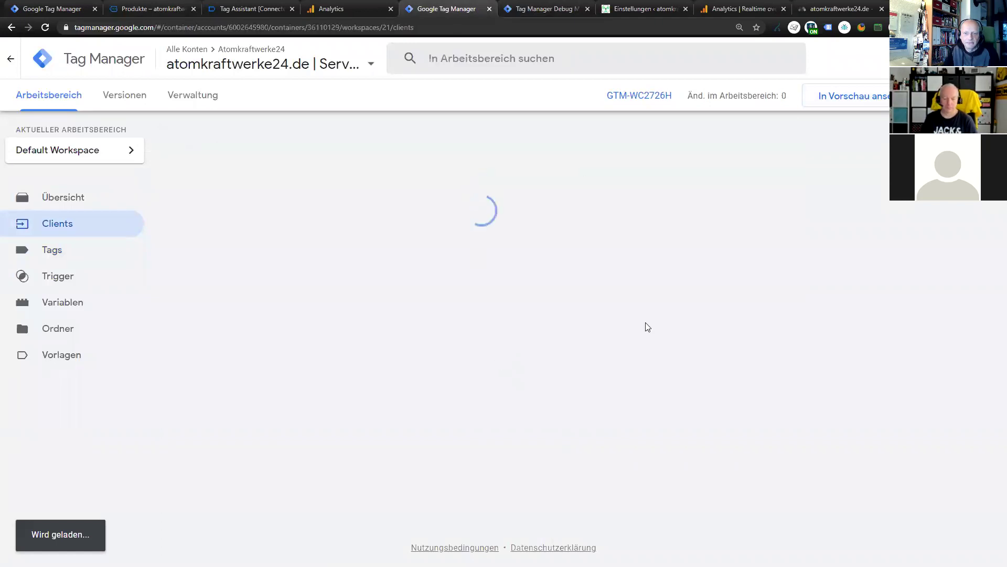
pyautogui.click(774, 148)
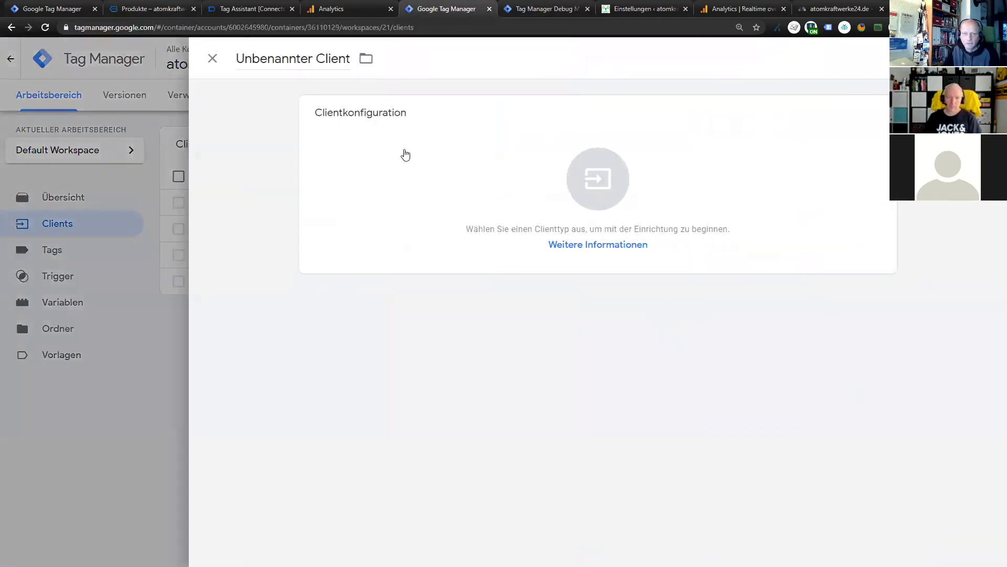
pyautogui.click(684, 189)
pyautogui.click(710, 245)
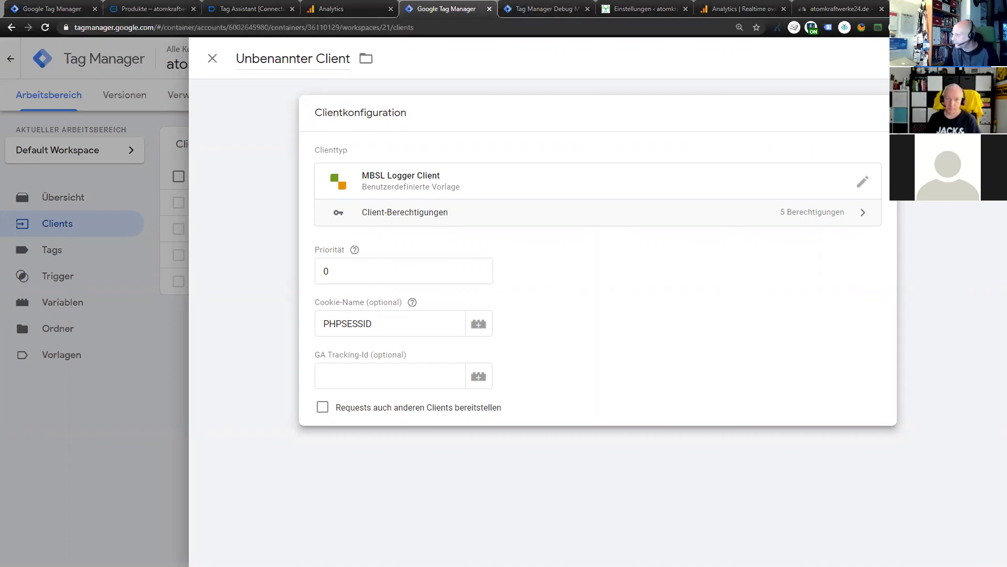
# Set the client's cookie name to DEMOCLIENTID, enter the GA tracking ID and save it as MBSL Logger Client
pyautogui.doubleClick(398, 323)
pyautogui.write('DEMOCLIENTID')
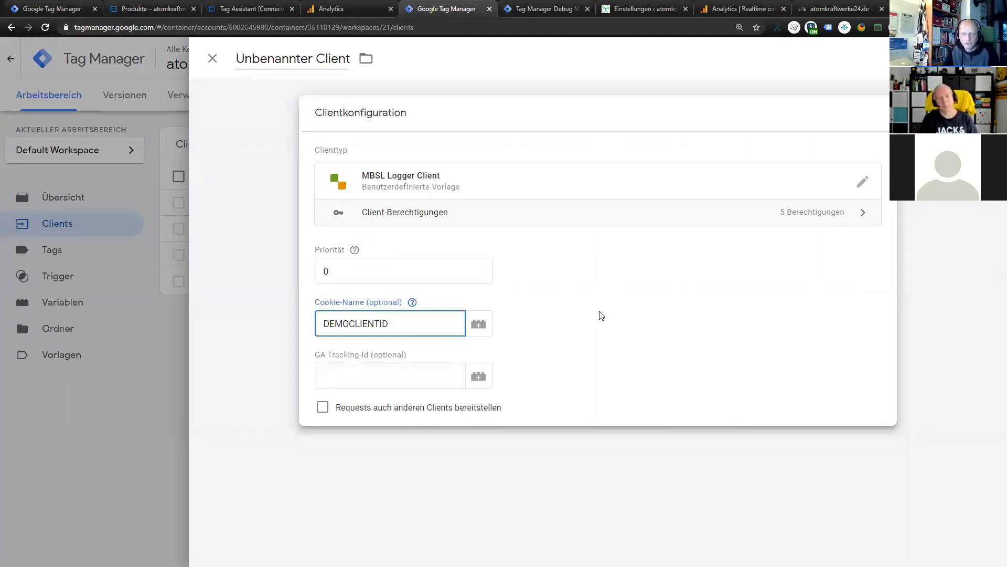
pyautogui.press('Tab')
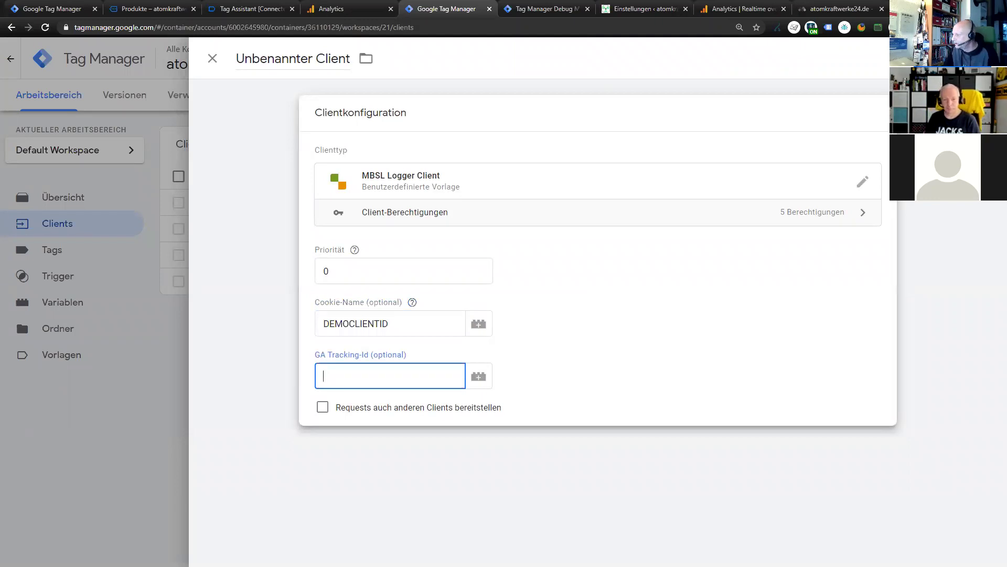
pyautogui.hotkey('alt', 'Tab')
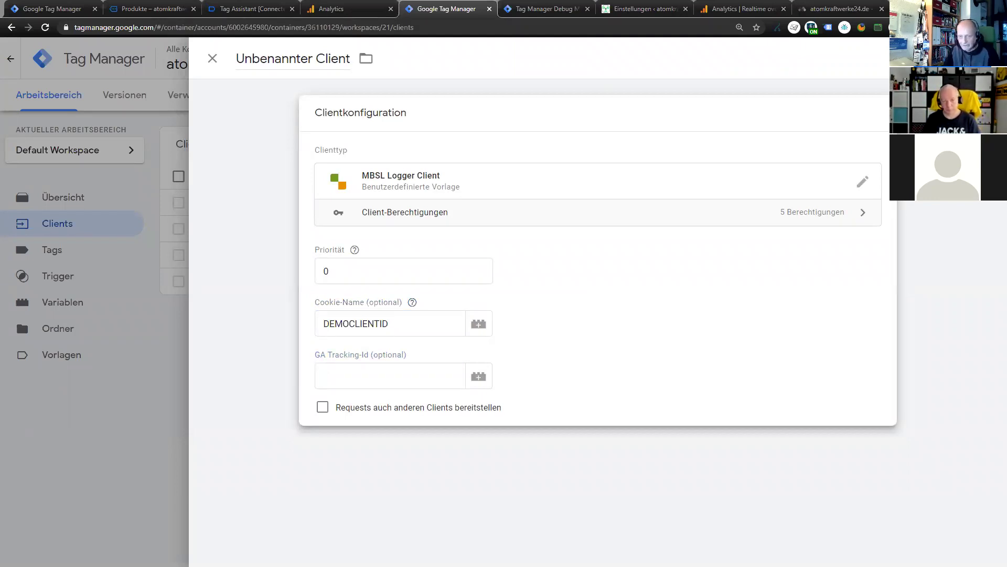
pyautogui.hotkey('alt', 'Tab')
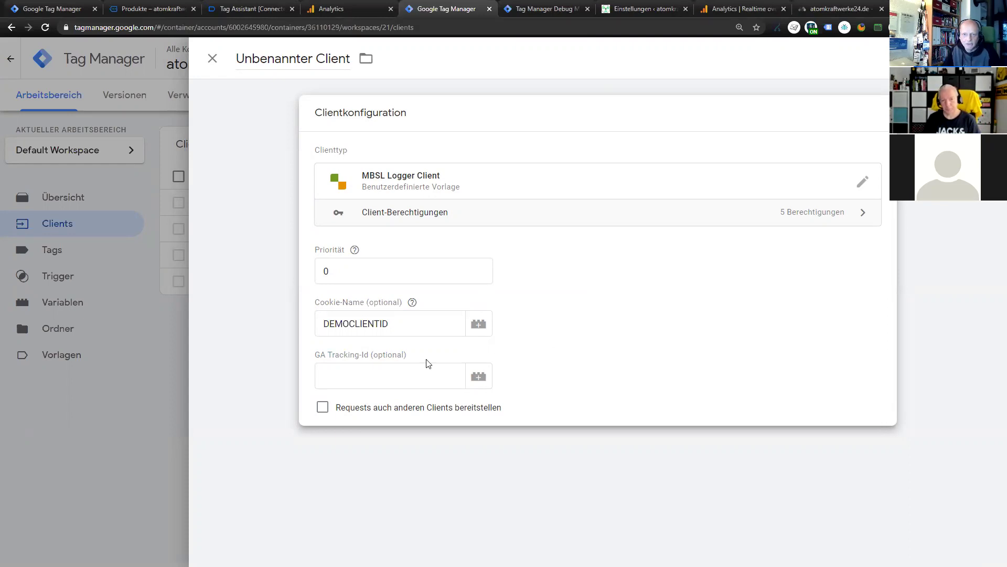
pyautogui.write('UA-154883-32')
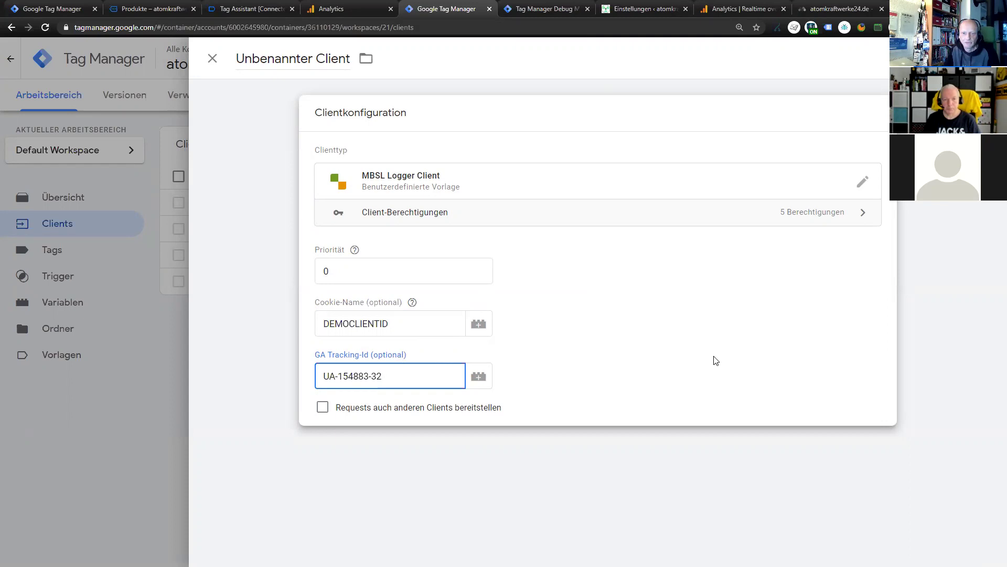
pyautogui.click(971, 58)
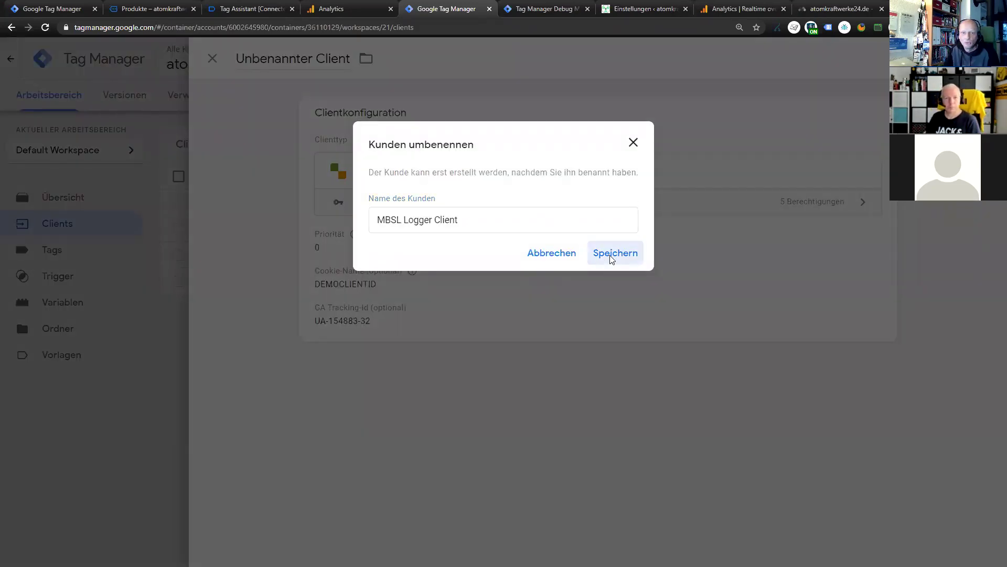
pyautogui.click(612, 259)
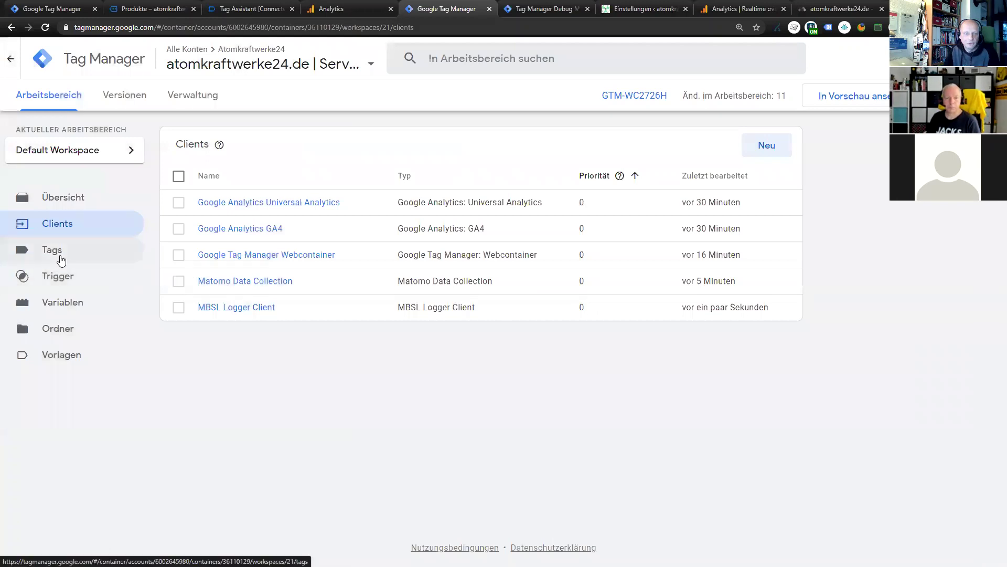
# Start a new custom trigger in the server container and name it MBSL
pyautogui.click(115, 282)
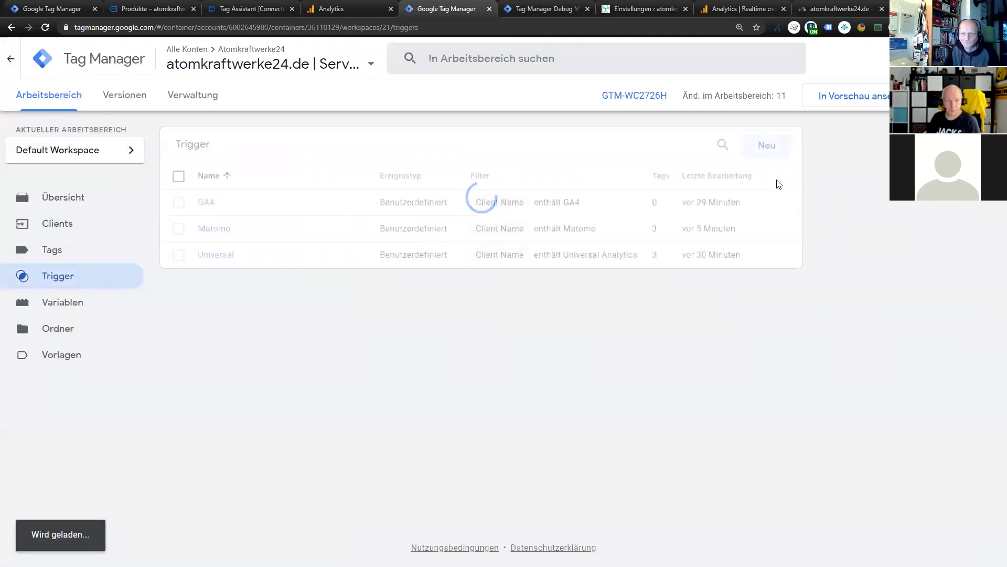
pyautogui.click(761, 147)
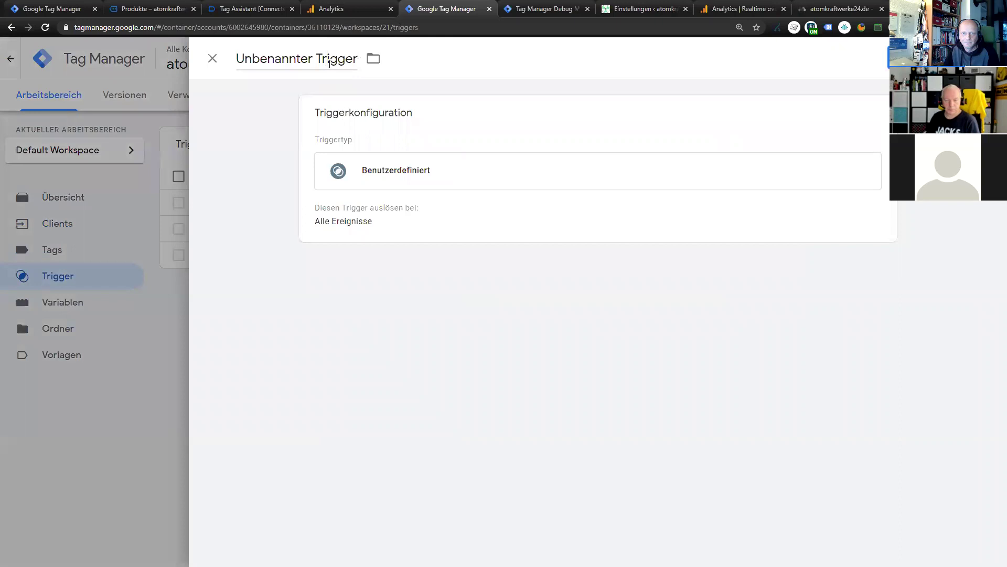
pyautogui.click(330, 62)
pyautogui.write('B')
pyautogui.press('BackSpace')
pyautogui.press('BackSpace')
pyautogui.write('BSL')
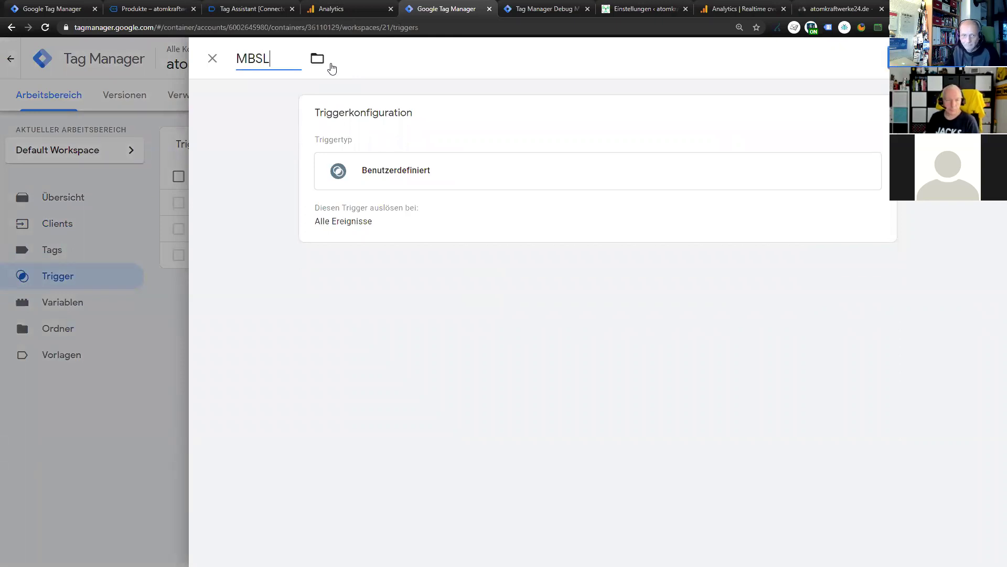
# Limit the MBSL trigger to some events where Client Name contains MBSL (enthält) and save it
pyautogui.click(645, 205)
pyautogui.click(493, 243)
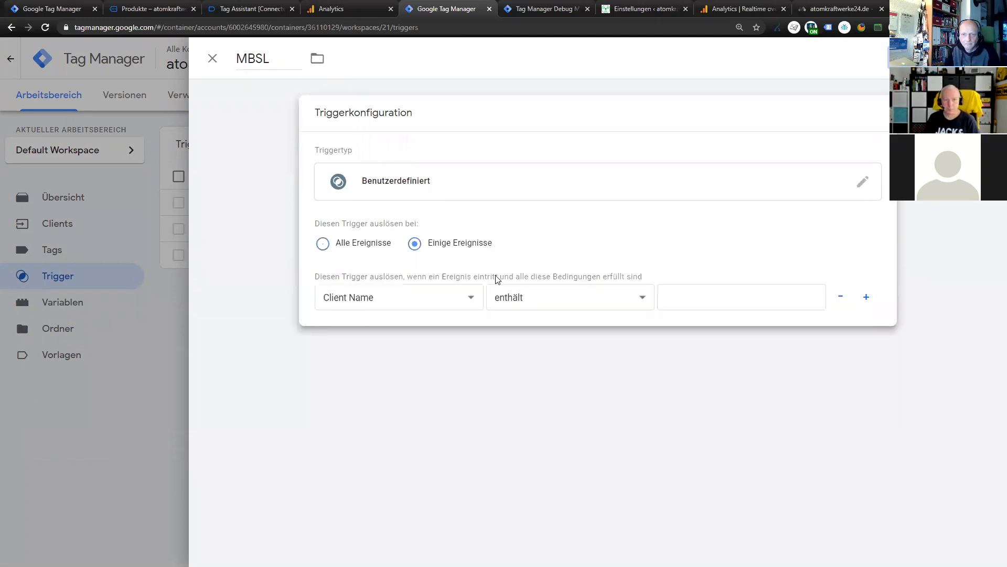
pyautogui.click(721, 296)
pyautogui.write('MBSL')
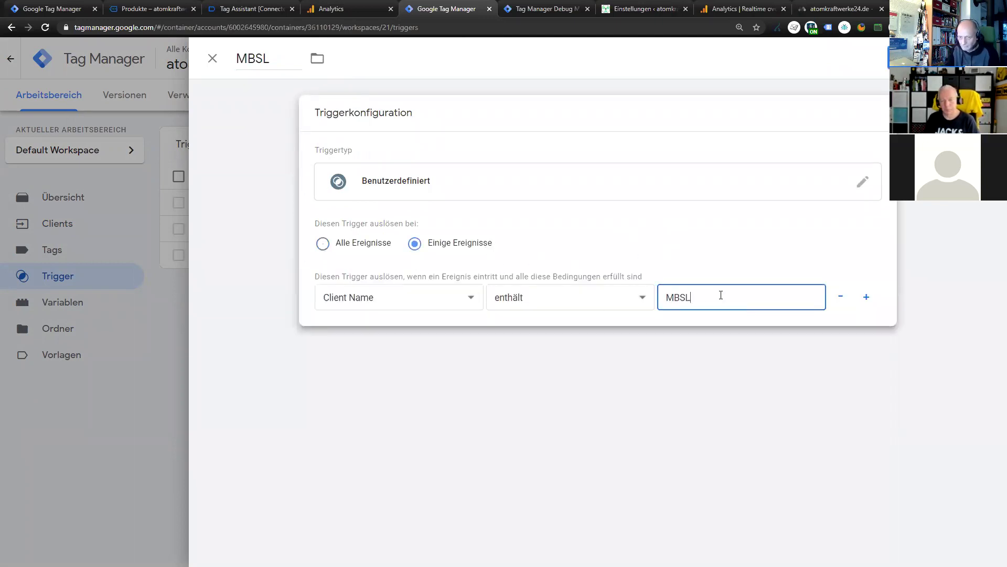
pyautogui.press('Return')
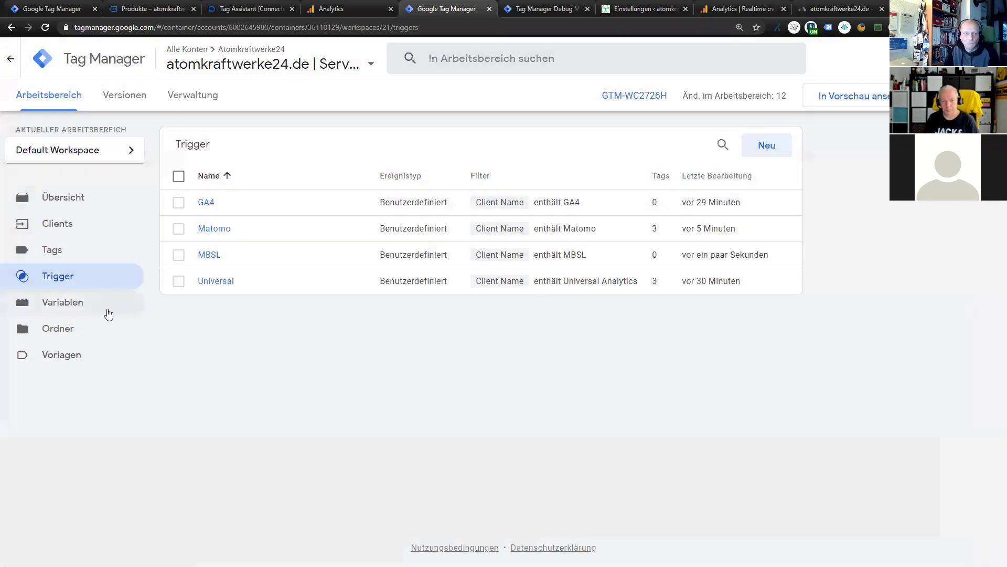
# Add the MBSL trigger to the GA4, Universal Analytics and Matomo tags in one bulk edit
pyautogui.click(52, 250)
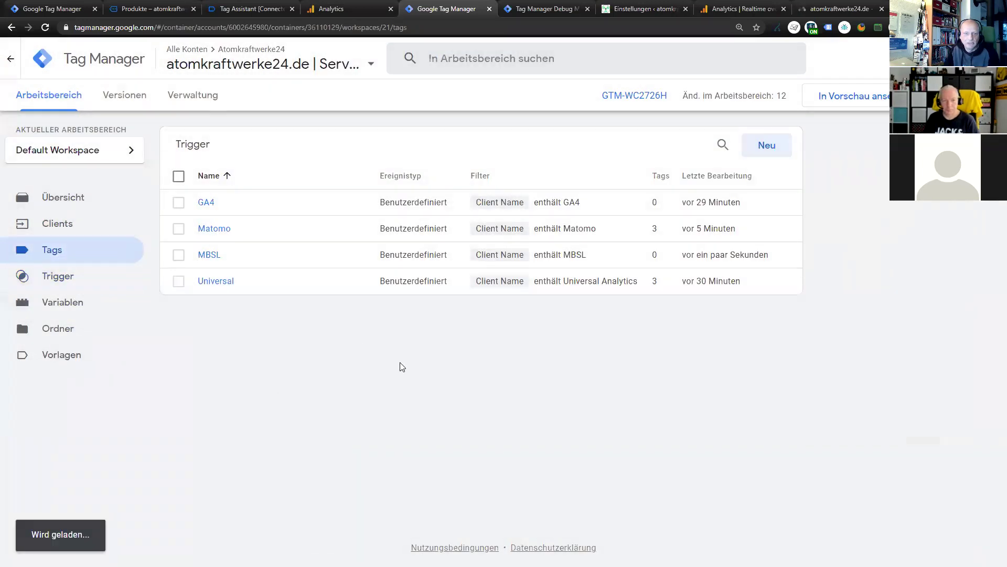
pyautogui.click(67, 254)
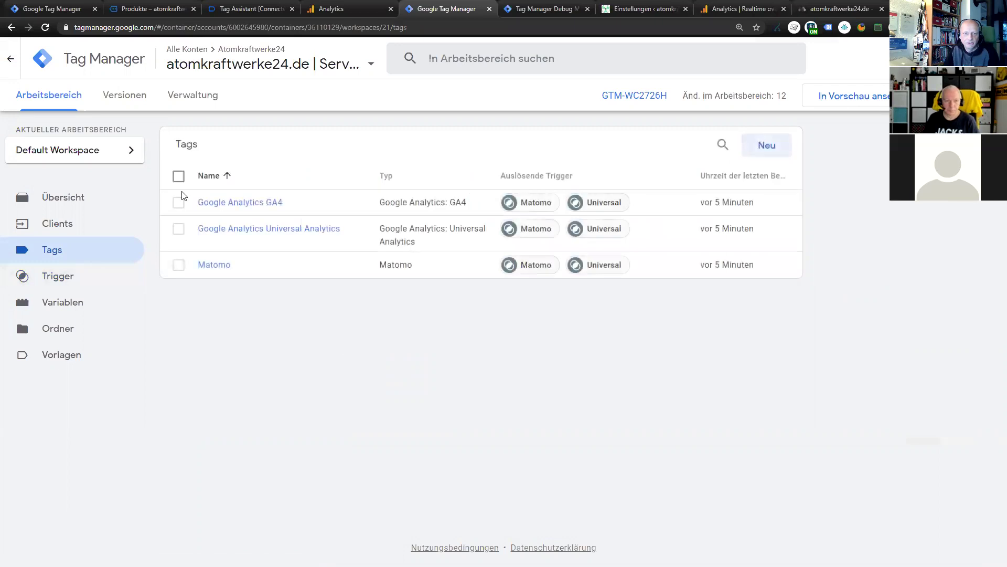
pyautogui.click(178, 176)
pyautogui.click(713, 146)
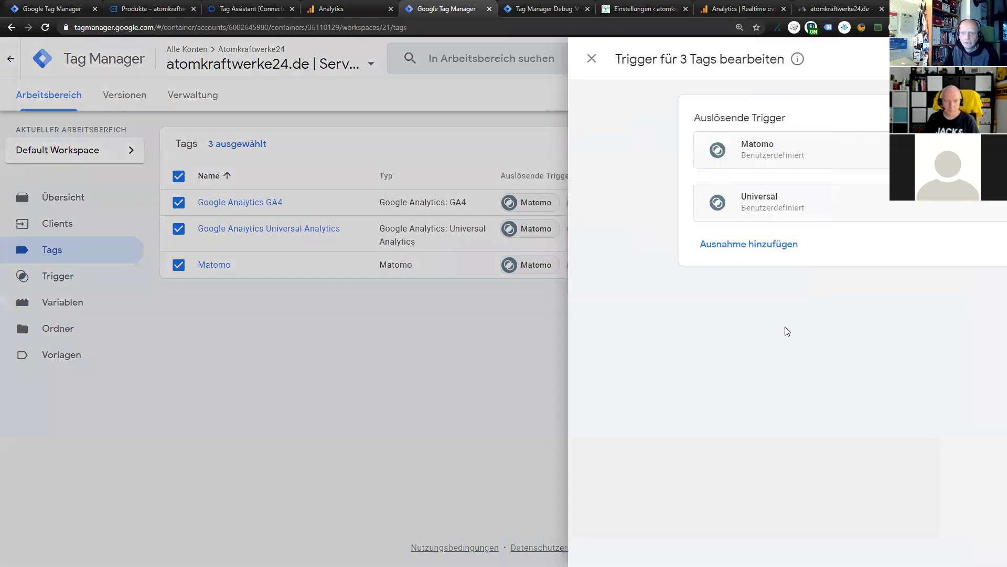
pyautogui.click(869, 118)
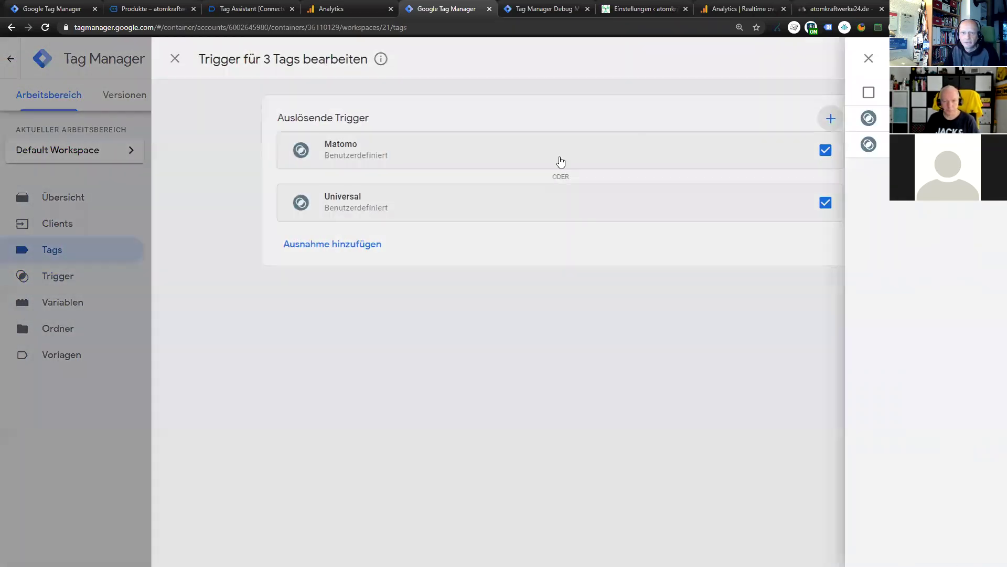
pyautogui.click(260, 144)
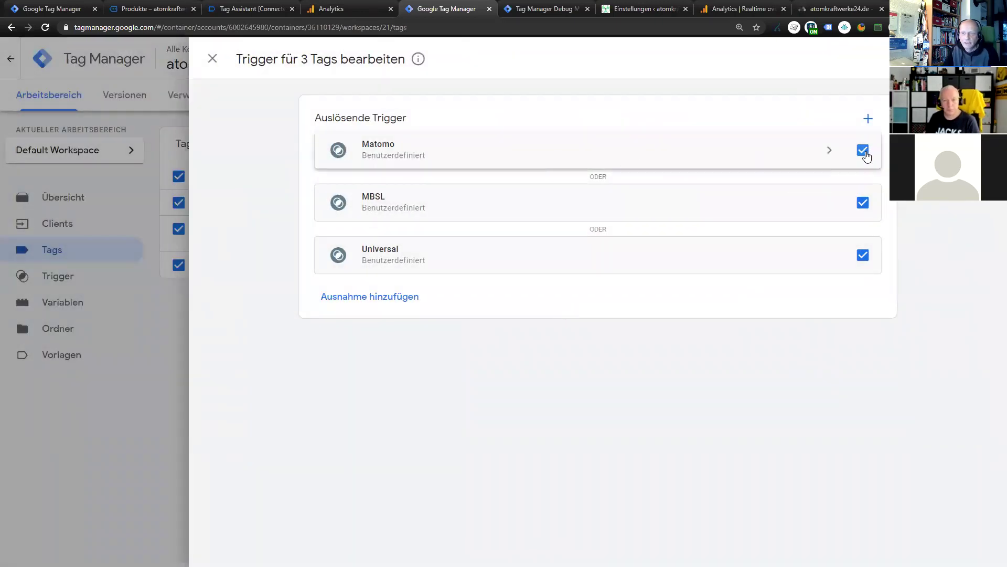
# Remove the Matomo and Universal triggers from the three selected tags and save the bulk change
pyautogui.click(865, 154)
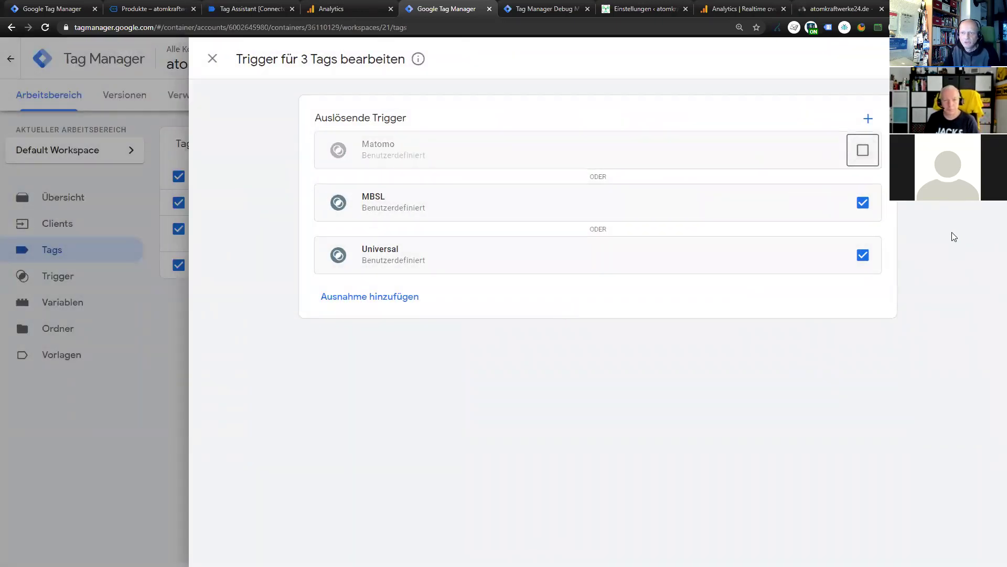
pyautogui.click(868, 260)
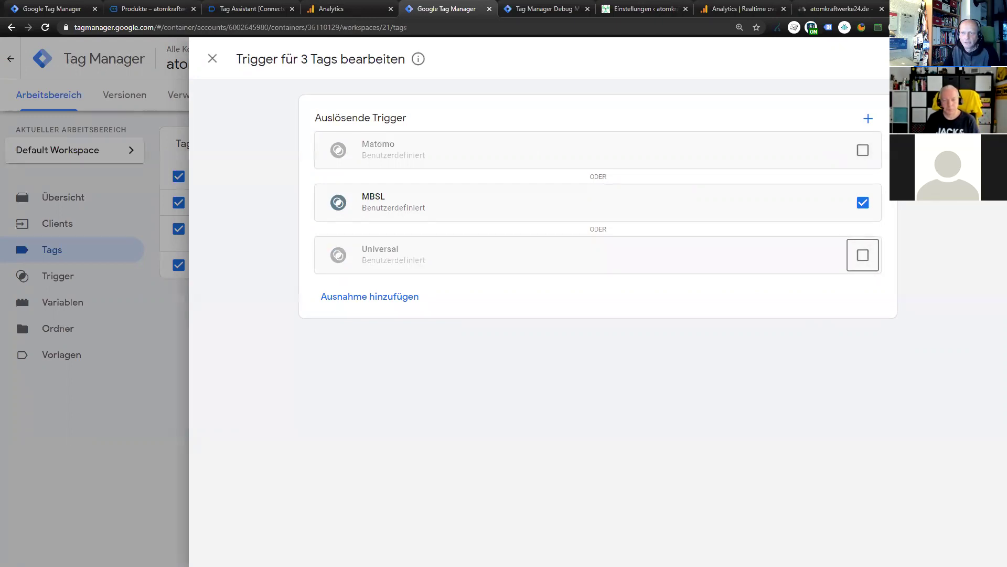
pyautogui.click(976, 59)
pyautogui.click(625, 208)
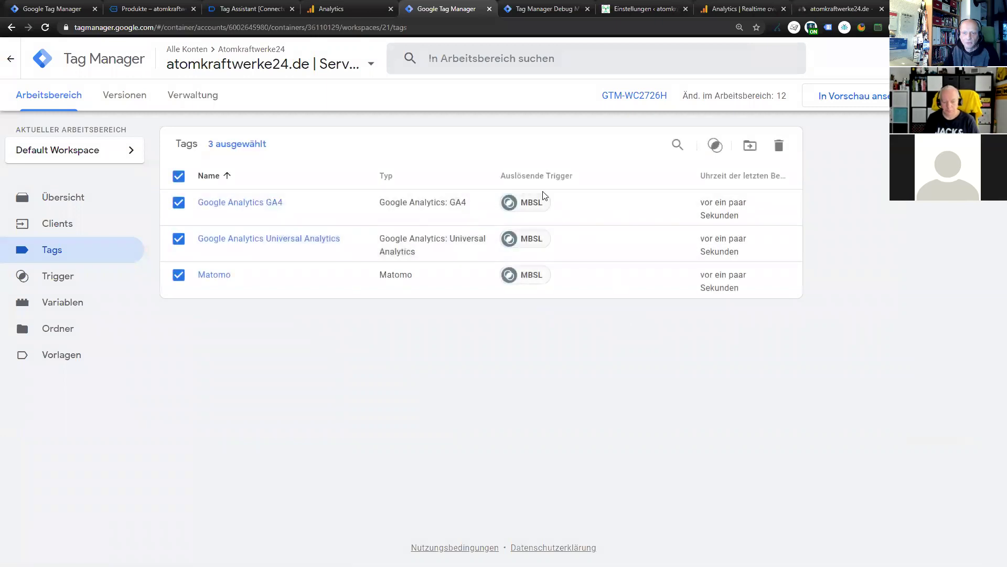
# Open the Atomkraftwerk (mittel) product page in the shop, inspect its mbsl_logger requests and close the developer tools
pyautogui.click(50, 224)
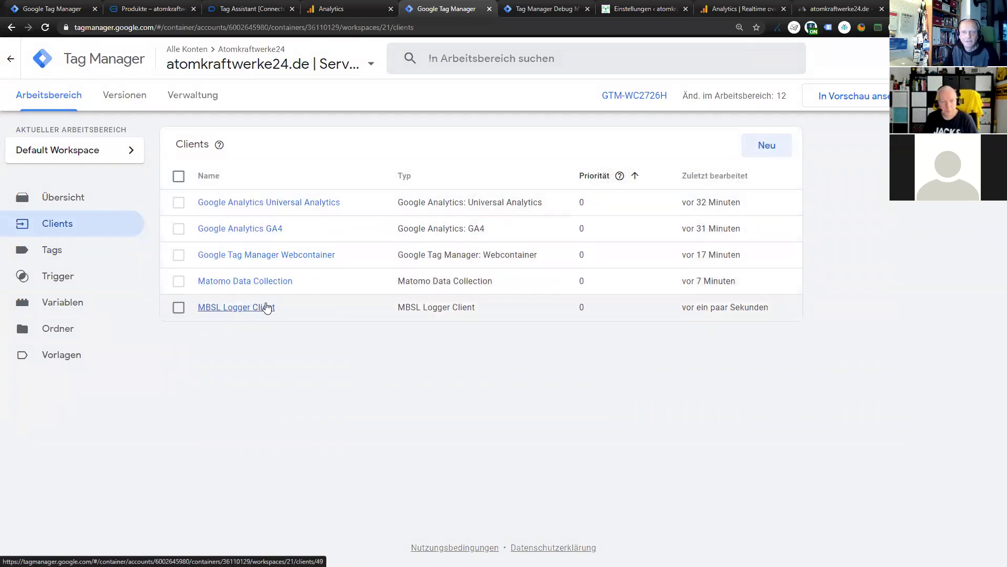
pyautogui.hotkey('ctrl', 'Tab')
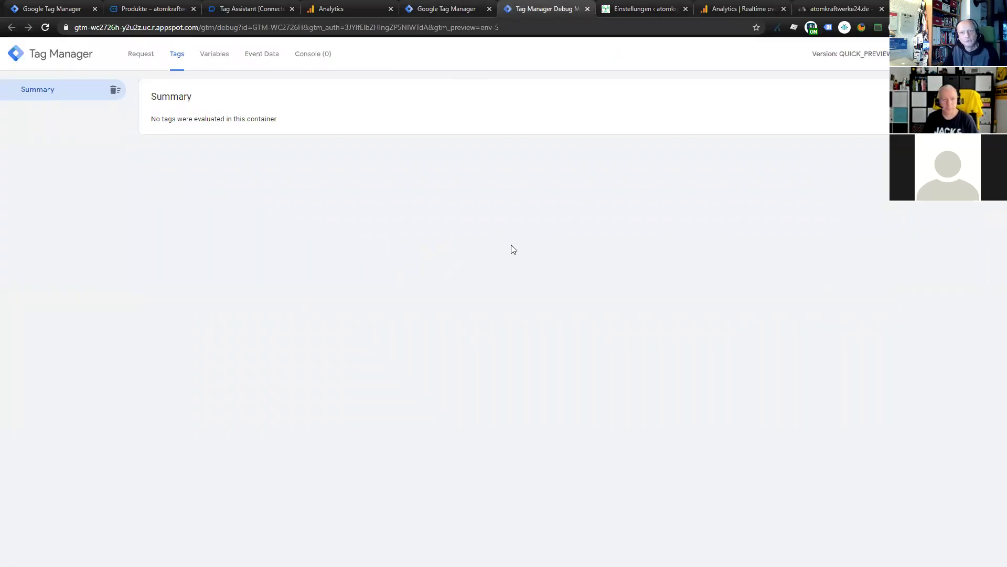
pyautogui.click(129, 9)
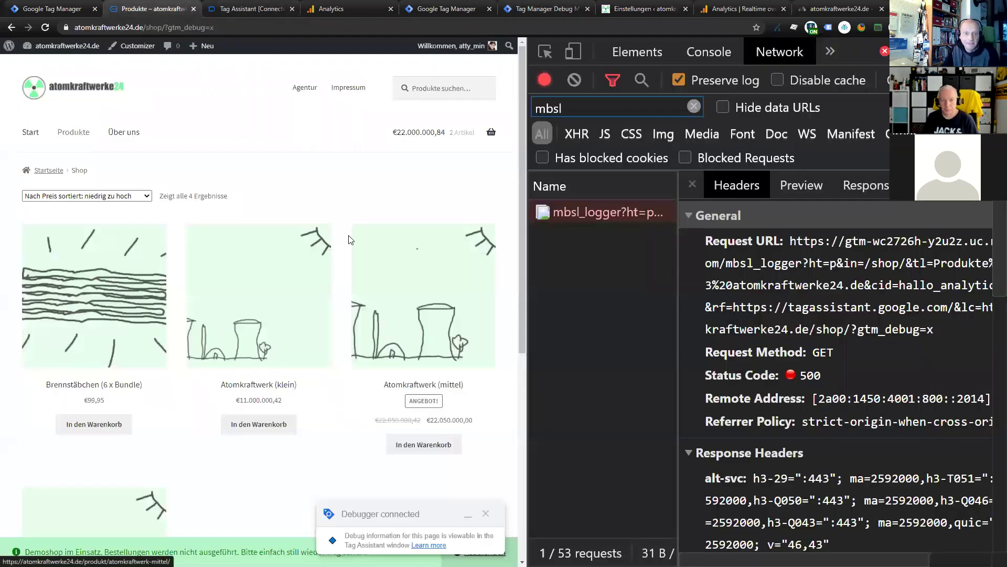
pyautogui.click(443, 360)
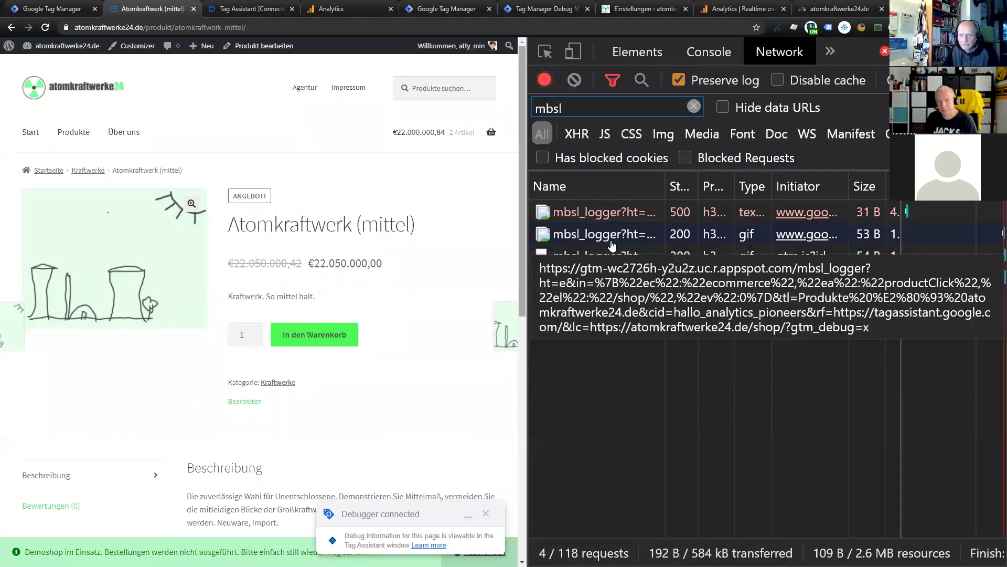
pyautogui.moveTo(397, 167)
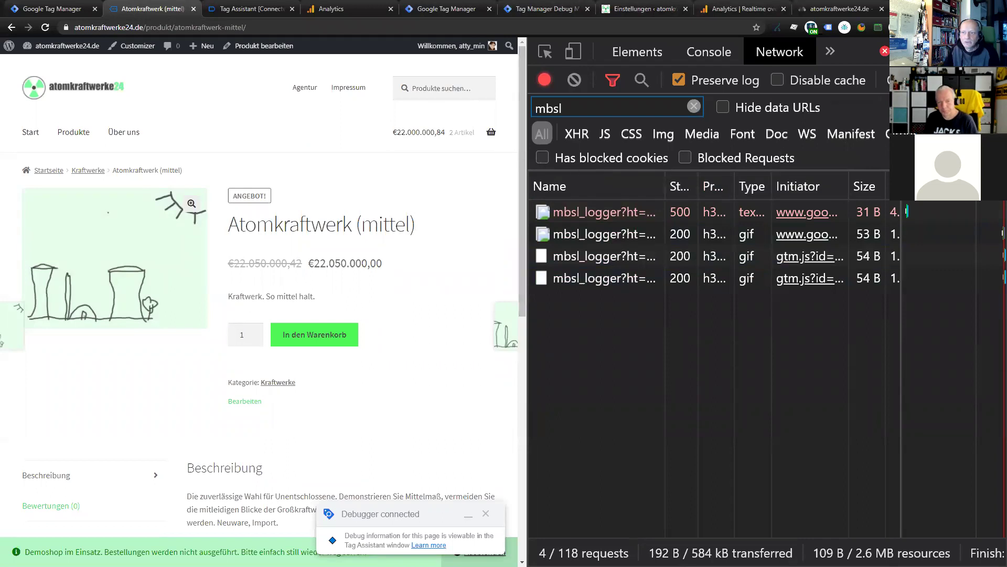
pyautogui.press('F12')
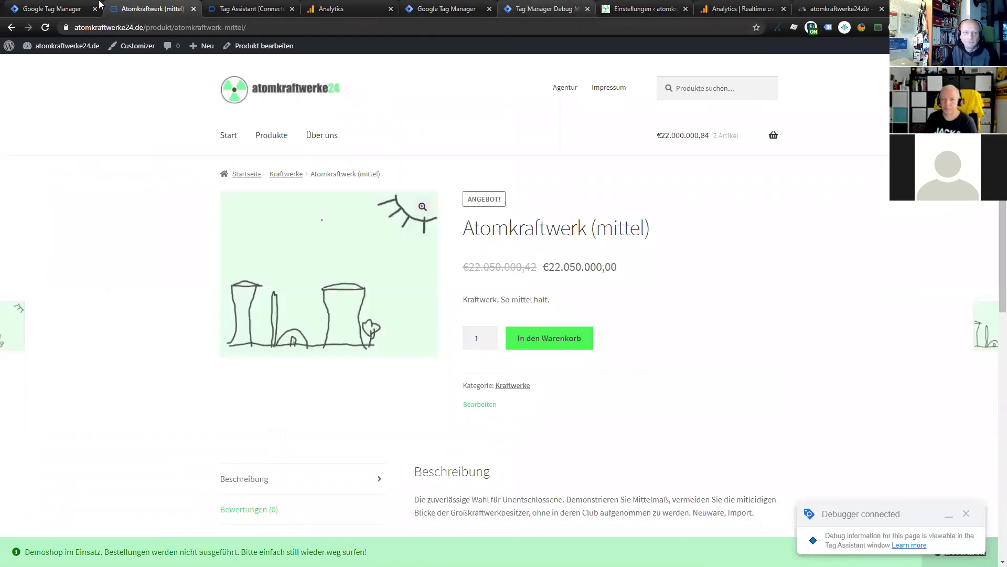
# Check in Tag Assistant which client-side tags fired on the Atomkraftwerk (mittel) page, after reviewing the web container's tag list
pyautogui.click(67, 9)
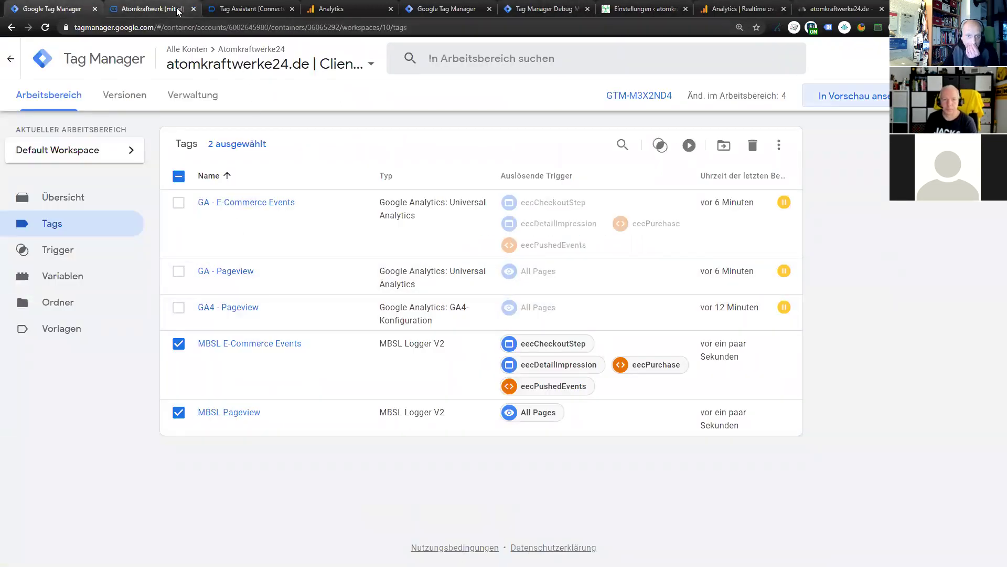
pyautogui.click(153, 9)
pyautogui.click(270, 11)
pyautogui.click(504, 237)
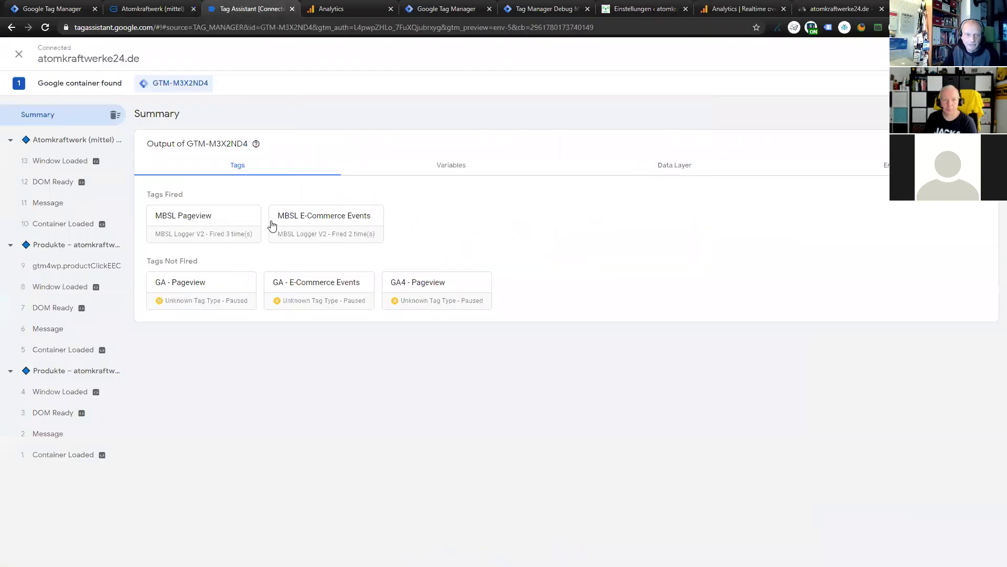
pyautogui.click(59, 140)
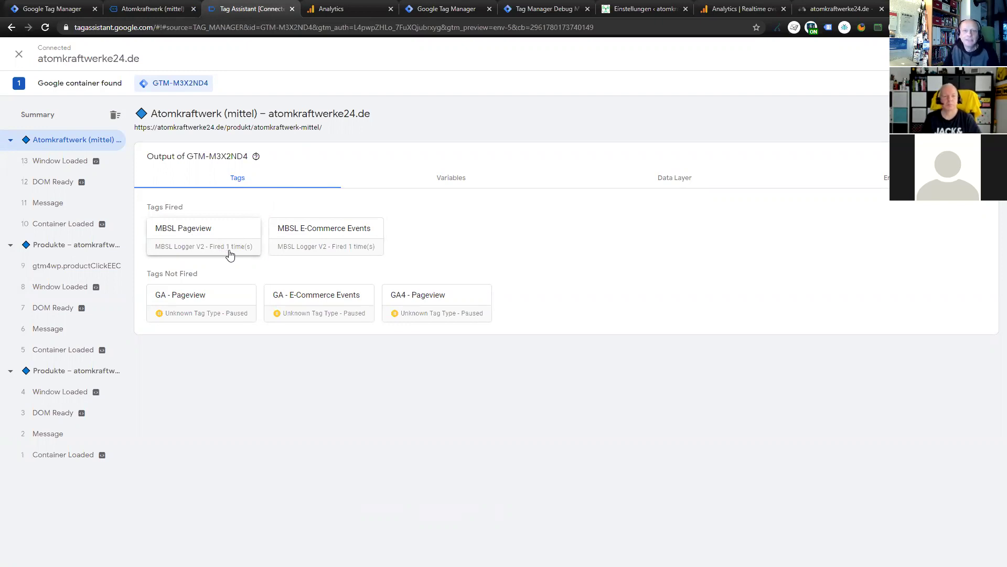
# Inspect the tags fired for the productDetailImpression, productClick and page_view events in the server container's debug view
pyautogui.click(551, 14)
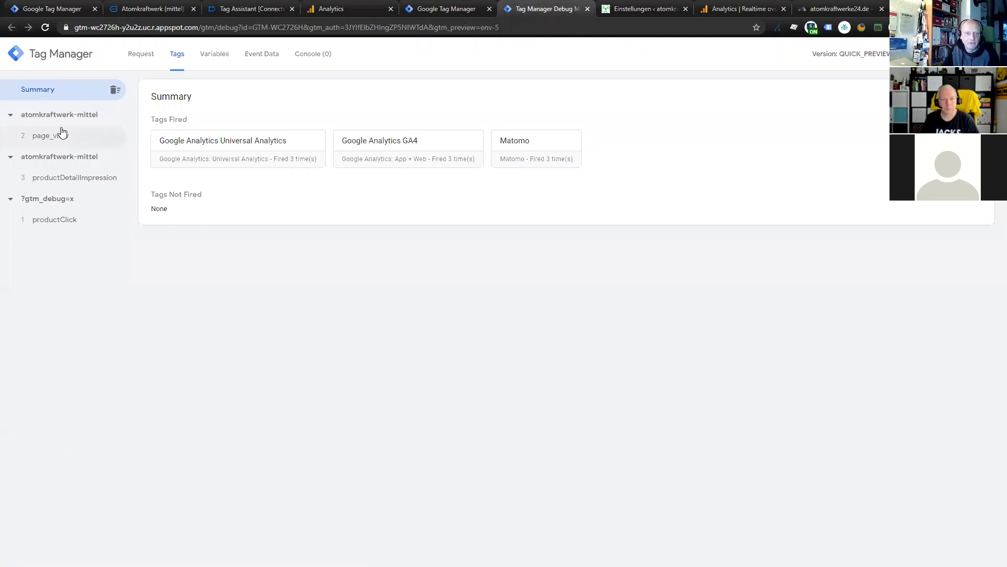
pyautogui.click(56, 180)
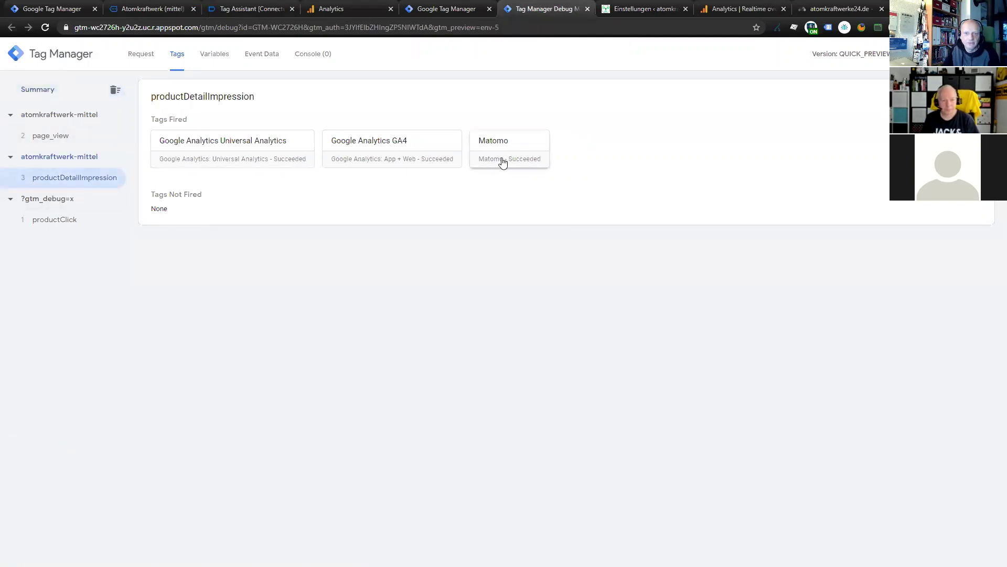
pyautogui.click(63, 221)
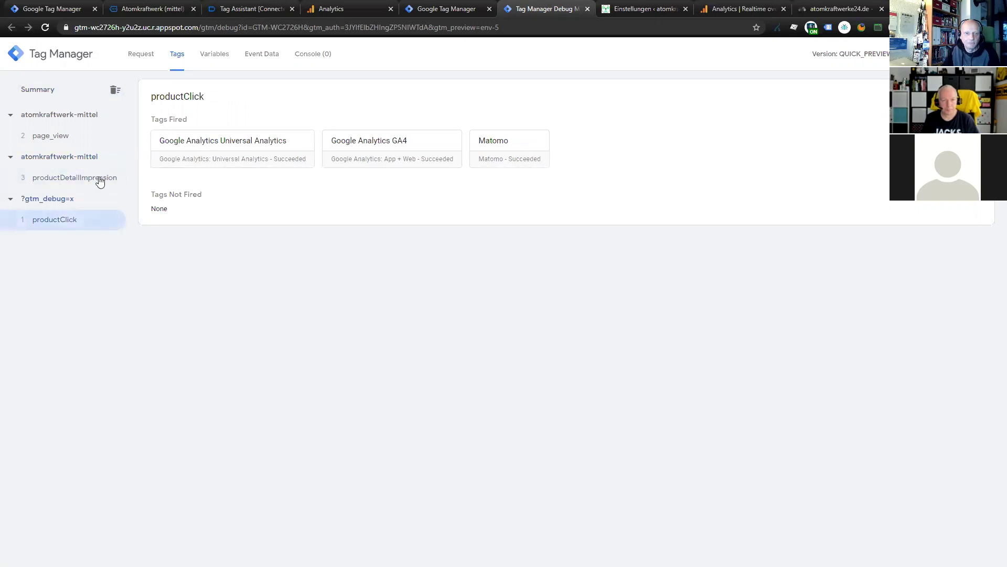
pyautogui.click(61, 136)
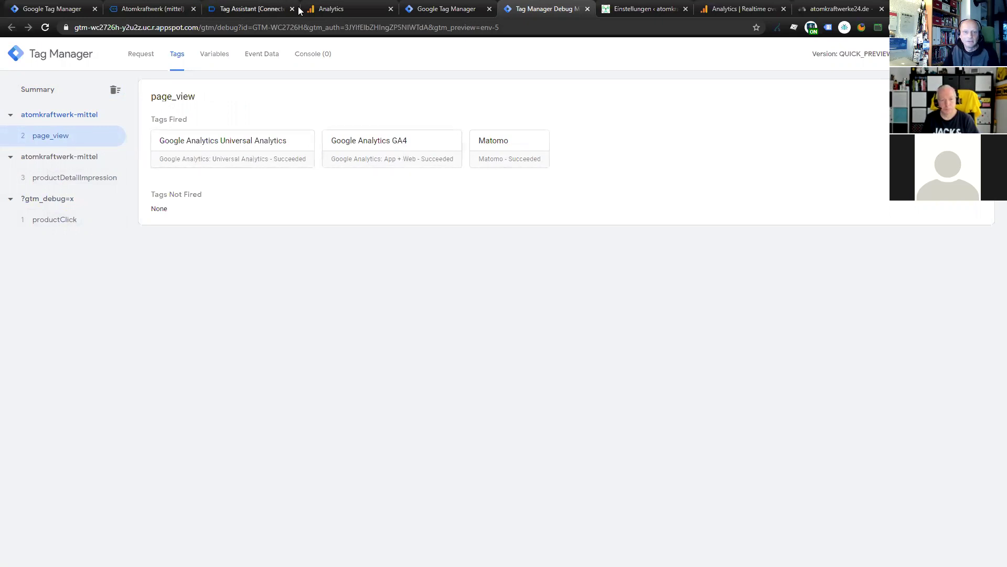
# Check the realtime events in Analytics by active users and last 30 minutes, plus Matomo's realtime visits, before returning to the product page
pyautogui.click(339, 12)
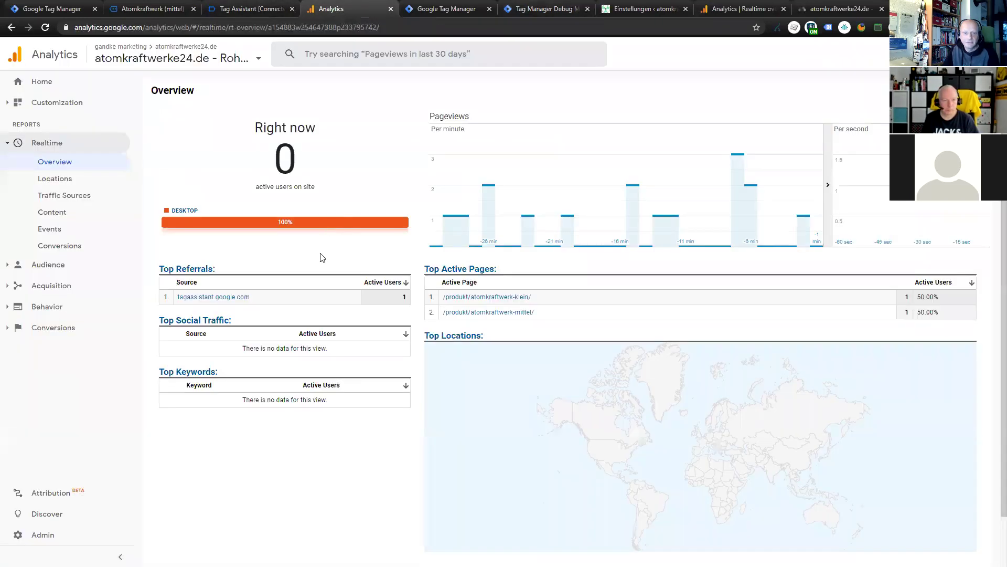
pyautogui.click(48, 228)
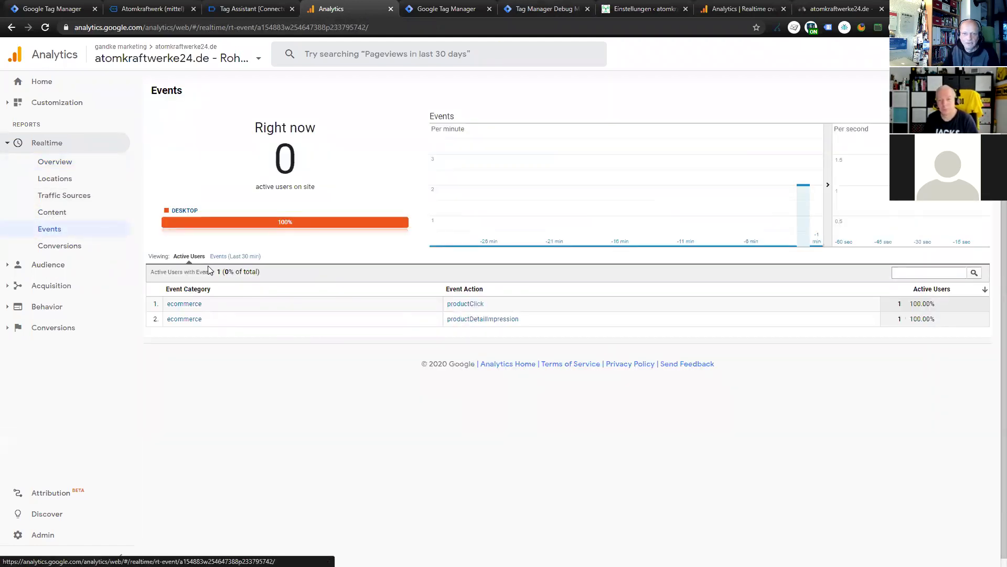
pyautogui.click(237, 256)
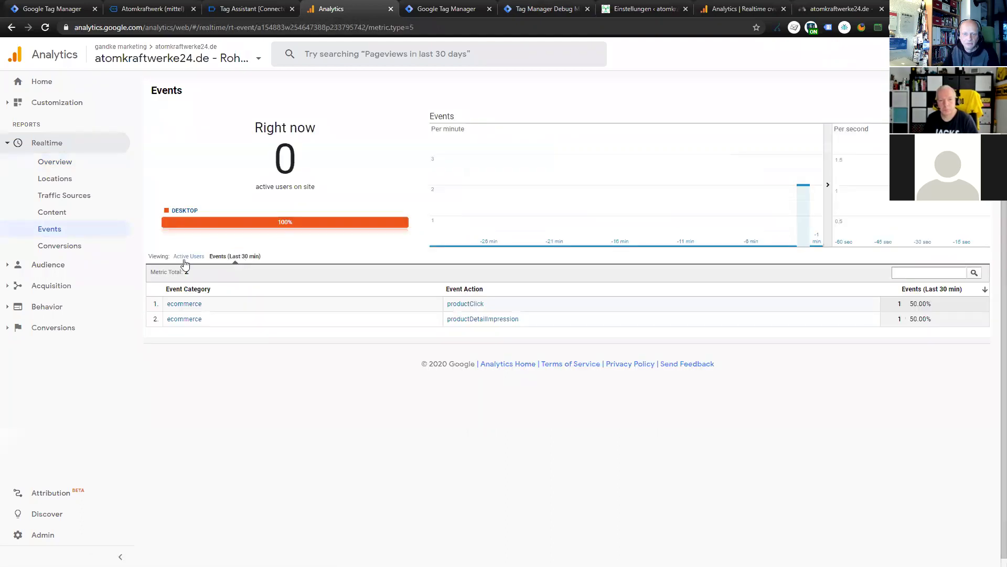
pyautogui.click(183, 256)
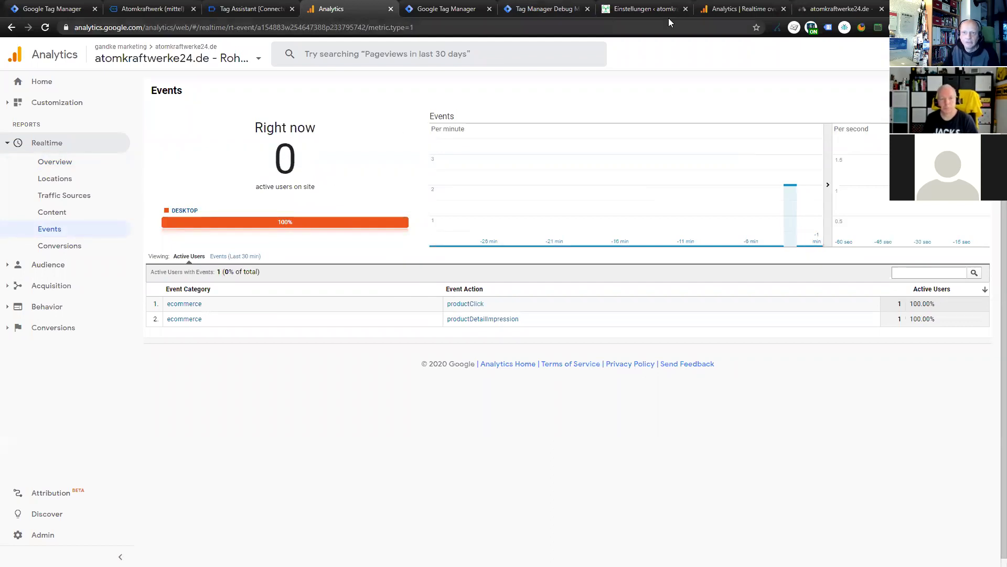
pyautogui.click(816, 16)
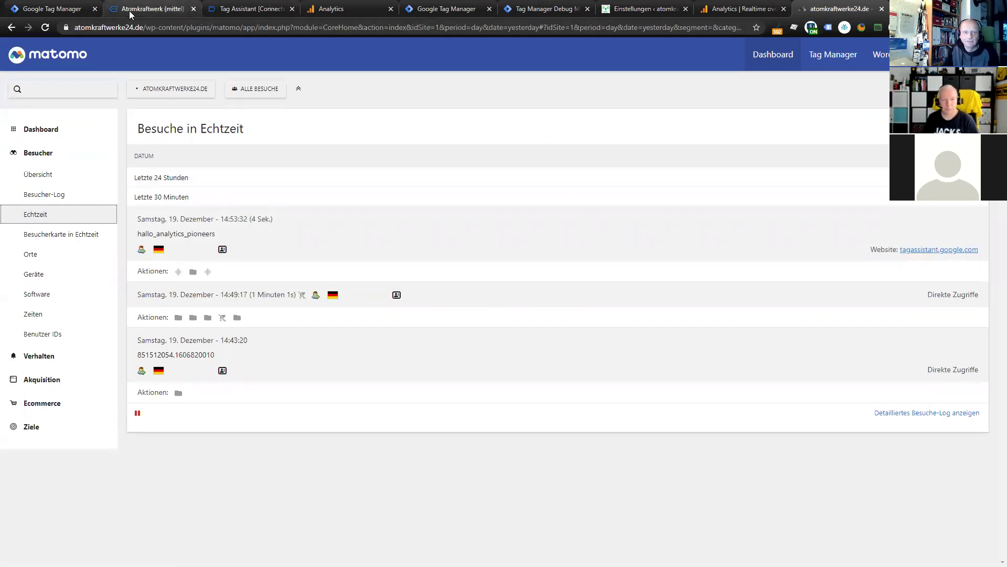
pyautogui.click(148, 13)
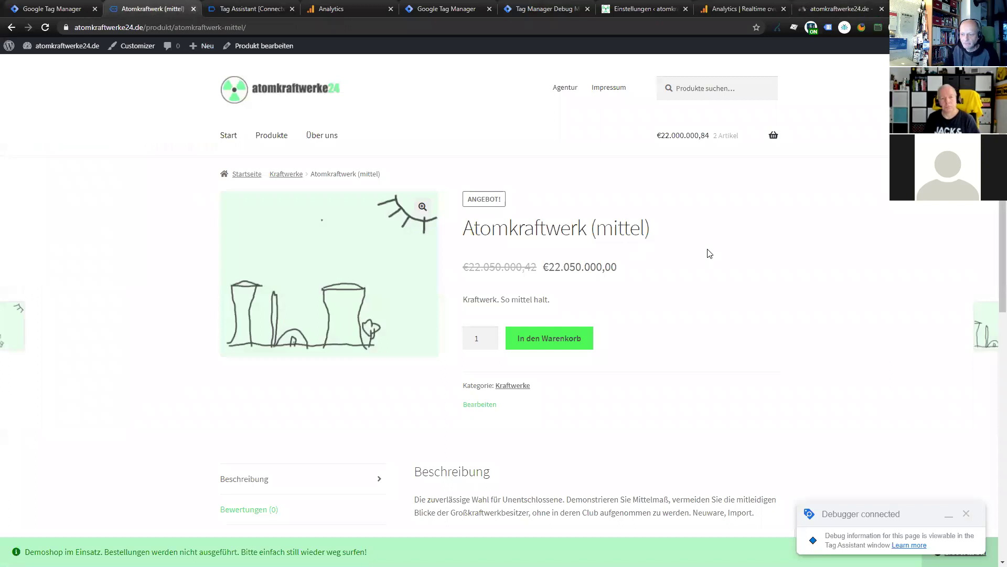